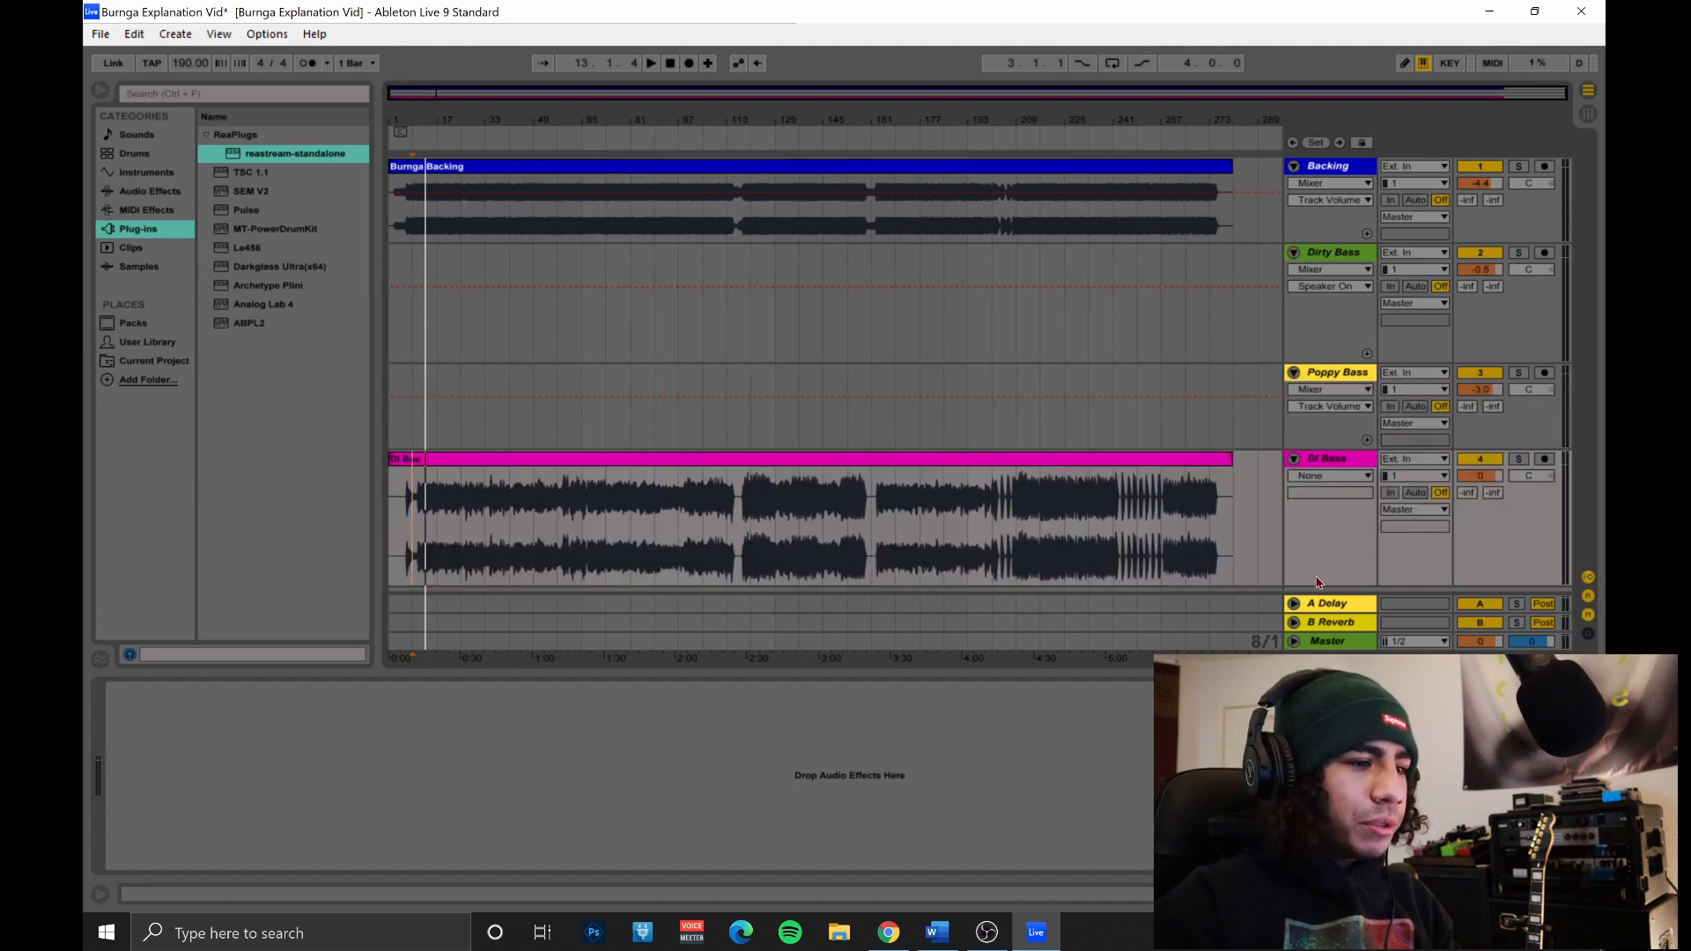
# Reduce the lane heights of the DI Bass, Poppy Bass and Dirty Bass tracks in the arrangement.
pyautogui.moveTo(1318, 585); pyautogui.dragTo(1316, 540)
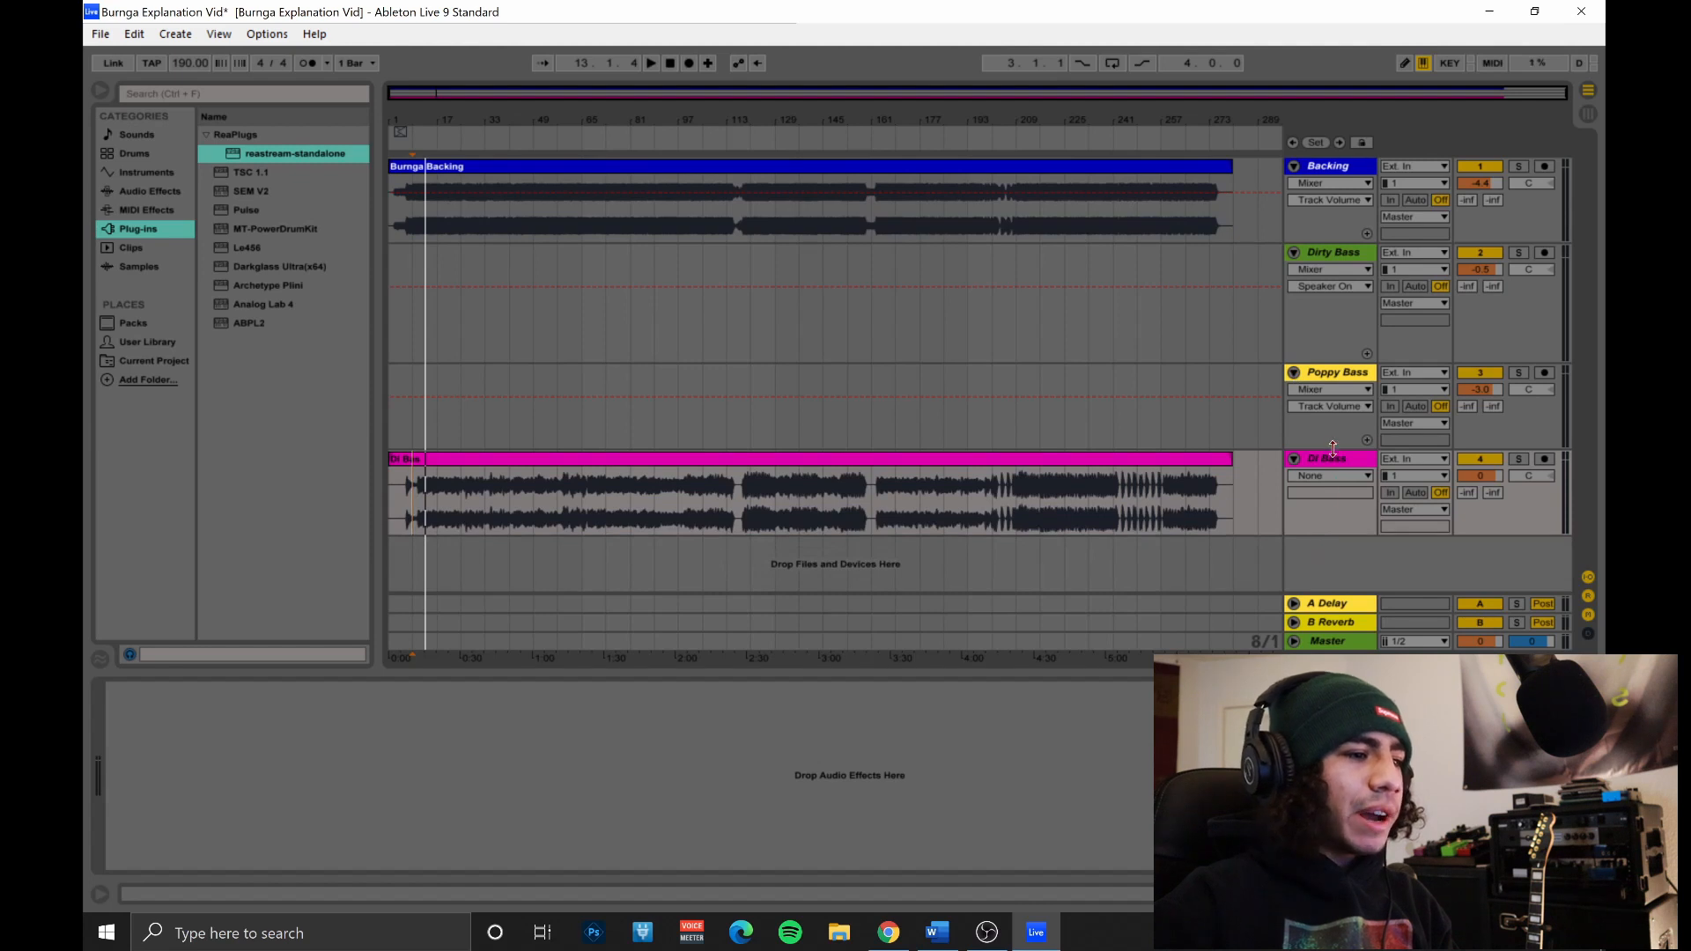
pyautogui.moveTo(1331, 440); pyautogui.dragTo(1331, 424)
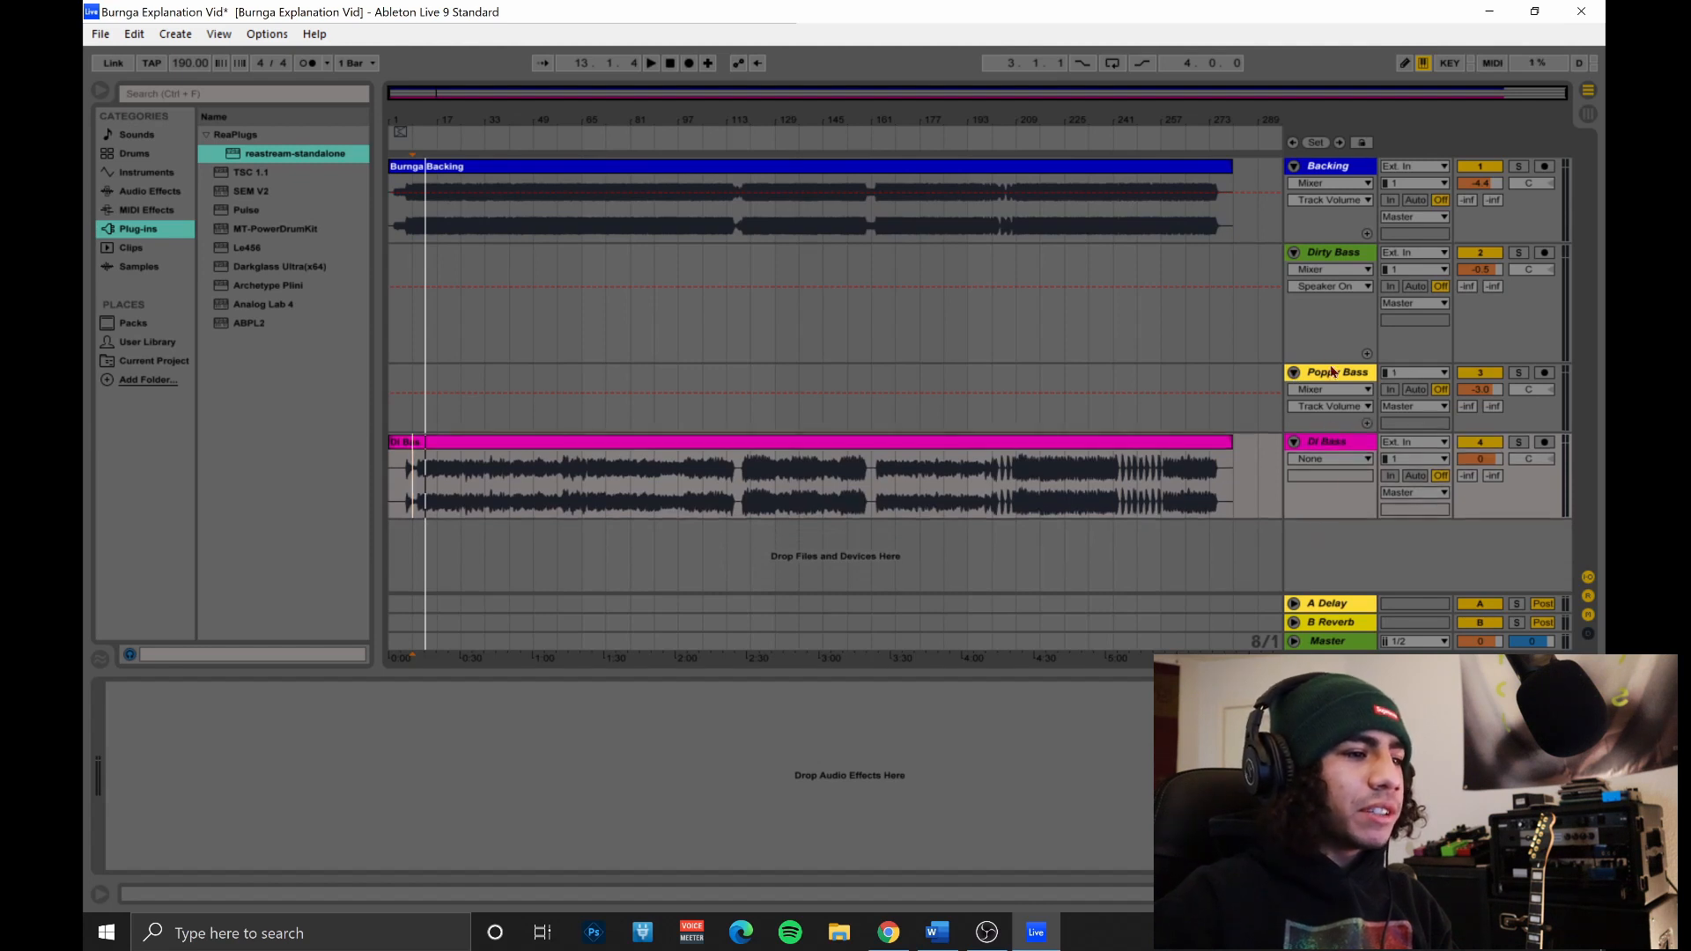
pyautogui.moveTo(1330, 359); pyautogui.dragTo(1326, 333)
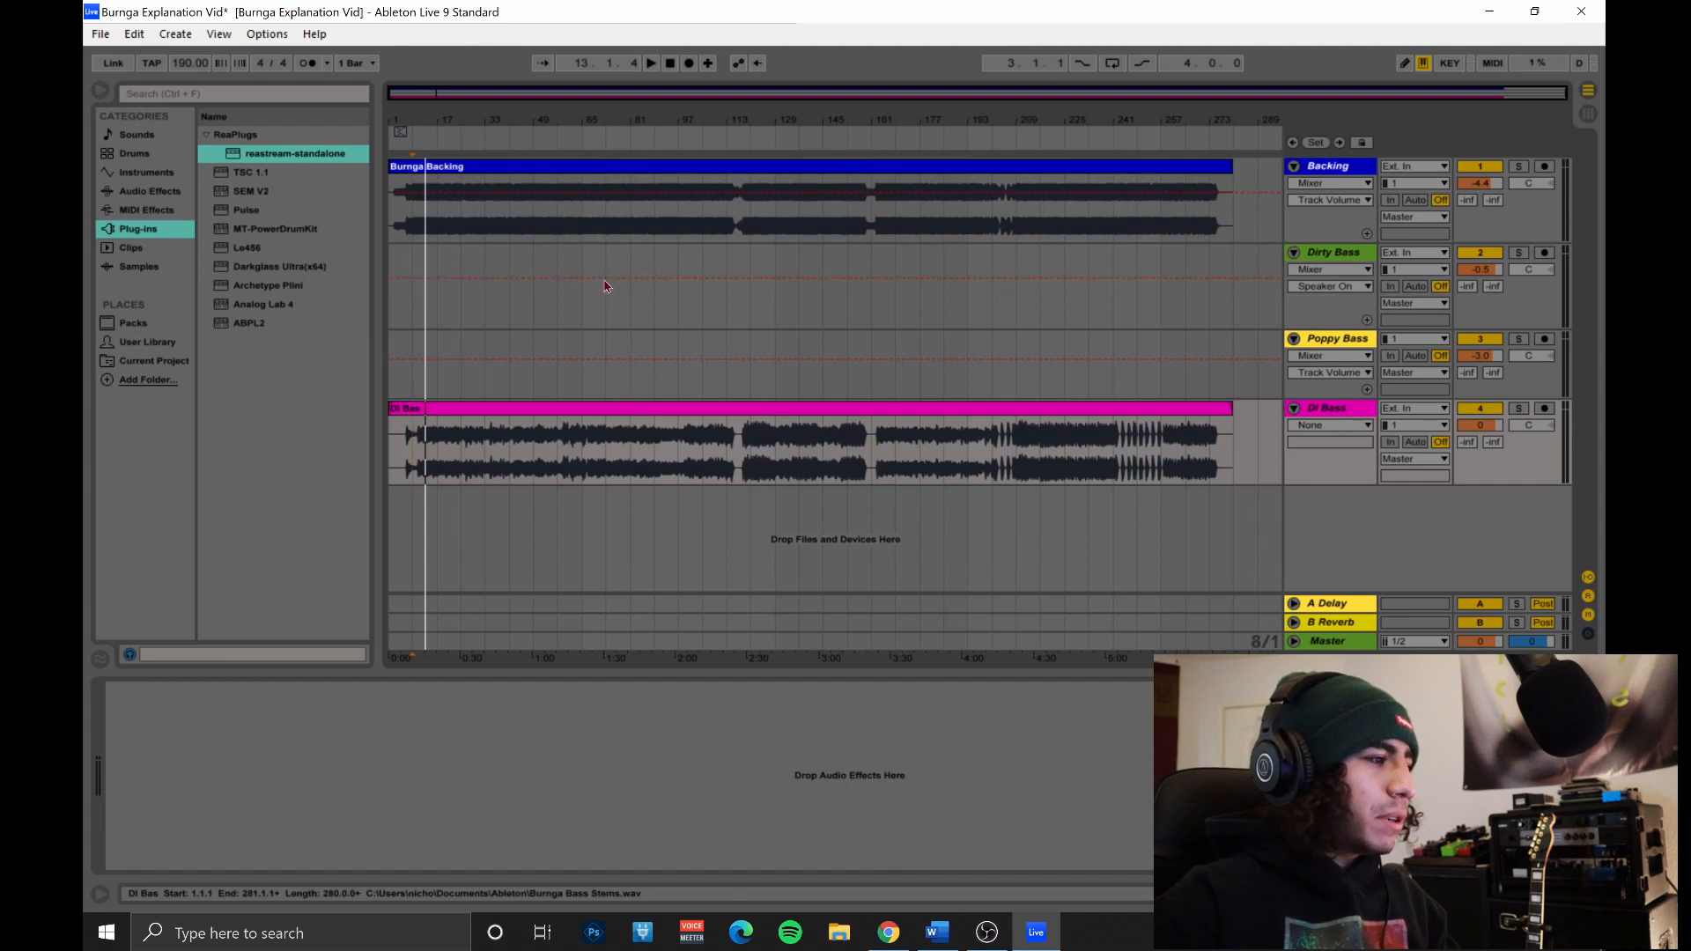
# Copy the DI Bass clip onto the Dirty Bass track, aligned to the same start, and colour the copy green.
pyautogui.click(471, 411)
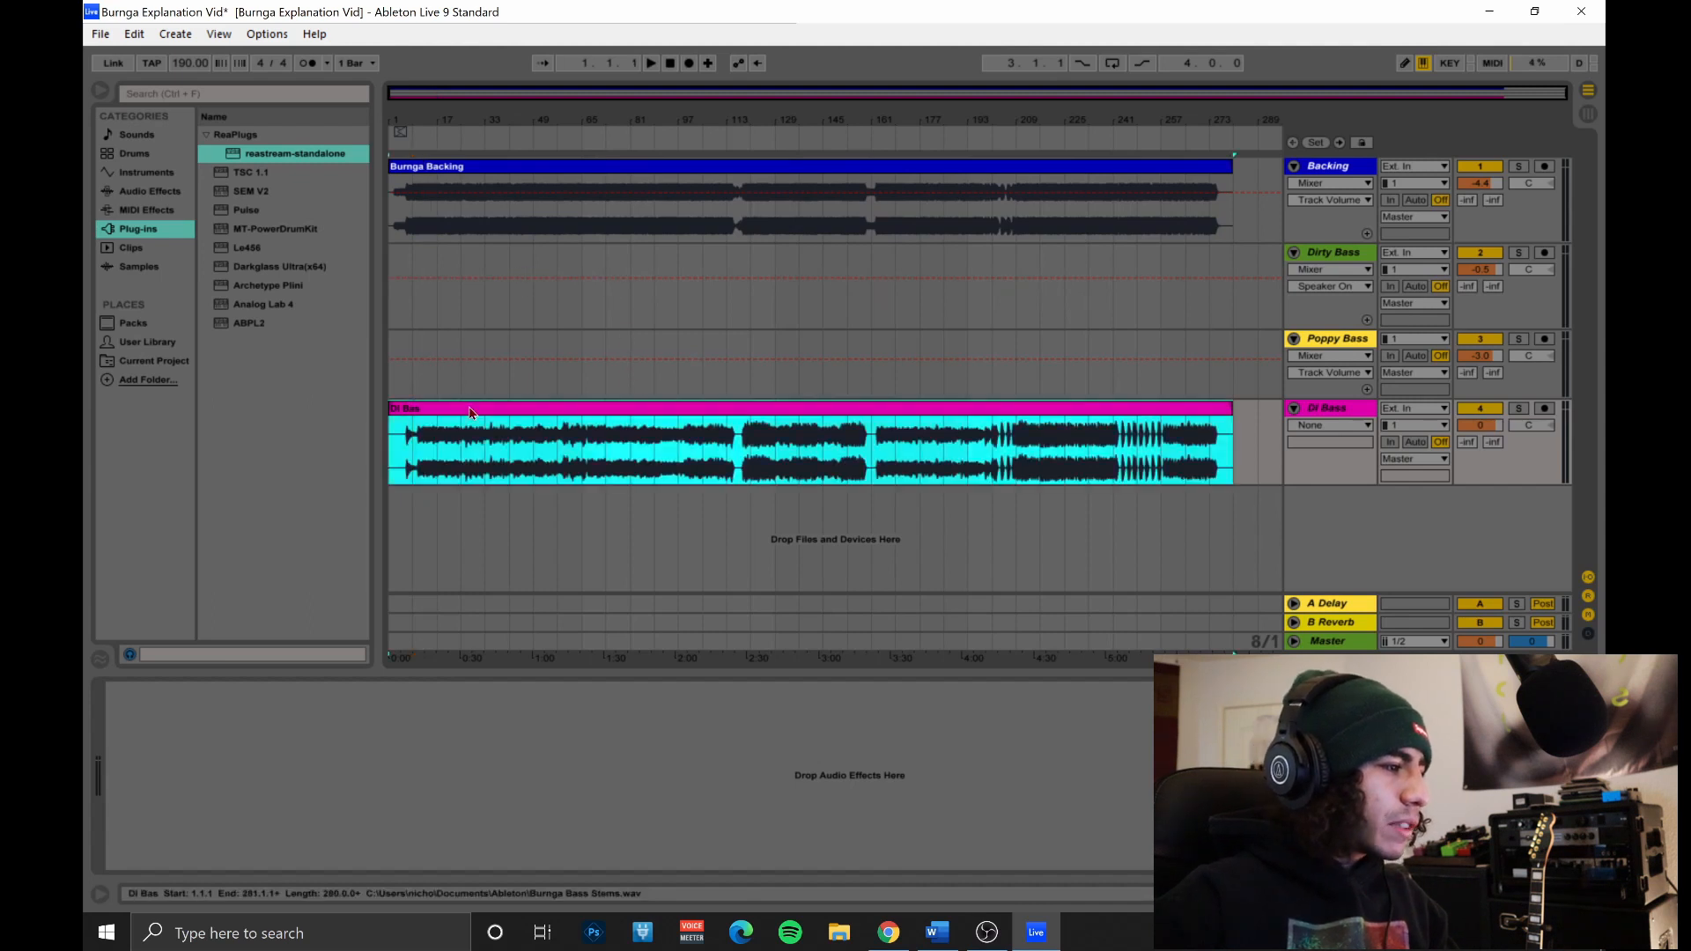
pyautogui.moveTo(468, 413); pyautogui.dragTo(462, 310)
pyautogui.rightClick(949, 253)
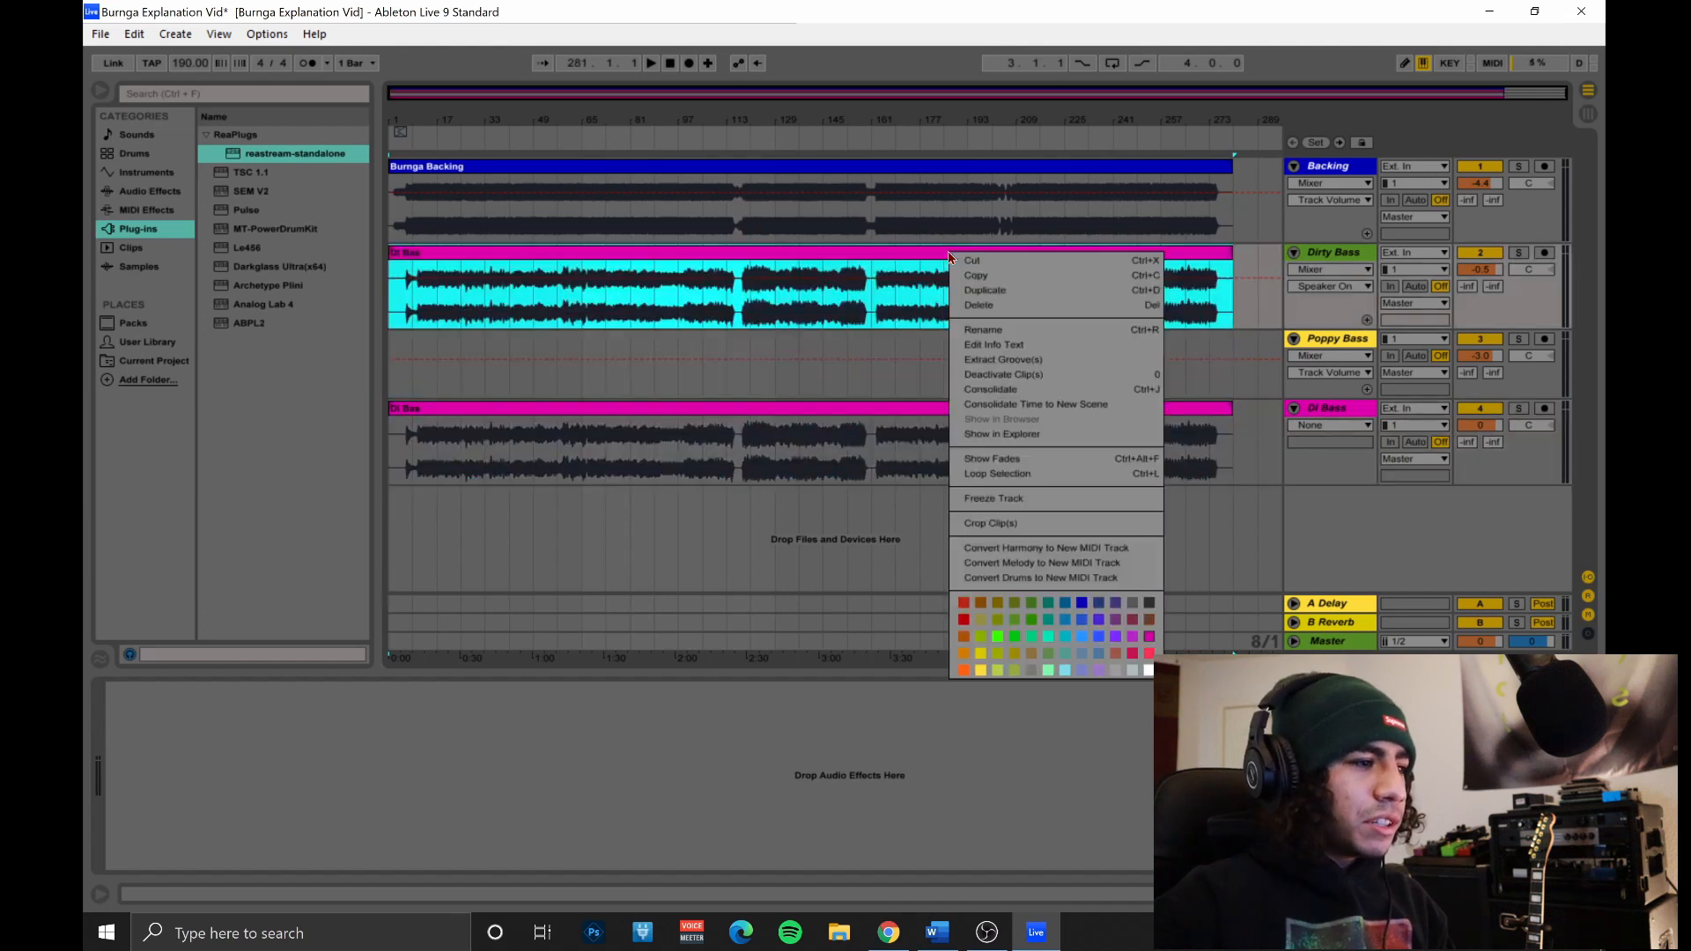
pyautogui.click(1023, 619)
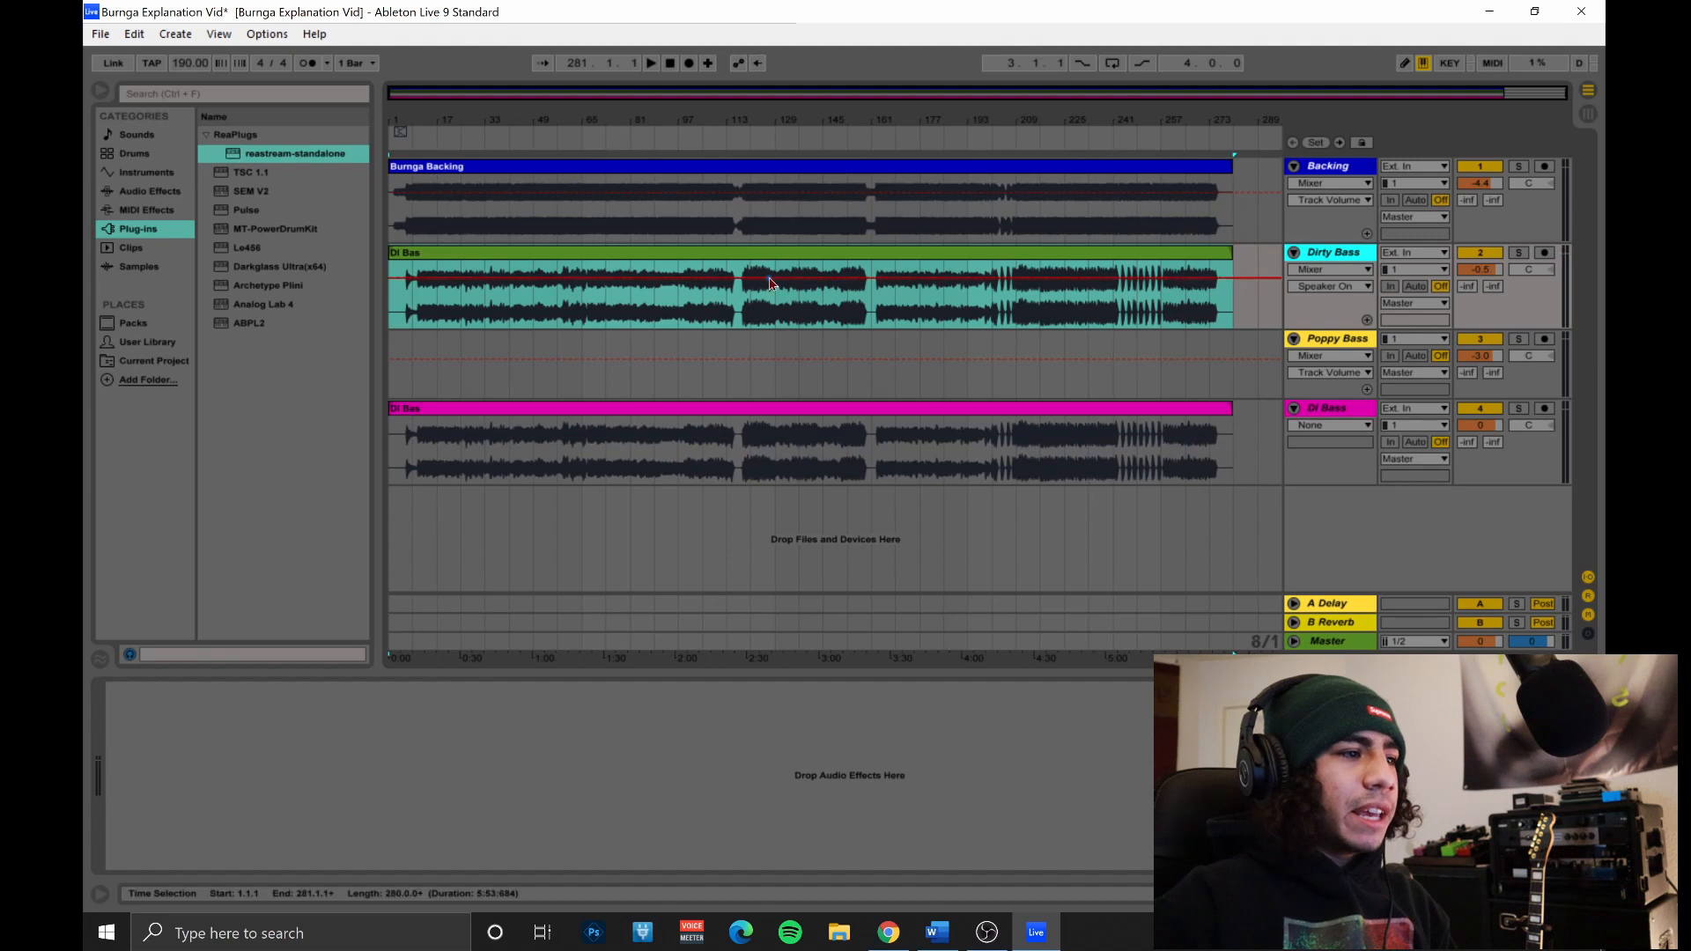
# Solo the Dirty Bass track and collapse the DI Bass and Poppy Bass tracks.
pyautogui.click(1517, 254)
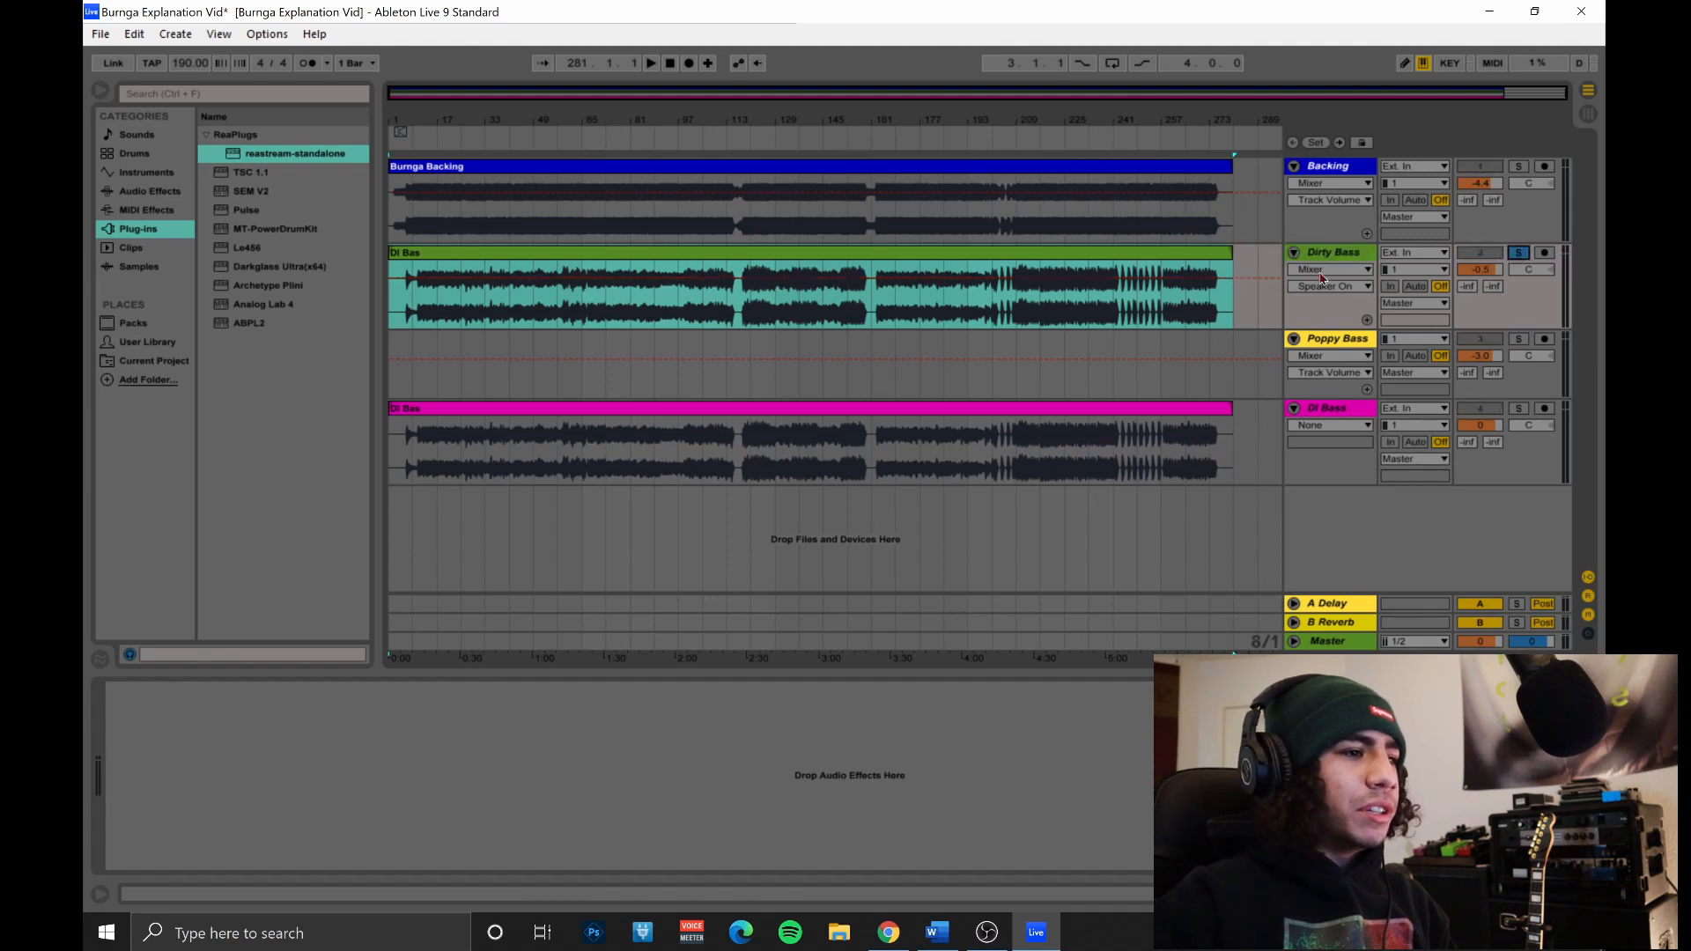
pyautogui.click(1293, 408)
pyautogui.click(1294, 339)
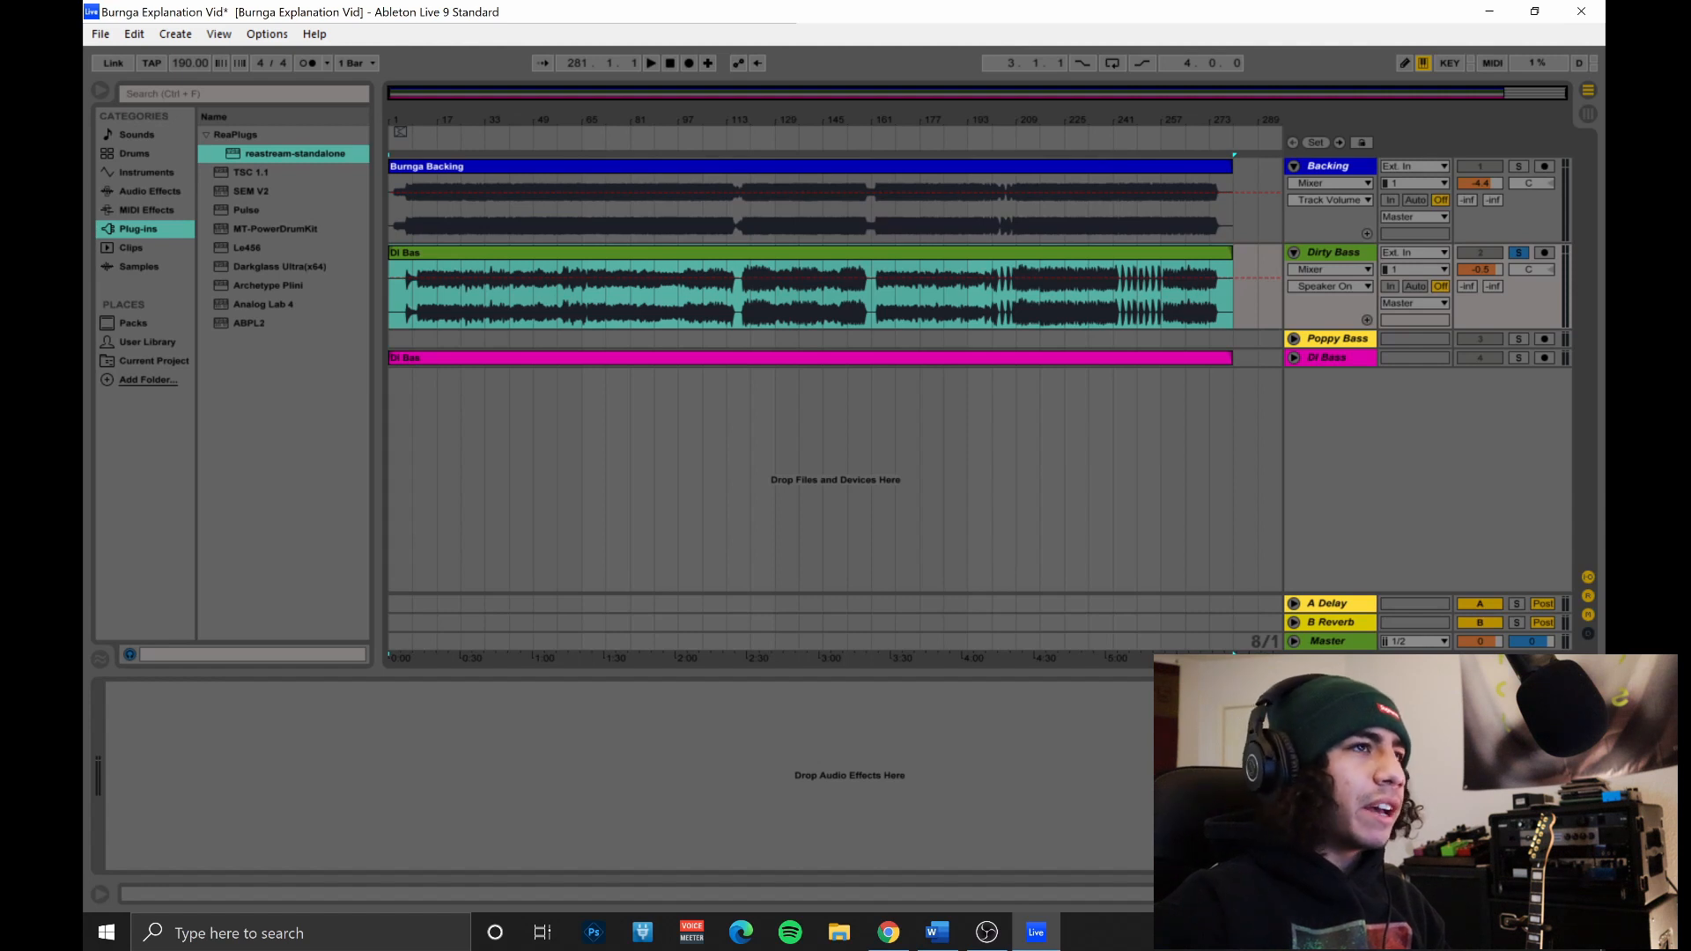
# Load the TSC 1.1 plug-in followed by Darkglass Ultra(x64) onto the Dirty Bass track.
pyautogui.doubleClick(259, 172)
pyautogui.click(638, 253)
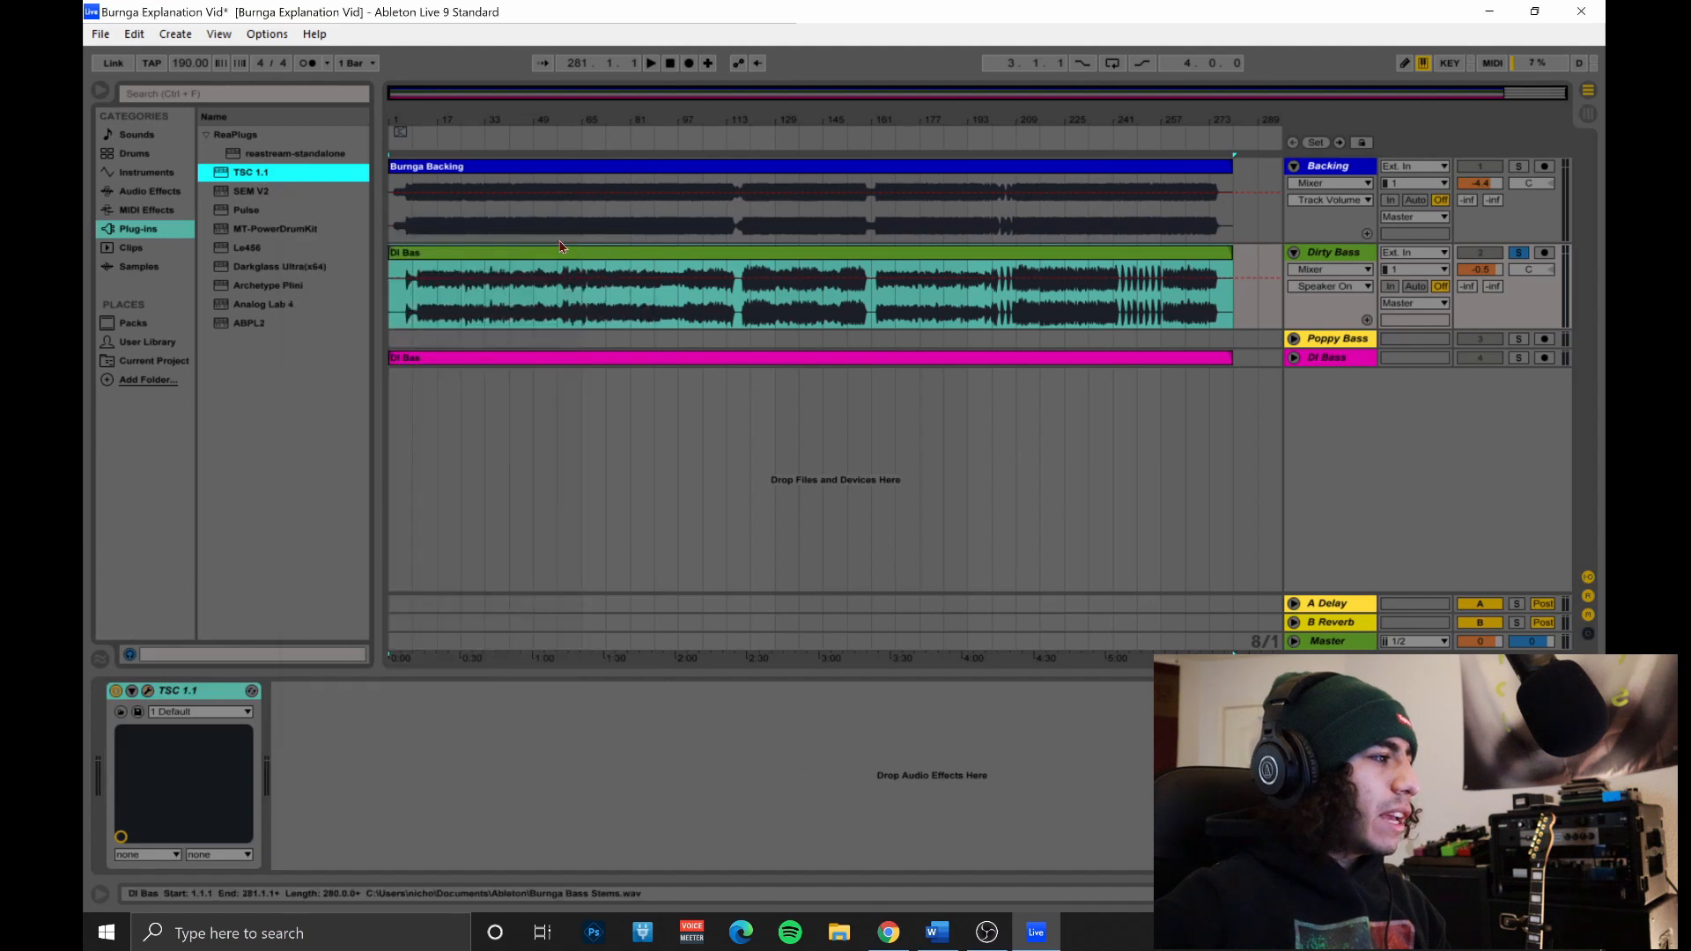
pyautogui.doubleClick(279, 265)
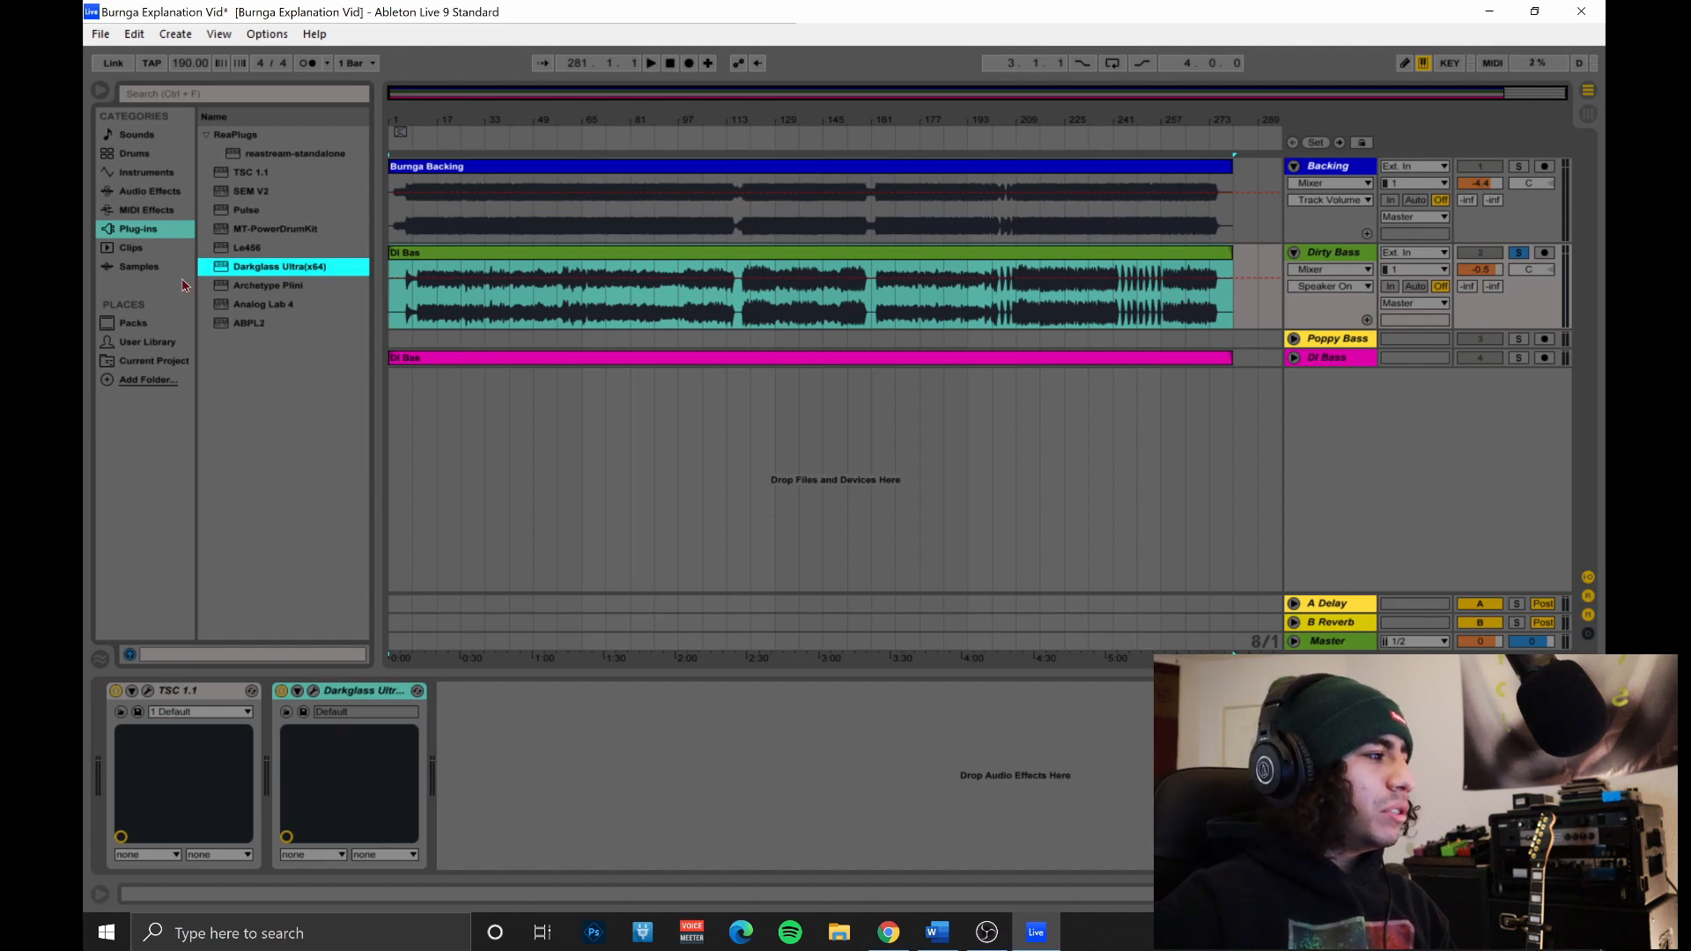
# Add EQ Eight and Glue Compressor after the Darkglass plug-in in the Dirty Bass effect chain.
pyautogui.click(163, 210)
pyautogui.click(163, 194)
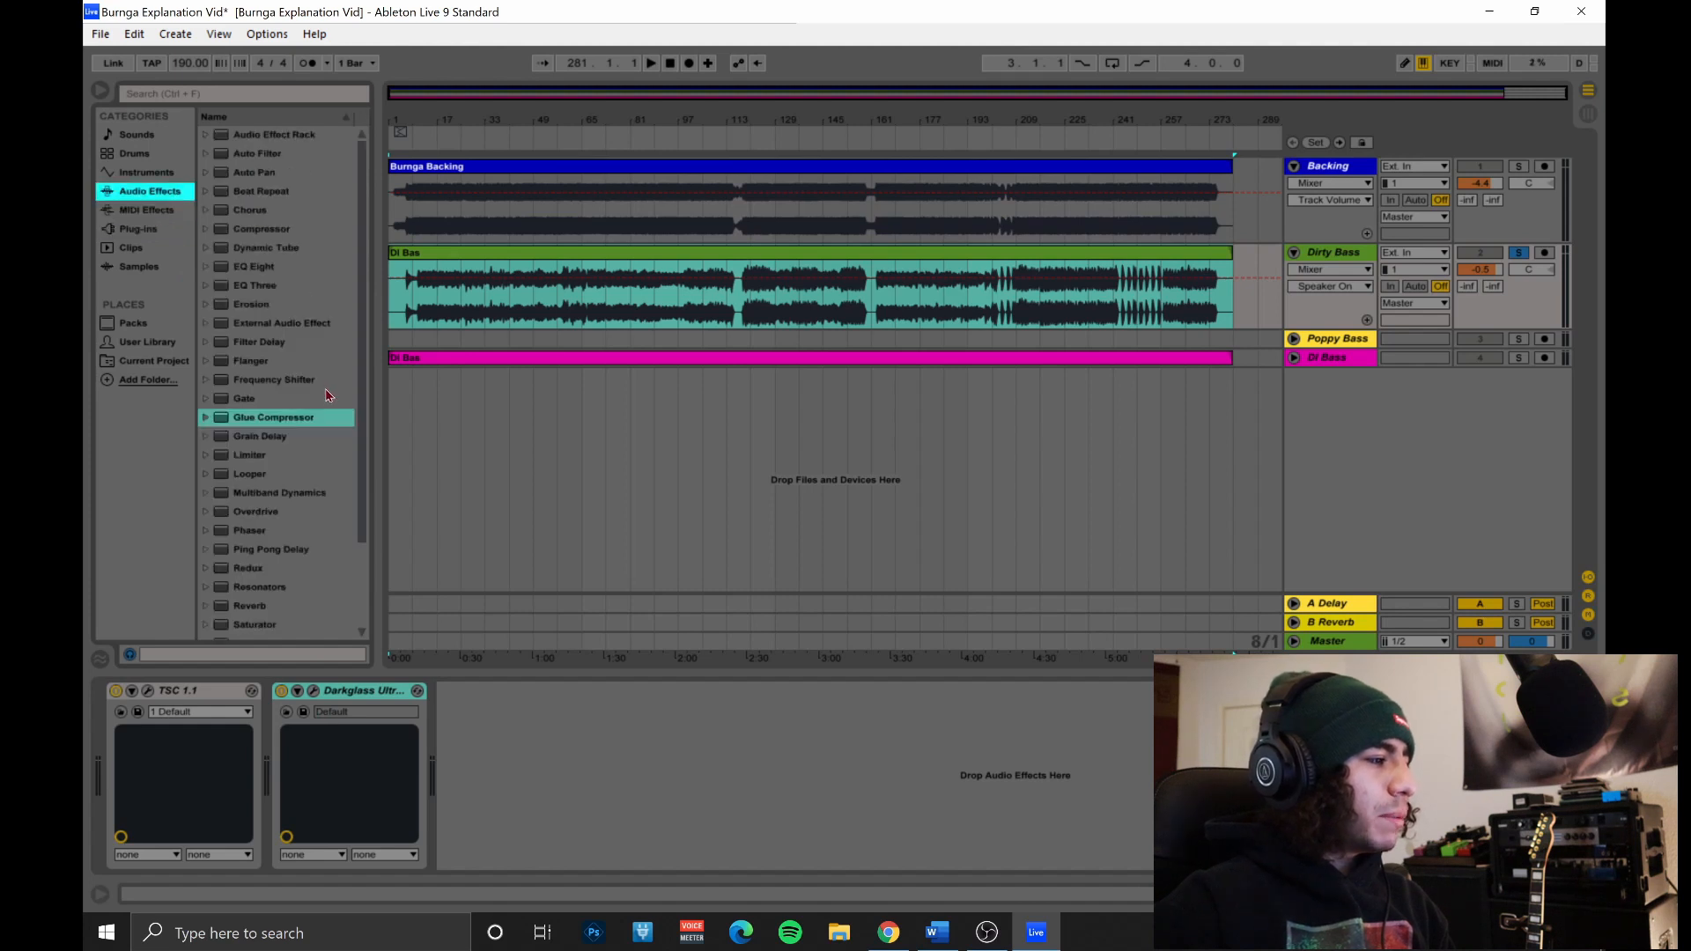
pyautogui.doubleClick(258, 267)
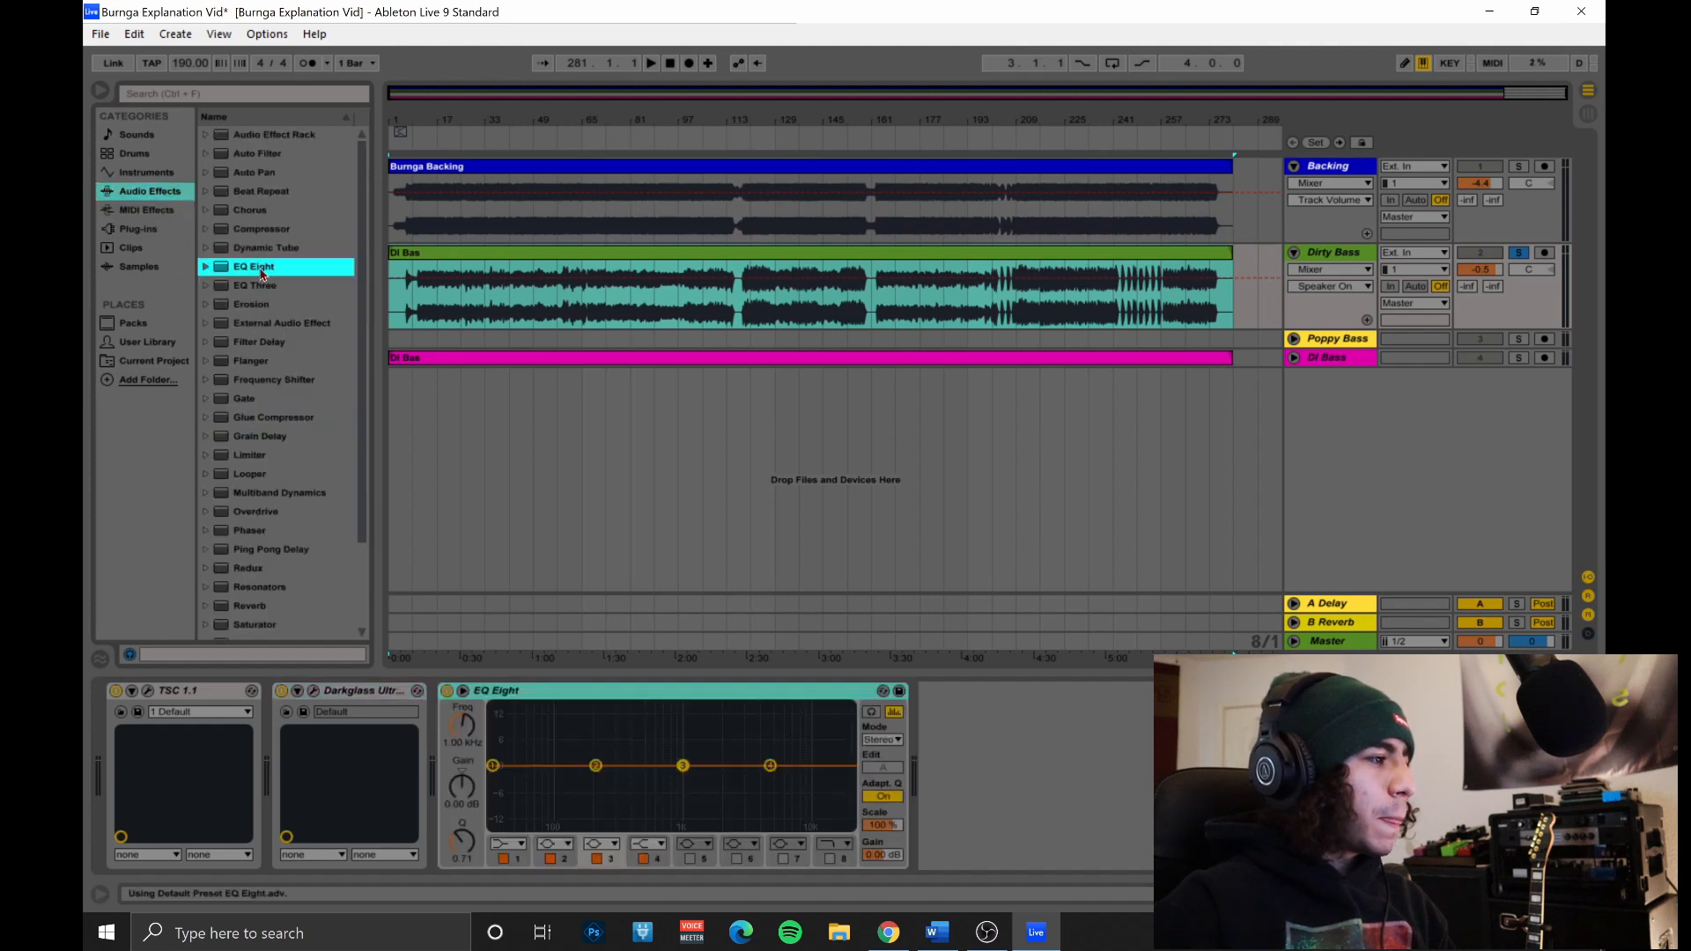
pyautogui.doubleClick(280, 418)
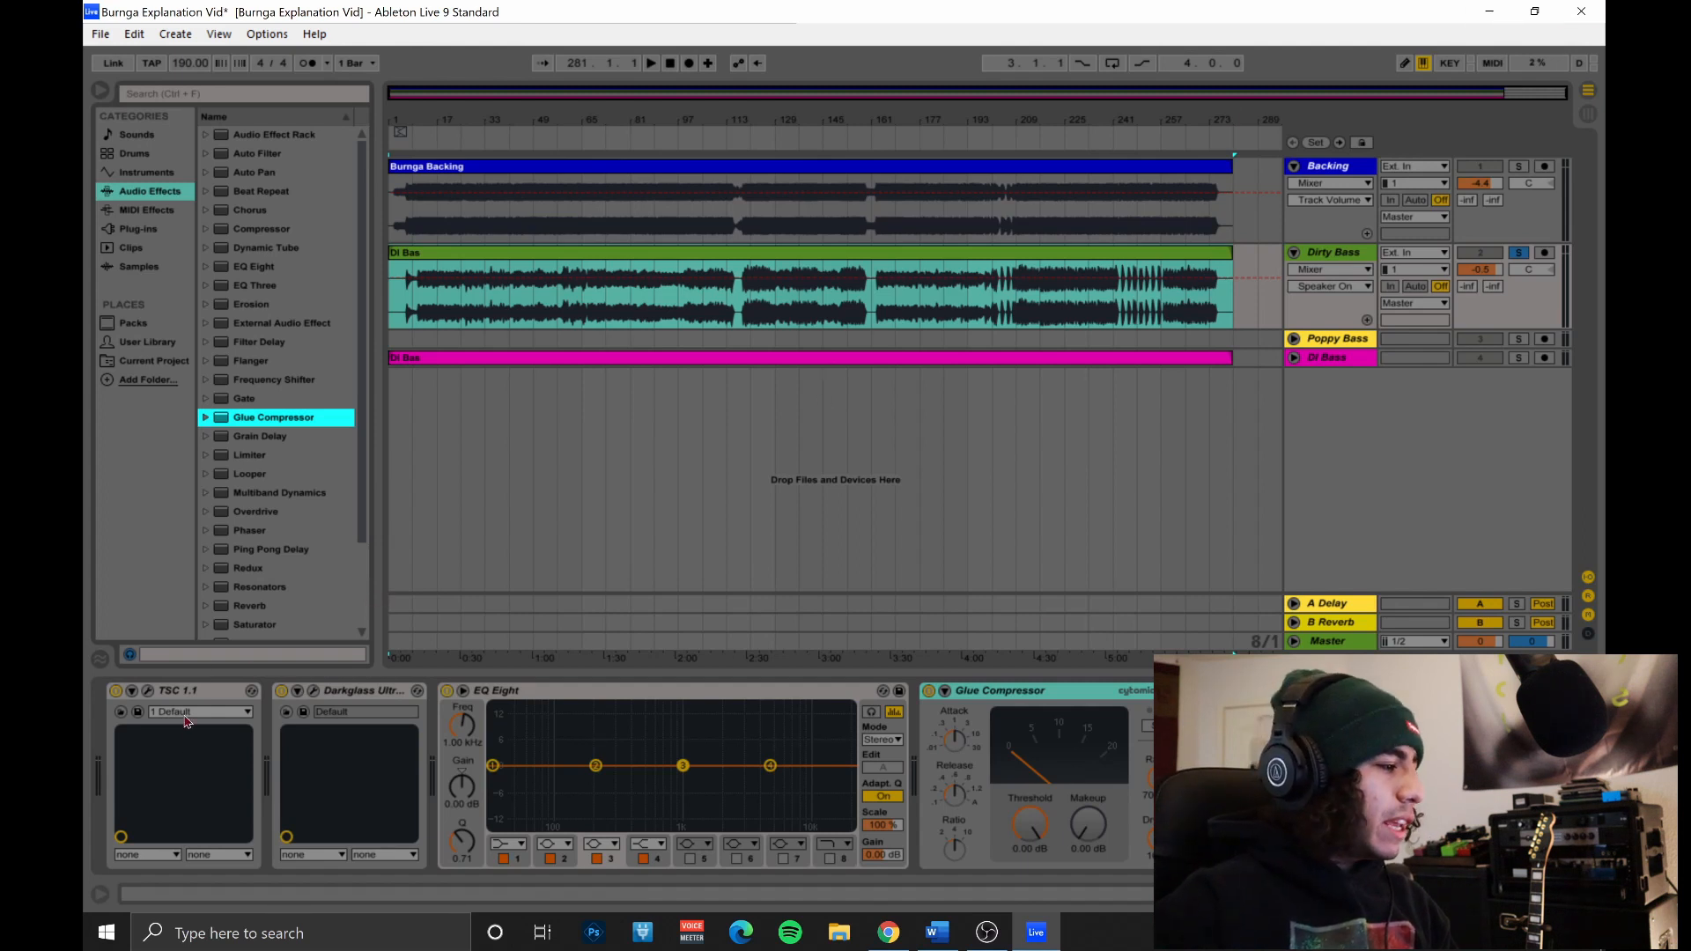
# Play the bass from around bar 8 and raise the TSC 1.1 Tone knob to about three o'clock, then stop playback.
pyautogui.click(412, 141)
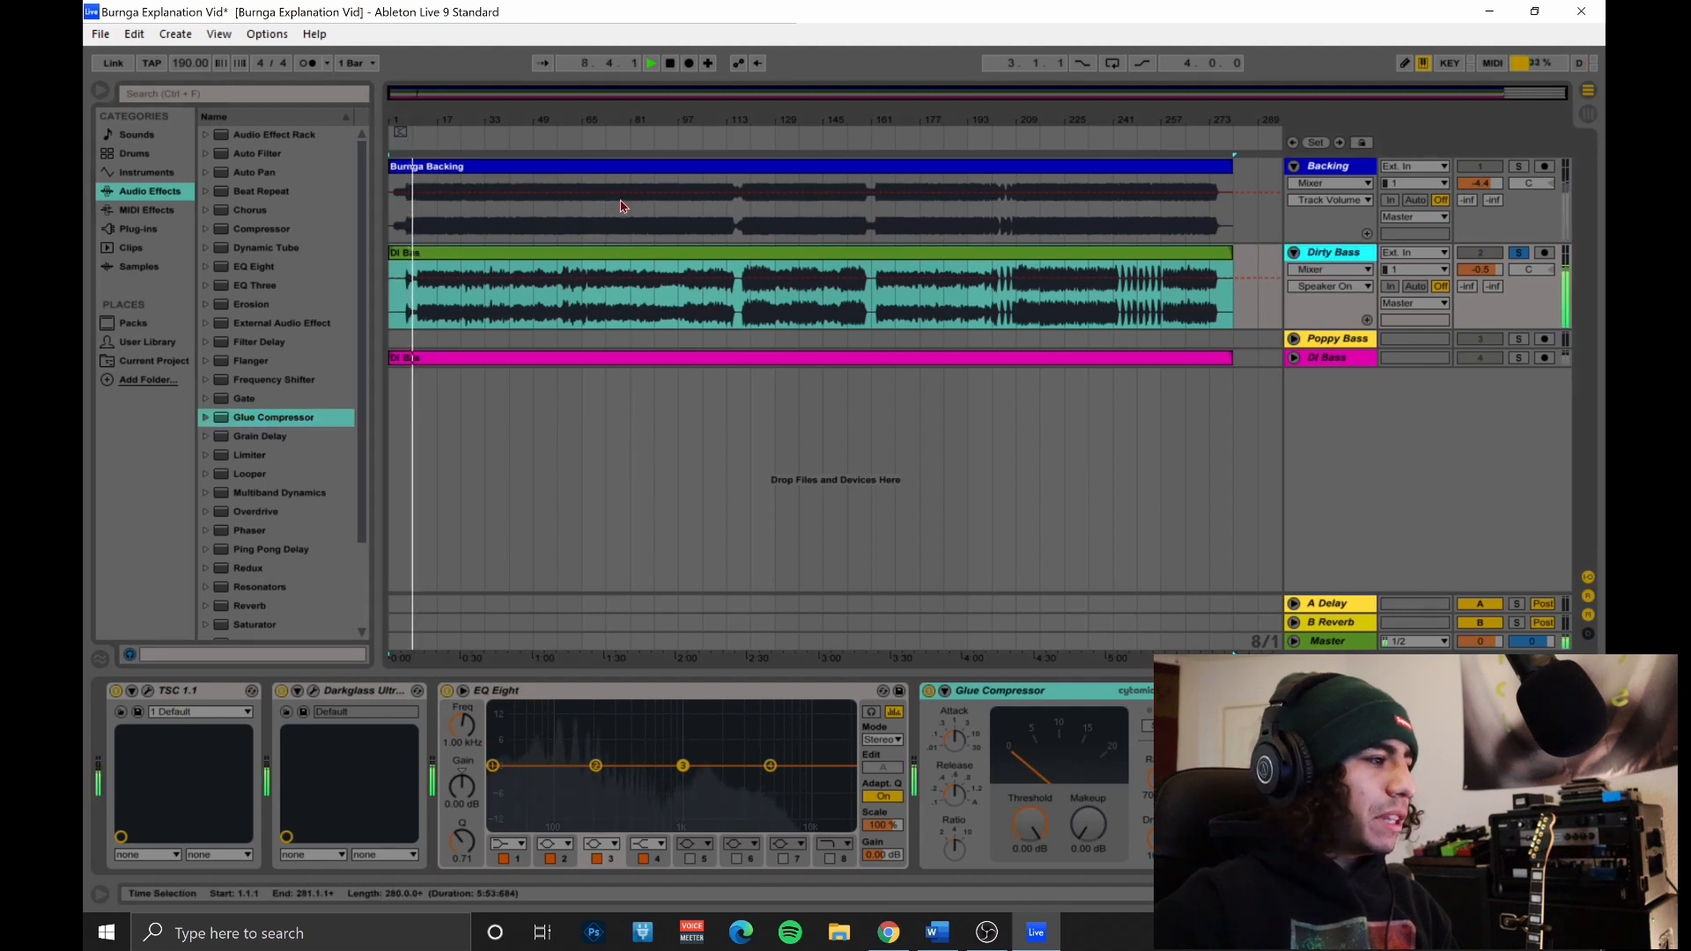
pyautogui.click(147, 693)
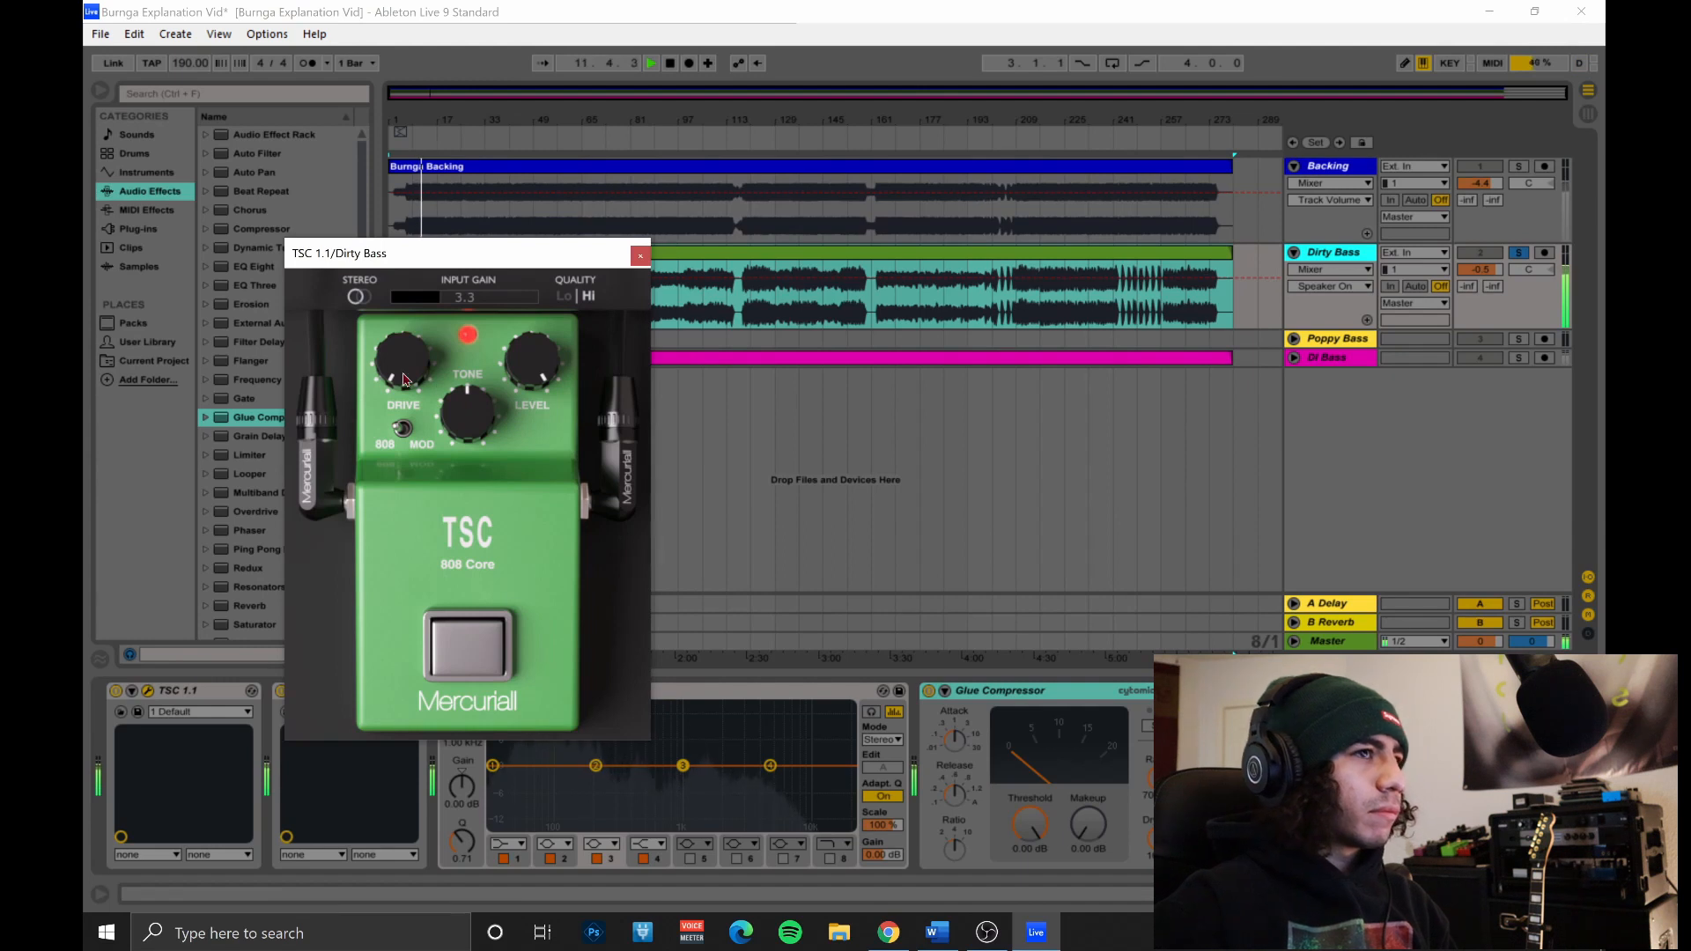
pyautogui.moveTo(467, 419); pyautogui.dragTo(468, 343)
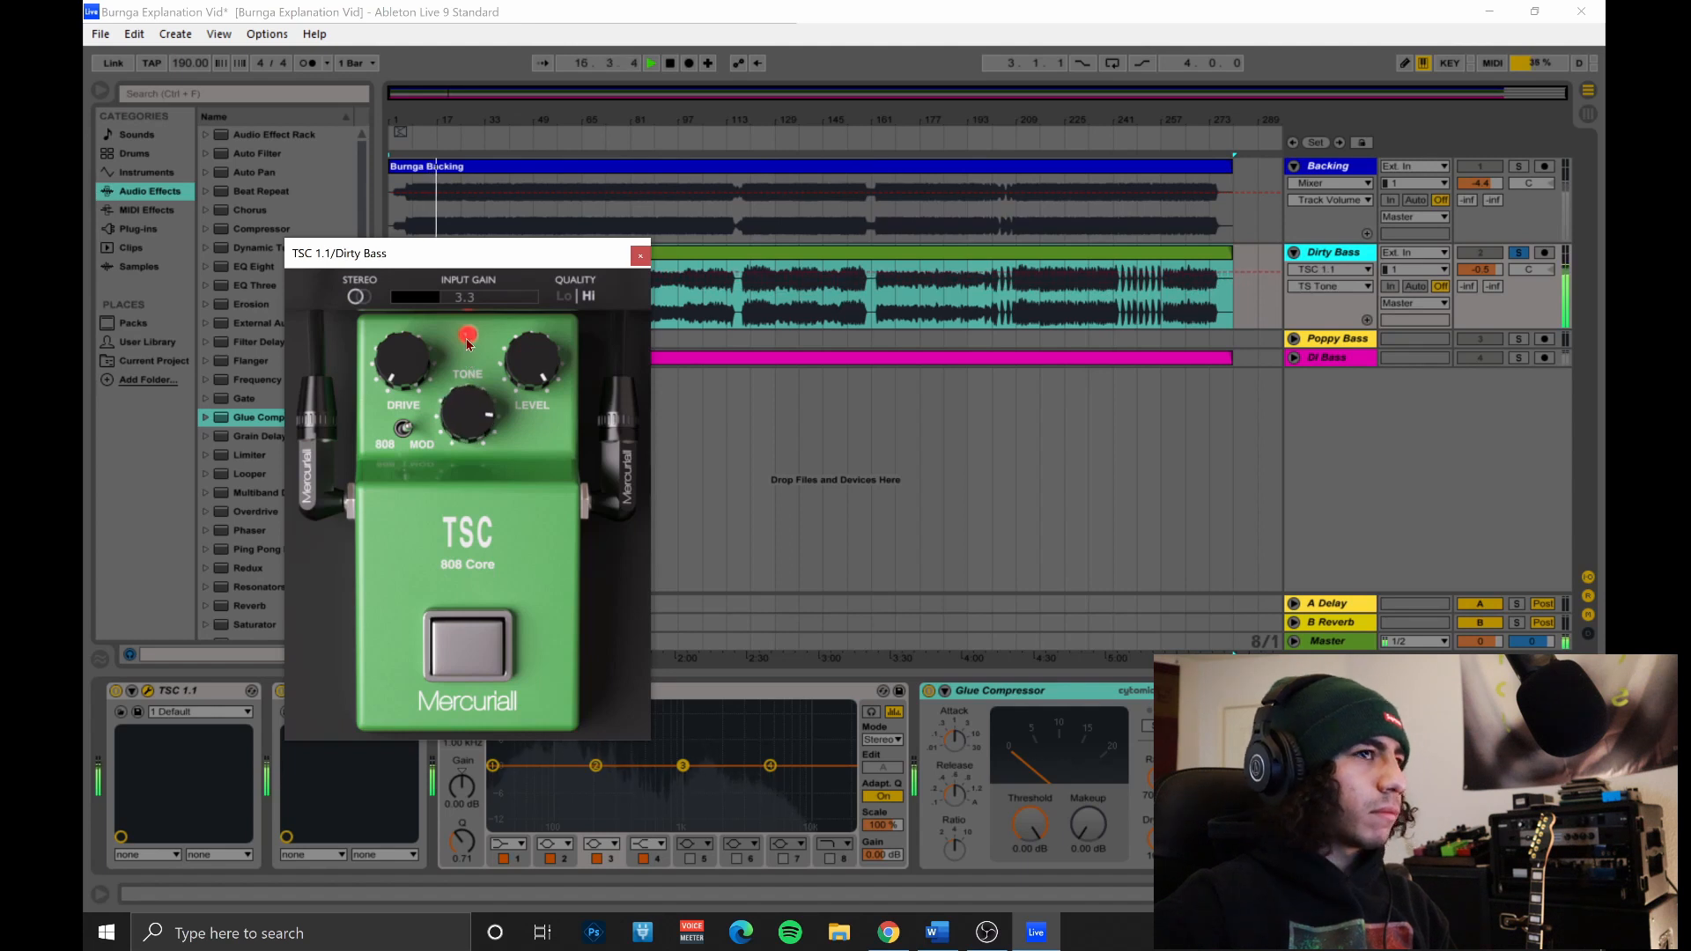
pyautogui.click(640, 256)
pyautogui.click(674, 64)
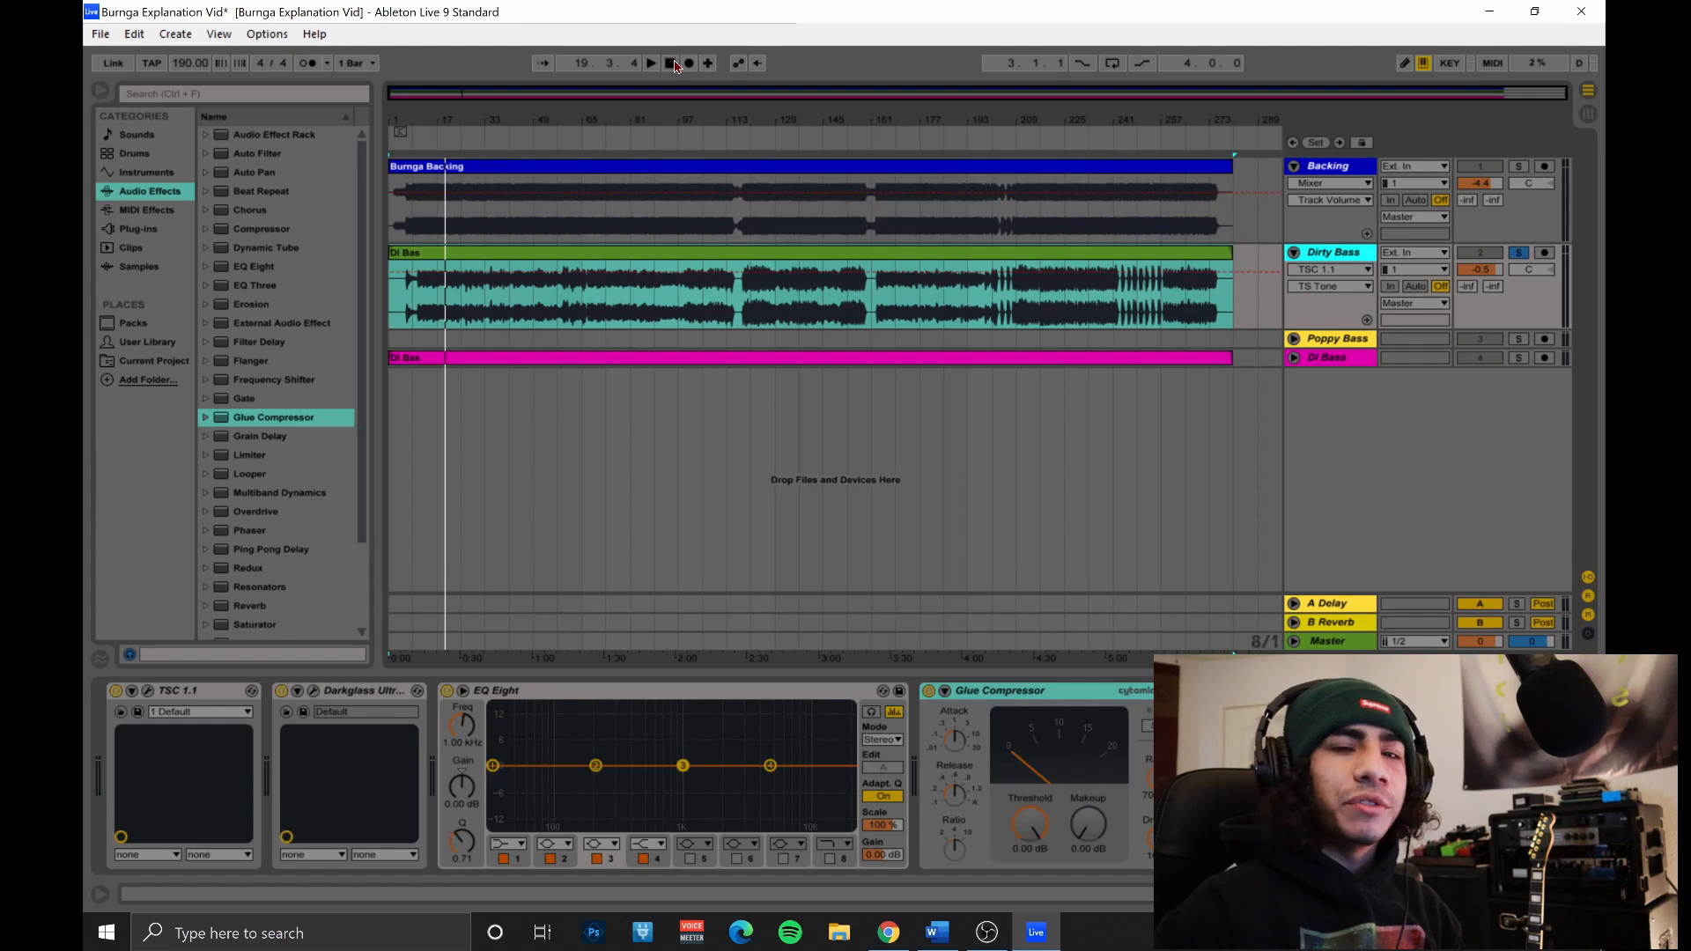
# Restart playback and raise the Drive knob of the Darkglass Ultra pedal to about four o'clock.
pyautogui.click(672, 63)
pyautogui.press('space')
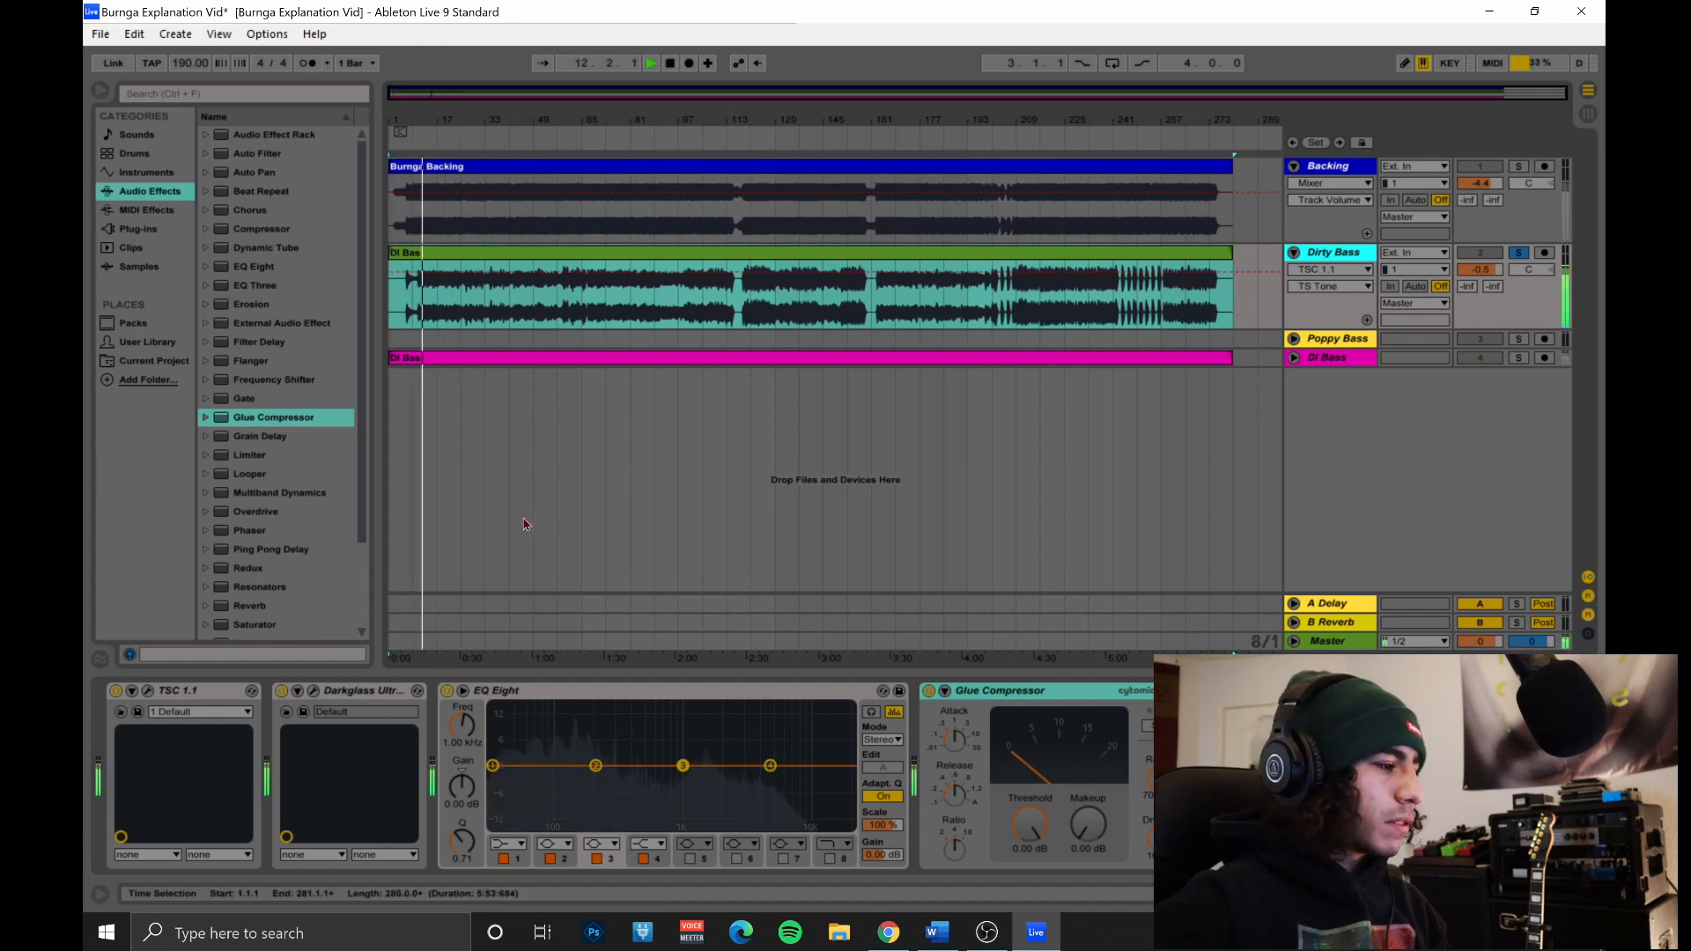
pyautogui.click(315, 692)
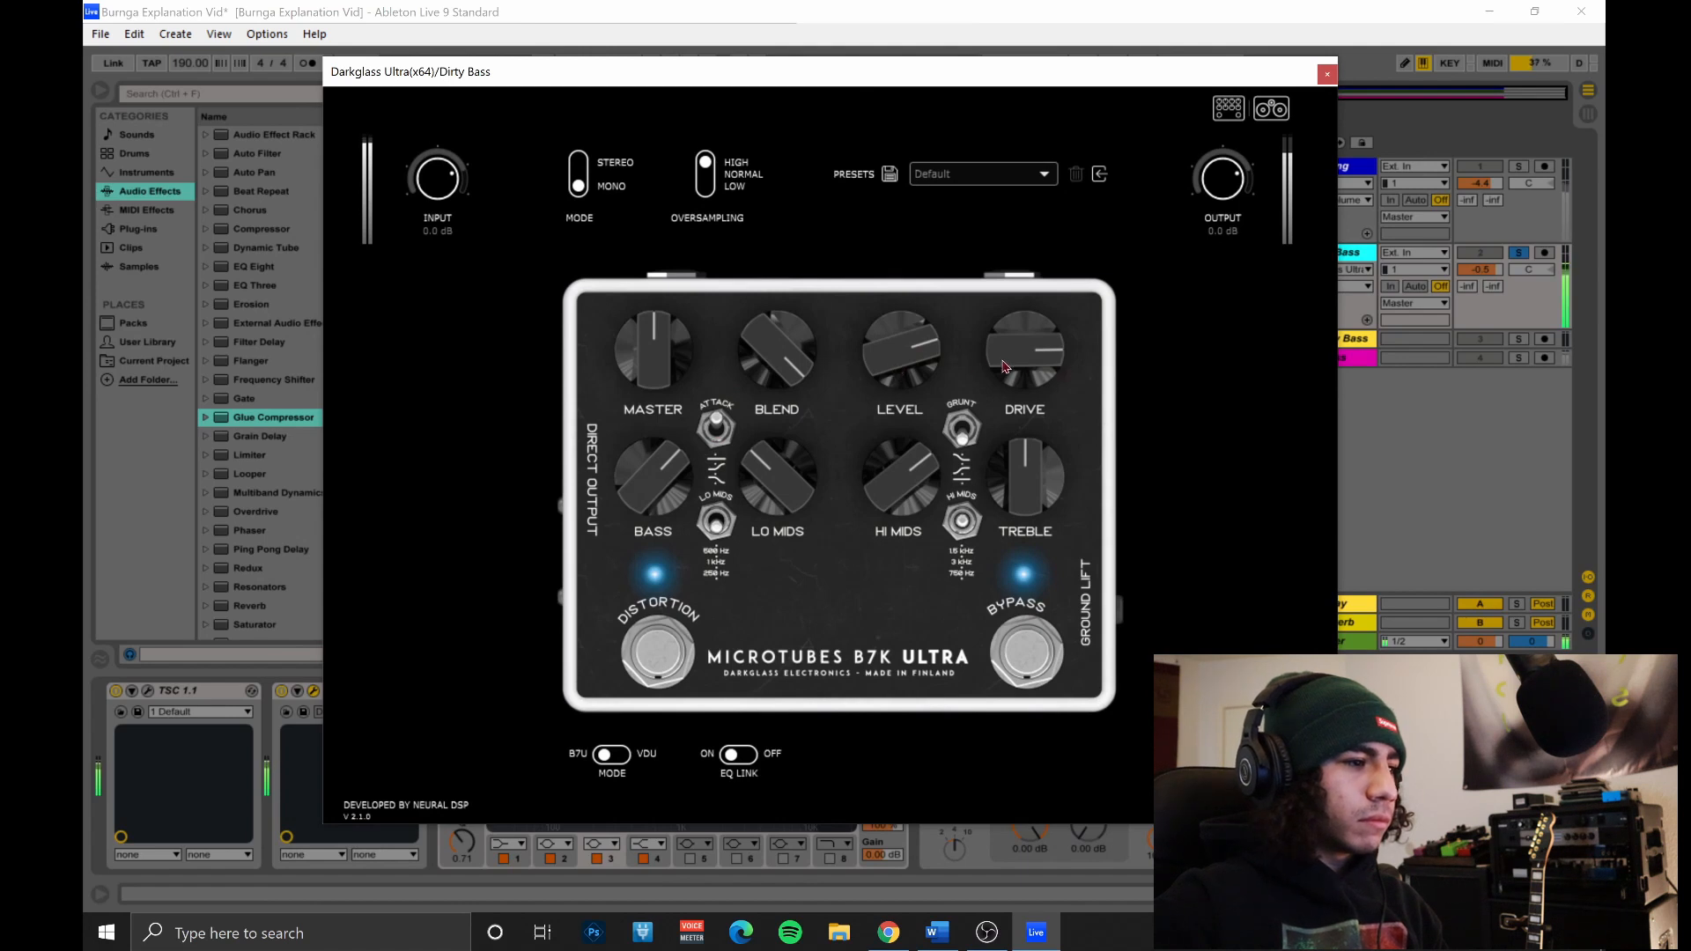
pyautogui.moveTo(995, 361); pyautogui.dragTo(989, 331)
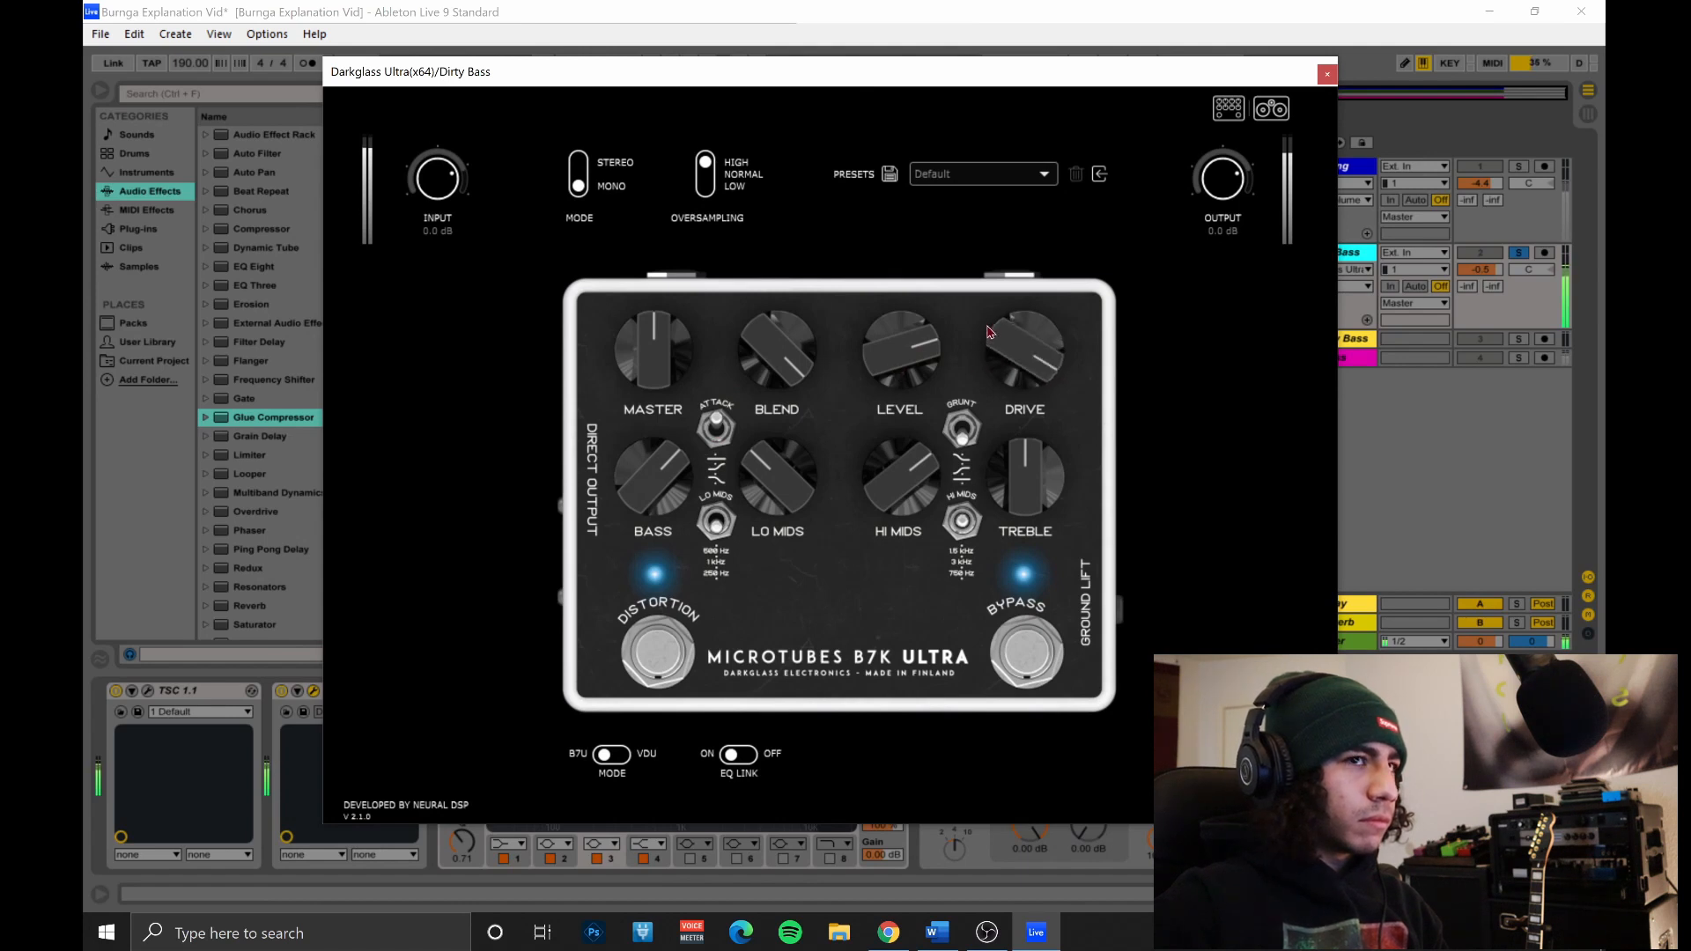
# On the Darkglass pedal, raise Treble to about one o'clock, centre the Grunt switch, lower Bass to about half past ten, and stop playback.
pyautogui.moveTo(1036, 521); pyautogui.dragTo(996, 446)
pyautogui.click(963, 442)
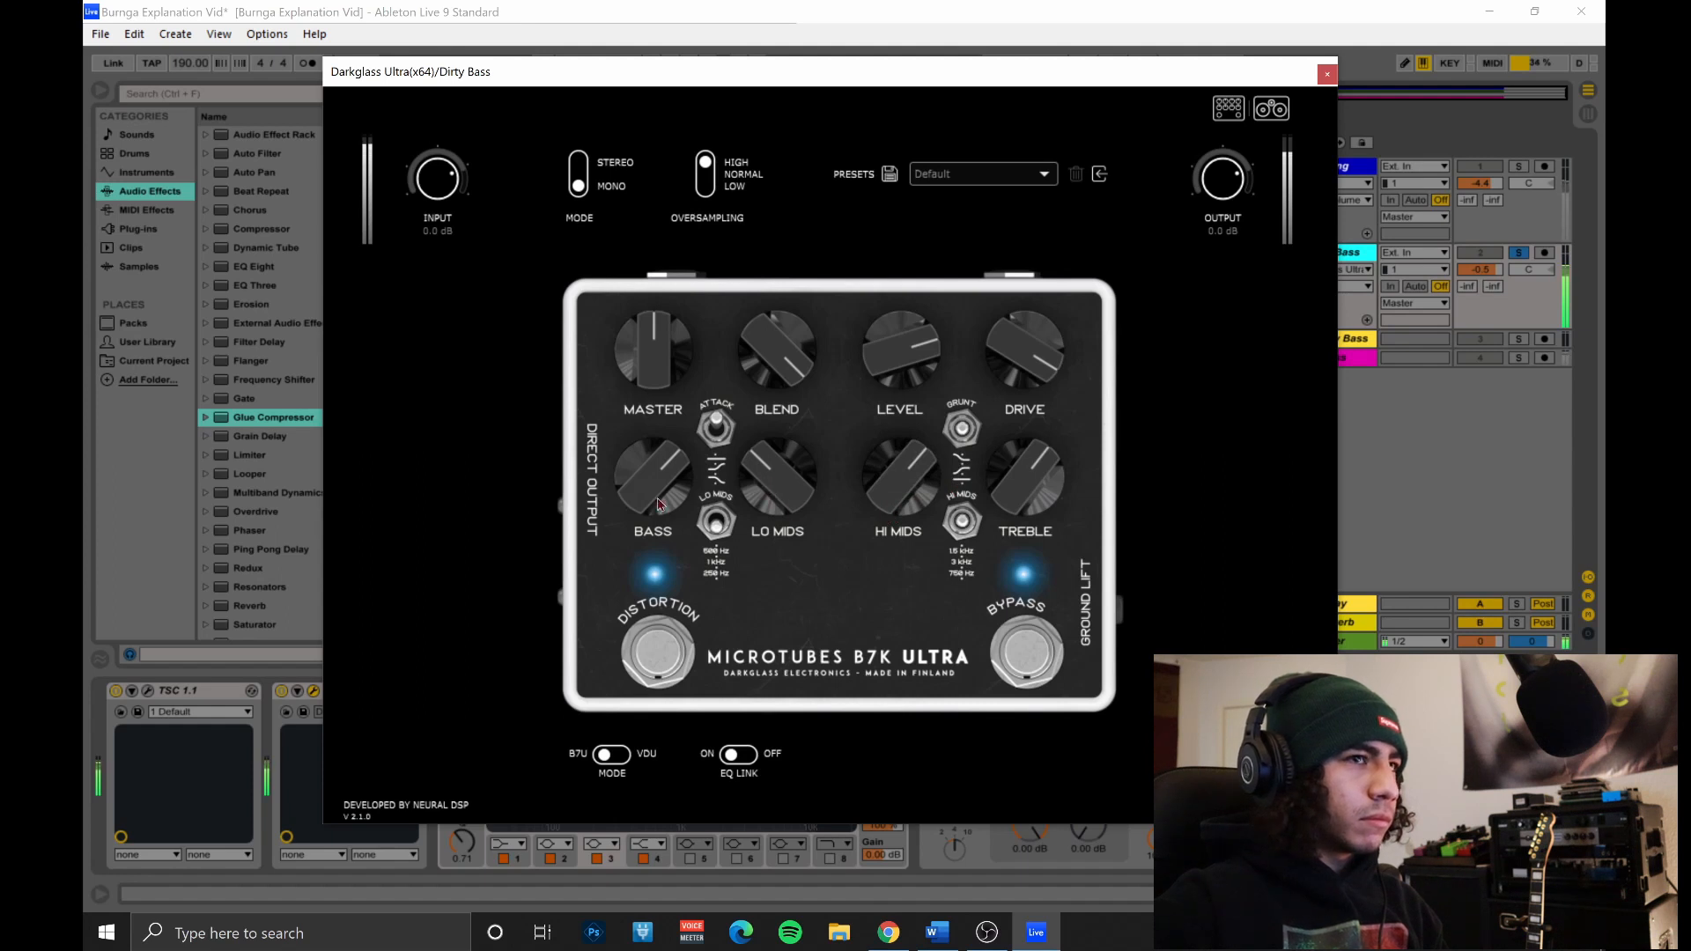
pyautogui.moveTo(652, 491); pyautogui.dragTo(709, 639)
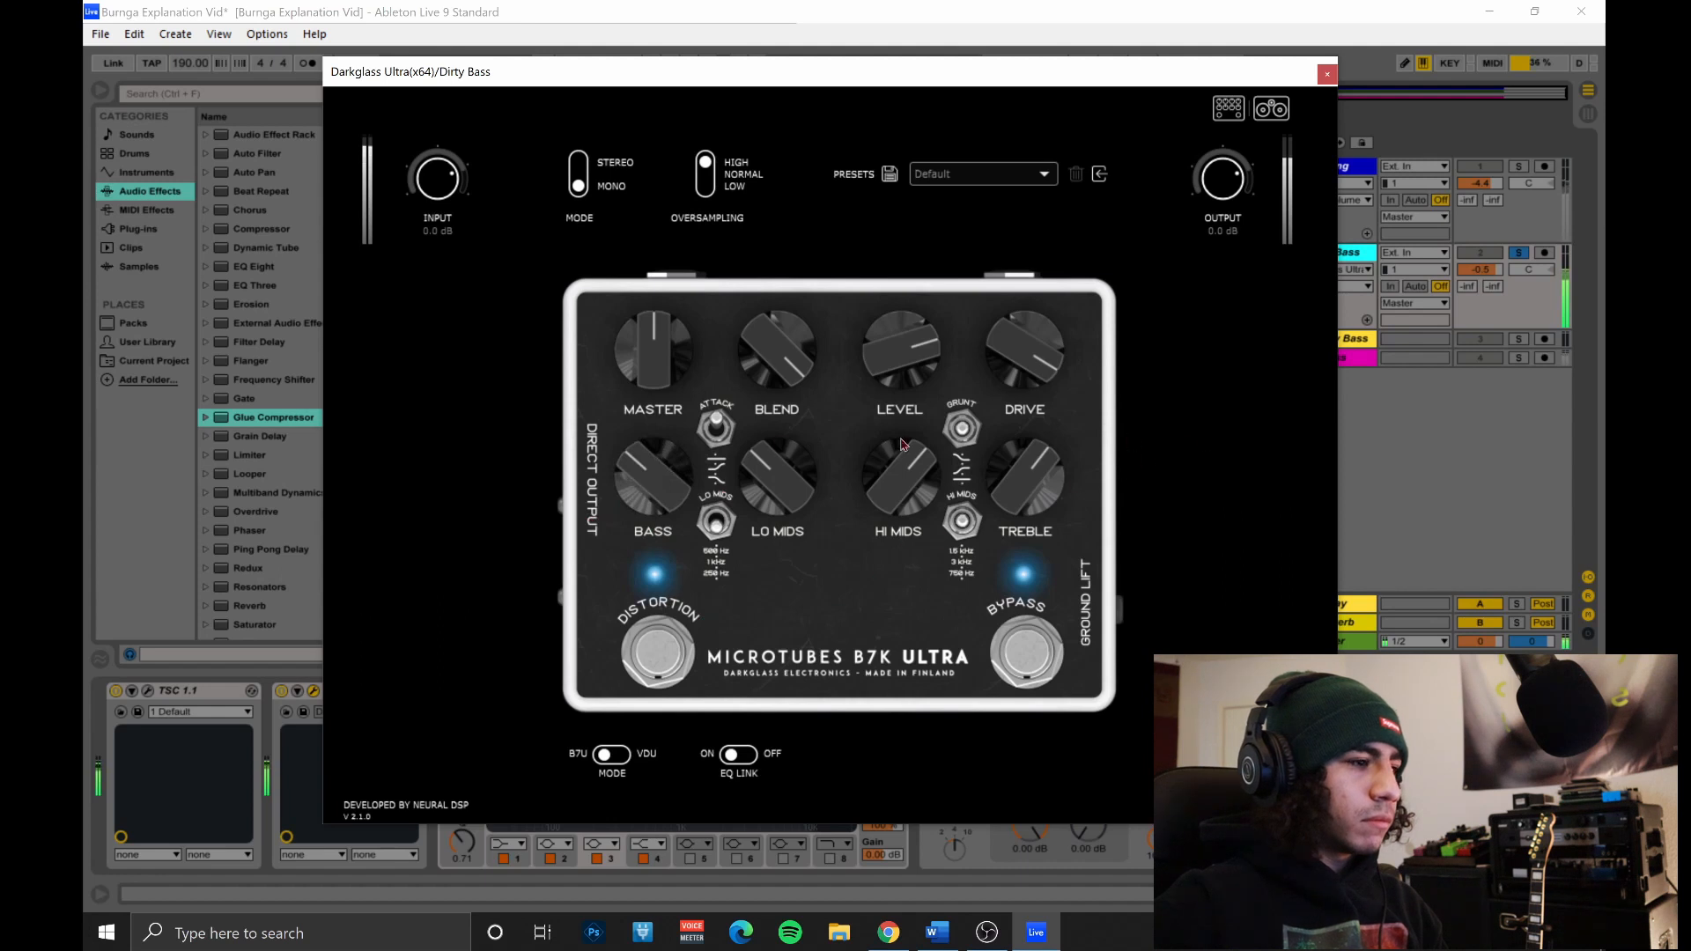
pyautogui.click(1326, 74)
pyautogui.click(672, 63)
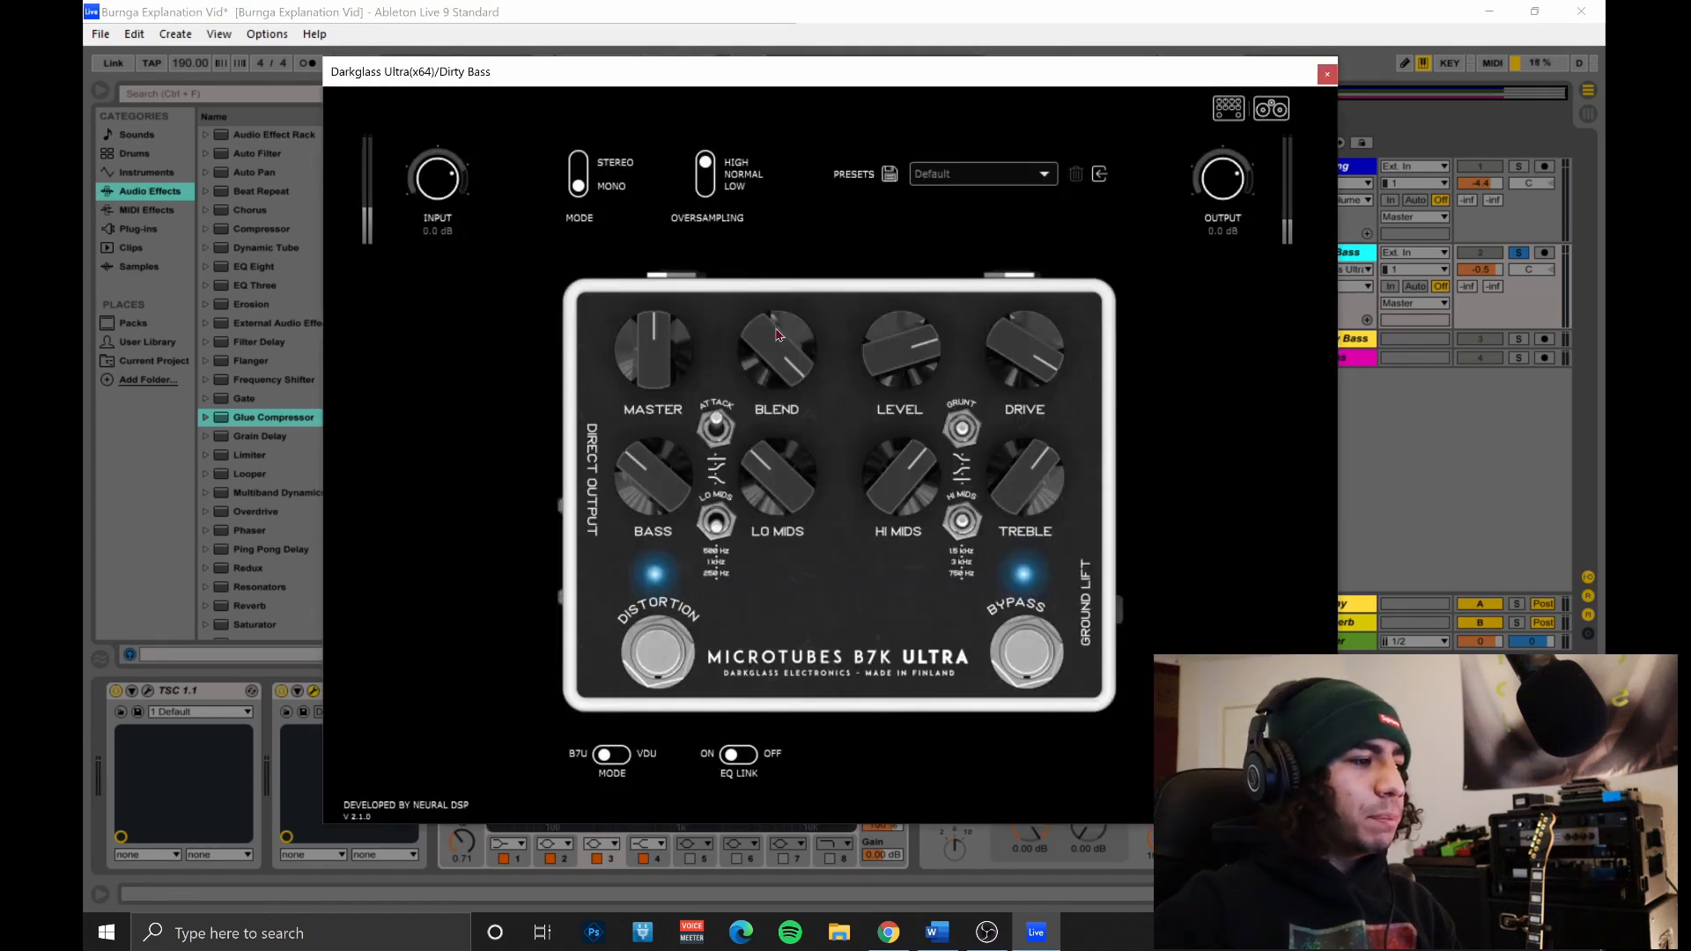
# Try the Blend control of the Darkglass Ultra pedal at its upper limit and close the plug-in window.
pyautogui.moveTo(781, 303)
pyautogui.mouseDown()
pyautogui.moveTo(773, 270)
pyautogui.moveTo(775, 352)
pyautogui.moveTo(842, 638)
pyautogui.moveTo(766, 303)
pyautogui.mouseUp()
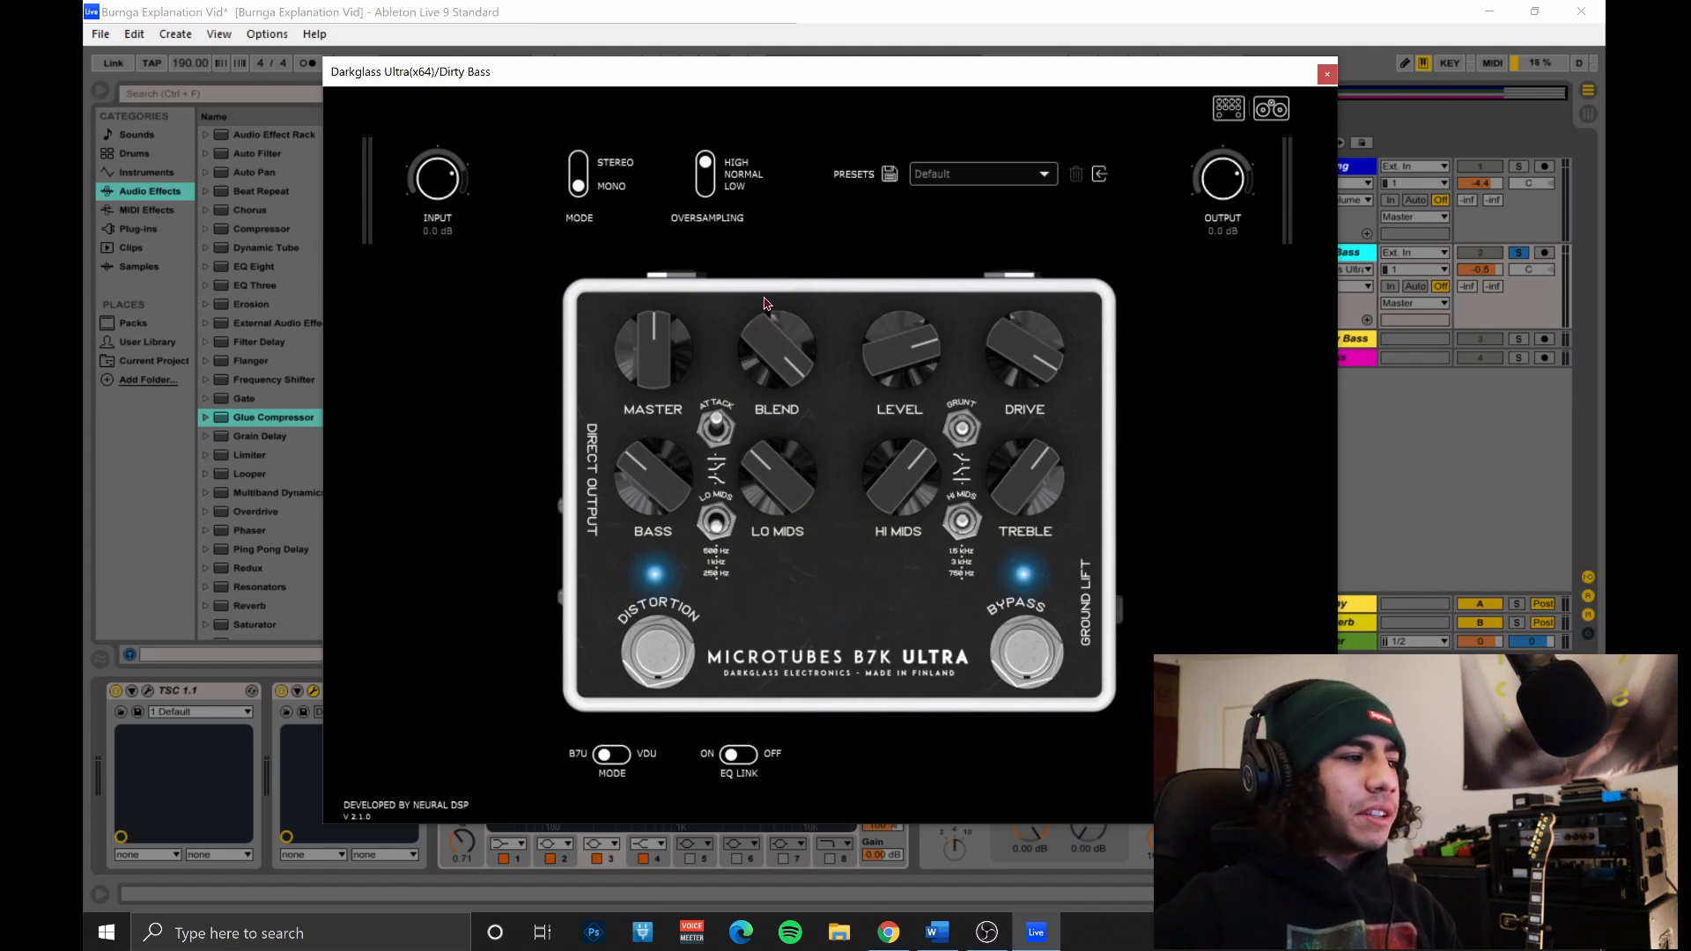
pyautogui.moveTo(768, 336); pyautogui.dragTo(758, 258)
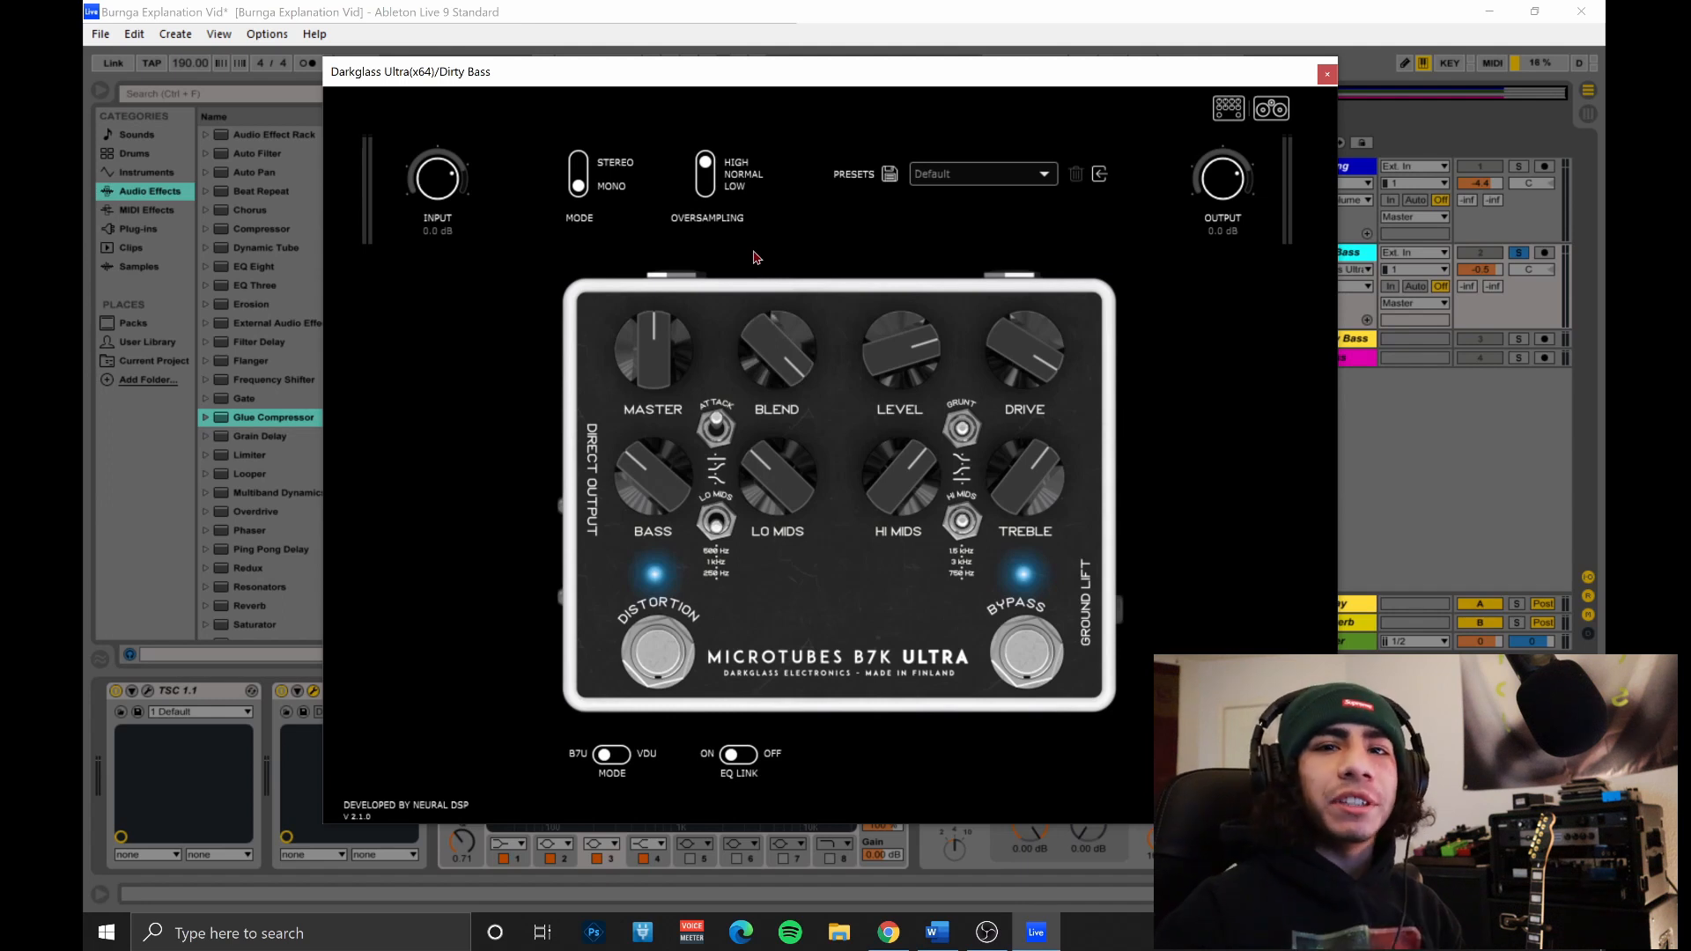
pyautogui.moveTo(1188, 85); pyautogui.dragTo(994, 161)
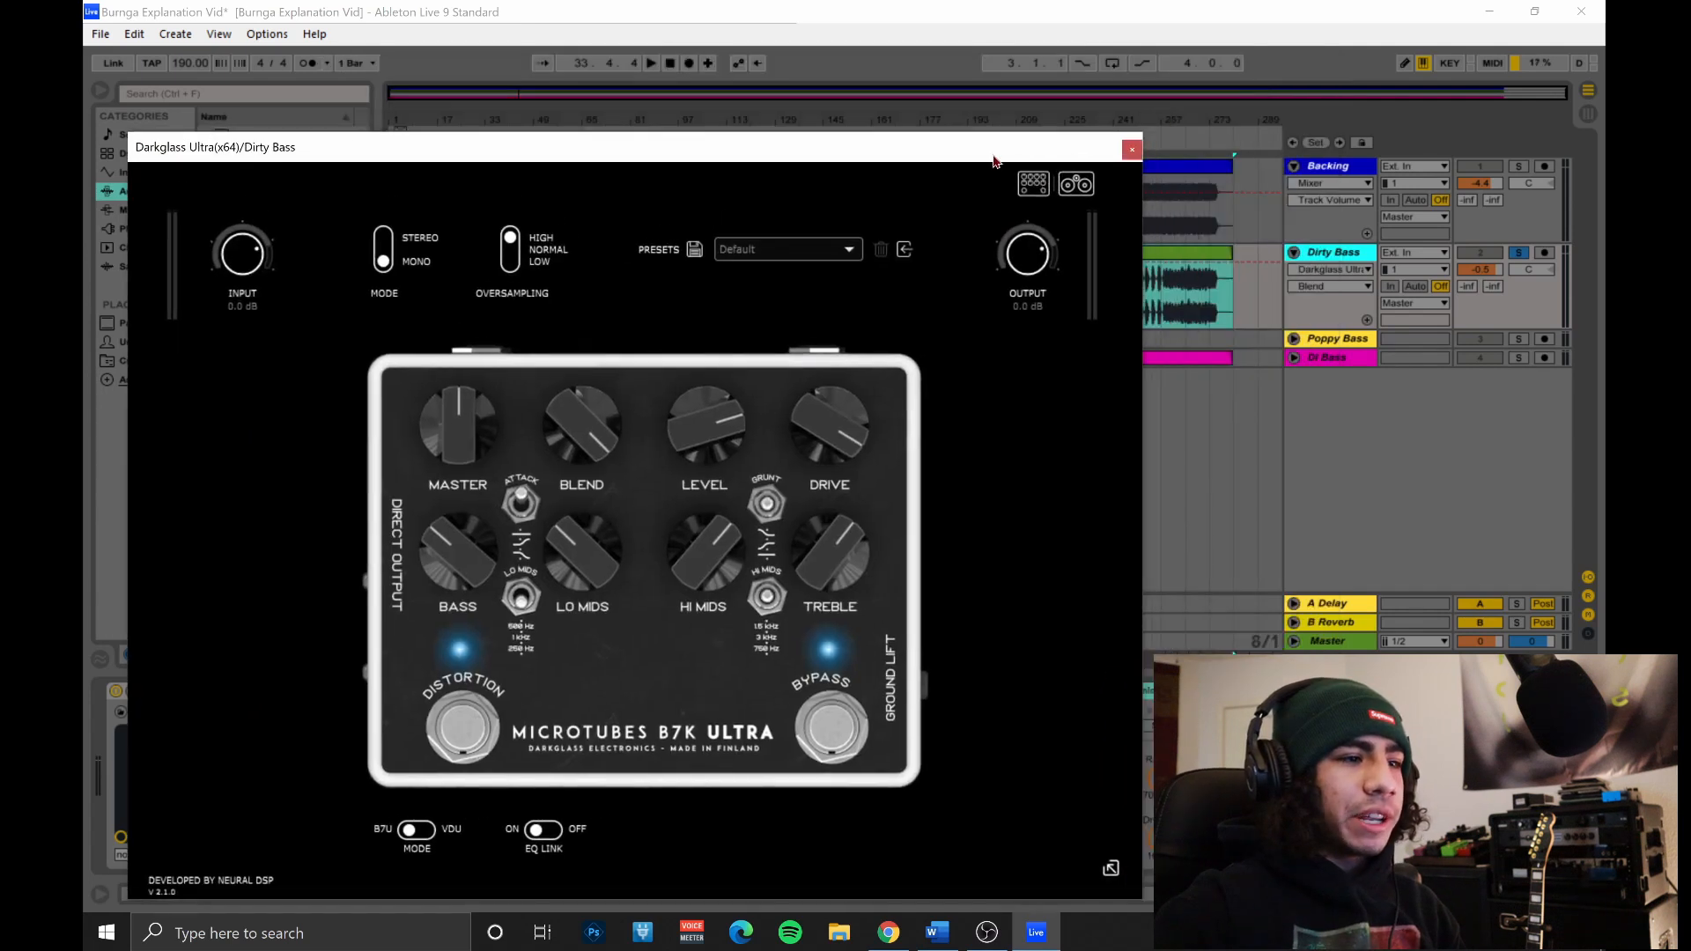
pyautogui.click(1132, 152)
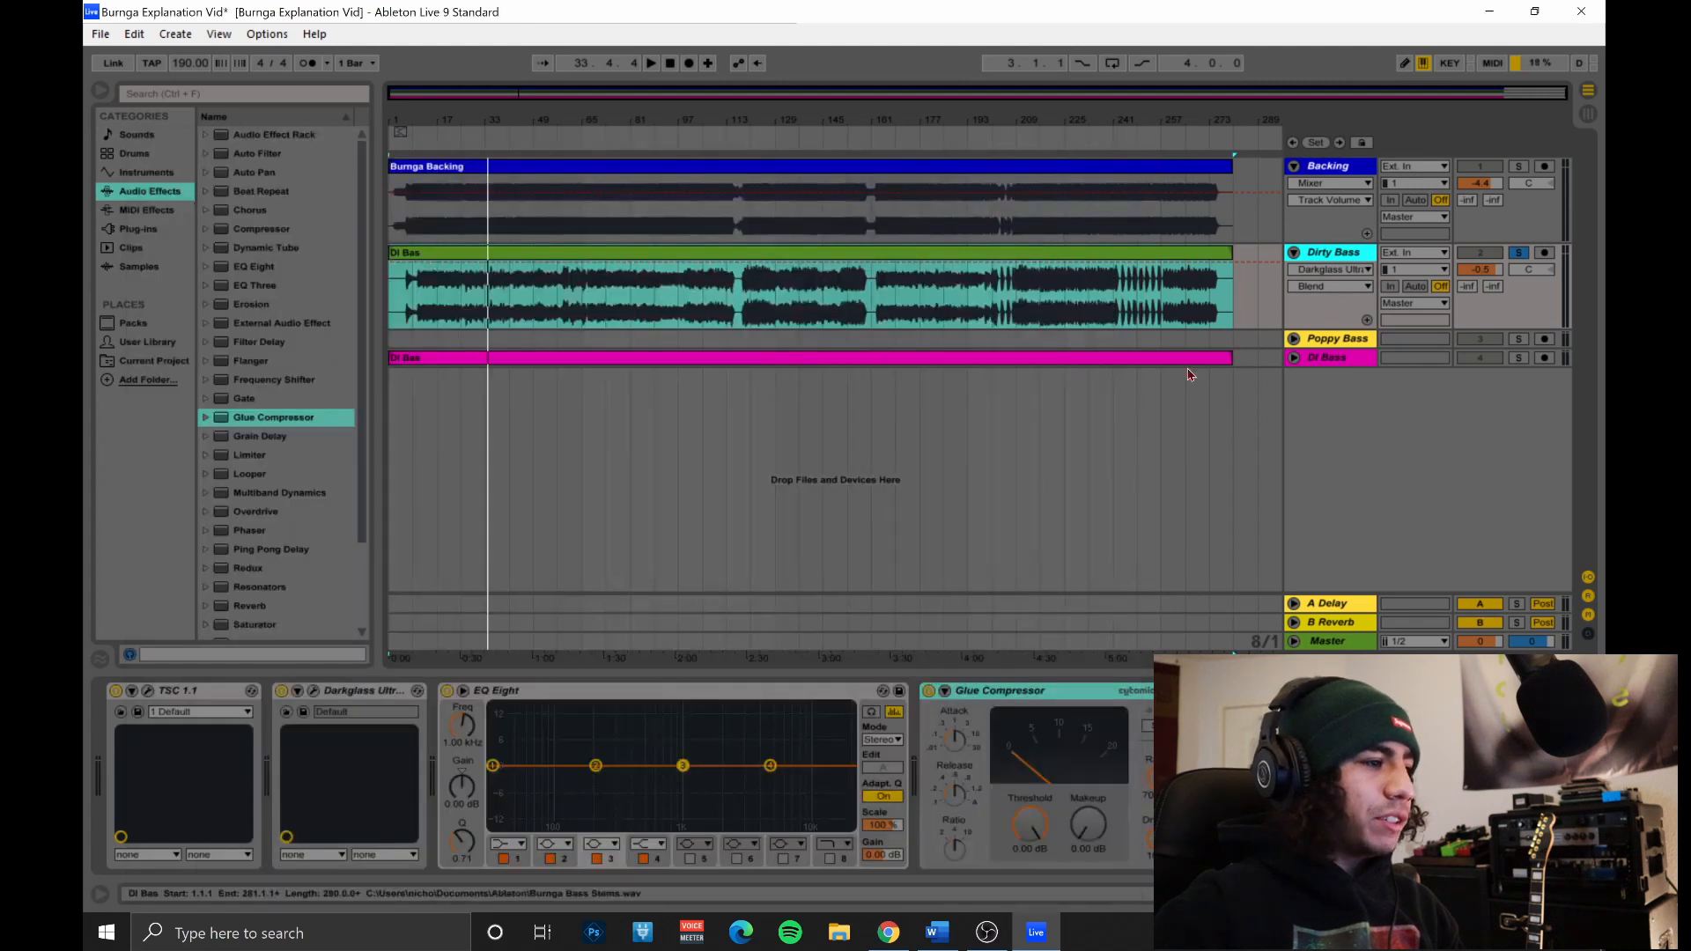
pyautogui.click(1294, 359)
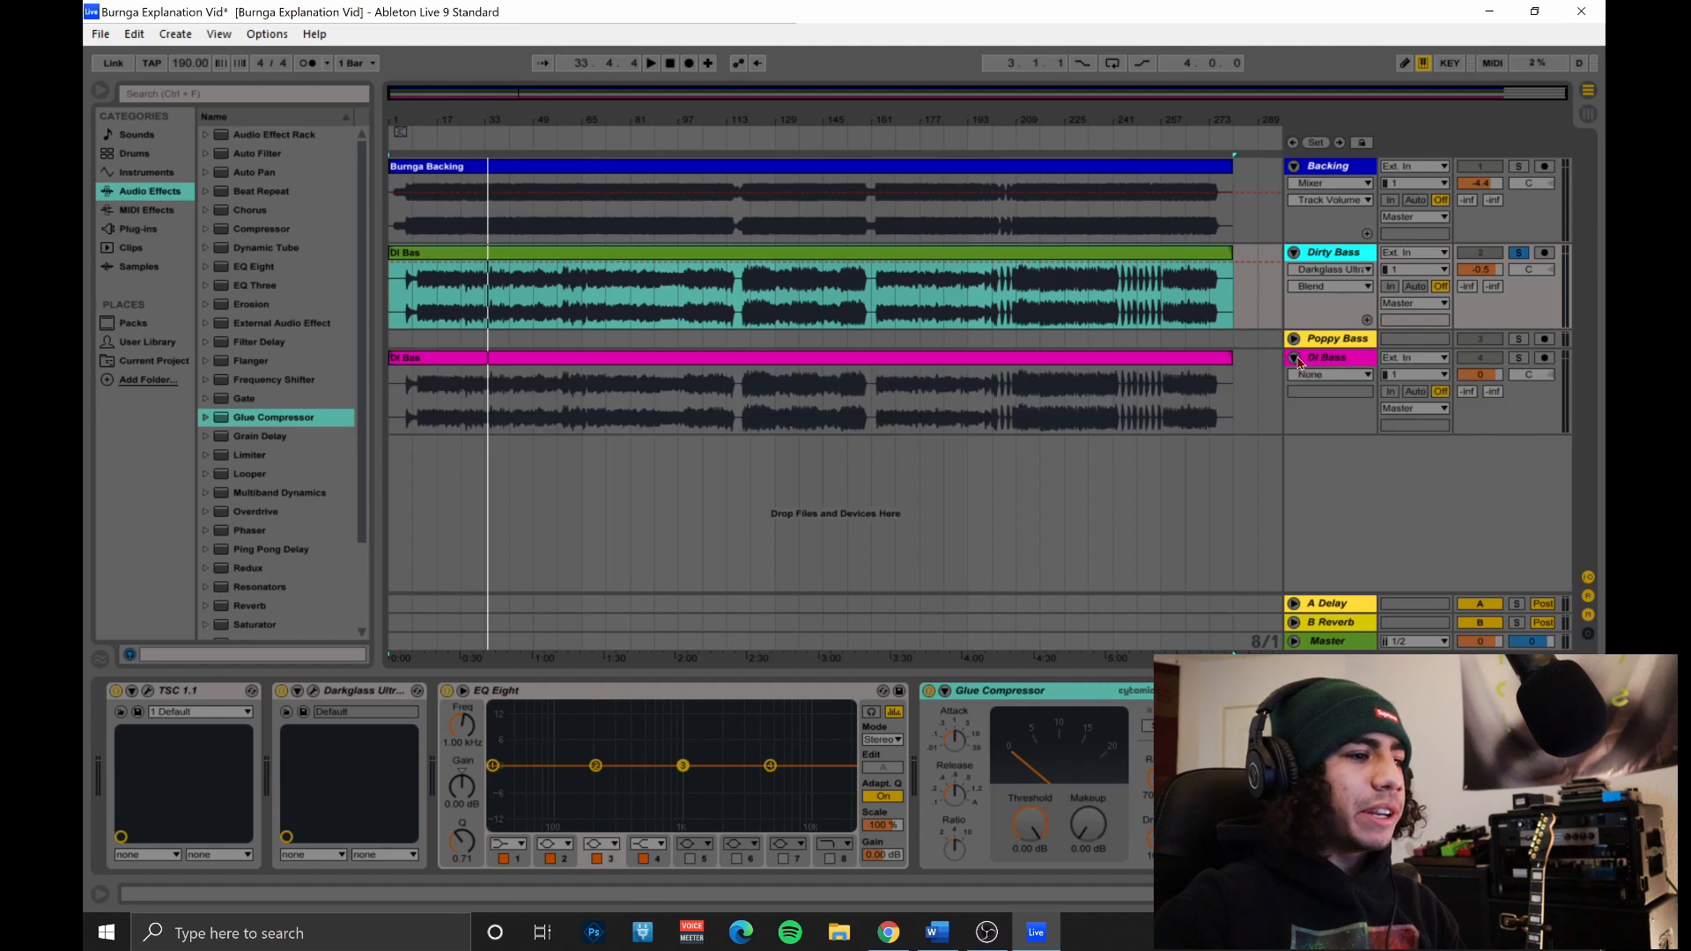
pyautogui.click(1294, 359)
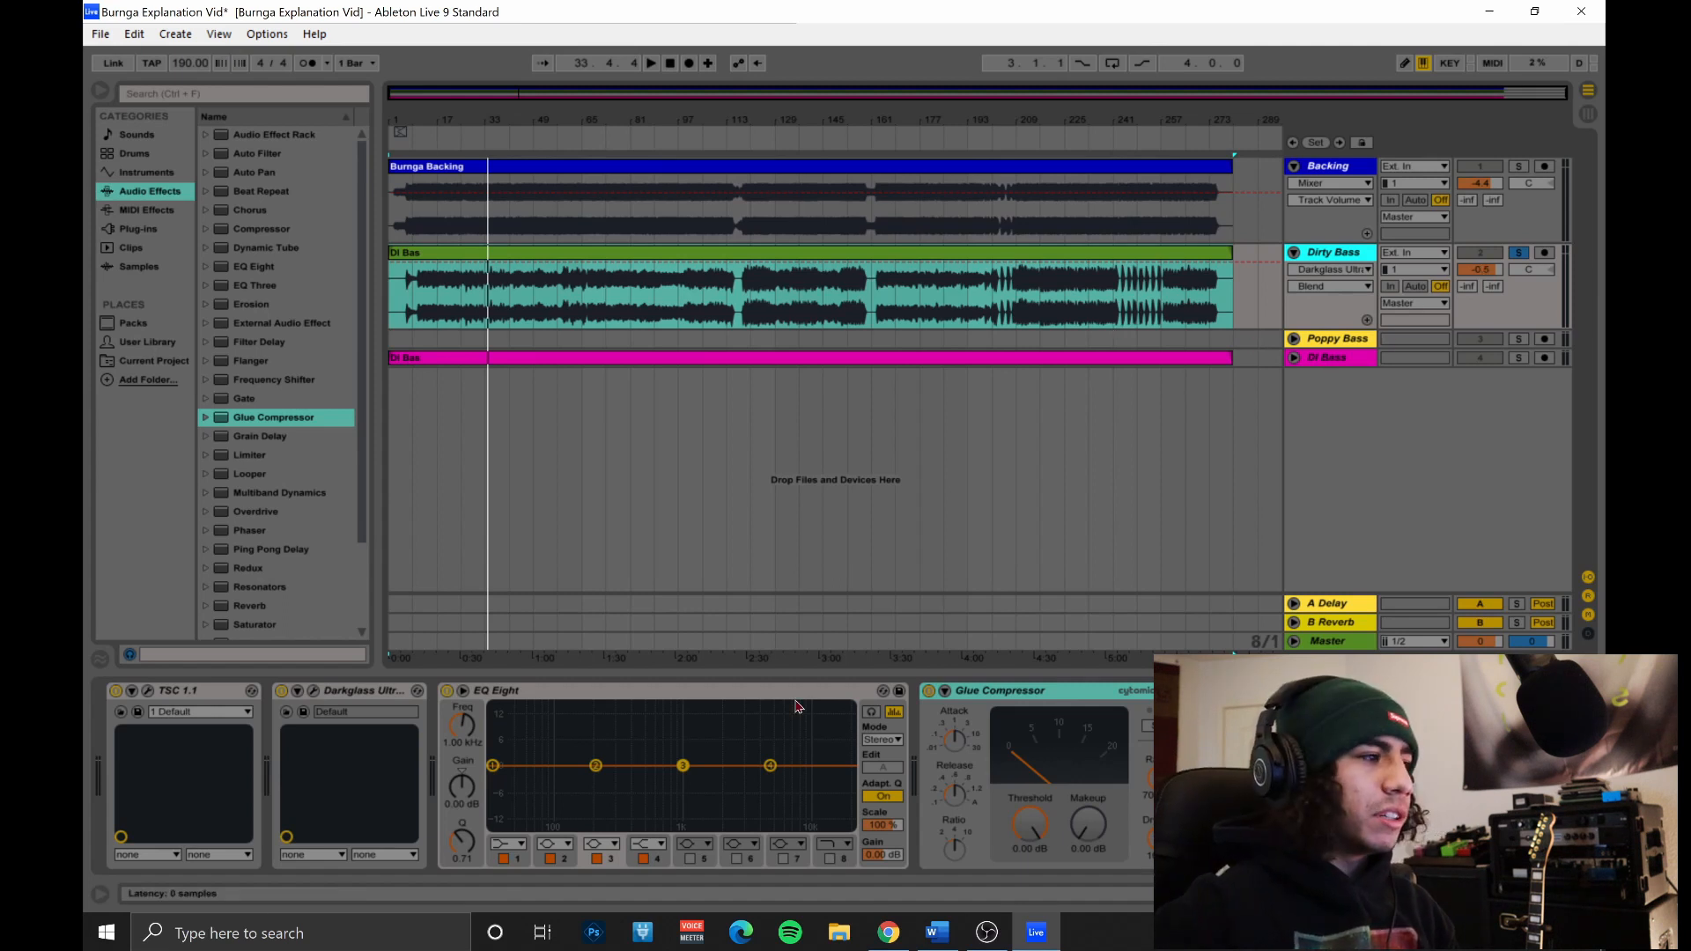
# During playback, shape EQ Eight: cut band 1, slightly raise band 2, dip band 3 near 984 Hz, and boost band 4 by 3.35 dB at 8.66 kHz.
pyautogui.click(652, 64)
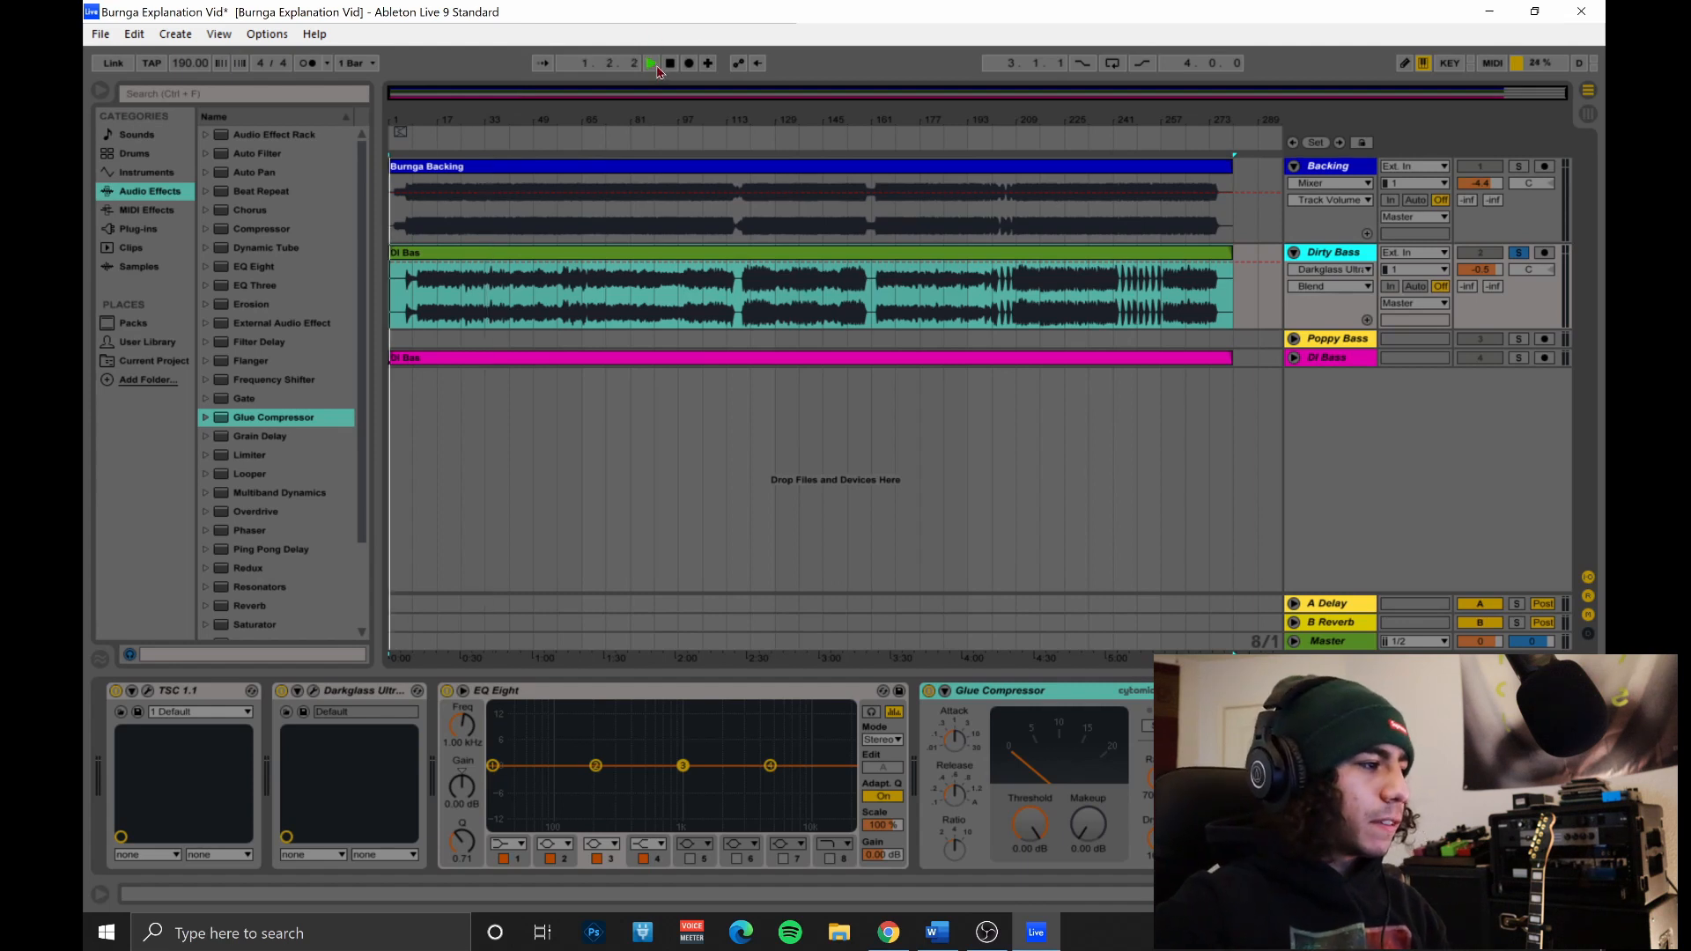
pyautogui.click(429, 136)
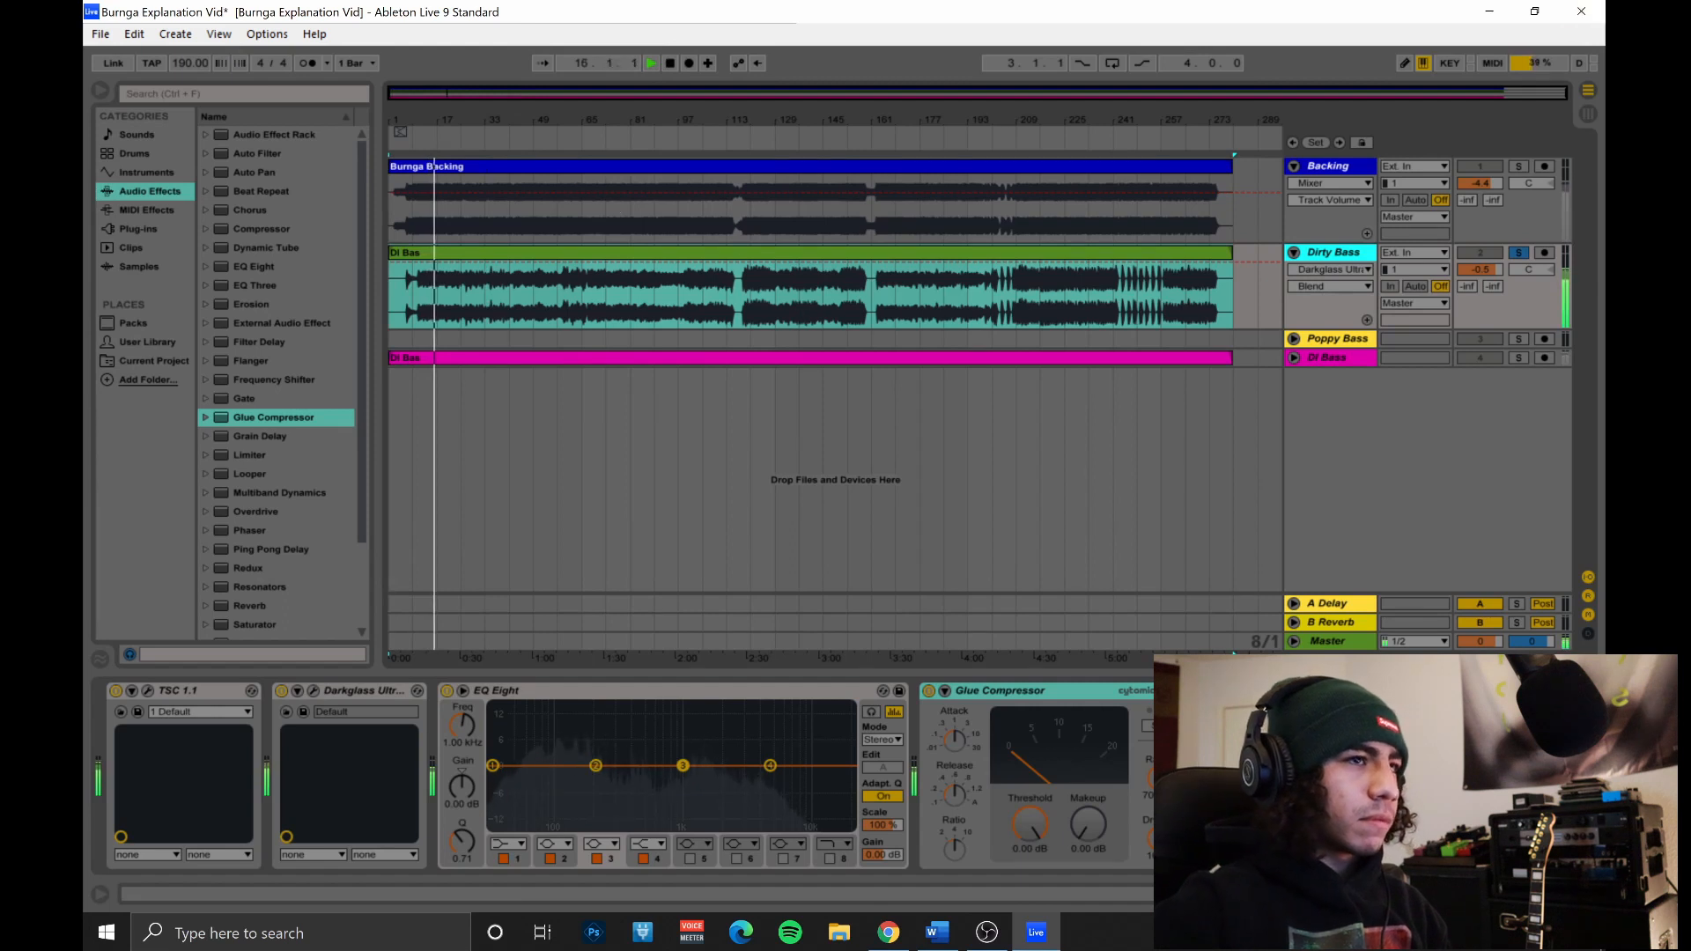
pyautogui.moveTo(493, 766); pyautogui.dragTo(682, 773)
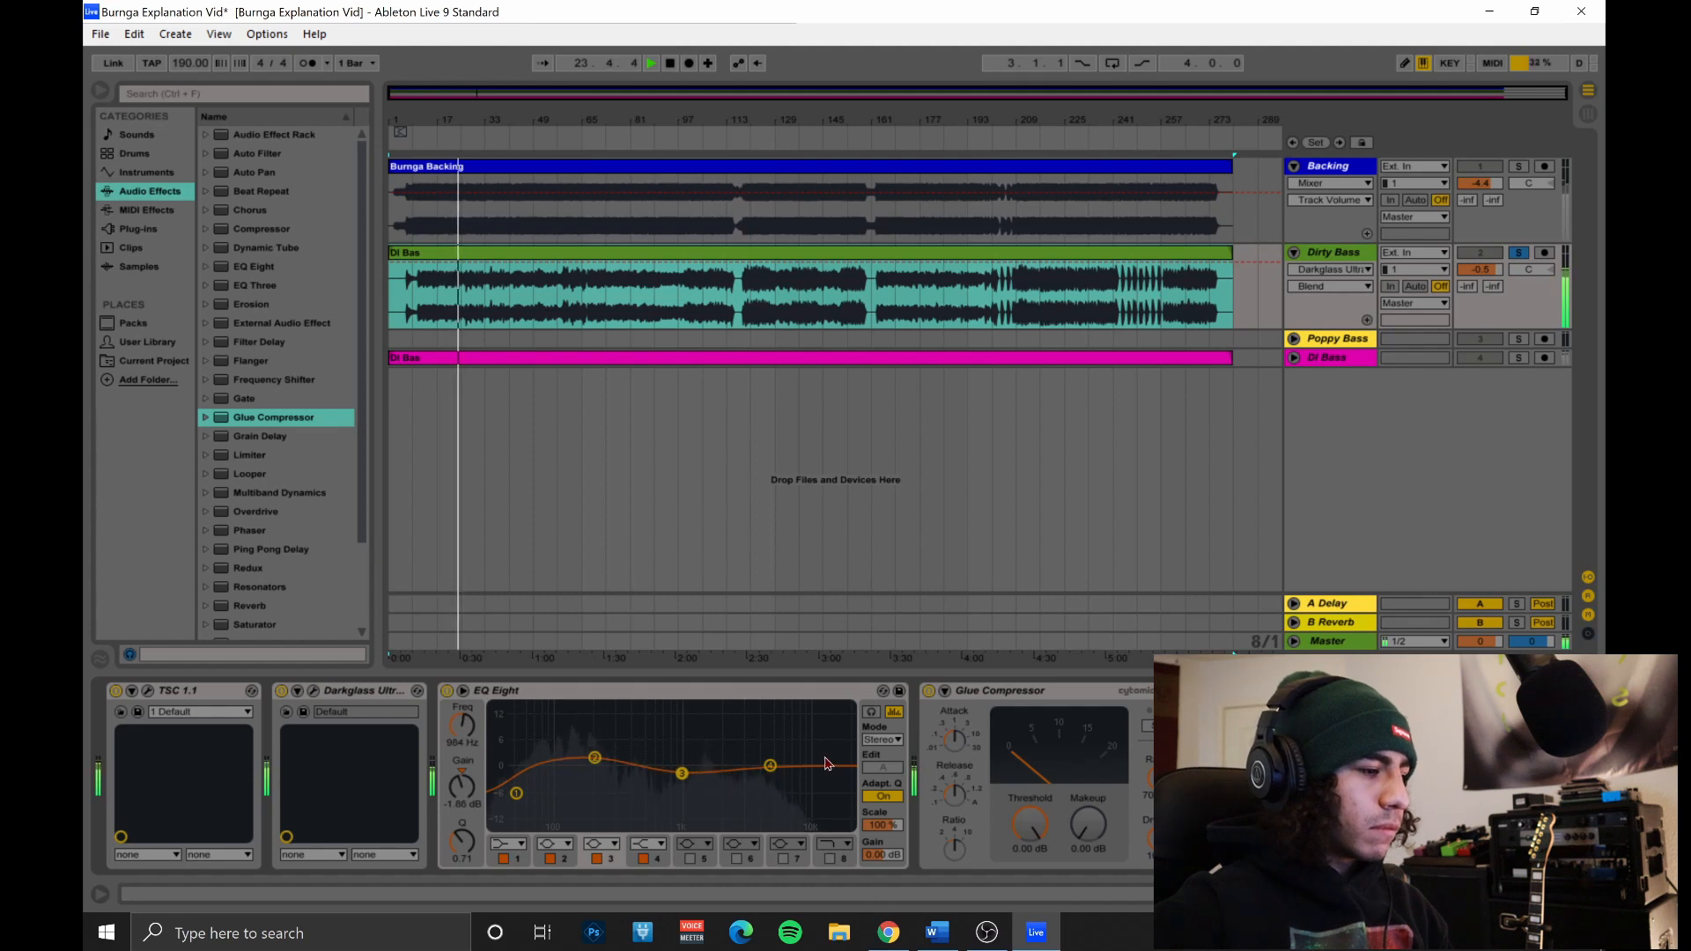
pyautogui.moveTo(783, 764); pyautogui.dragTo(800, 752)
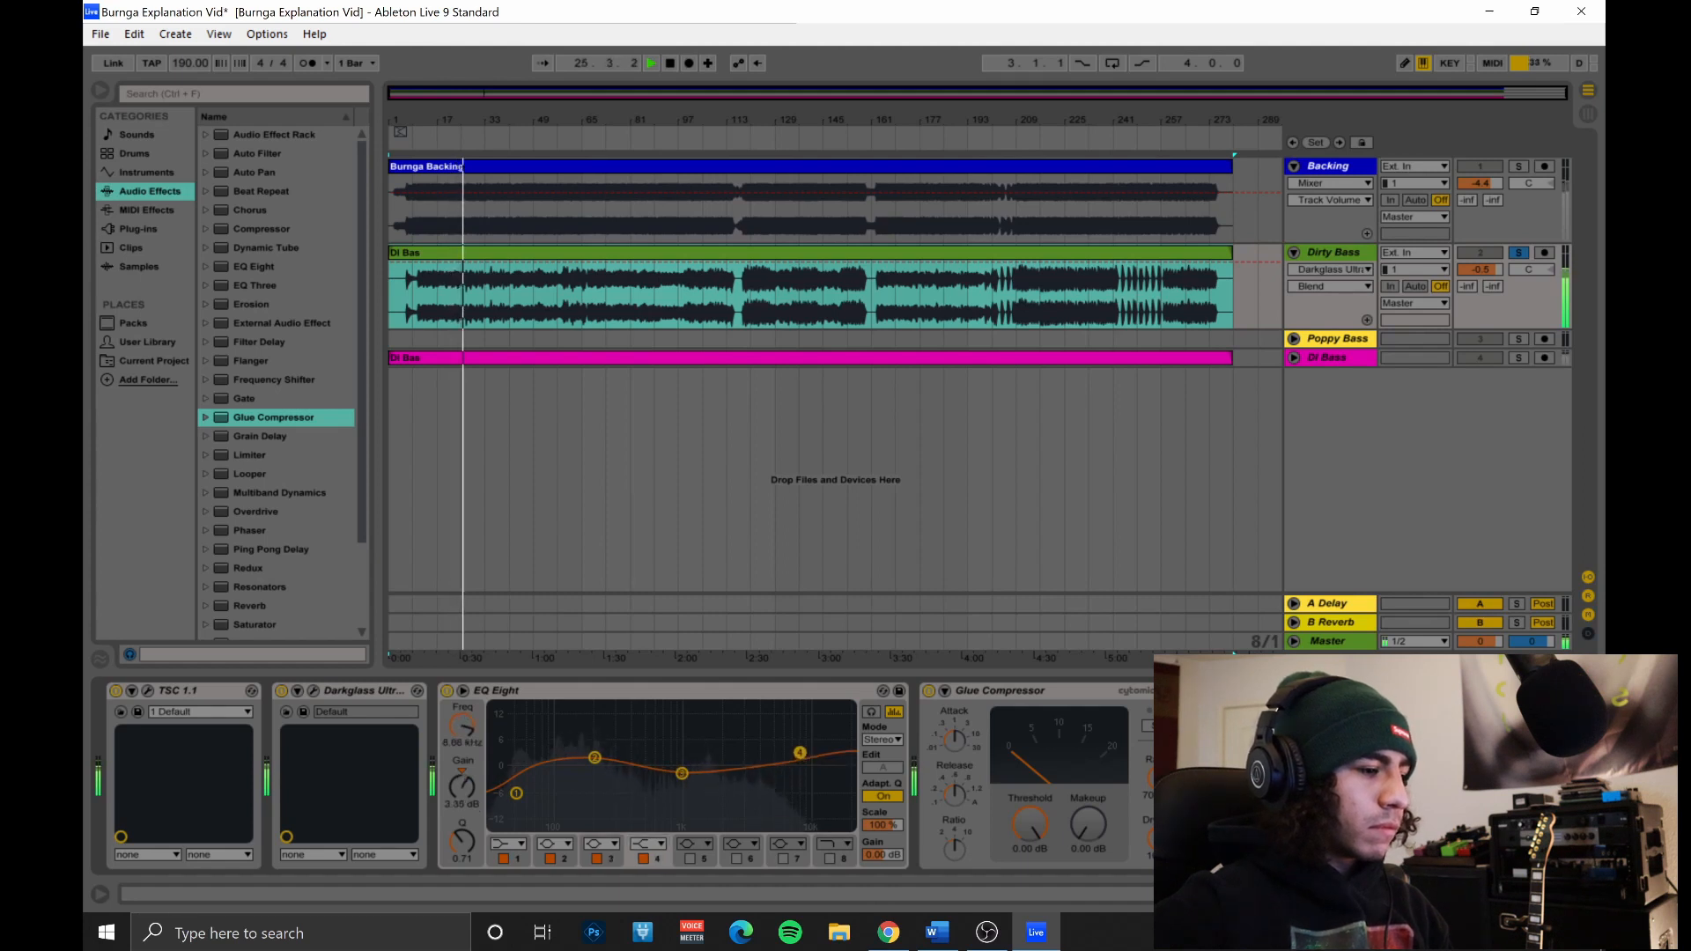
# Set the Glue Compressor's Threshold to -19.7 dB and Makeup to 2.06 dB, and adjust its Dry/Wet mix.
pyautogui.moveTo(1030, 823); pyautogui.dragTo(1029, 868)
pyautogui.moveTo(1090, 815); pyautogui.dragTo(1090, 801)
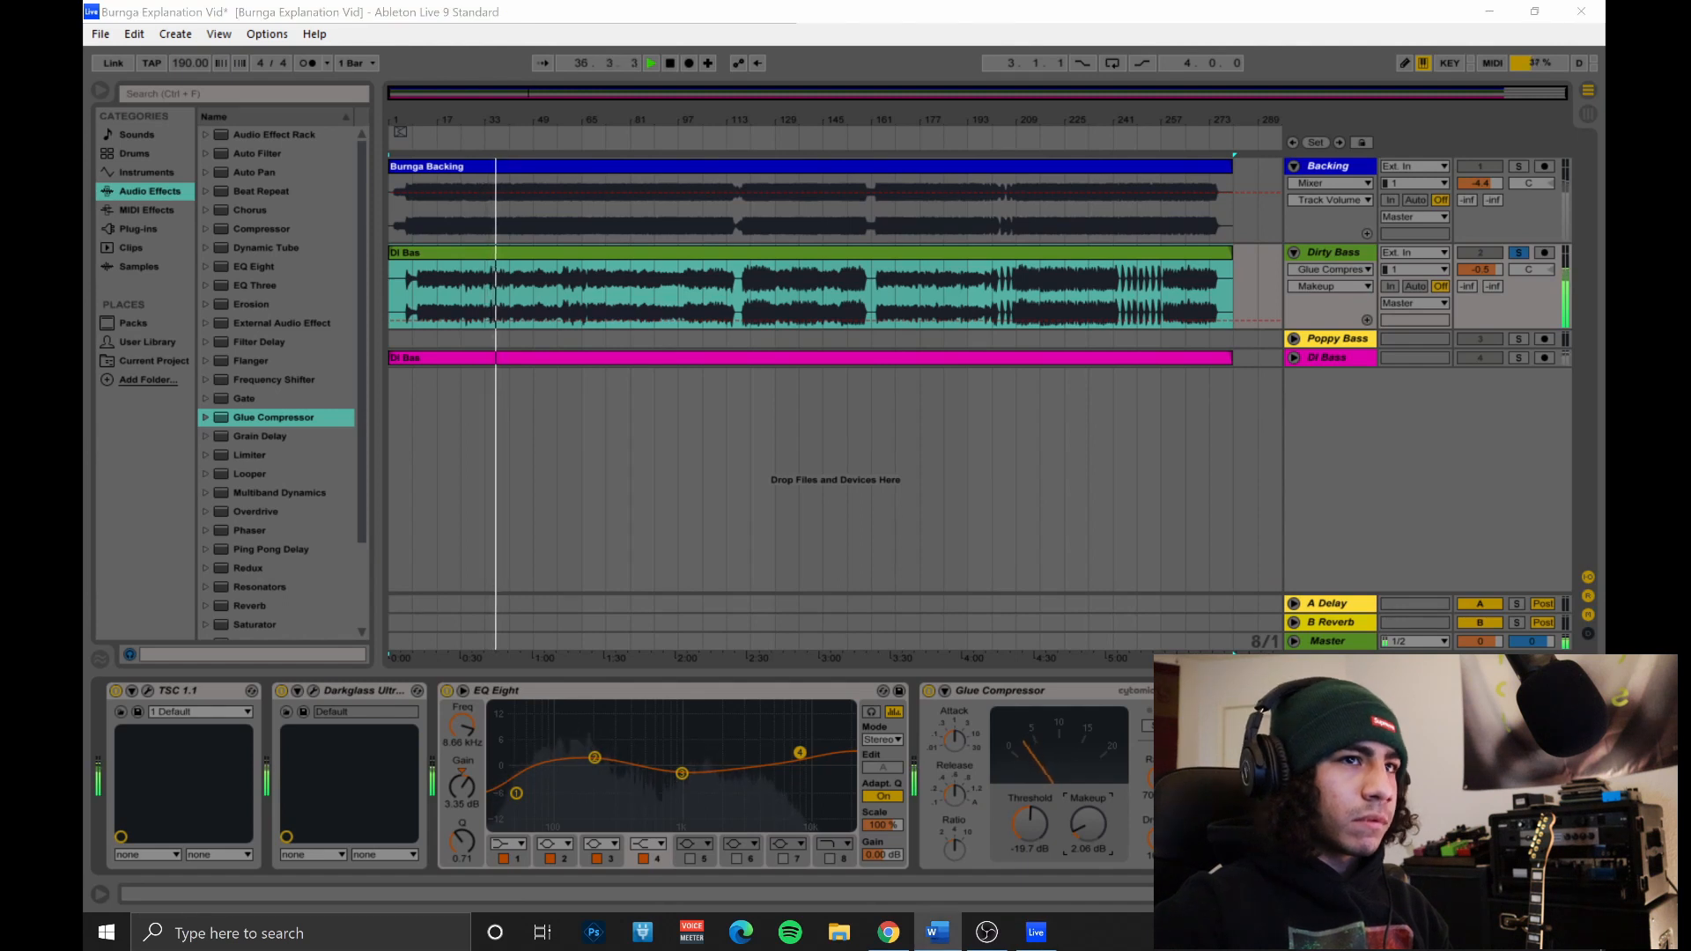
pyautogui.moveTo(1164, 831); pyautogui.dragTo(1164, 824)
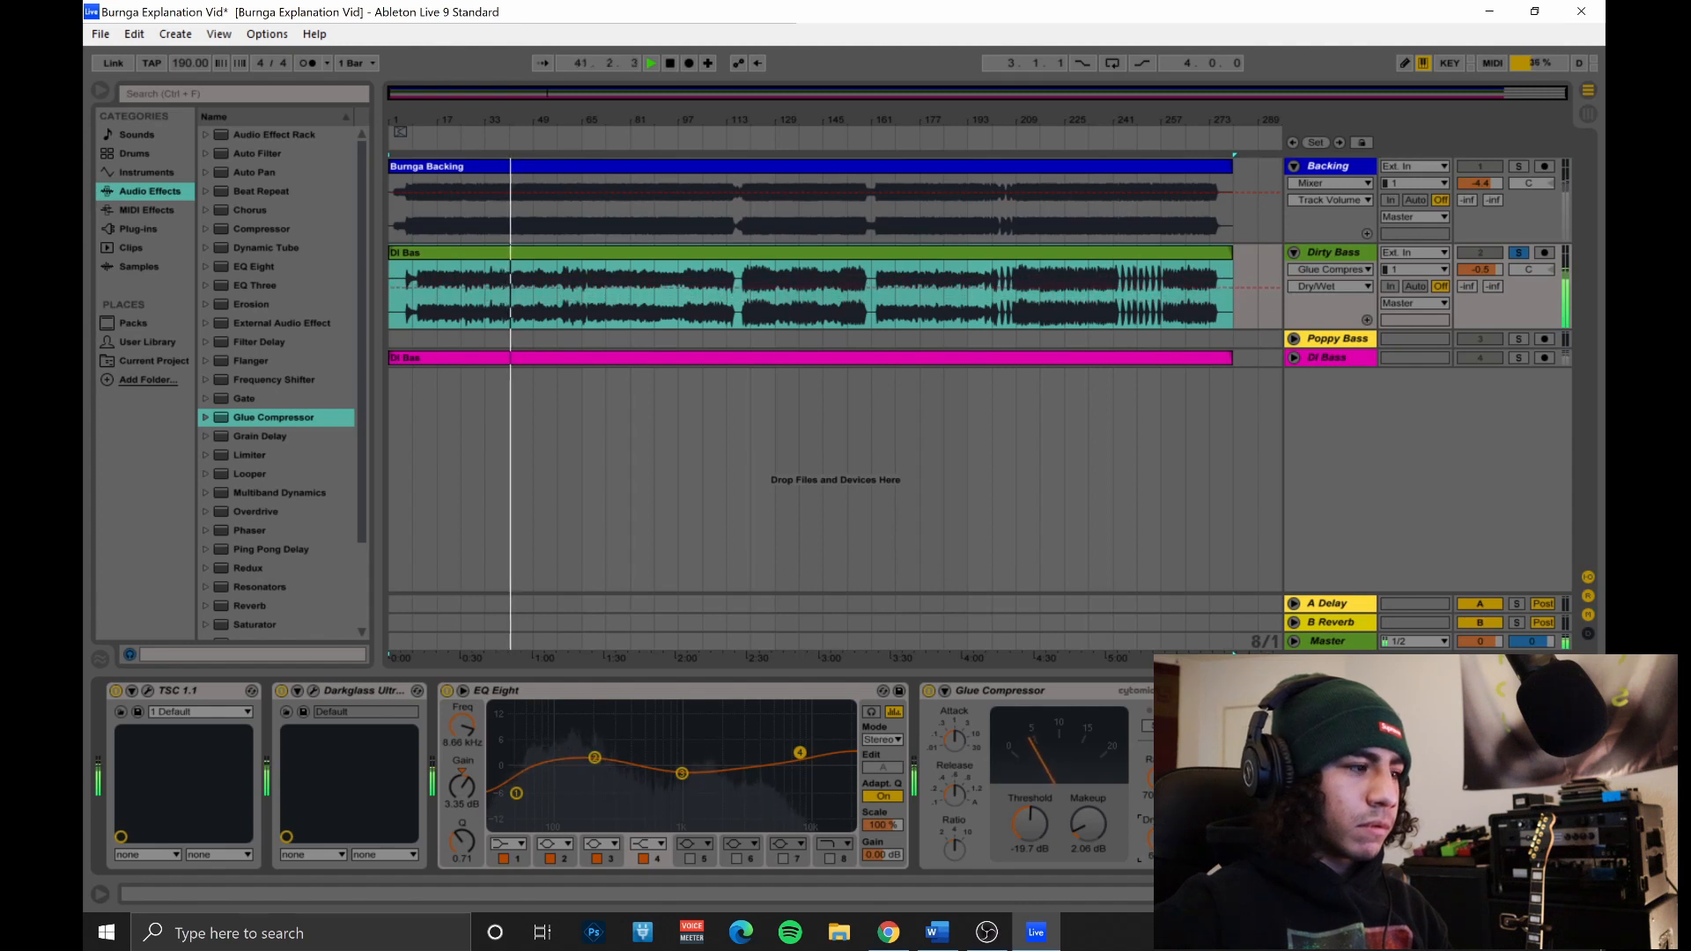
# With playback stopped, unfold the DI Bass track and add a Glue Compressor followed by an EQ Eight to it.
pyautogui.click(671, 63)
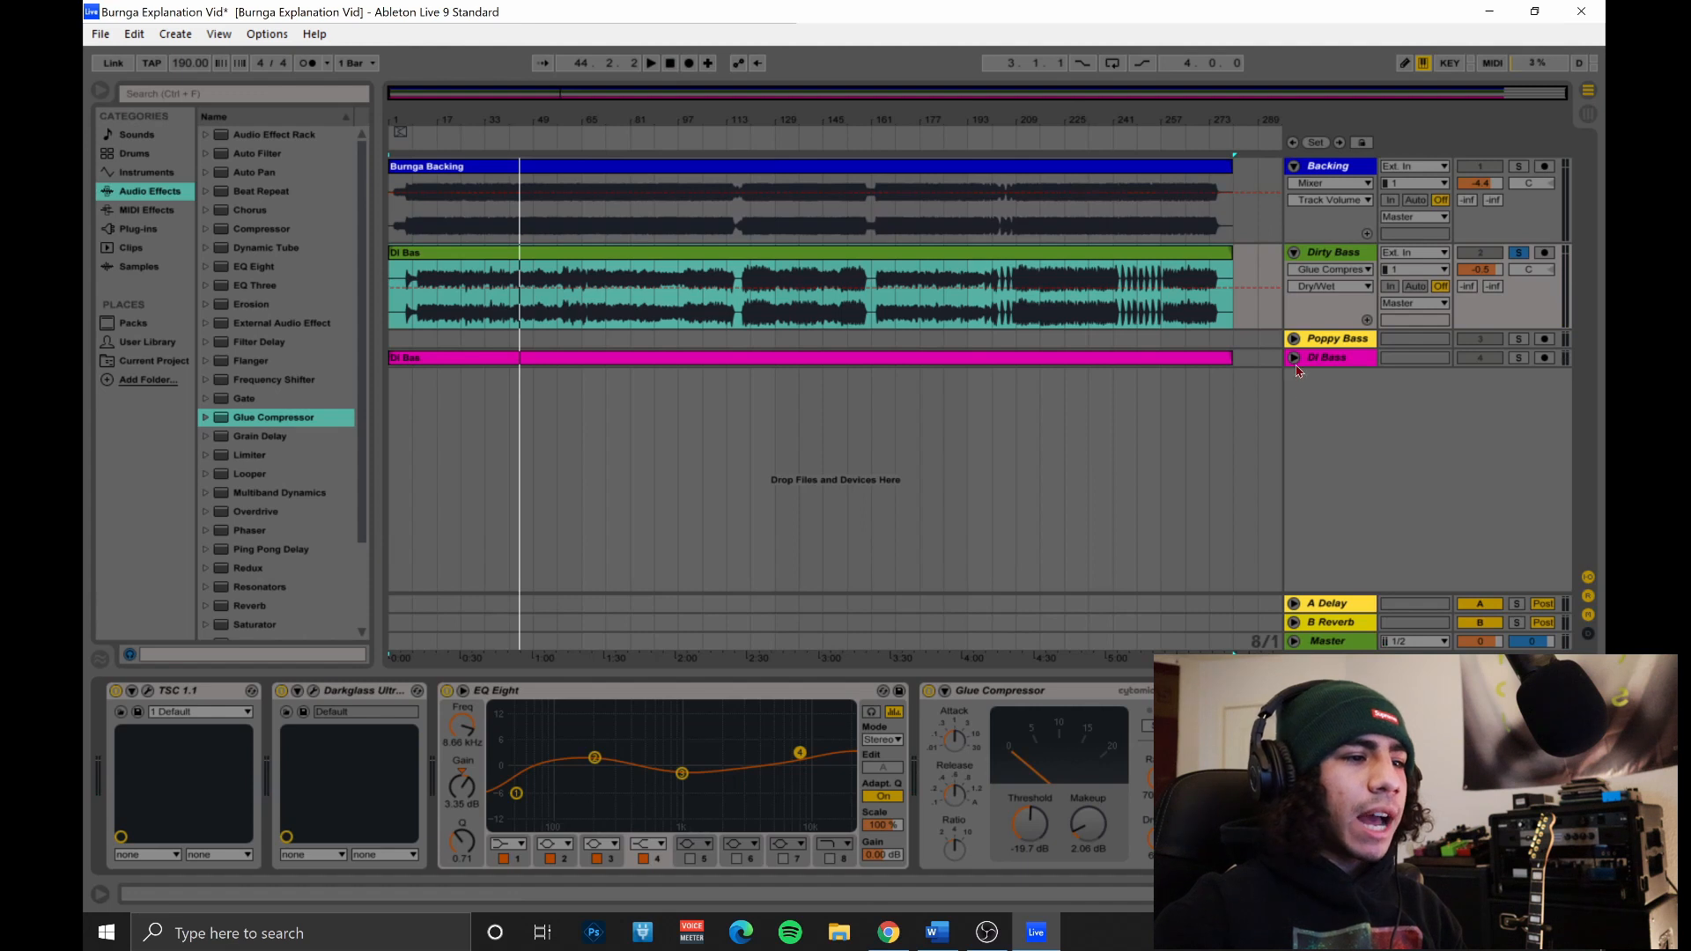
pyautogui.click(1328, 360)
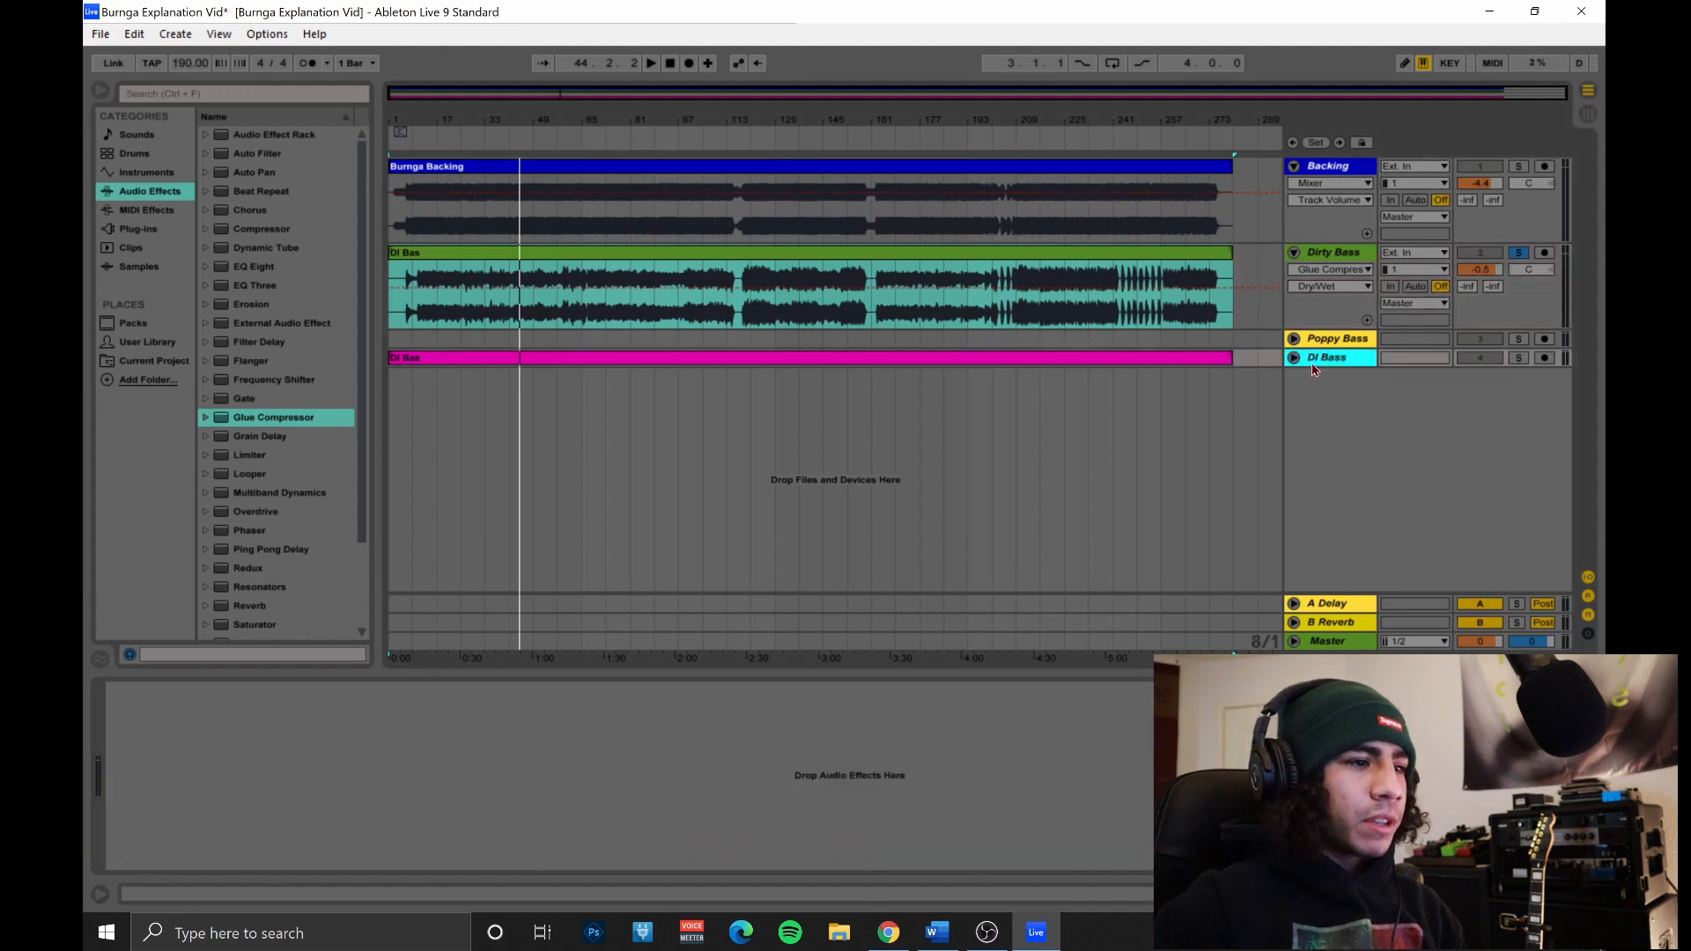
pyautogui.click(1294, 357)
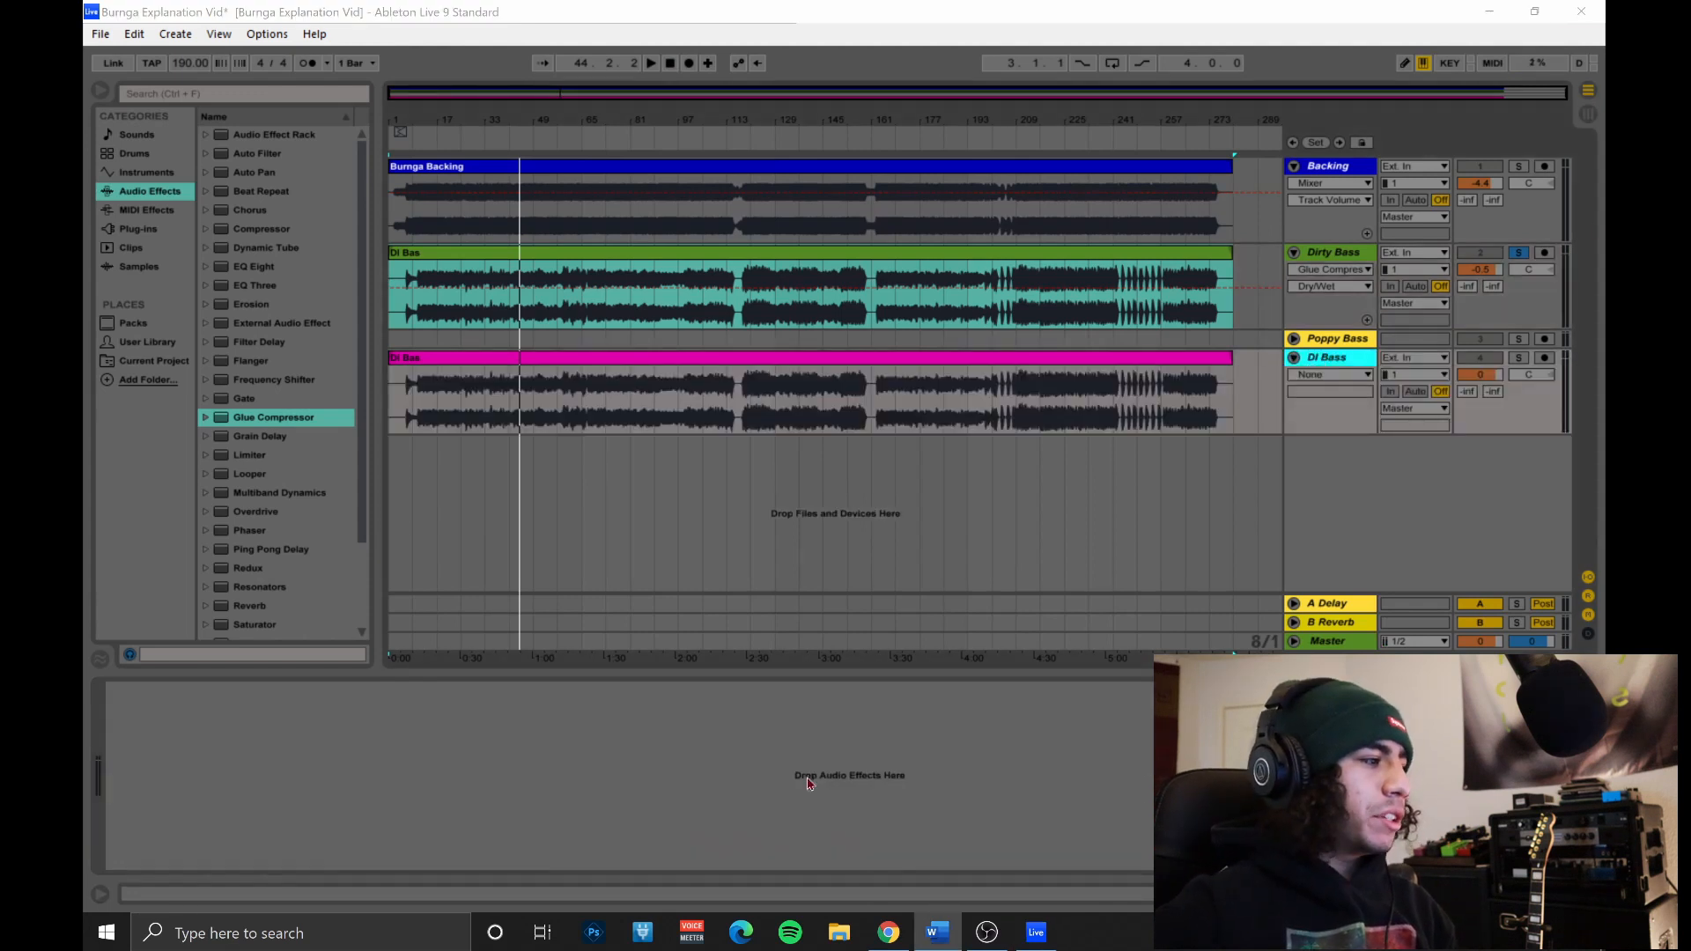
pyautogui.doubleClick(281, 421)
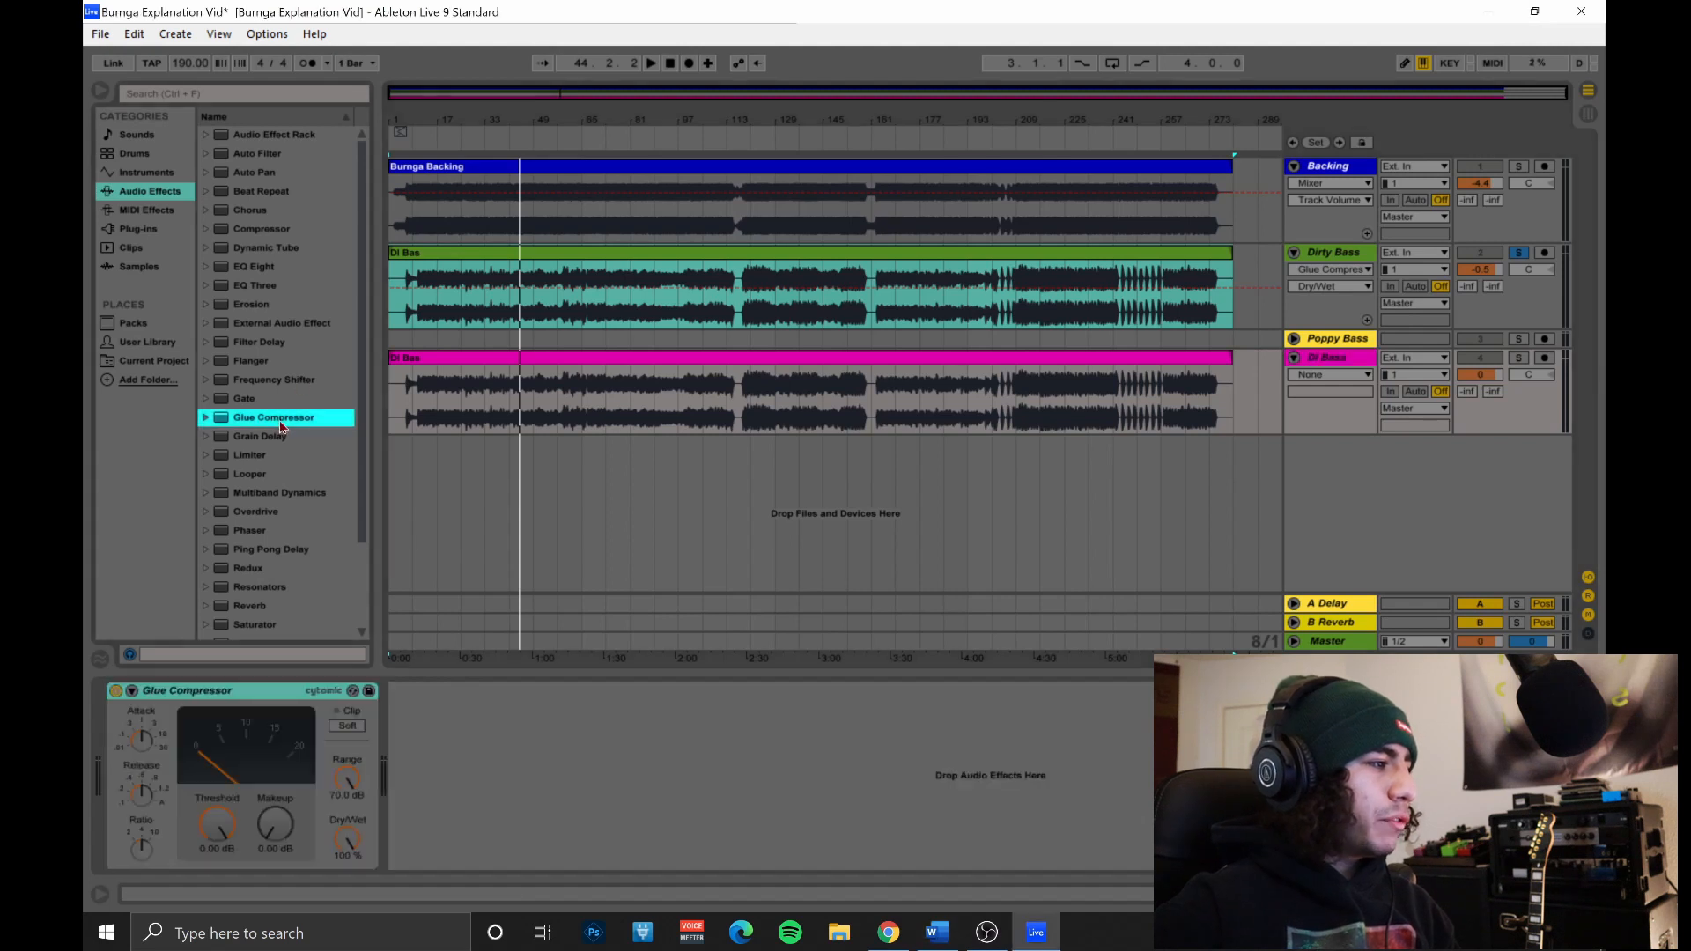
pyautogui.doubleClick(253, 272)
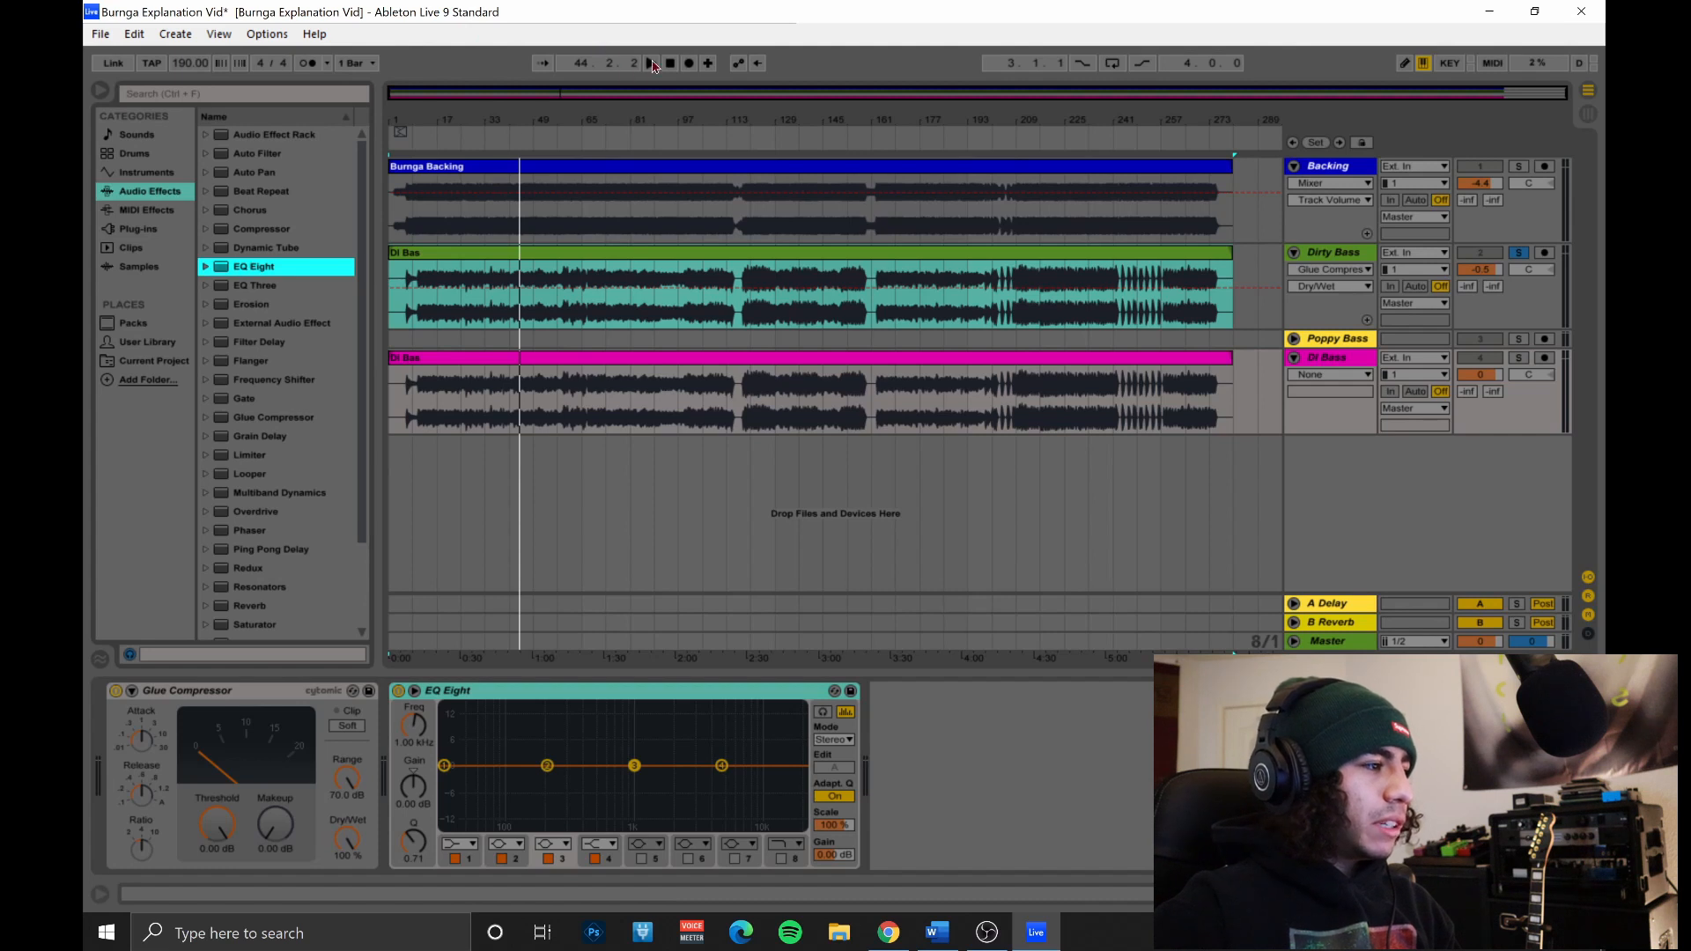
# Solo the DI Bass track together with Dirty Bass and play both from around bar 15.
pyautogui.click(1520, 358)
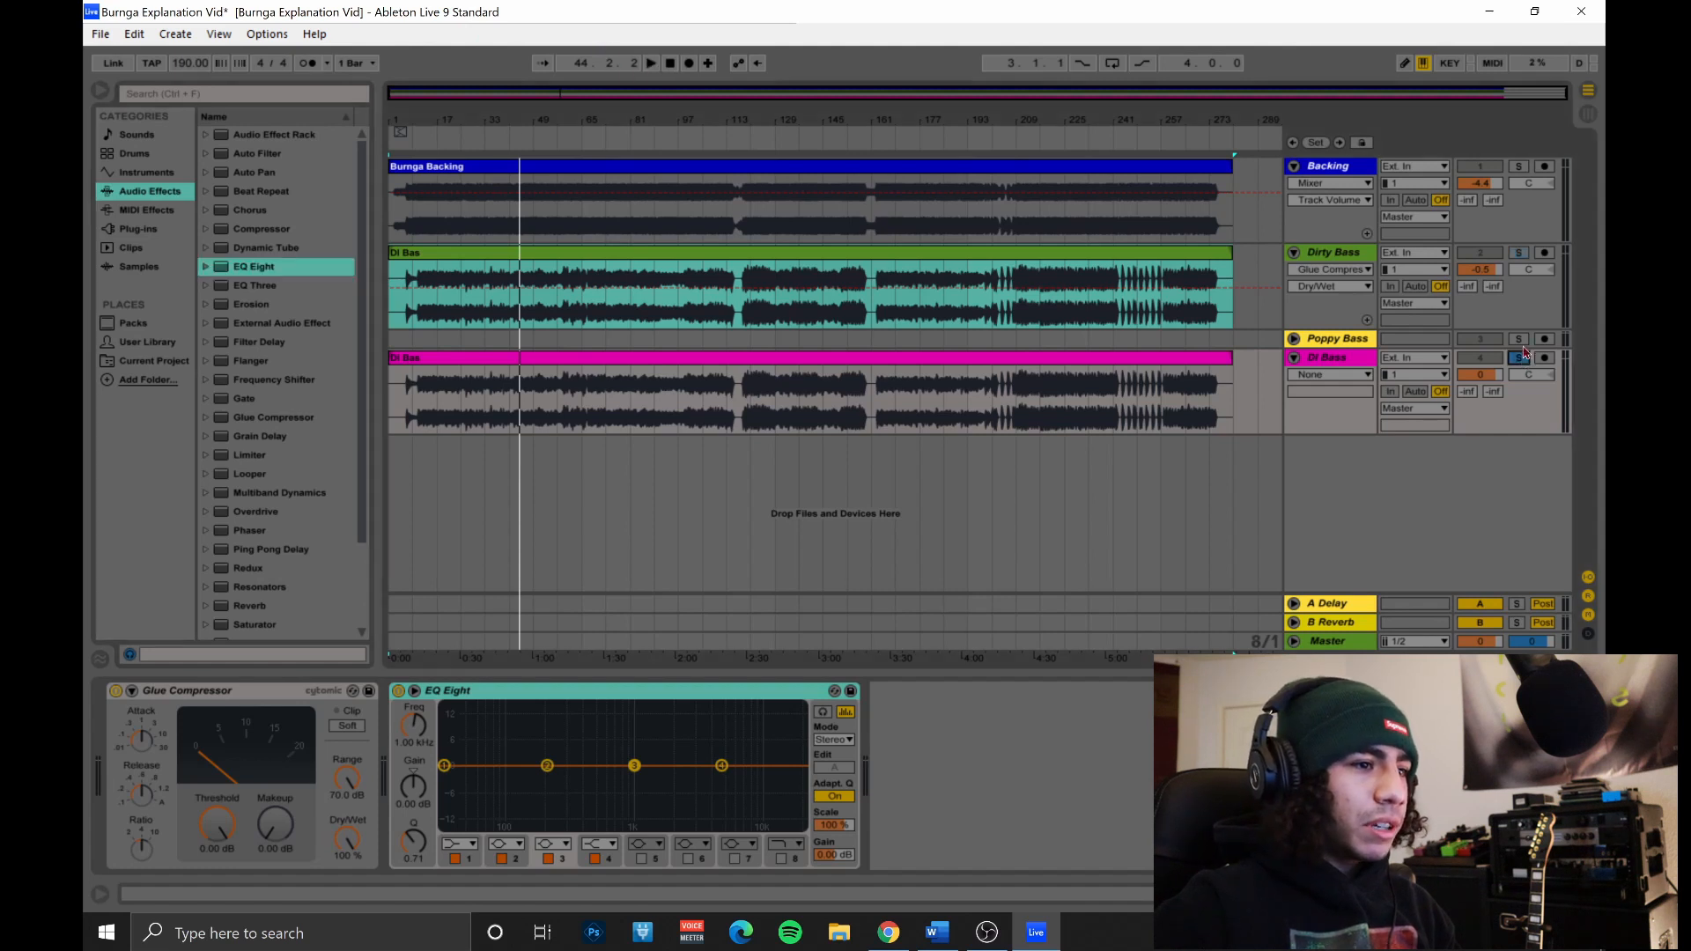
pyautogui.click(1519, 253)
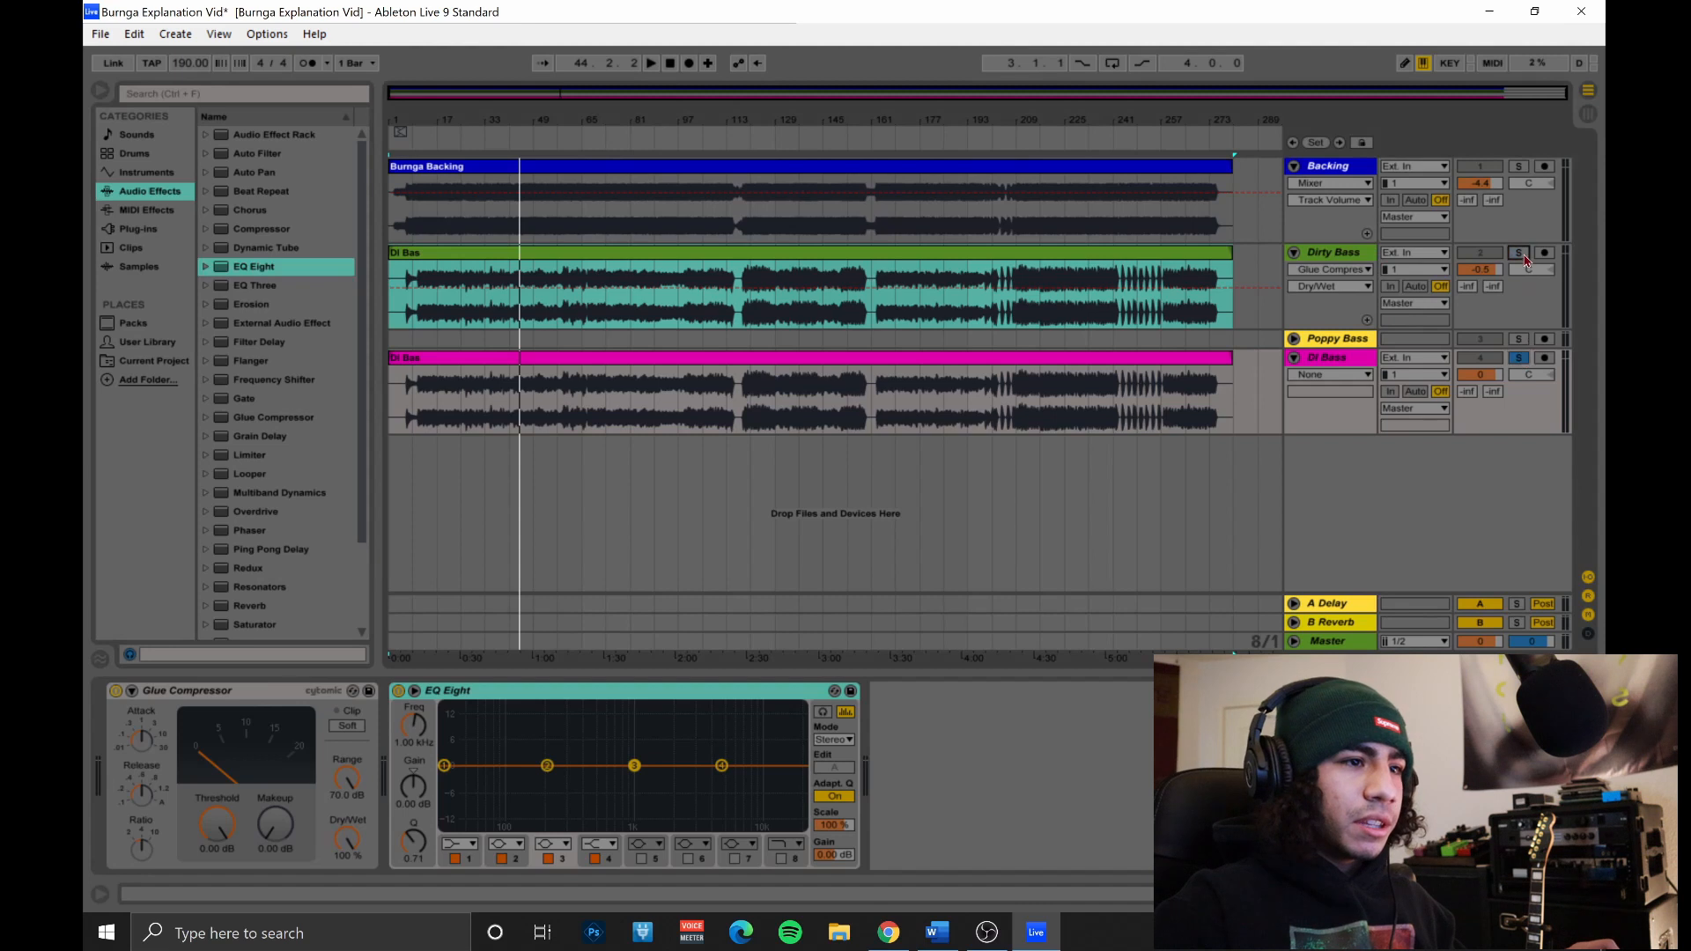
pyautogui.click(654, 67)
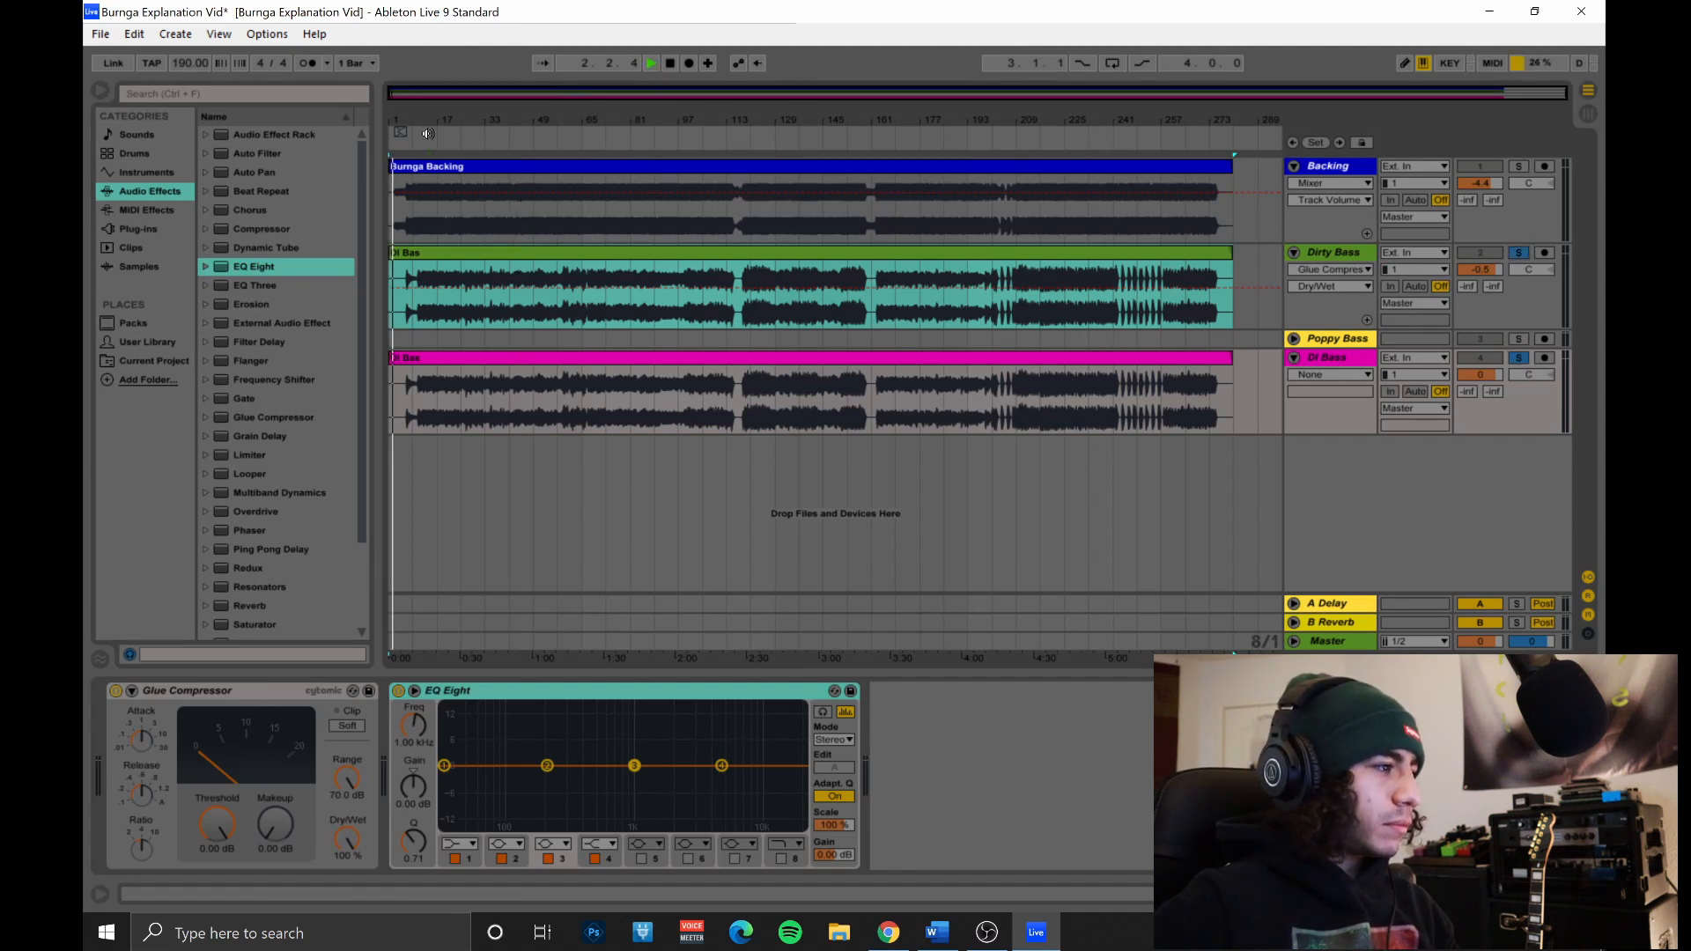
pyautogui.click(428, 133)
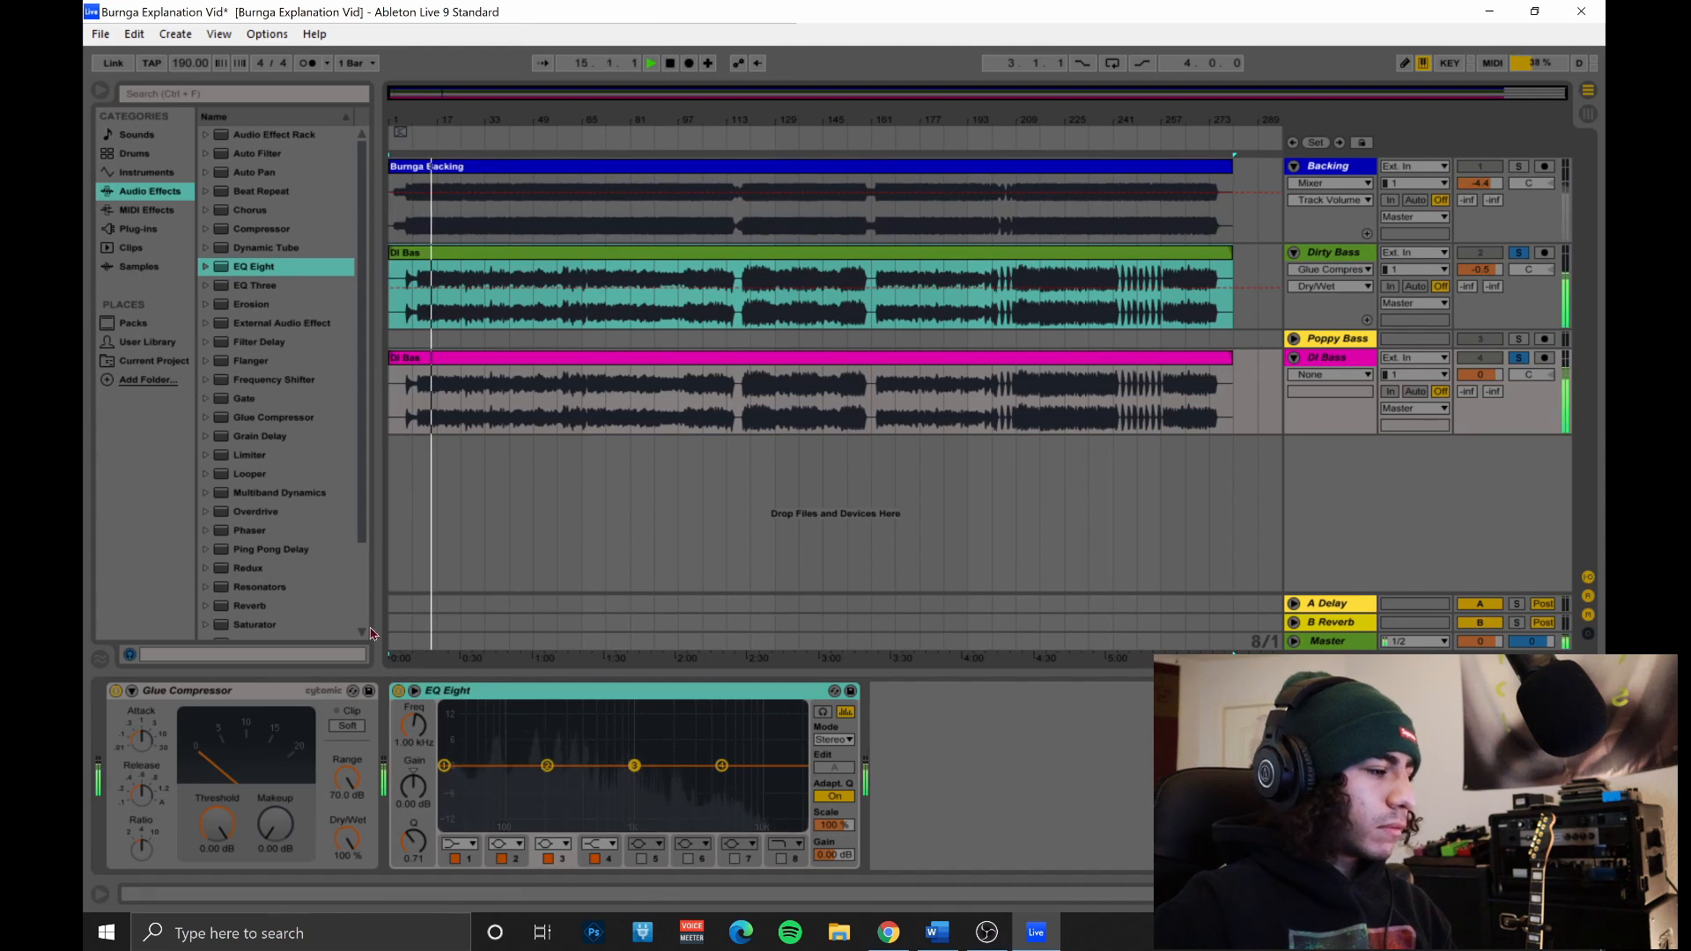
# On DI Bass's Glue Compressor, lower the Threshold to -19.4 dB and raise the Makeup to 1.11 dB.
pyautogui.moveTo(217, 825); pyautogui.dragTo(216, 889)
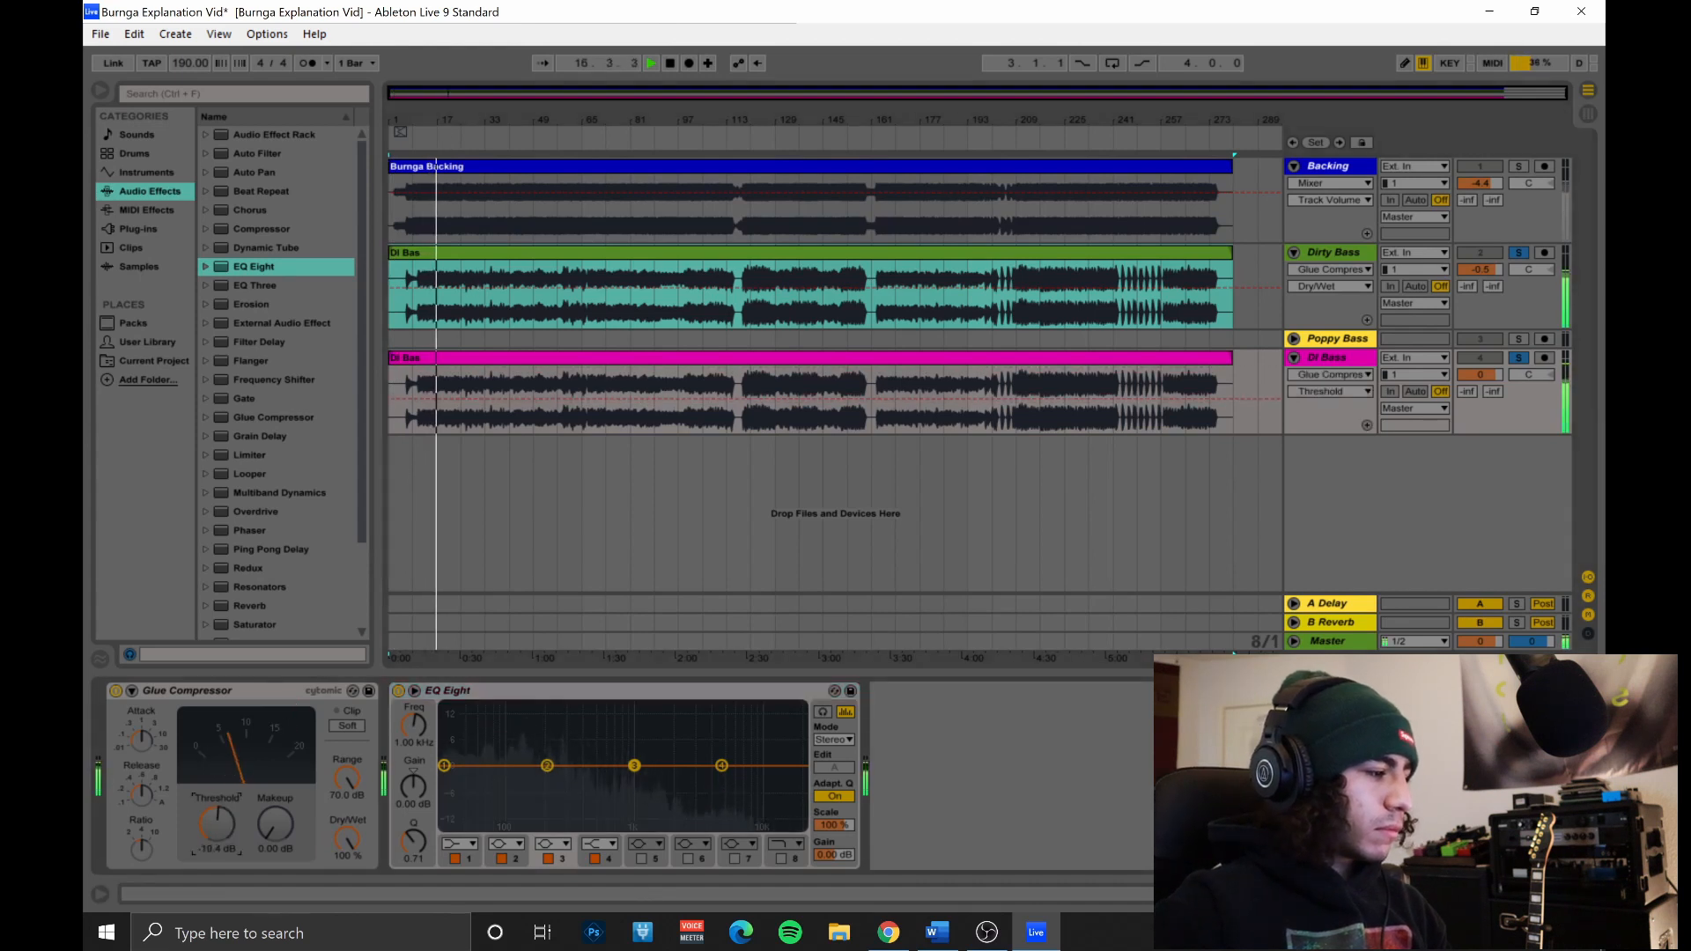
pyautogui.click(276, 825)
pyautogui.moveTo(276, 824); pyautogui.dragTo(276, 817)
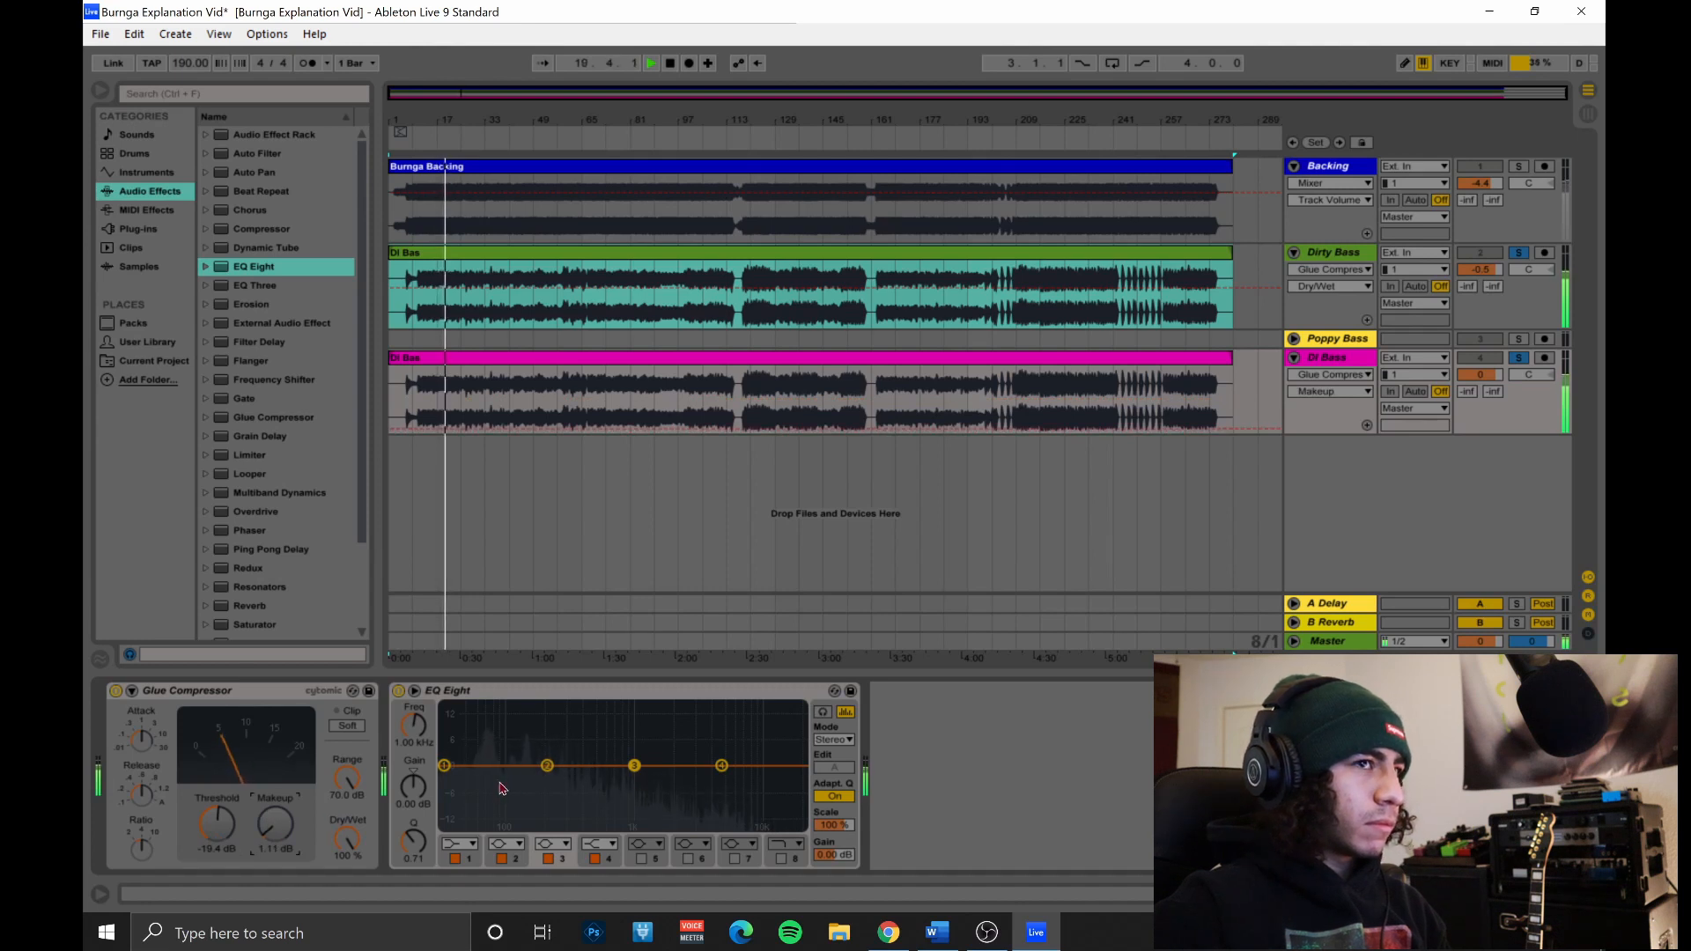
# In DI Bass's EQ Eight, cut band 1 by 4.09 dB, slightly dip band 3, raise band 2 by 0.62 dB at 204 Hz, and stop playback.
pyautogui.moveTo(445, 772); pyautogui.dragTo(470, 782)
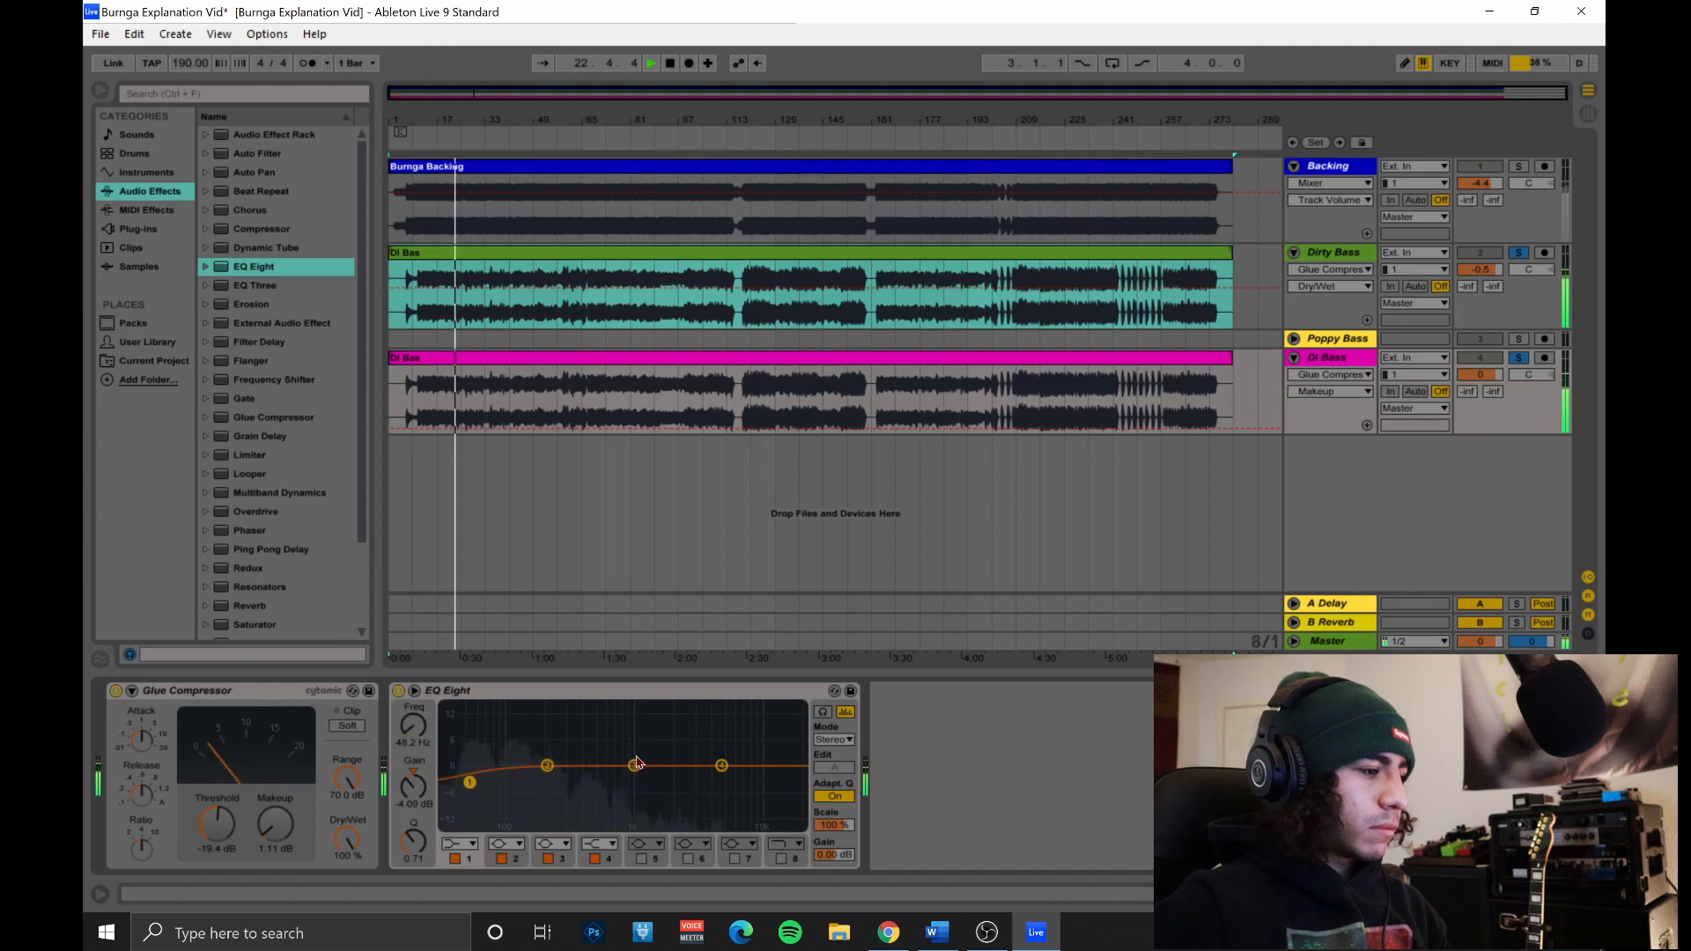
pyautogui.moveTo(634, 767); pyautogui.dragTo(725, 764)
pyautogui.moveTo(547, 766); pyautogui.dragTo(548, 763)
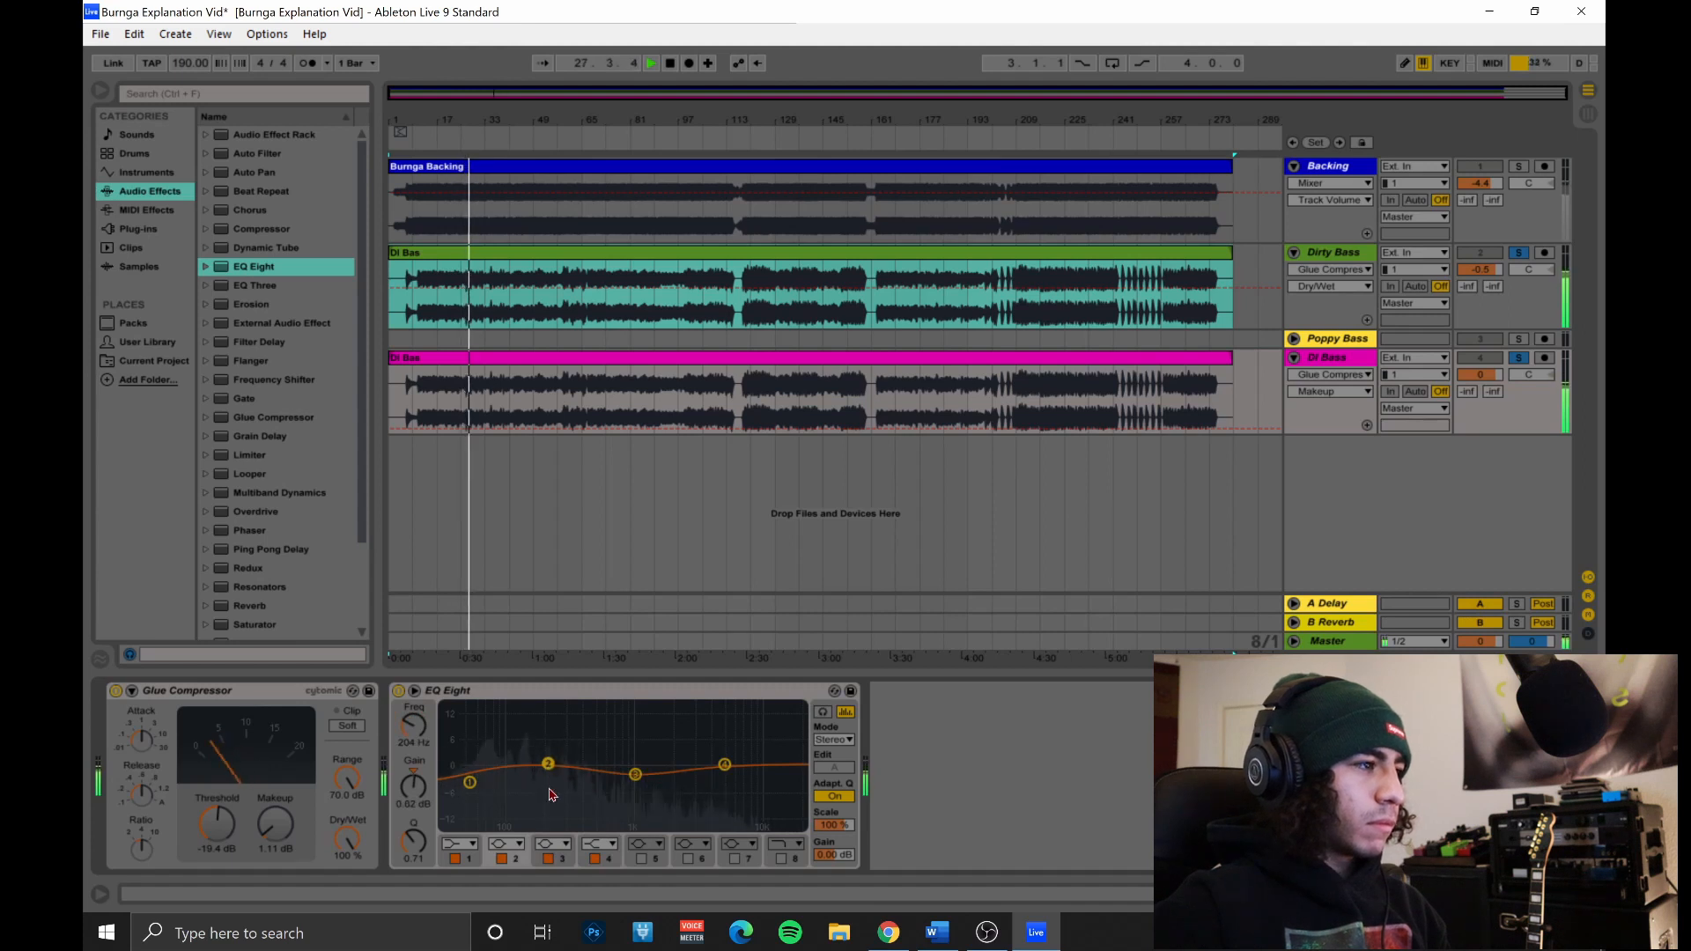
pyautogui.click(672, 64)
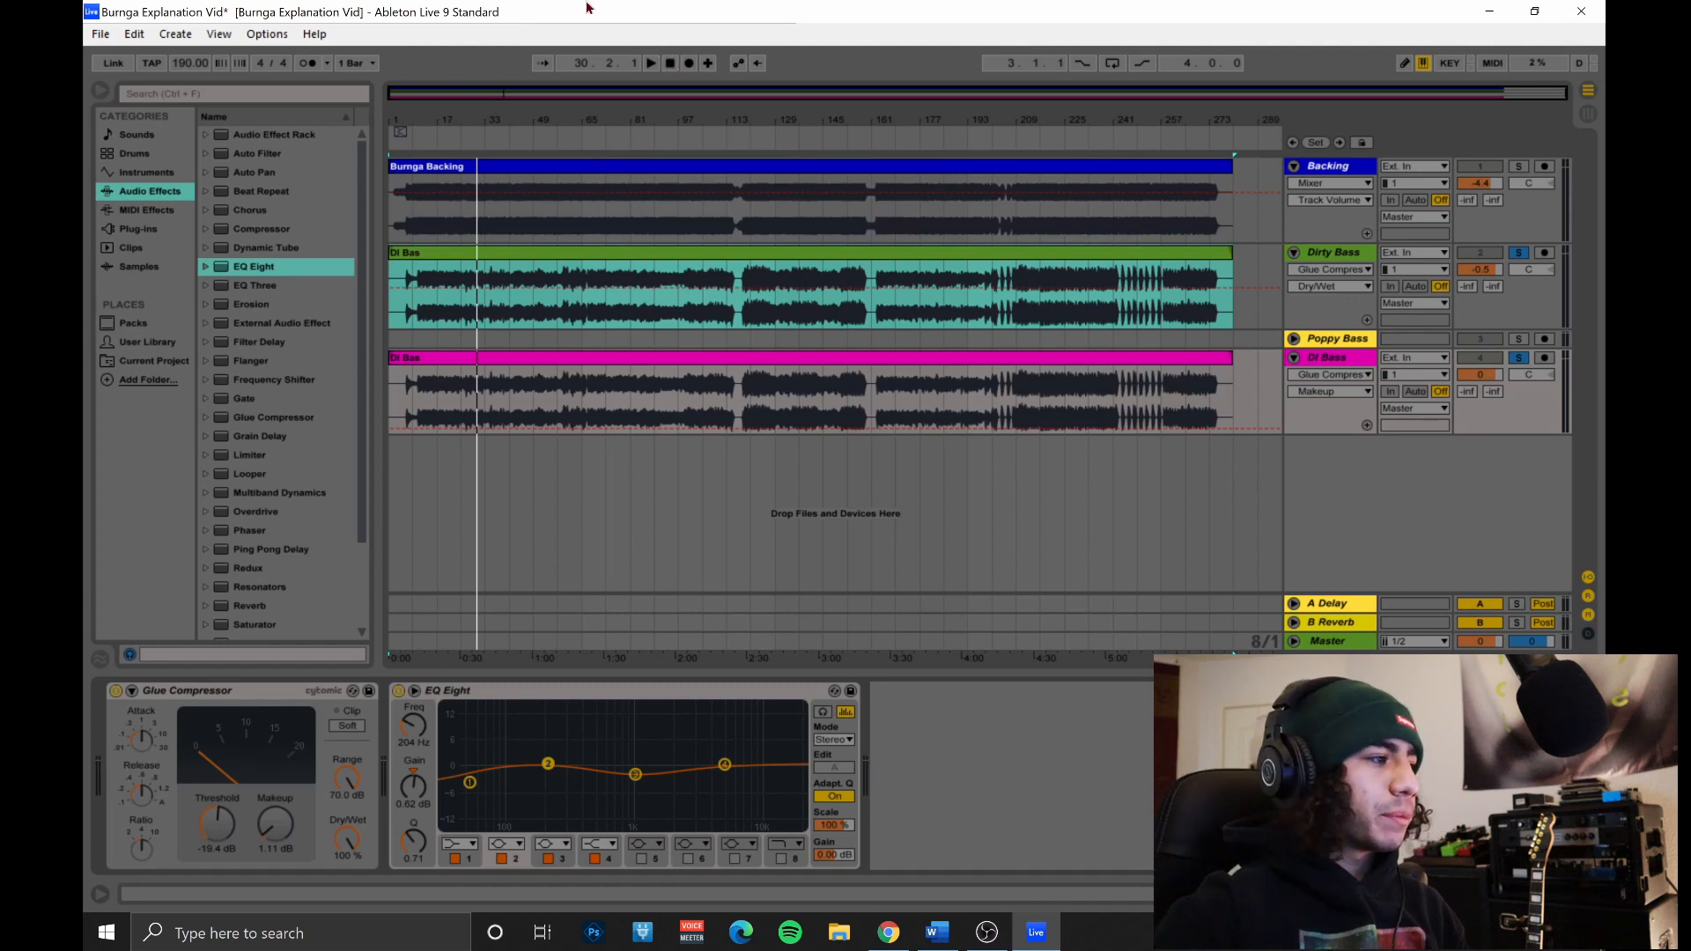
# Unsolo Dirty Bass and DI Bass, and listen to both with the backing track before stopping playback.
pyautogui.click(1518, 252)
pyautogui.click(1520, 357)
pyautogui.click(654, 63)
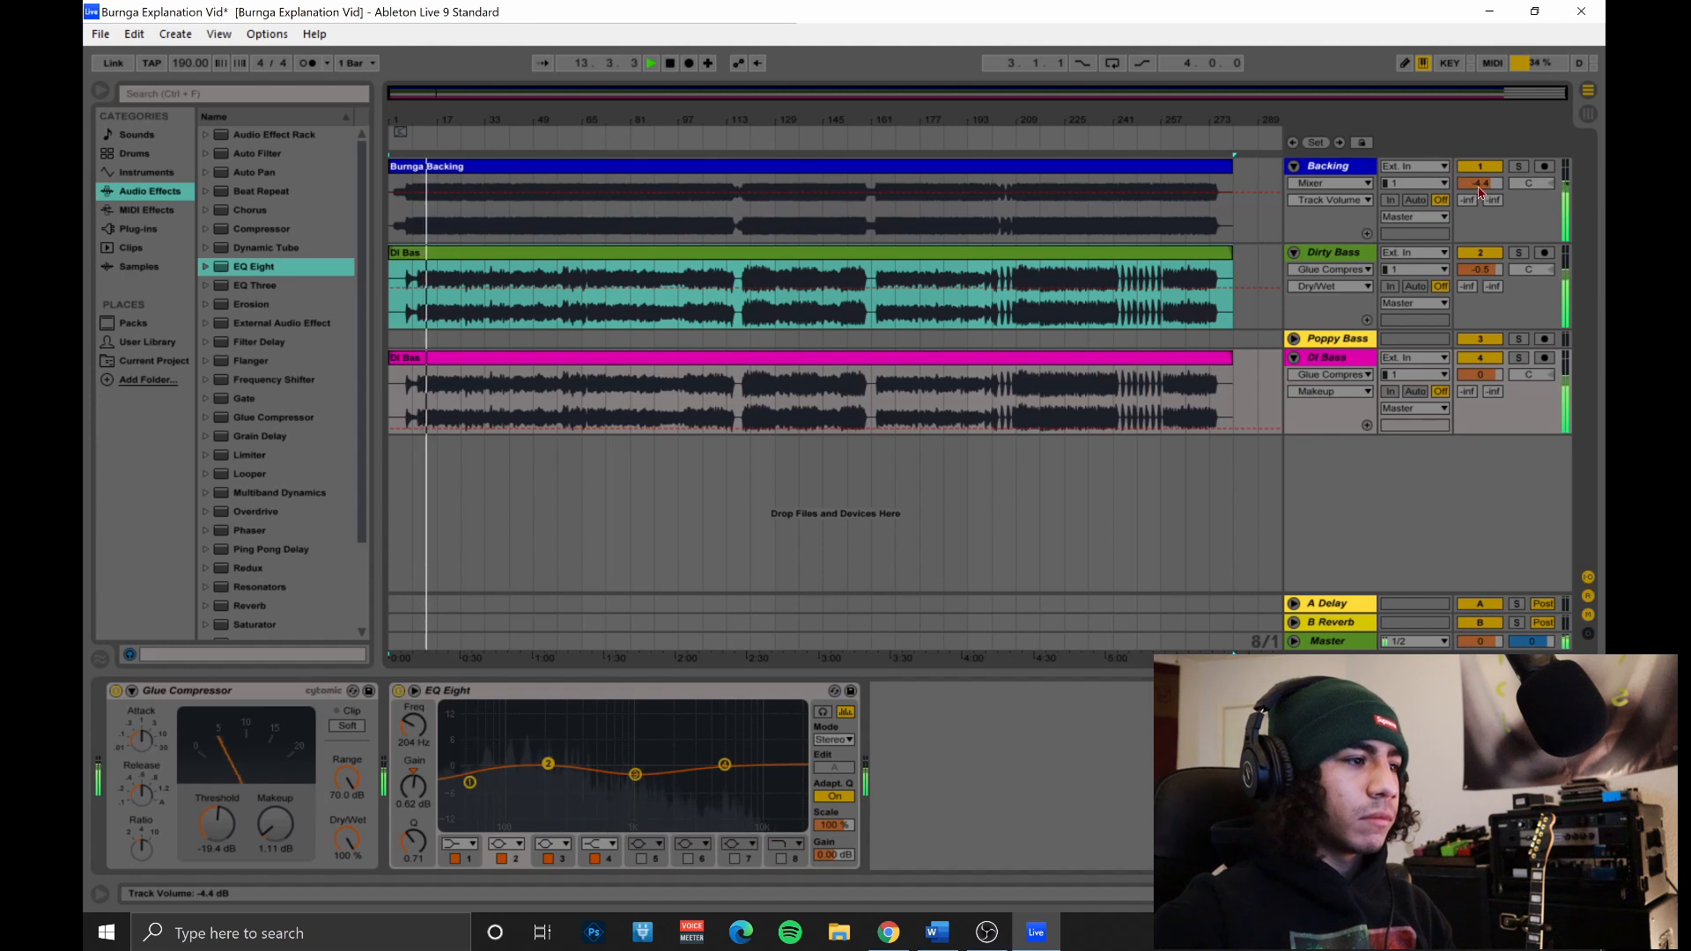
pyautogui.click(670, 64)
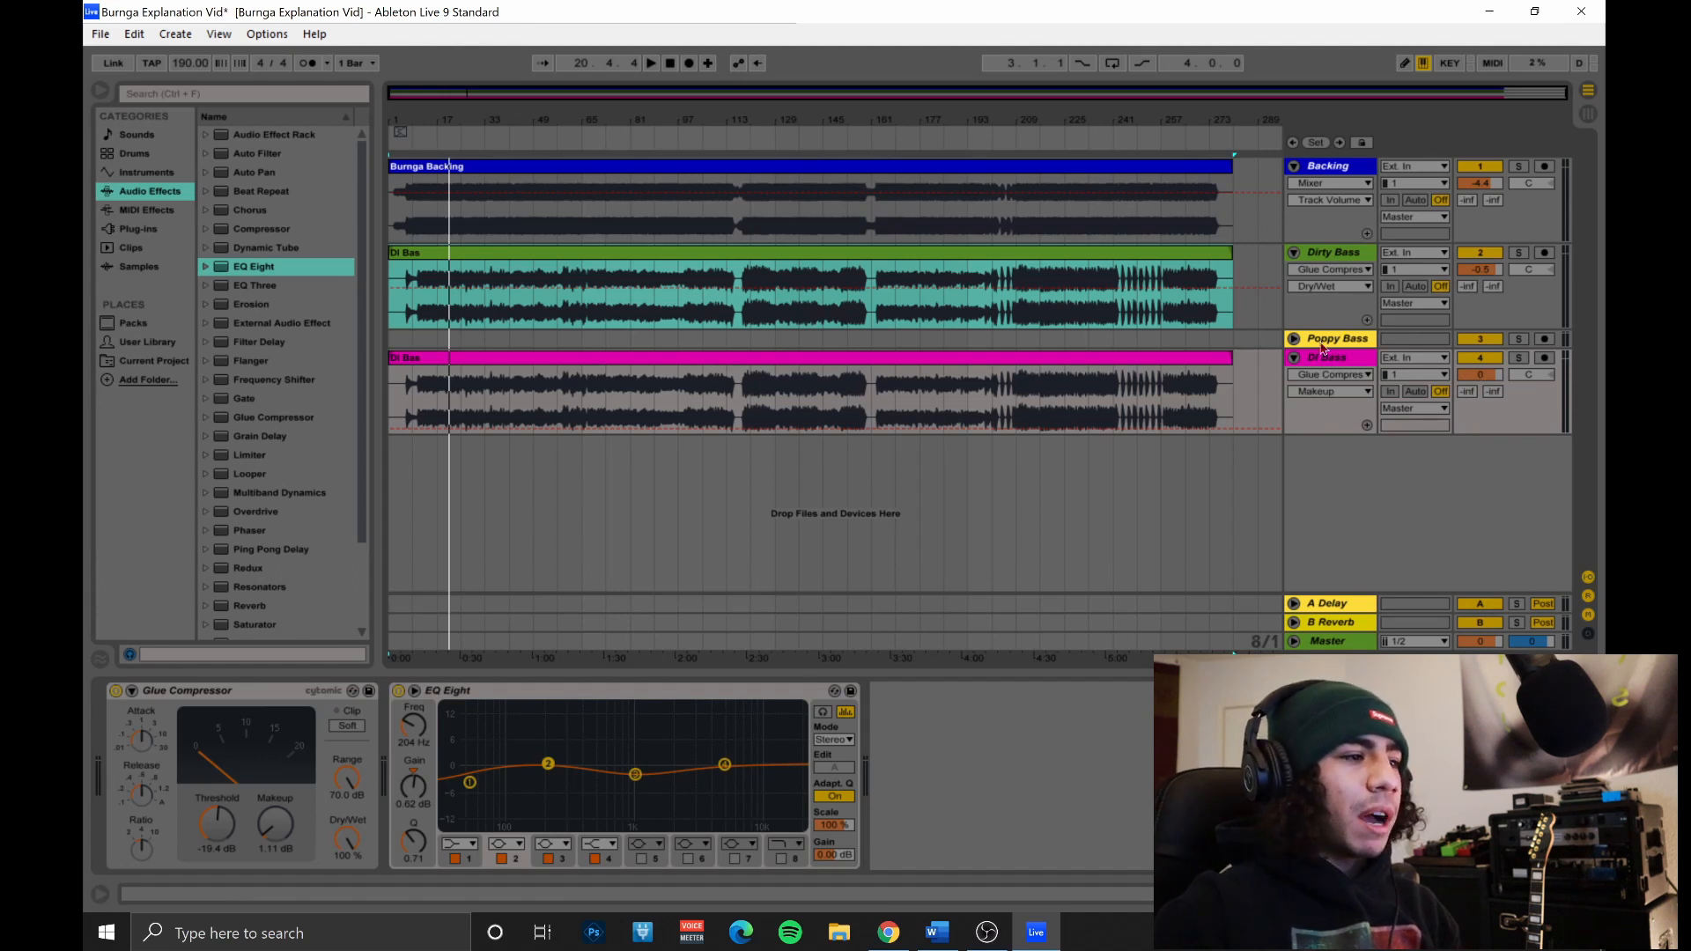
# Unfold the Poppy Bass track and play the passage starting at 207.4.1 to hear the part meant for it.
pyautogui.click(1294, 339)
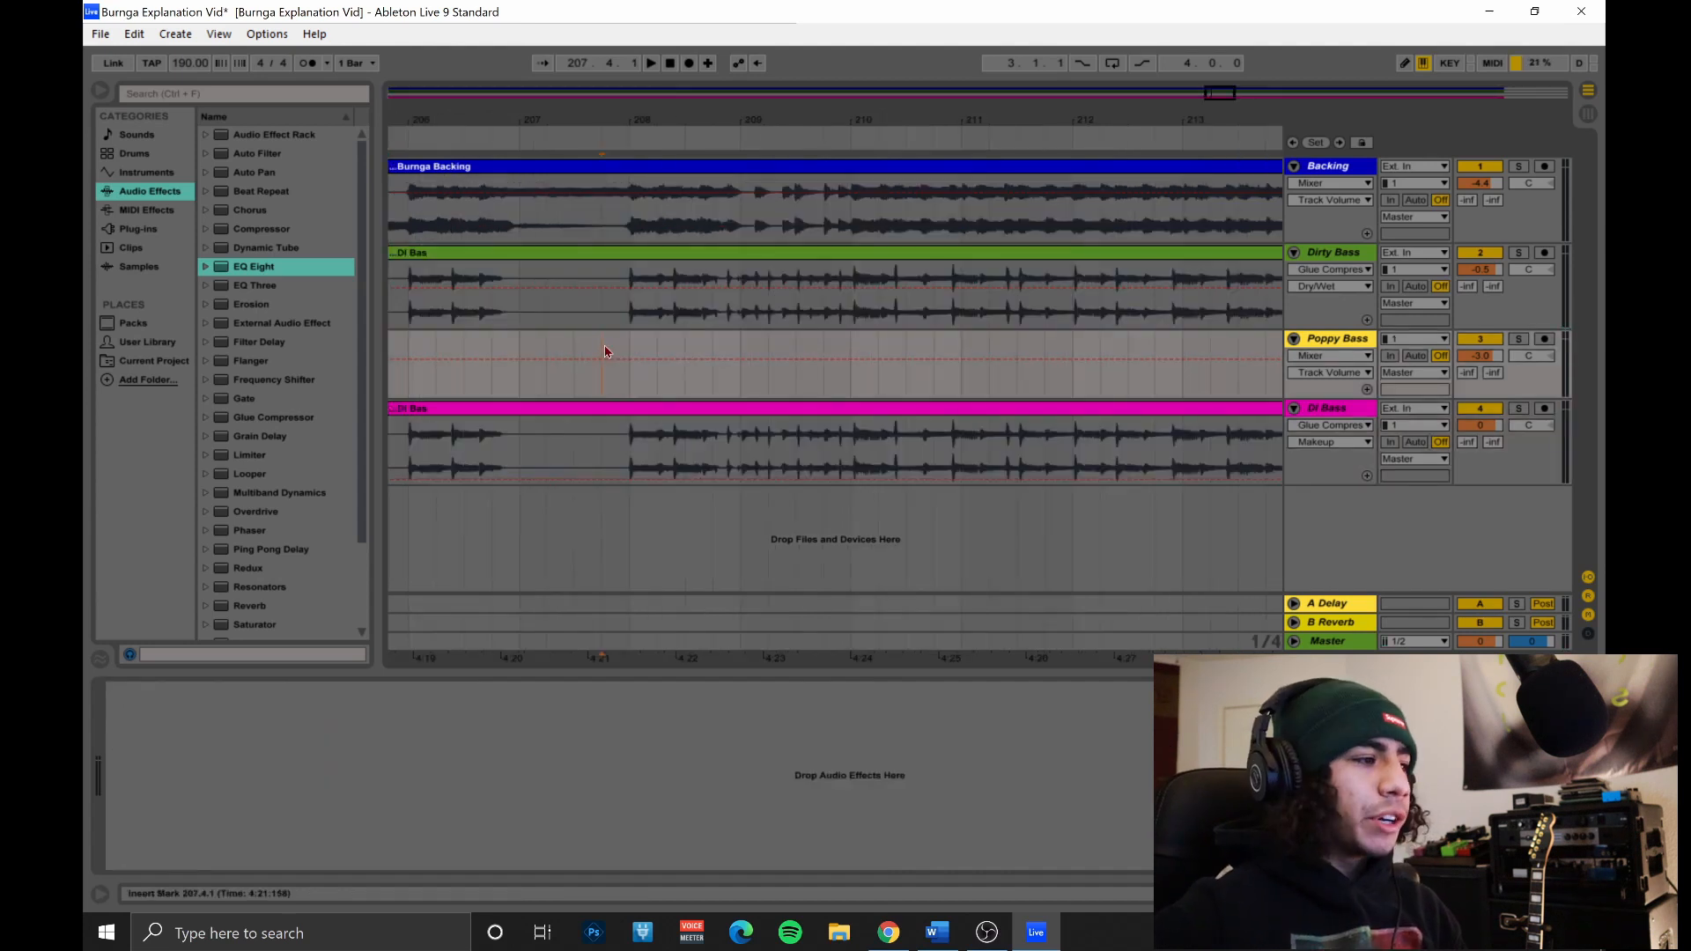
pyautogui.click(652, 64)
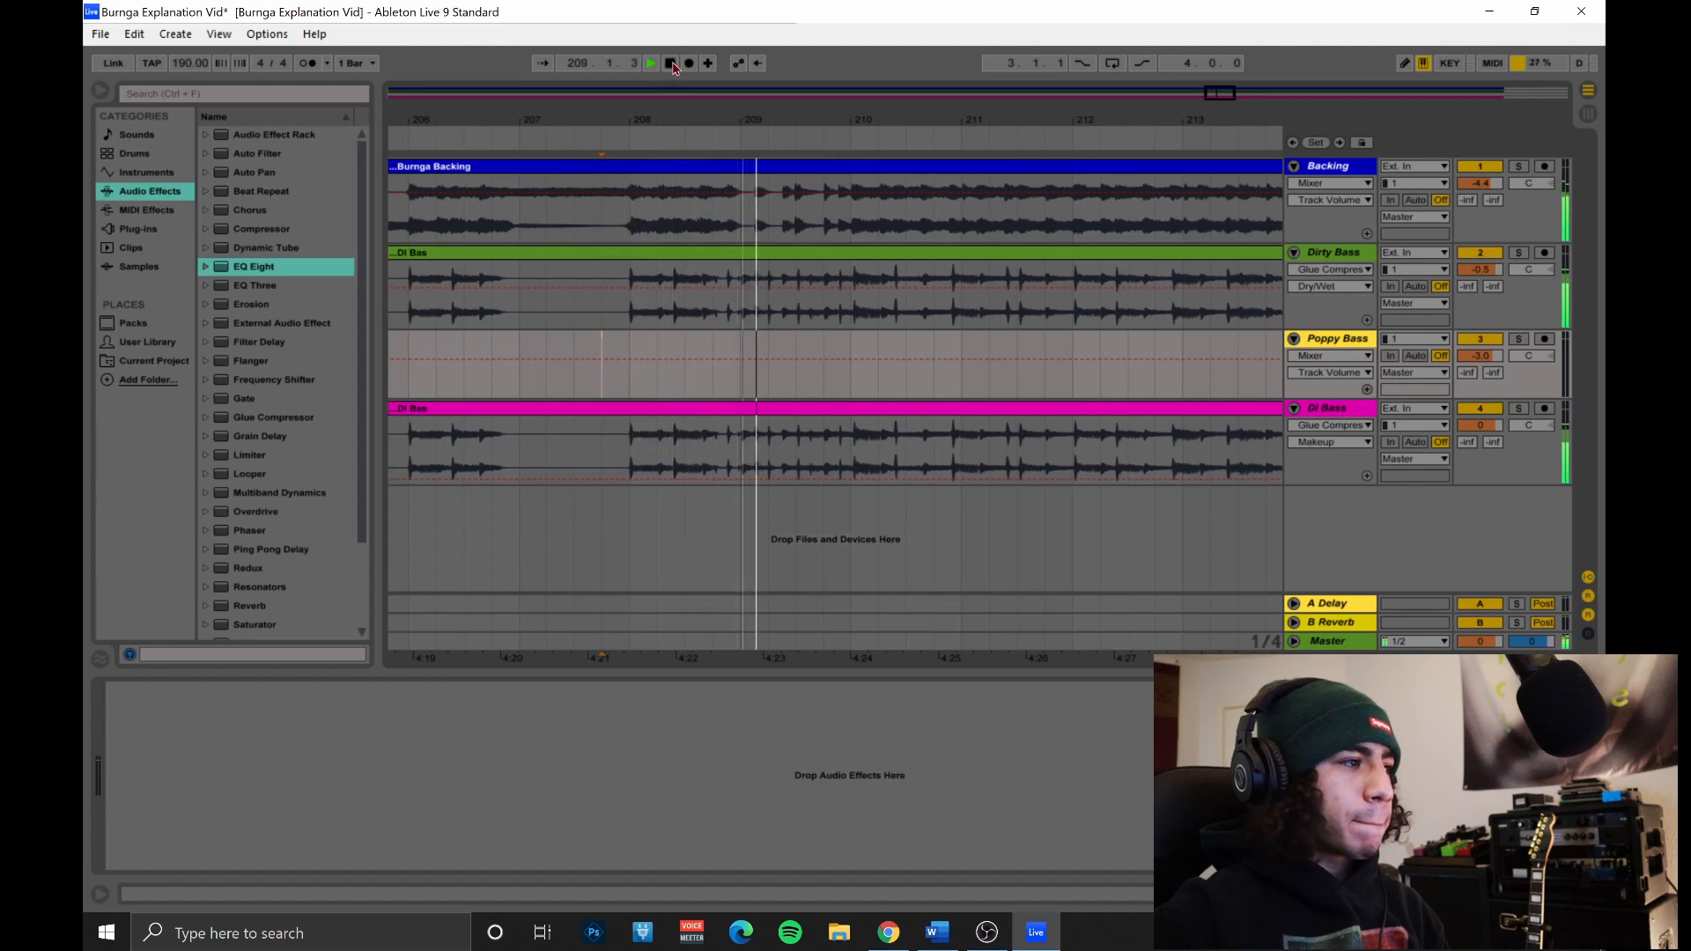
pyautogui.click(671, 63)
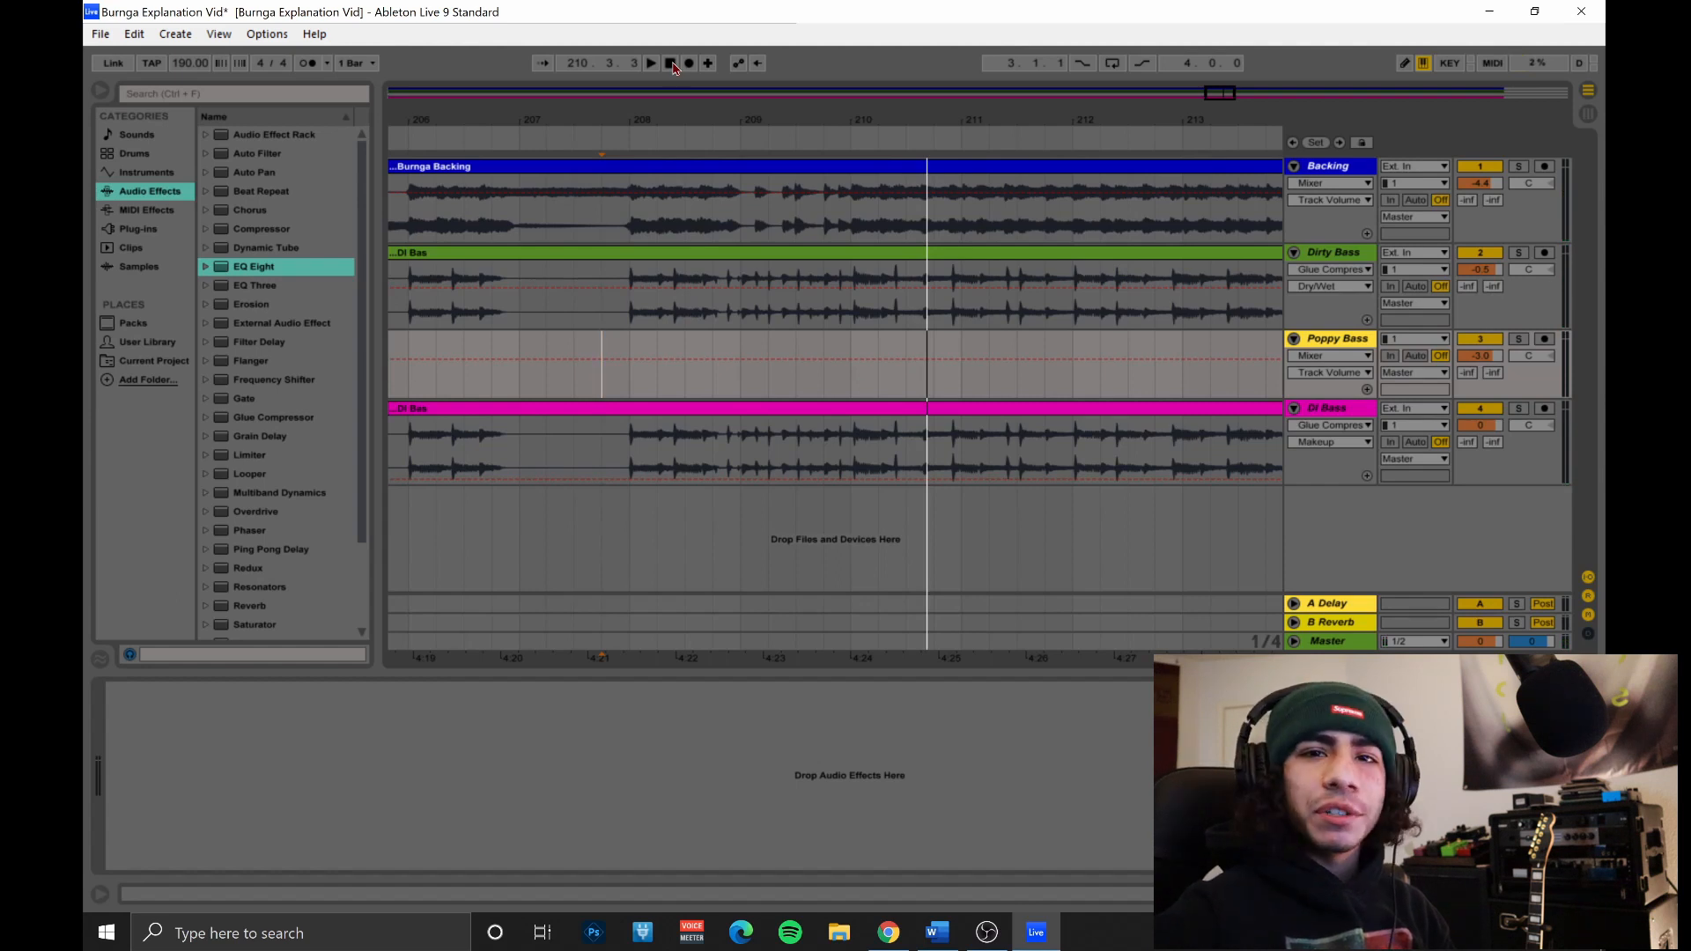
# Audition the passage around 208.4.3 to 210.1 repeatedly to find where the poppy bass part starts and ends.
pyautogui.moveTo(1218, 97); pyautogui.dragTo(1217, 171)
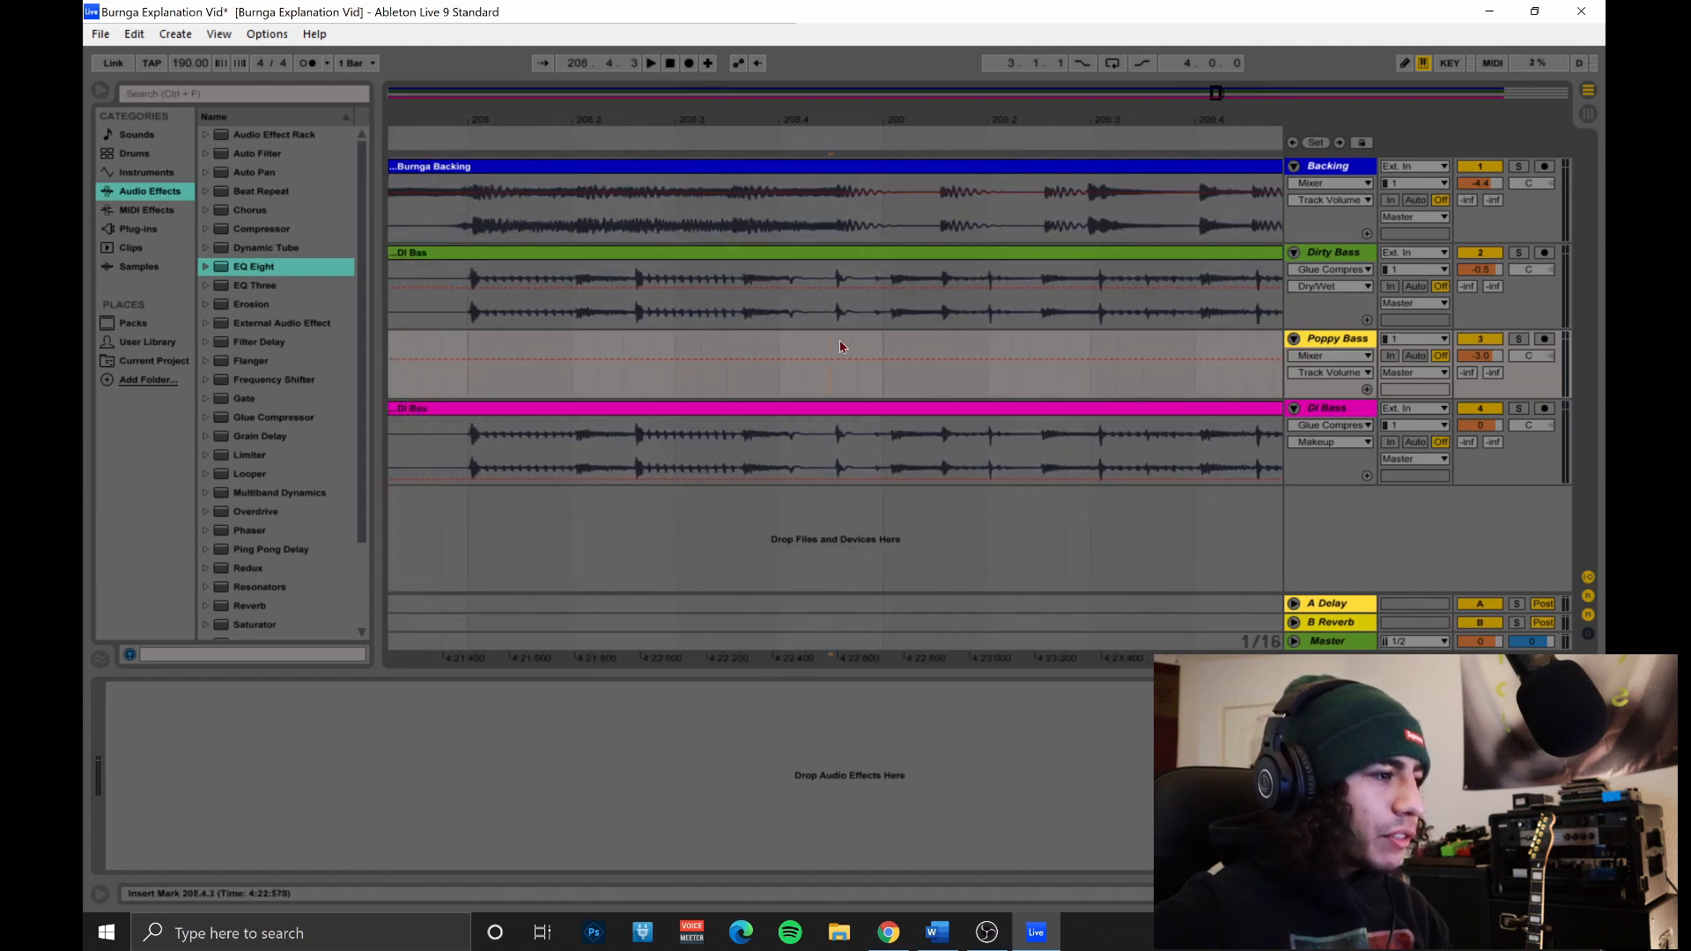
pyautogui.press('space')
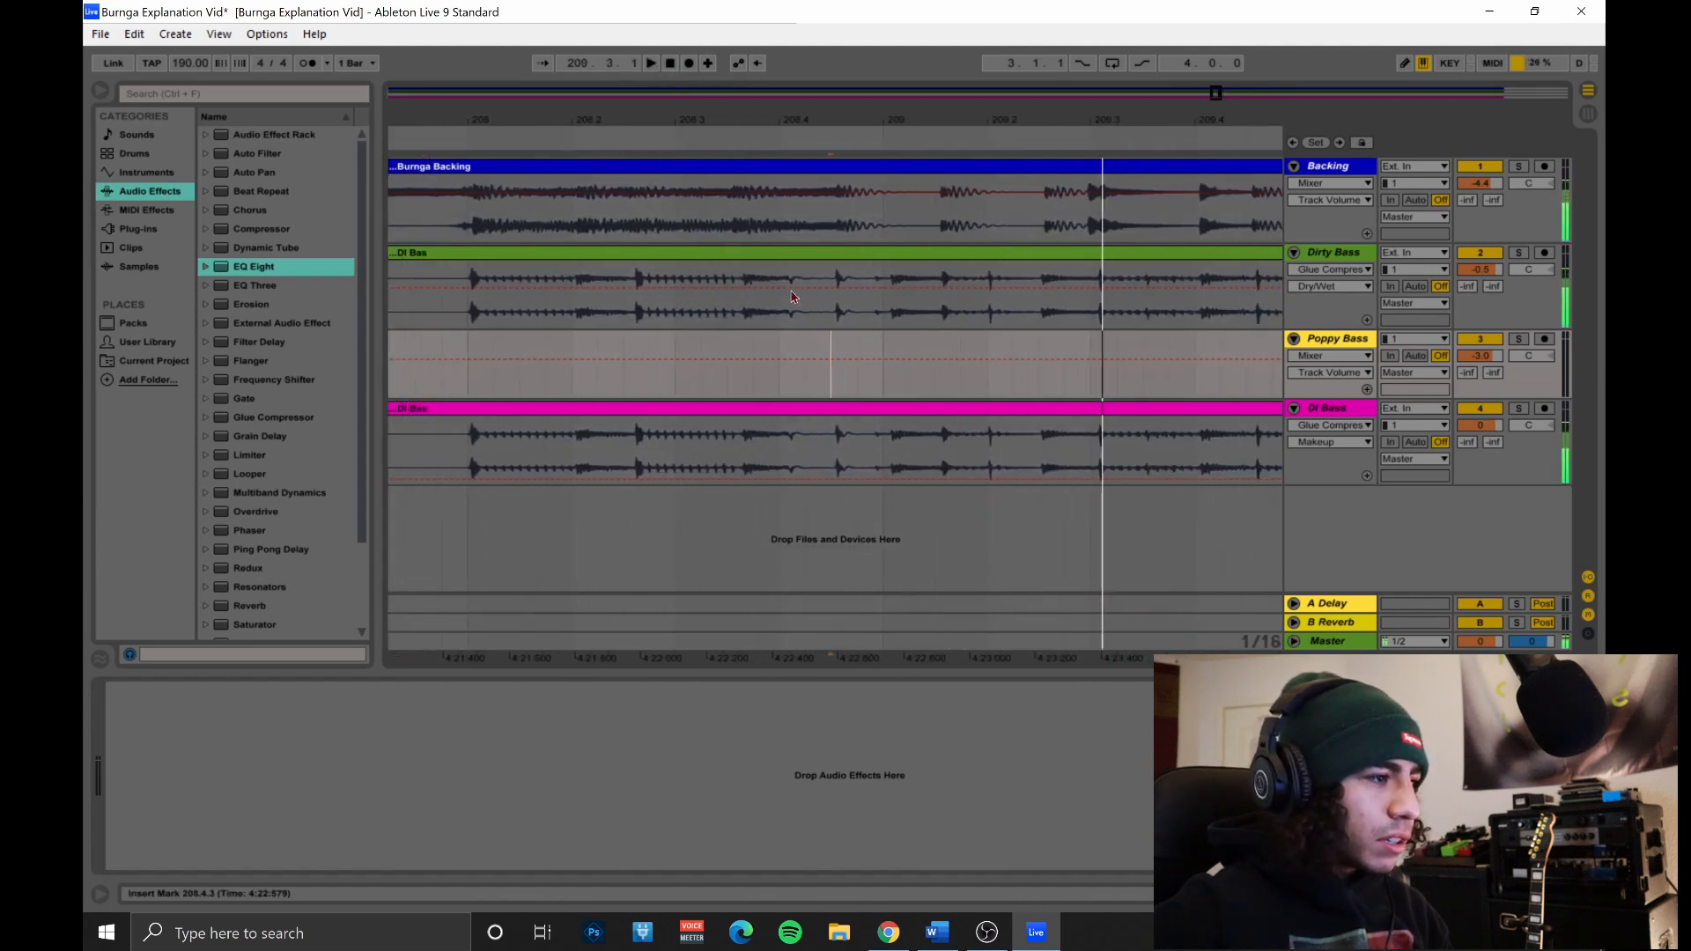
pyautogui.click(780, 352)
pyautogui.click(651, 64)
pyautogui.click(669, 63)
pyautogui.click(832, 352)
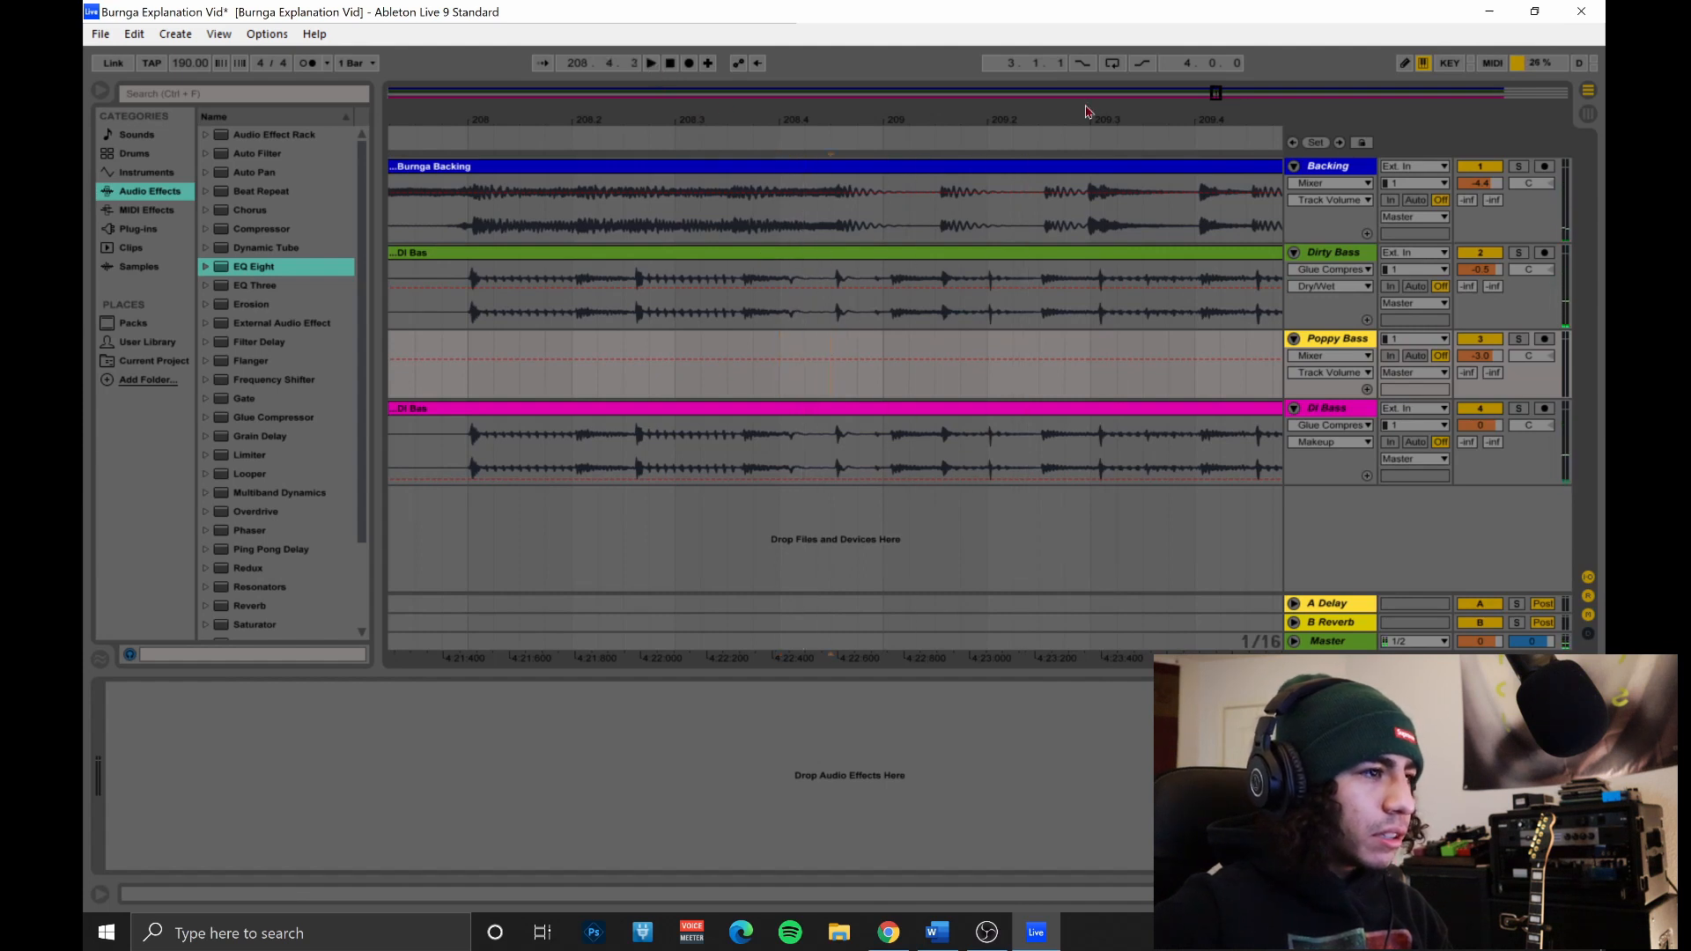
pyautogui.moveTo(1219, 95); pyautogui.dragTo(1223, 92)
pyautogui.press('space')
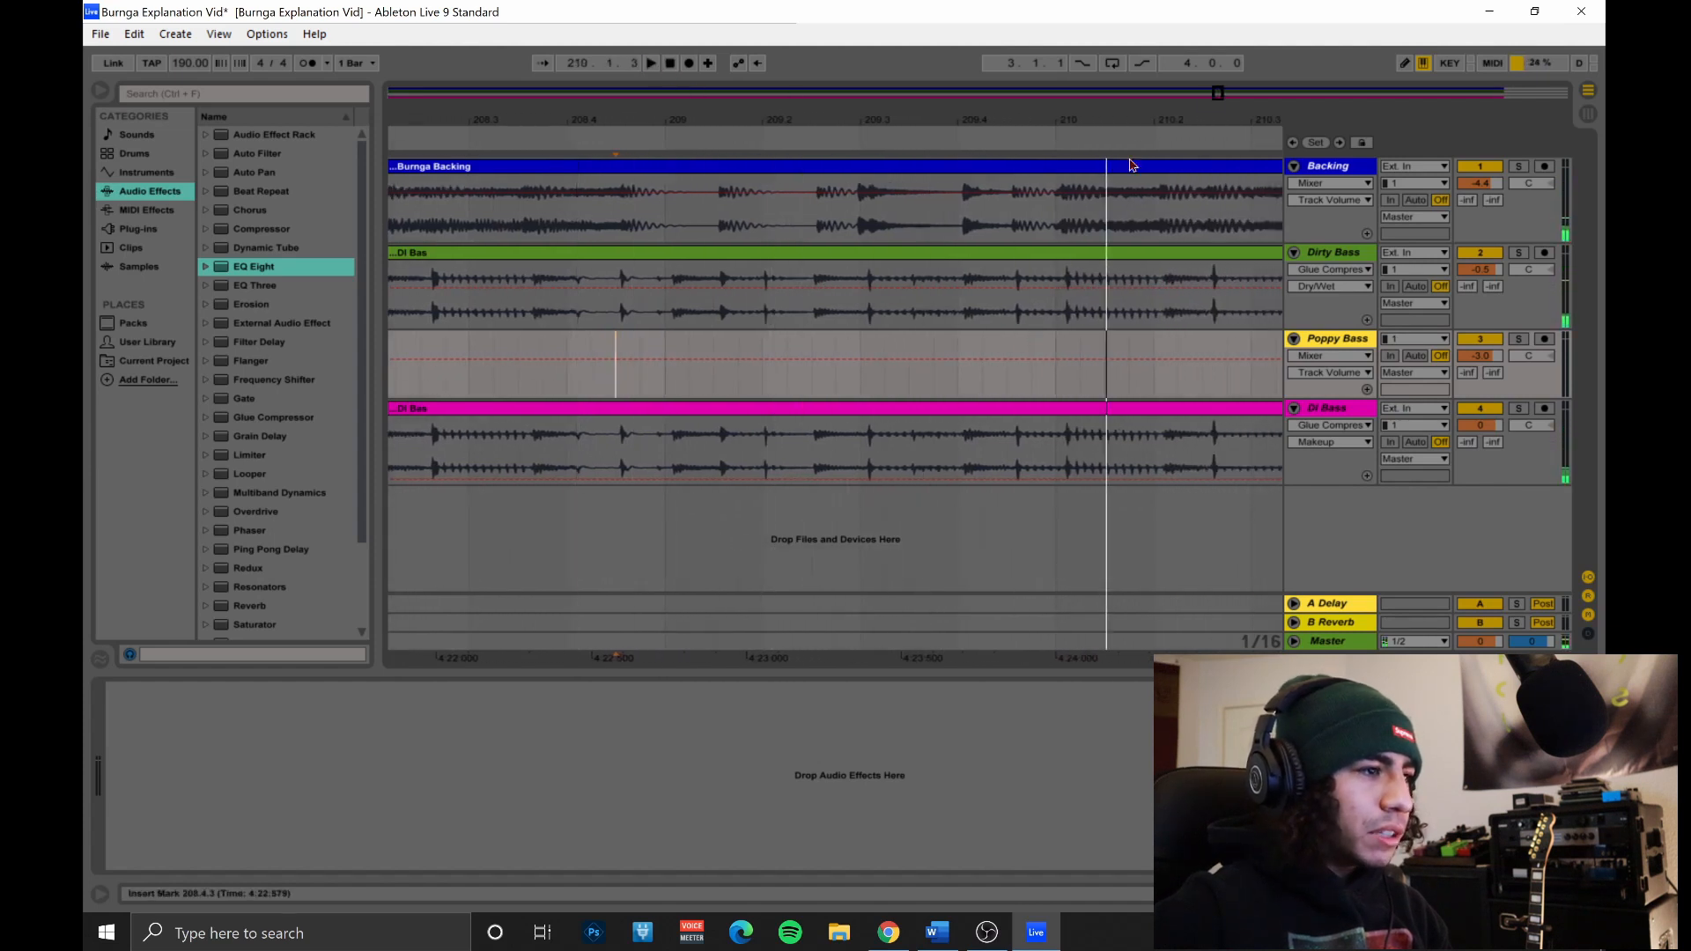
pyautogui.press('space')
# Select the one-bar section of the Dirty Bass clip from 208.4.3 to 209.4.3 and move it to the Poppy Bass track.
pyautogui.moveTo(615, 308); pyautogui.dragTo(1006, 300)
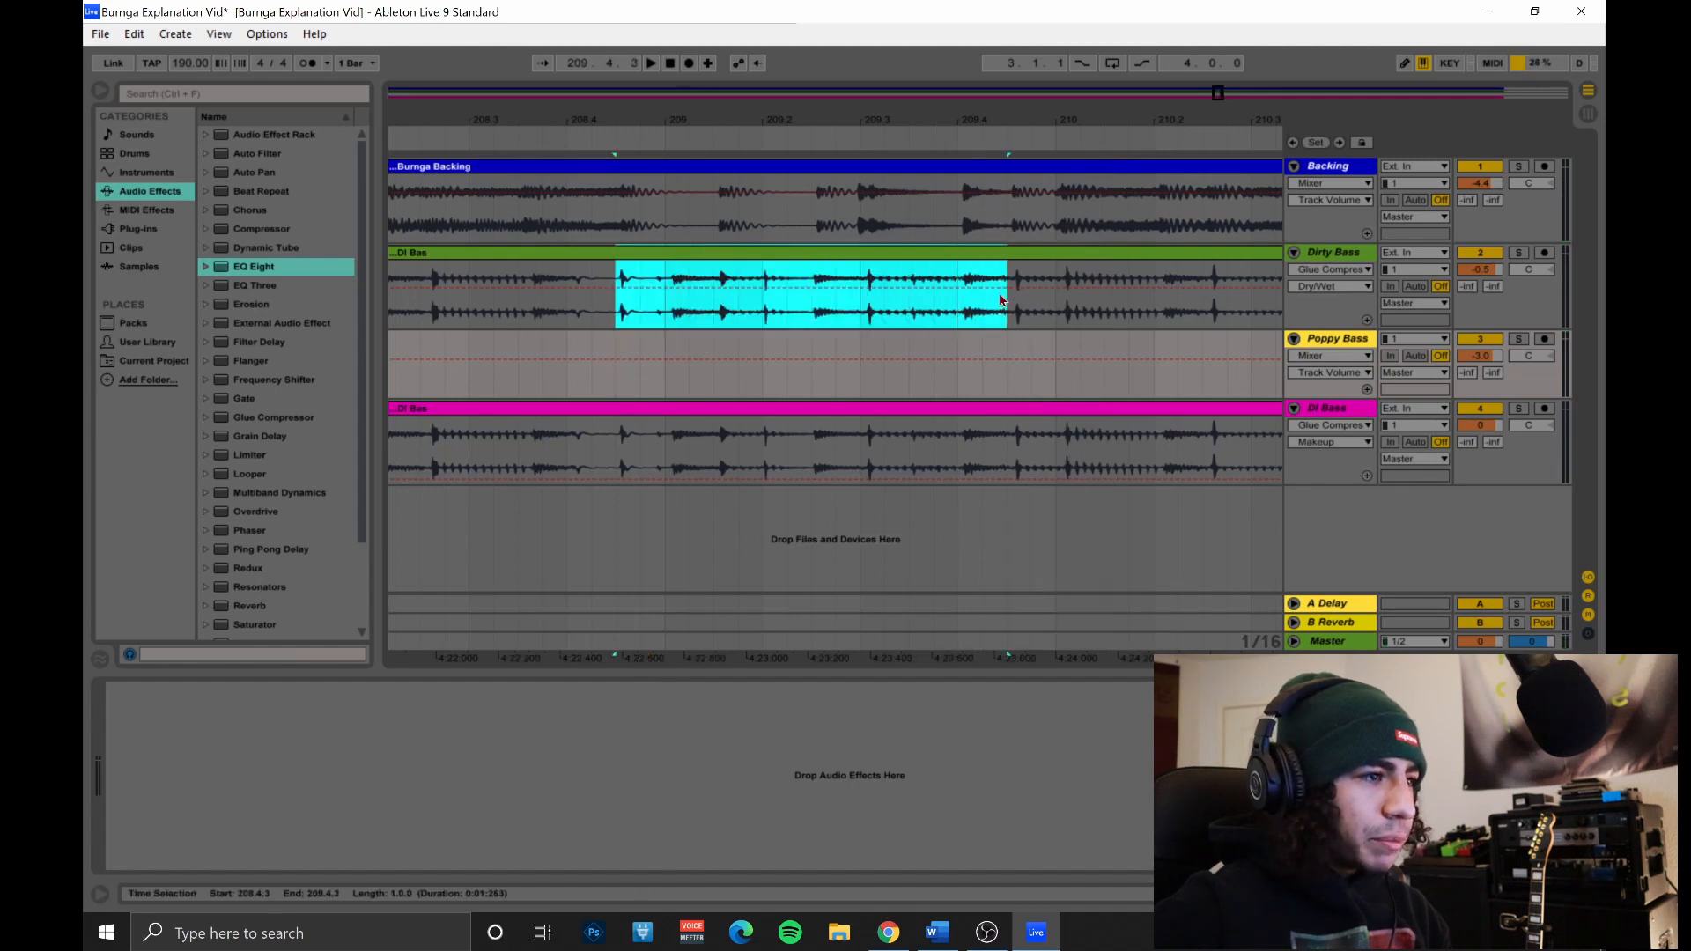
pyautogui.moveTo(1220, 95); pyautogui.dragTo(1221, 137)
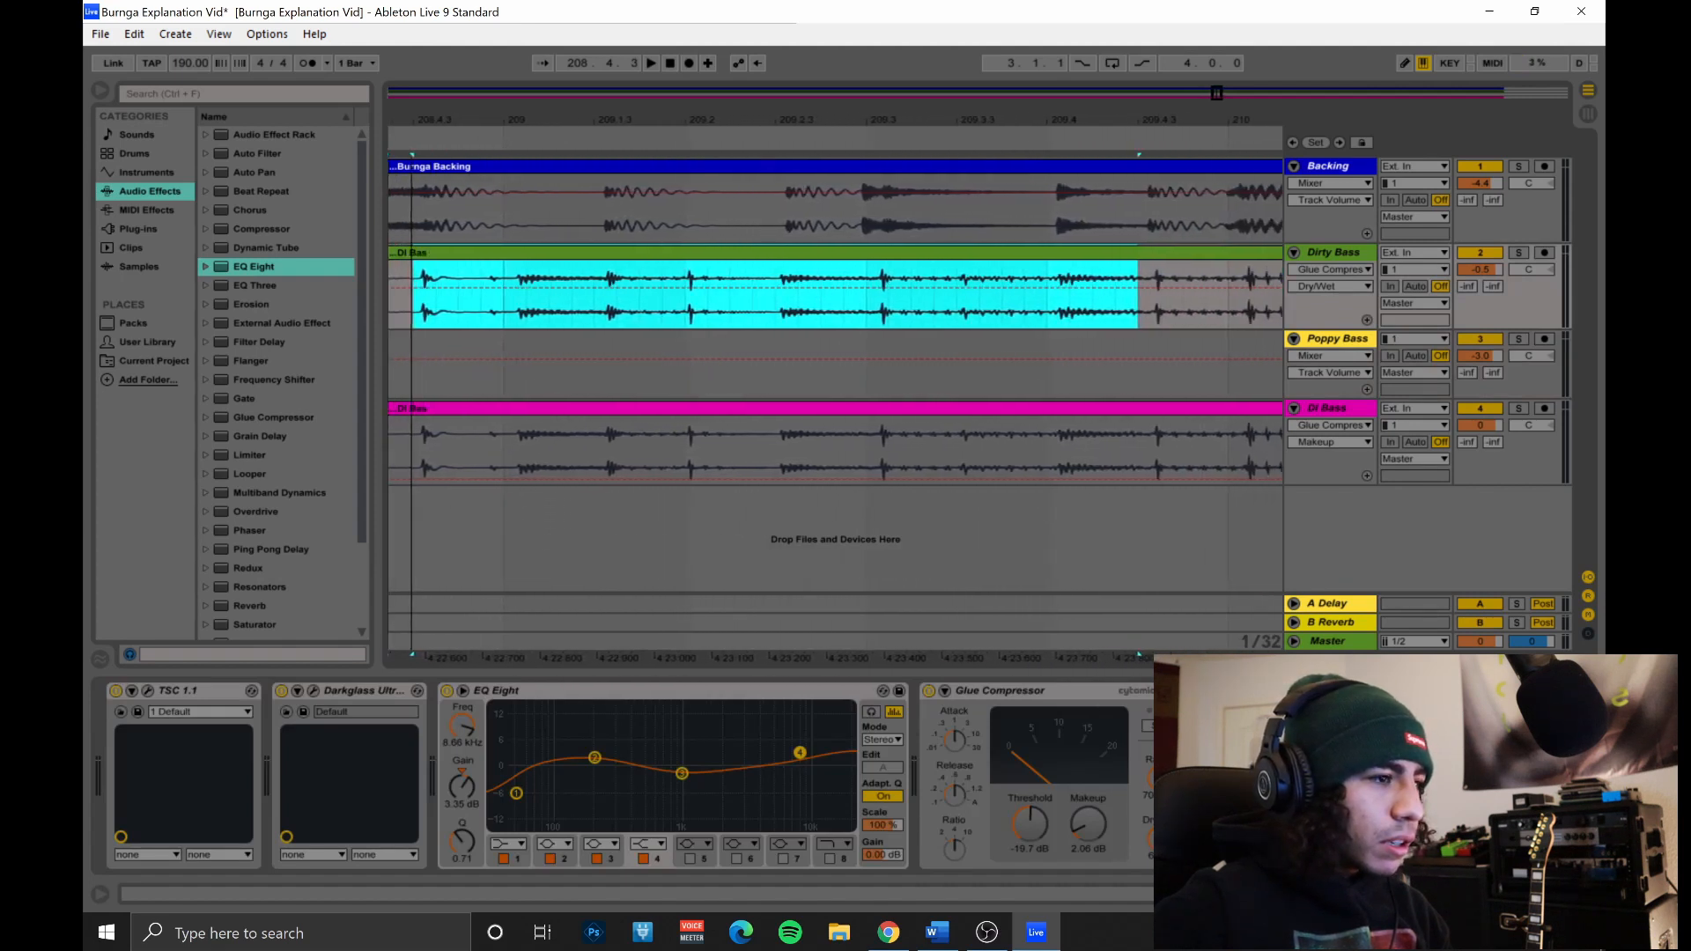
pyautogui.click(442, 320)
pyautogui.moveTo(417, 316); pyautogui.dragTo(1161, 307)
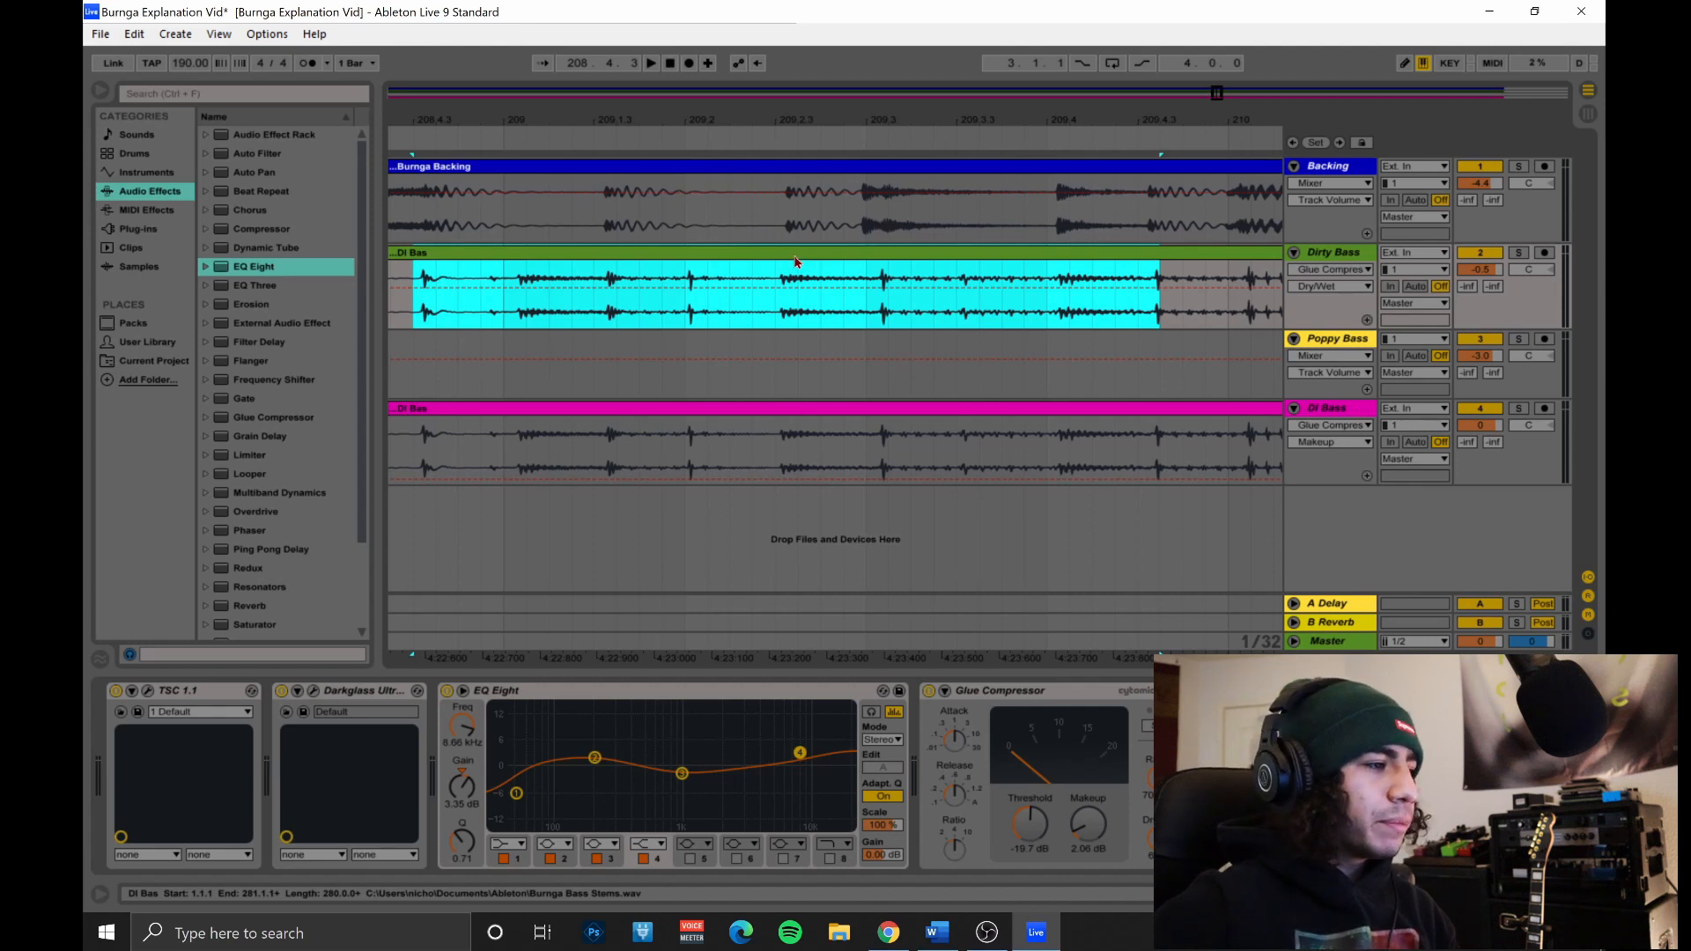
pyautogui.moveTo(796, 262); pyautogui.dragTo(789, 346)
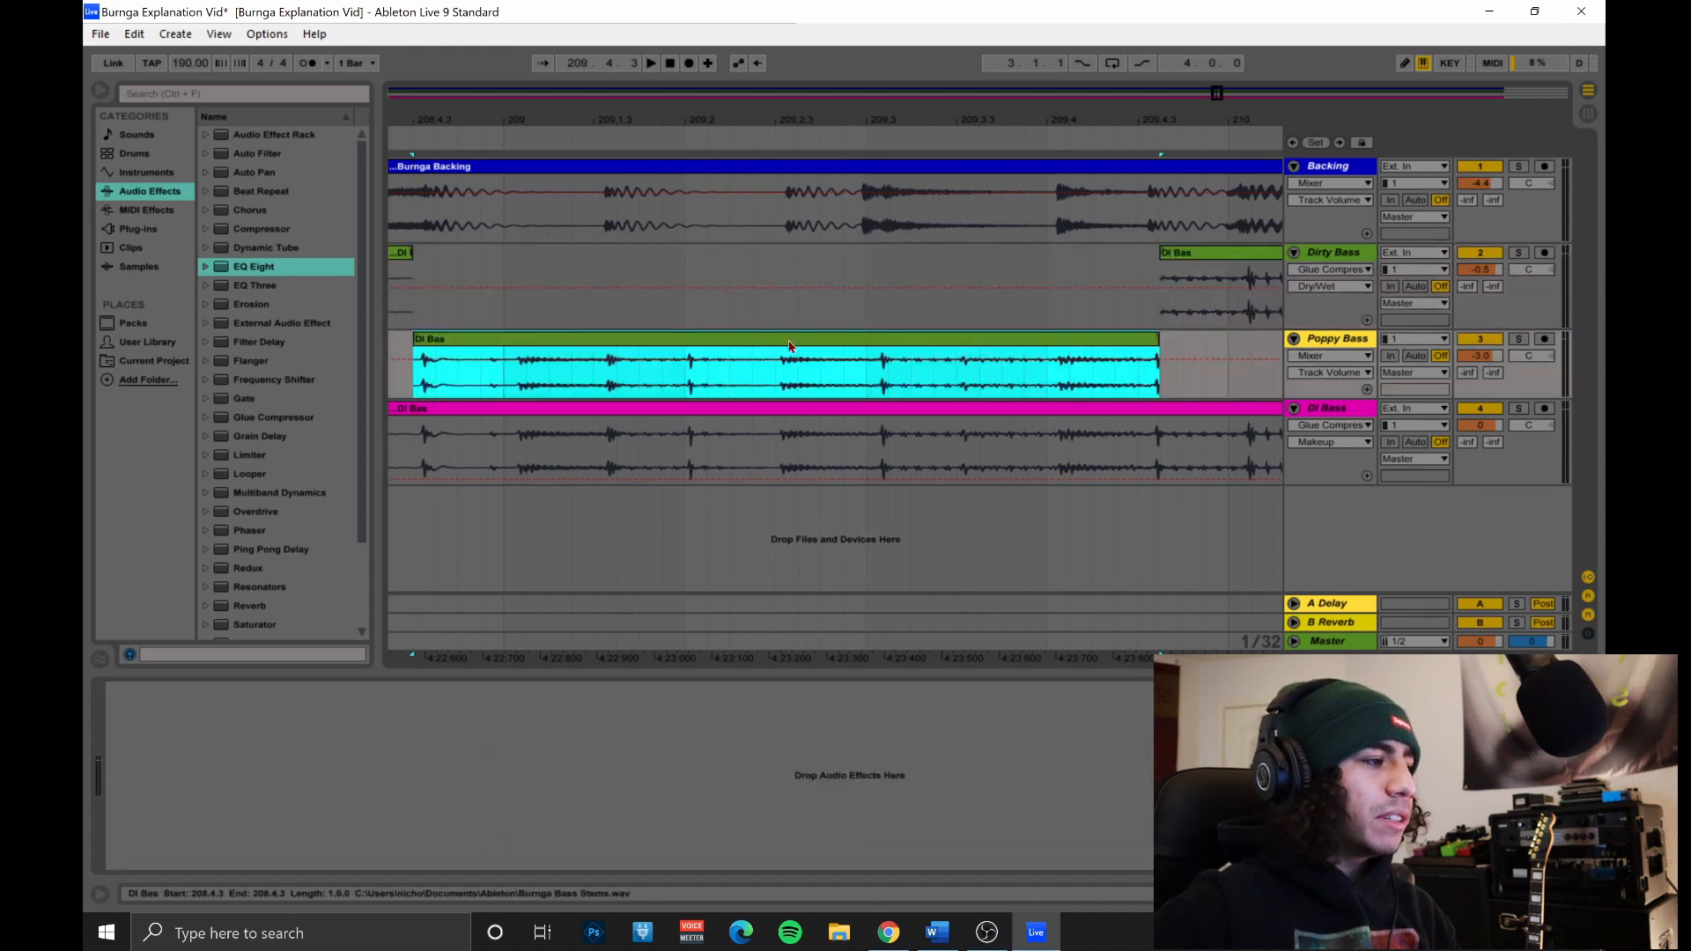
# Rename the Dirty Bass track's clip after the gap as Dirty Bas.
pyautogui.rightClick(1180, 260)
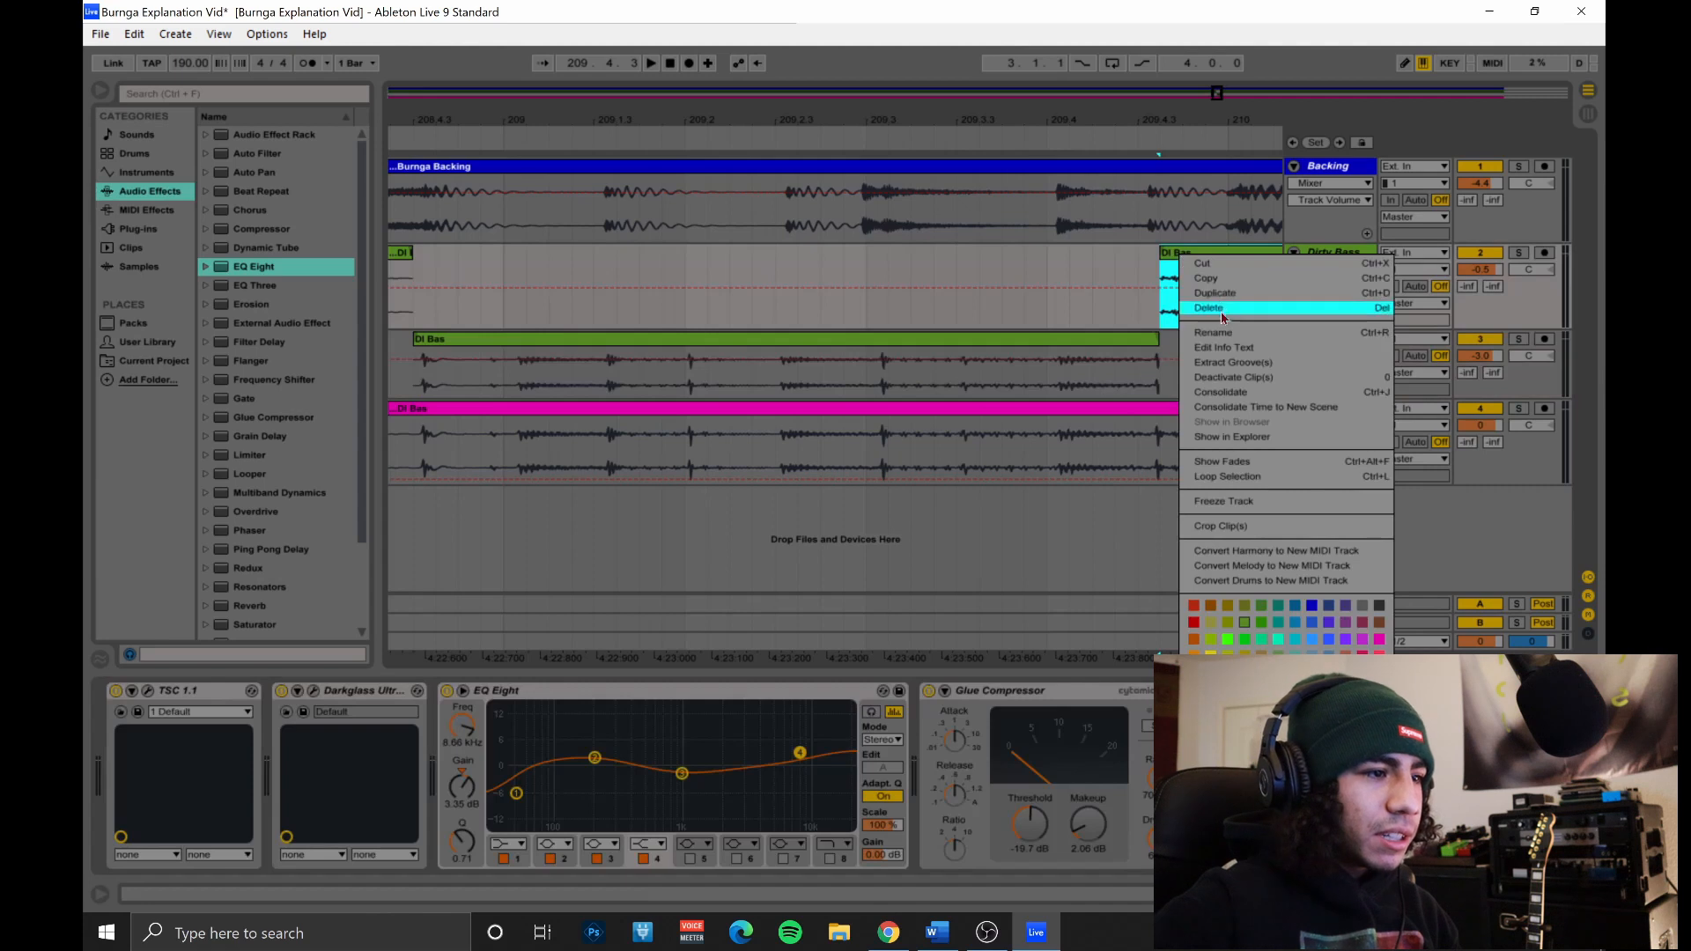
pyautogui.click(1221, 333)
pyautogui.write('Dirty Ba')
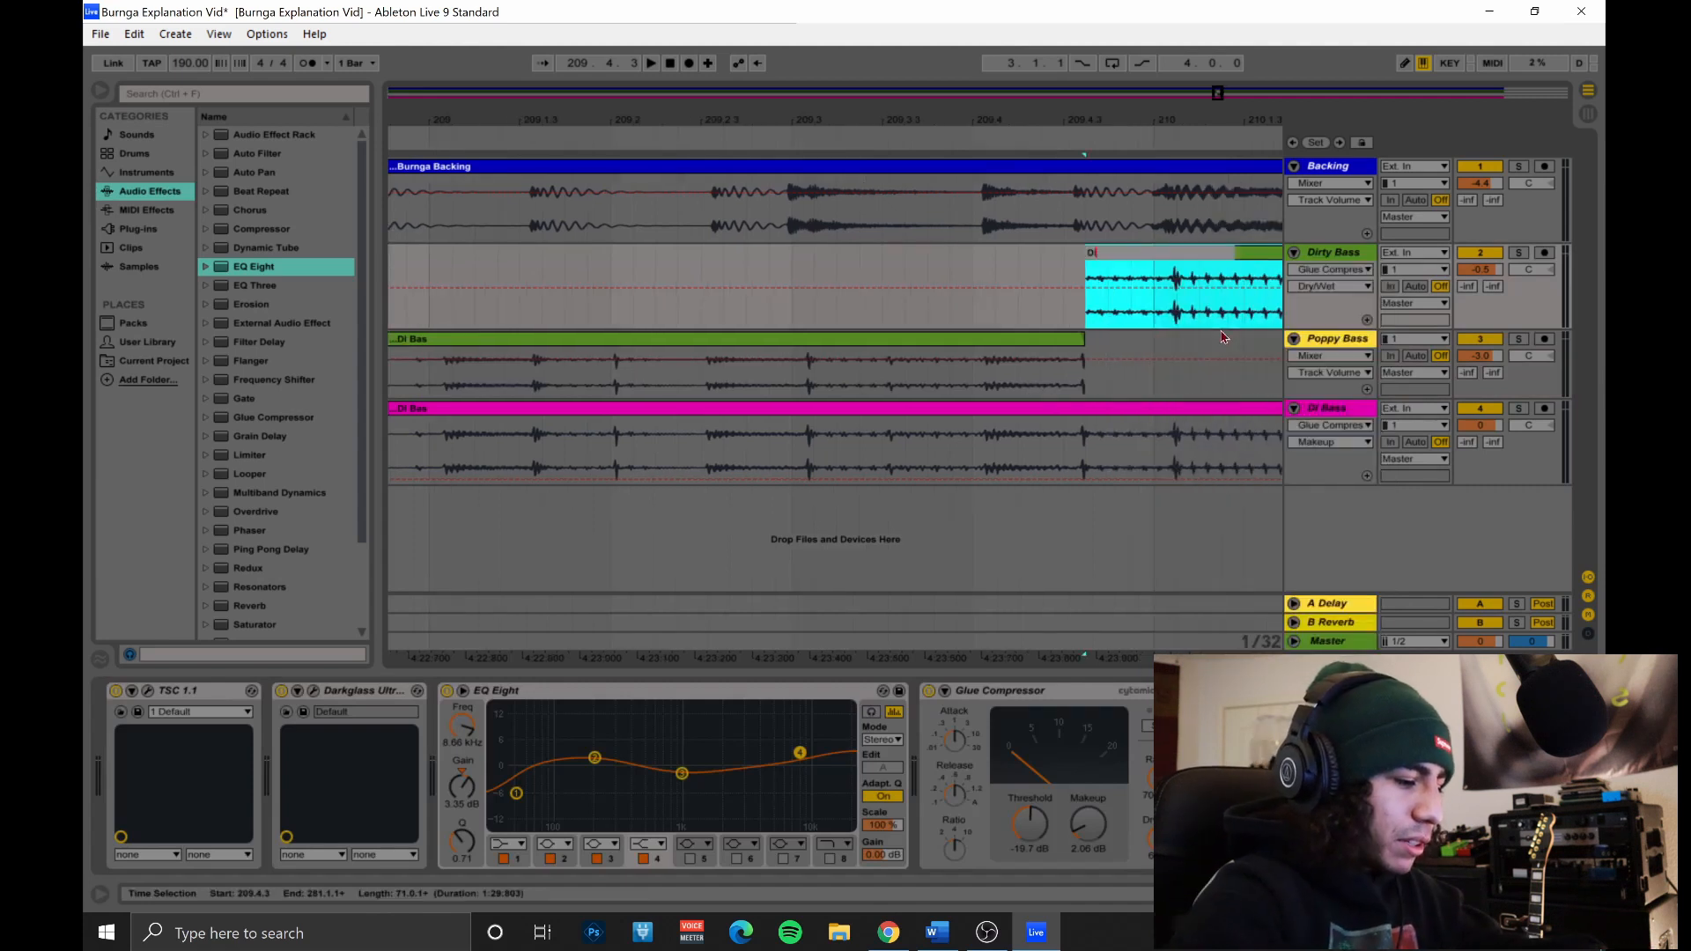
pyautogui.write('s')
pyautogui.press('Return')
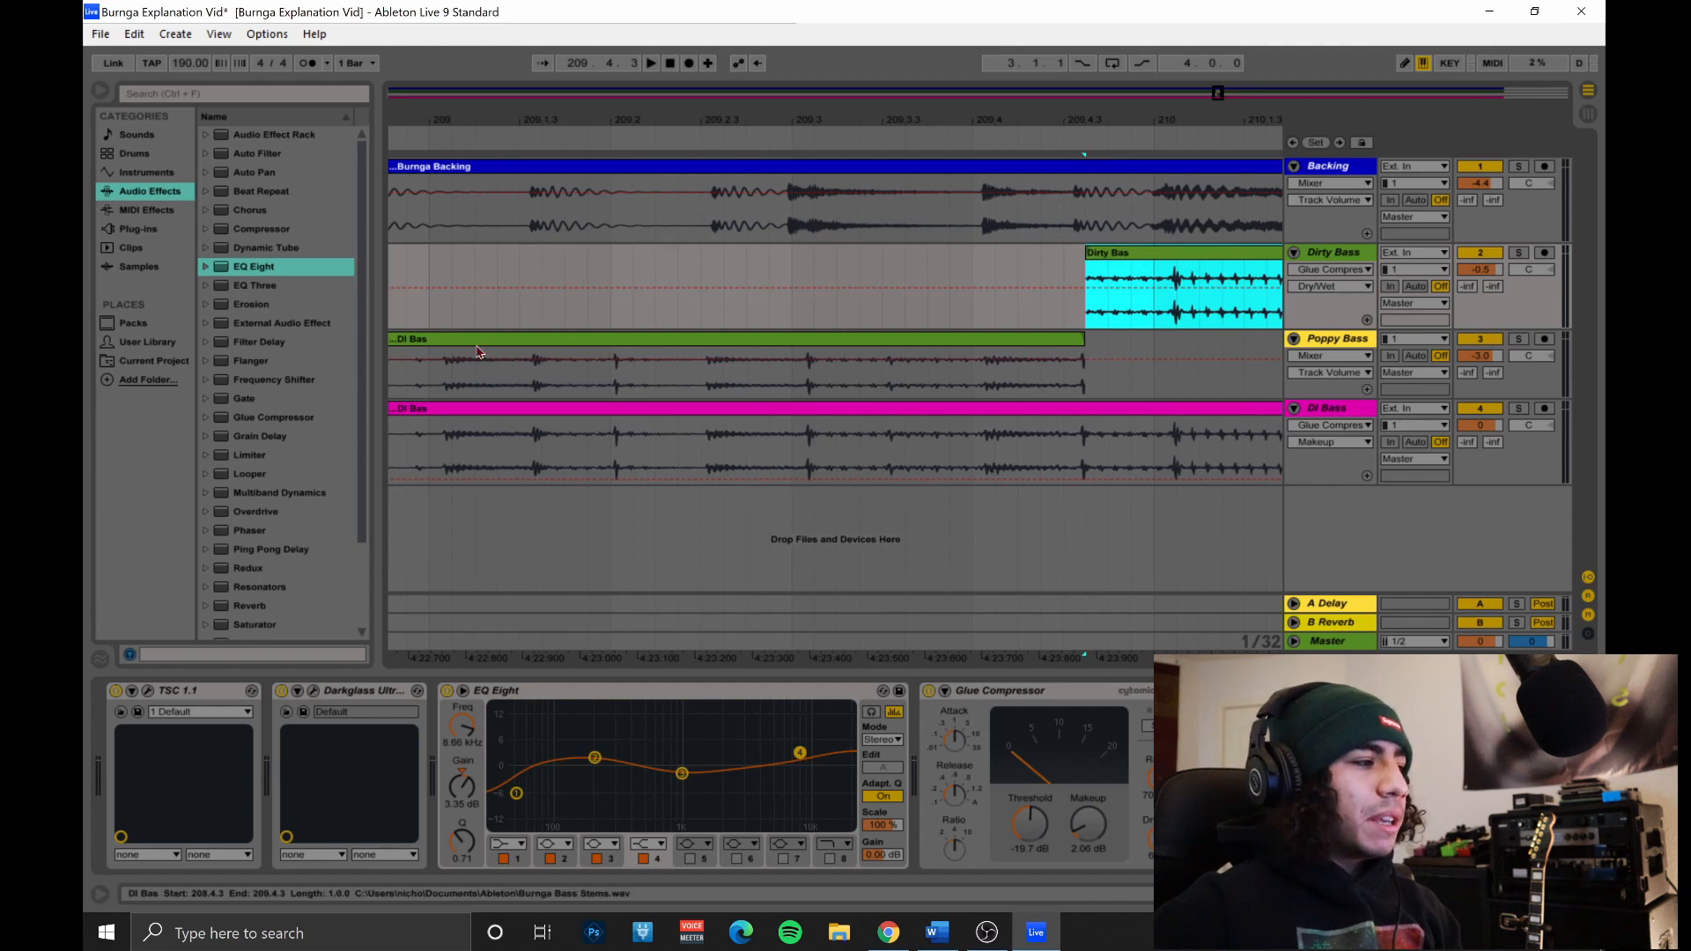
# Rename the moved clip on the Poppy Bass track as Poppy Bass and colour it yellow.
pyautogui.rightClick(440, 346)
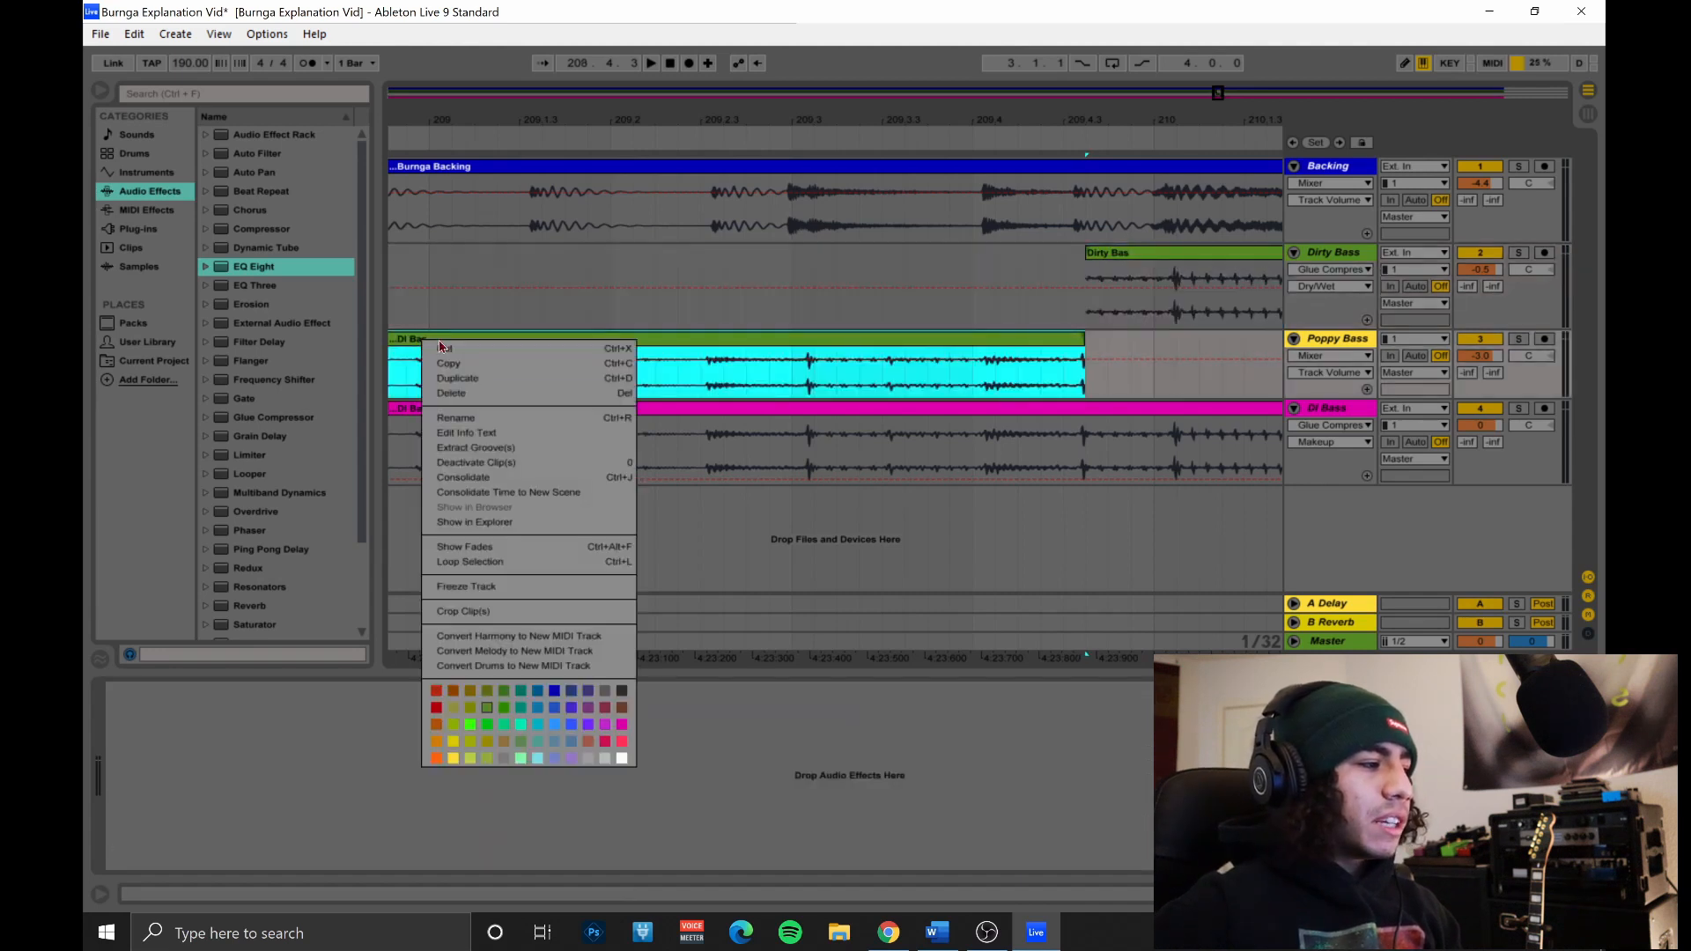
pyautogui.click(468, 420)
pyautogui.write('P')
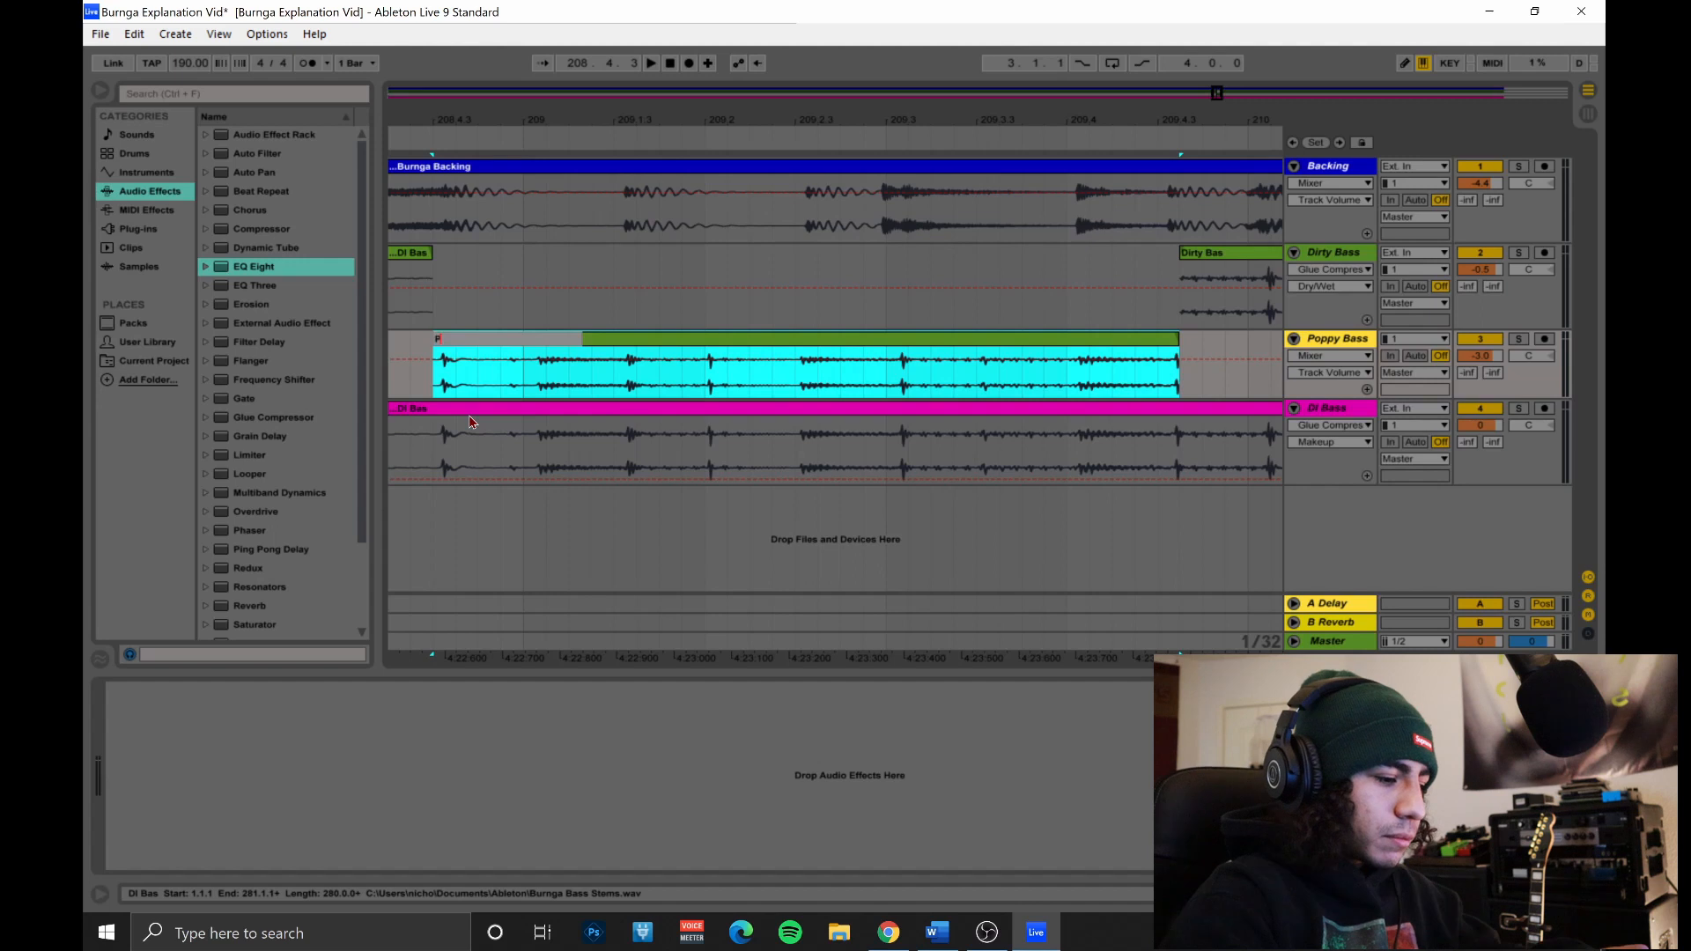
pyautogui.write('oppy Bass')
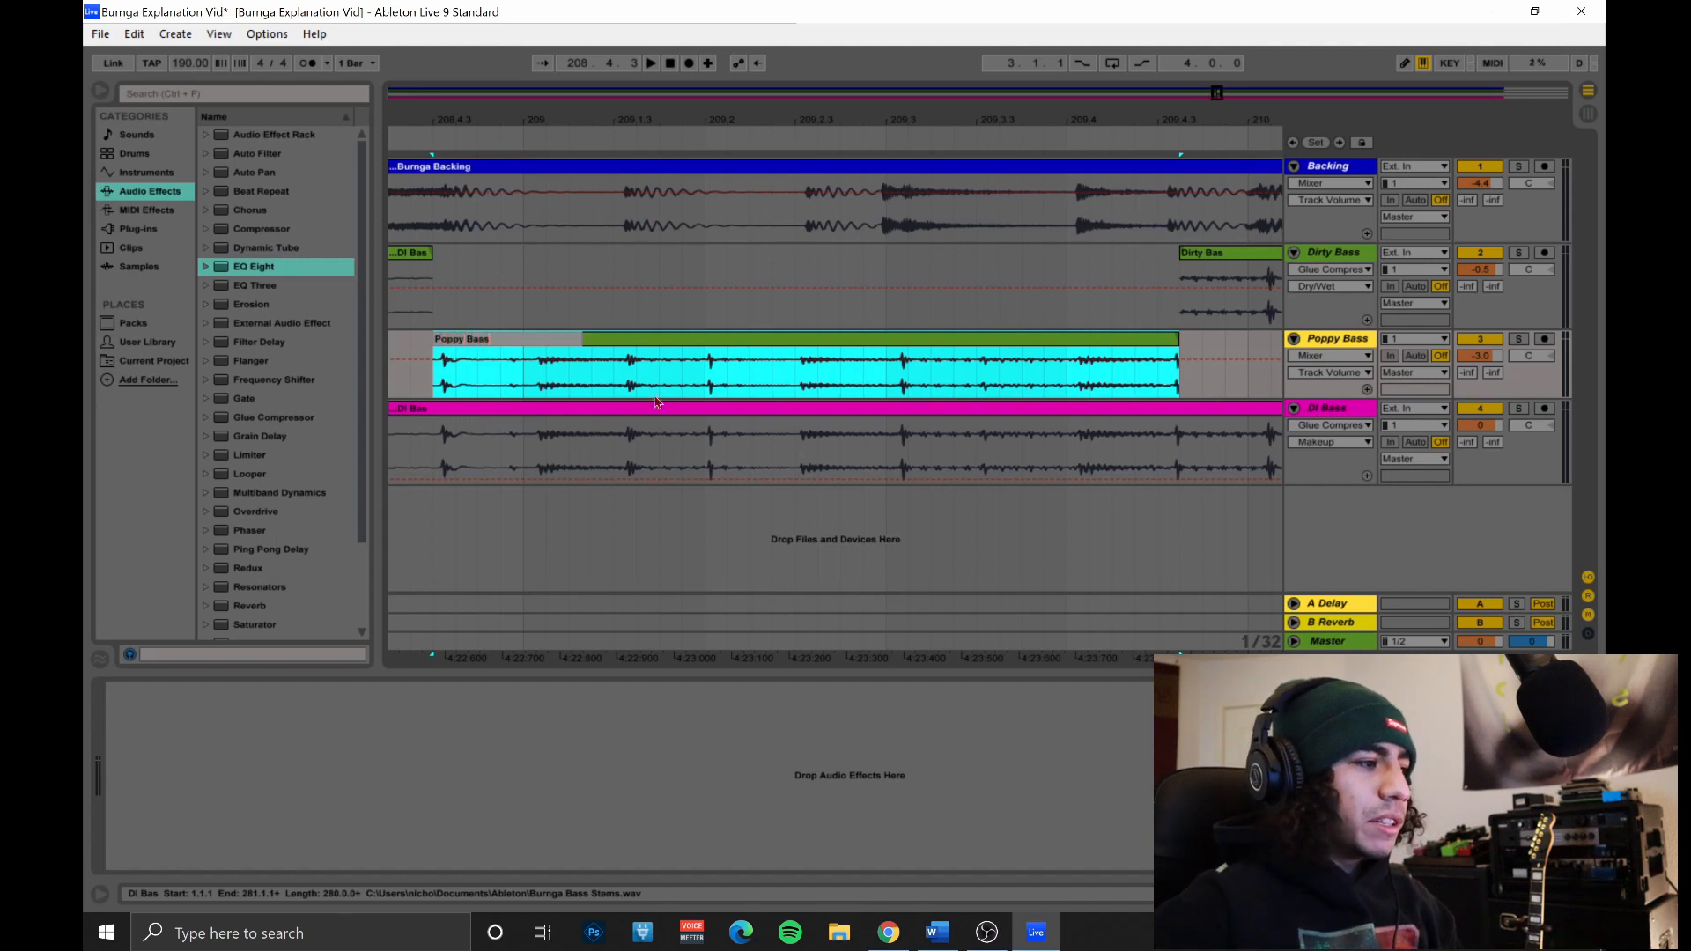
pyautogui.rightClick(679, 342)
pyautogui.click(709, 756)
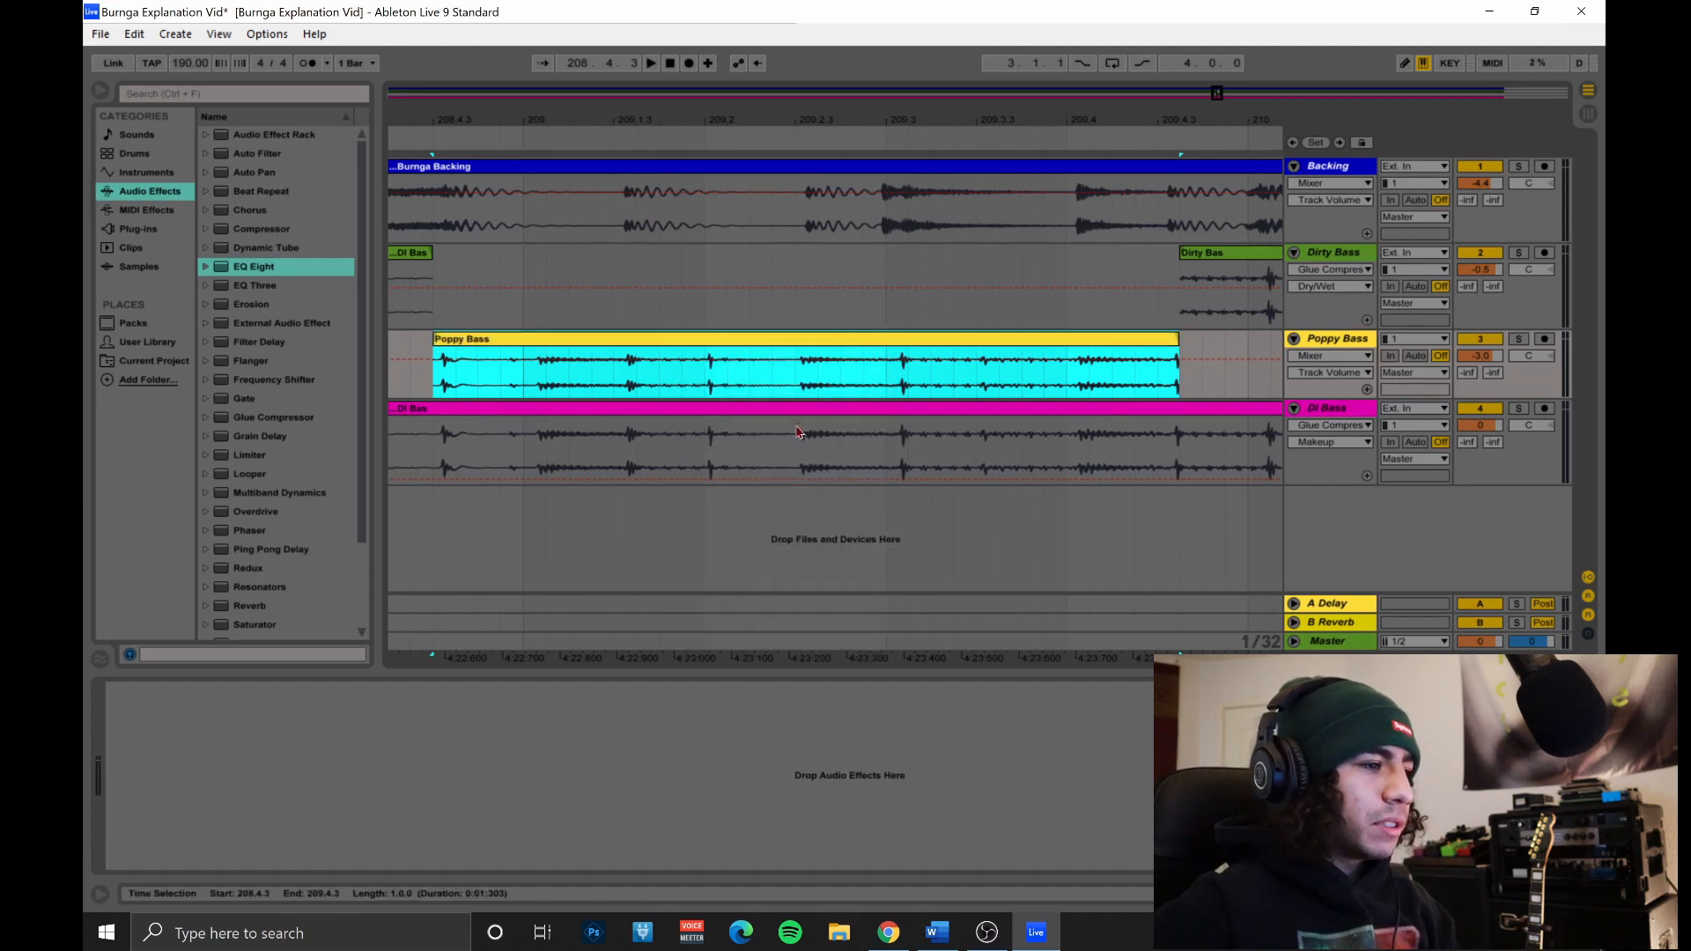
pyautogui.click(1205, 368)
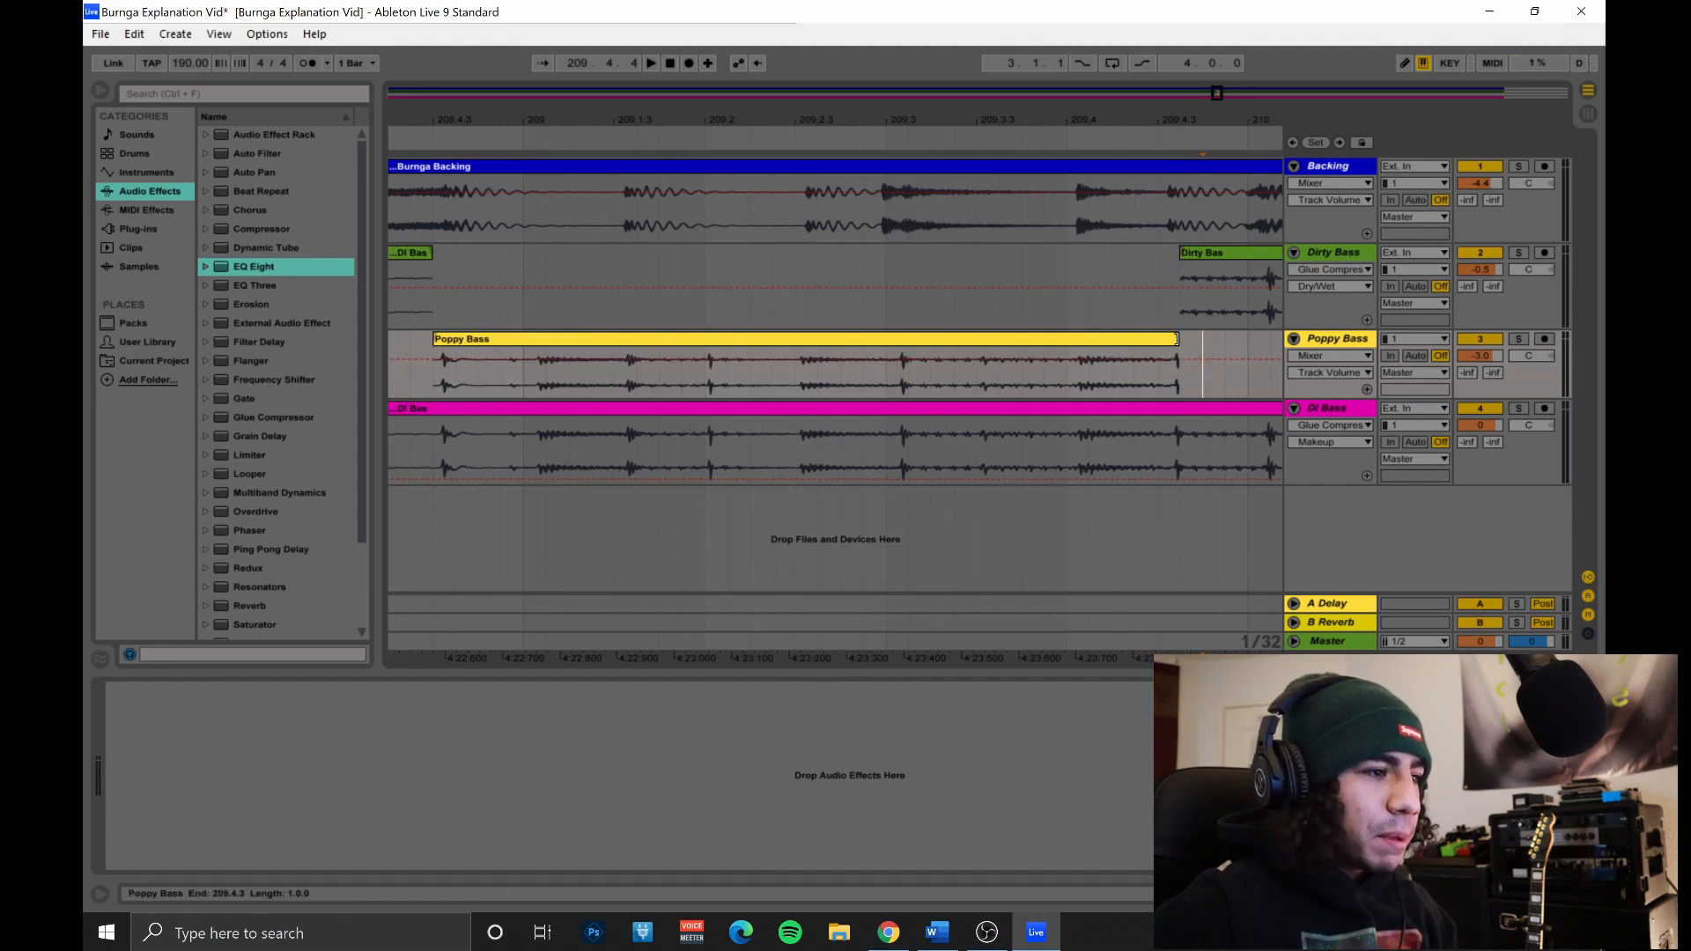
# Trim the end of the Poppy Bass clip slightly earlier and extend the following Dirty Bas clip's start back to meet it.
pyautogui.click(1177, 339)
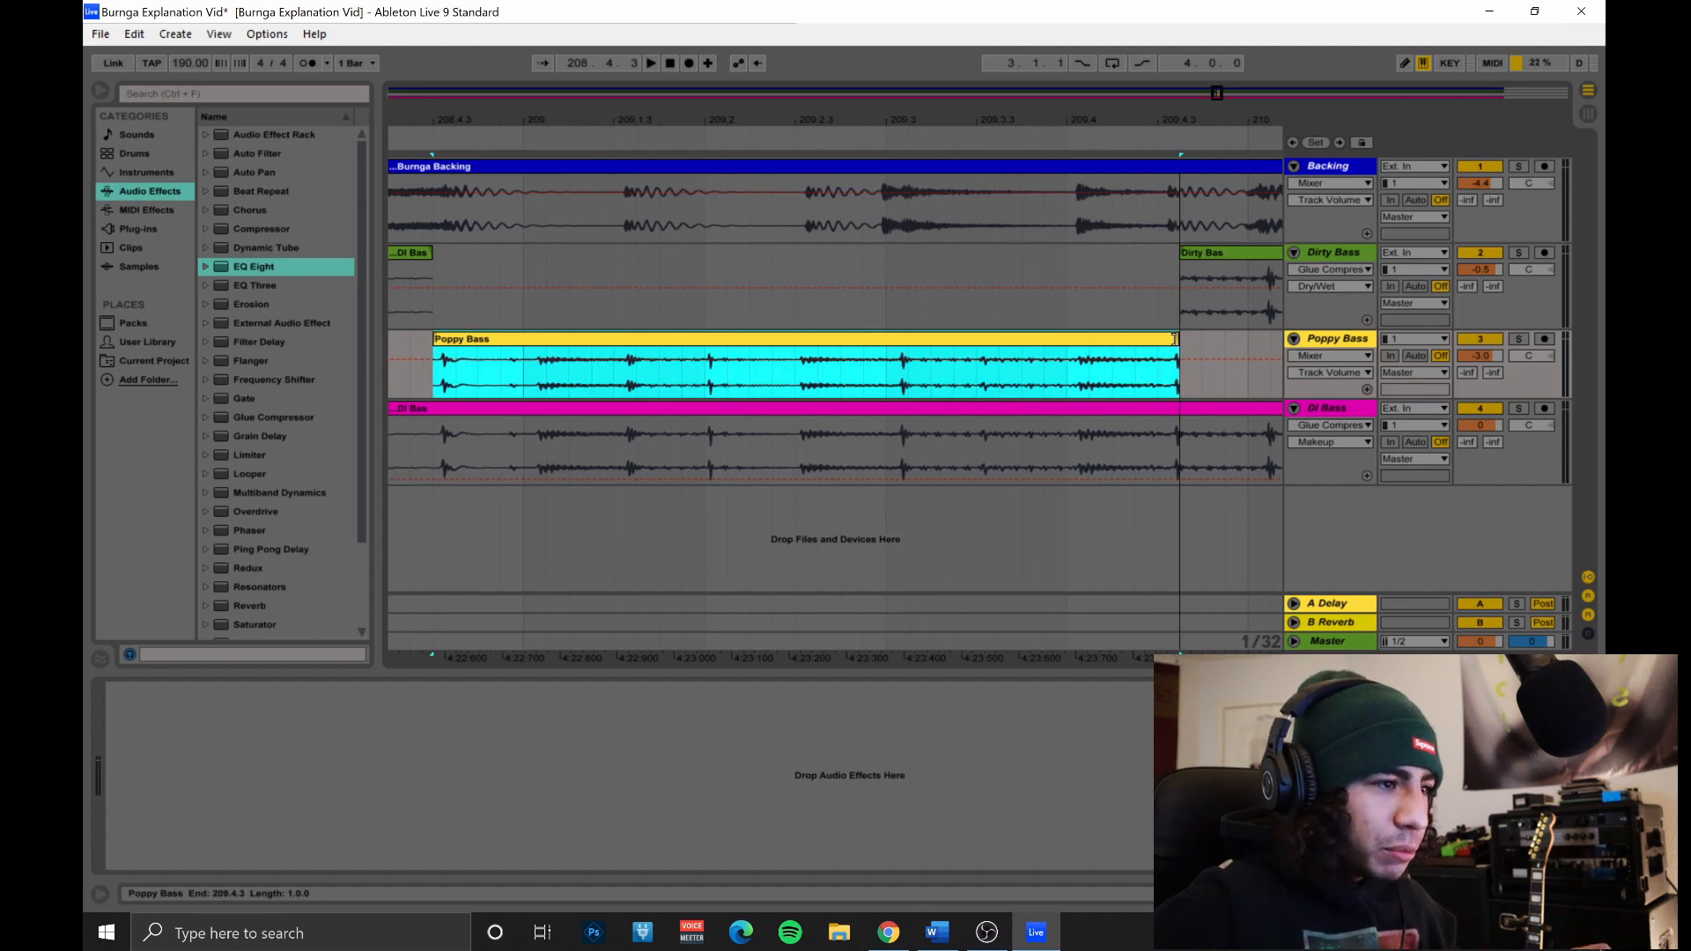
pyautogui.moveTo(1175, 339); pyautogui.dragTo(1172, 339)
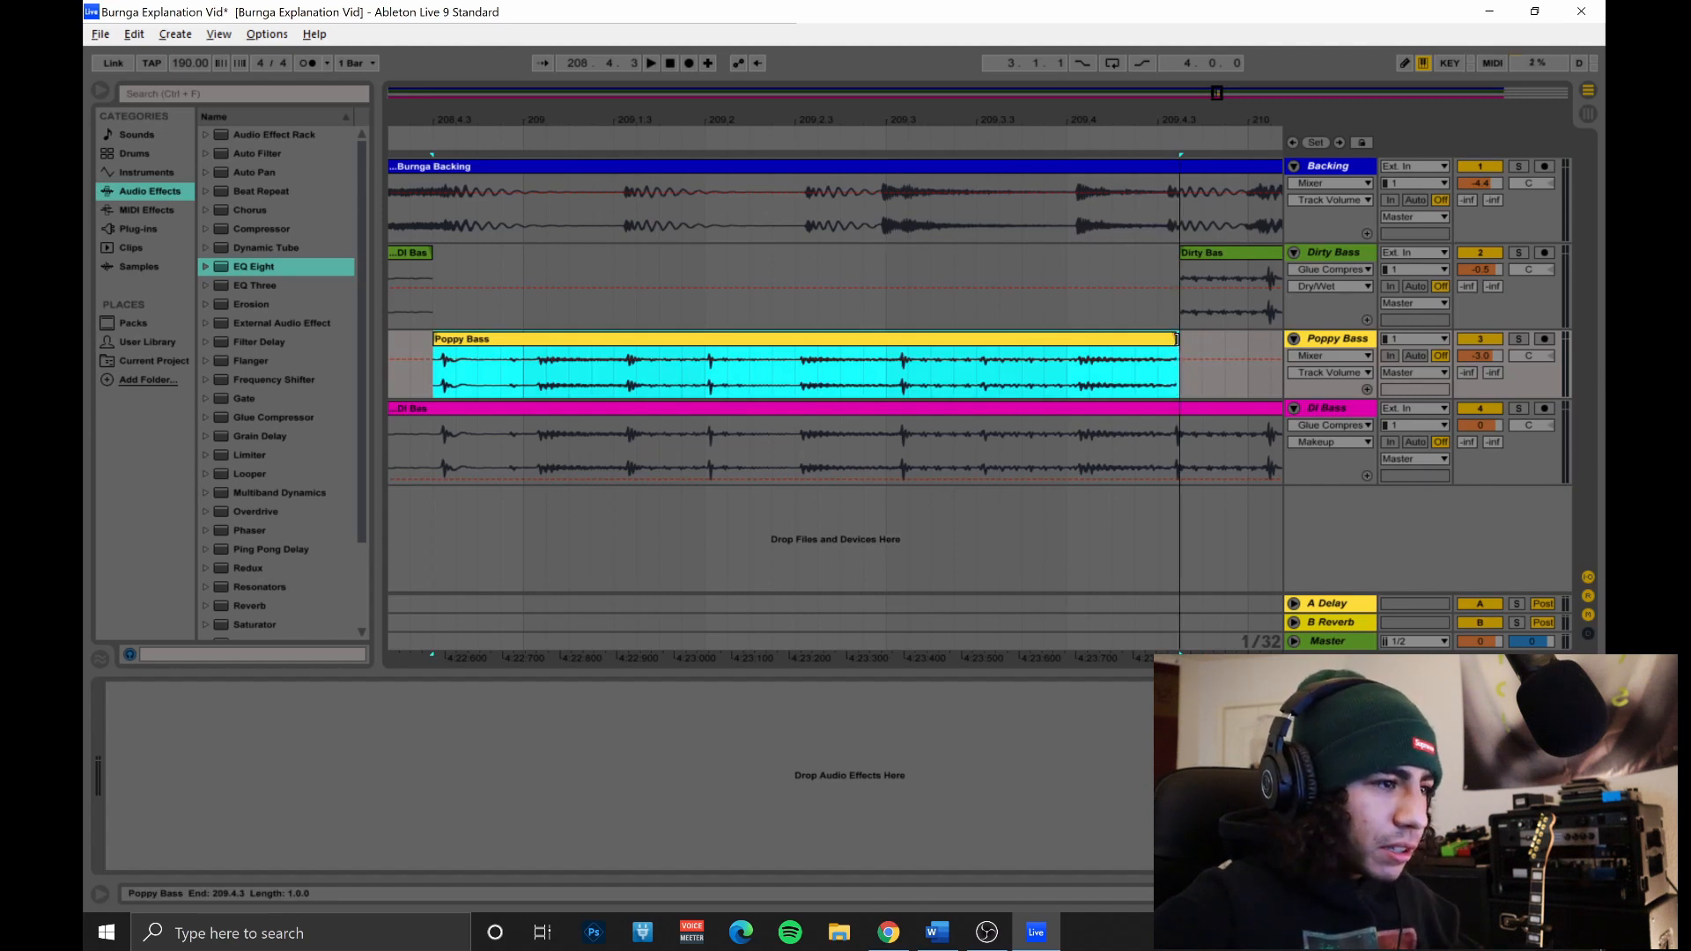
pyautogui.click(1180, 253)
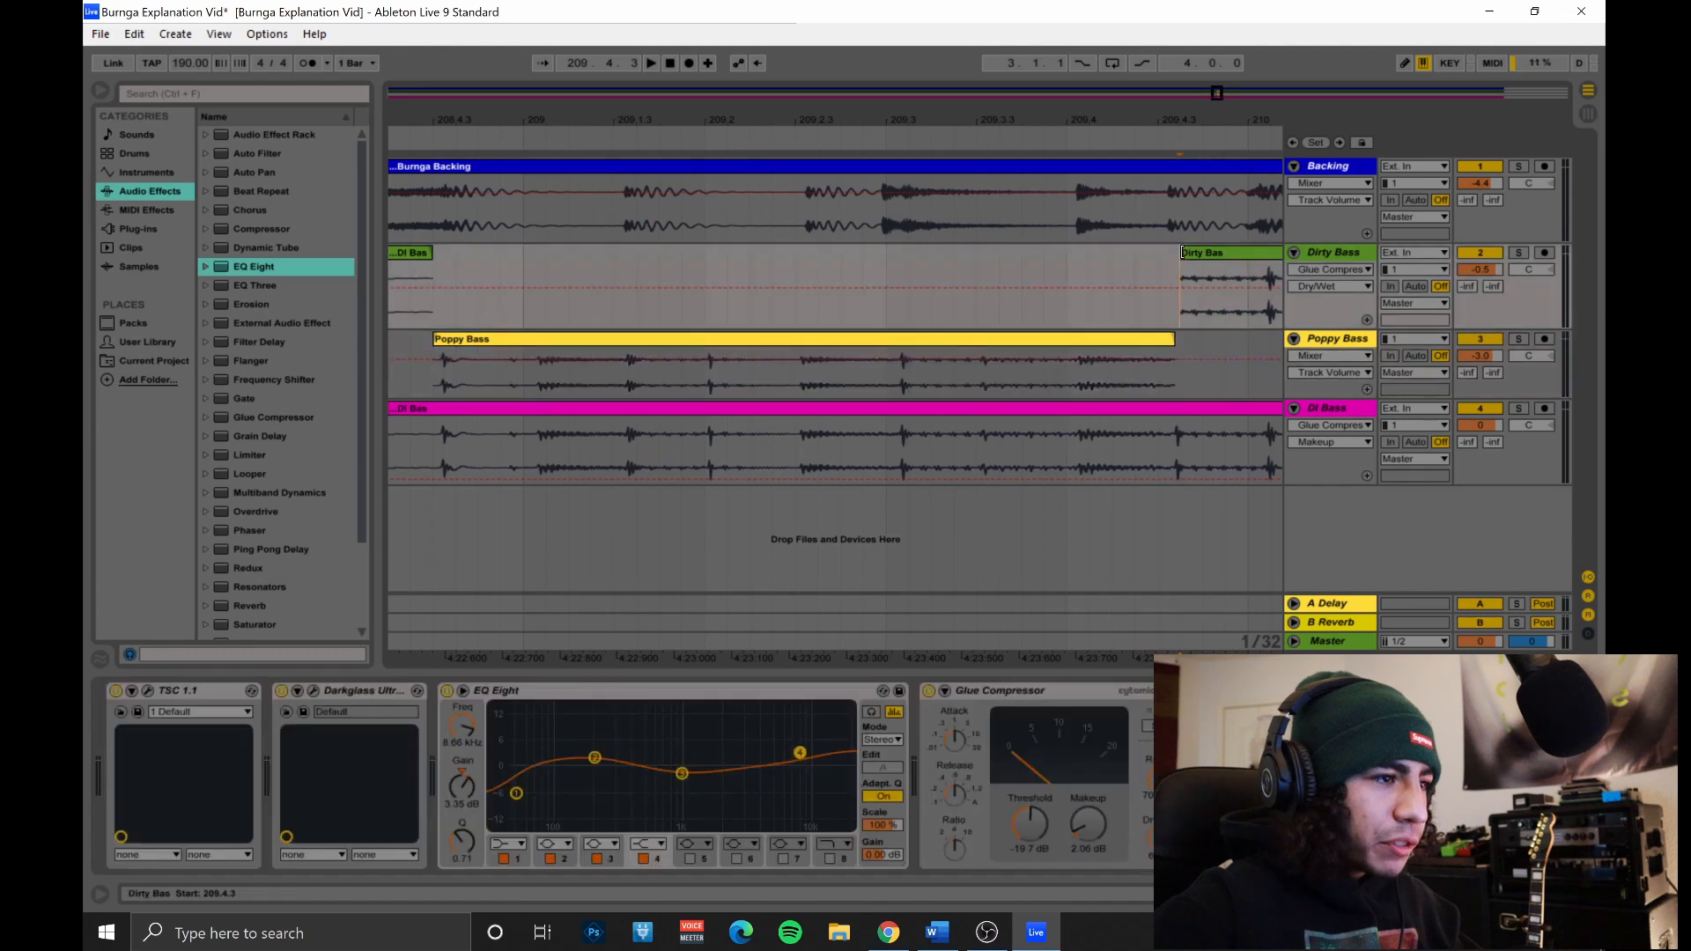
pyautogui.moveTo(1171, 255)
pyautogui.mouseDown()
pyautogui.moveTo(1155, 255)
pyautogui.moveTo(1174, 256)
pyautogui.mouseUp()
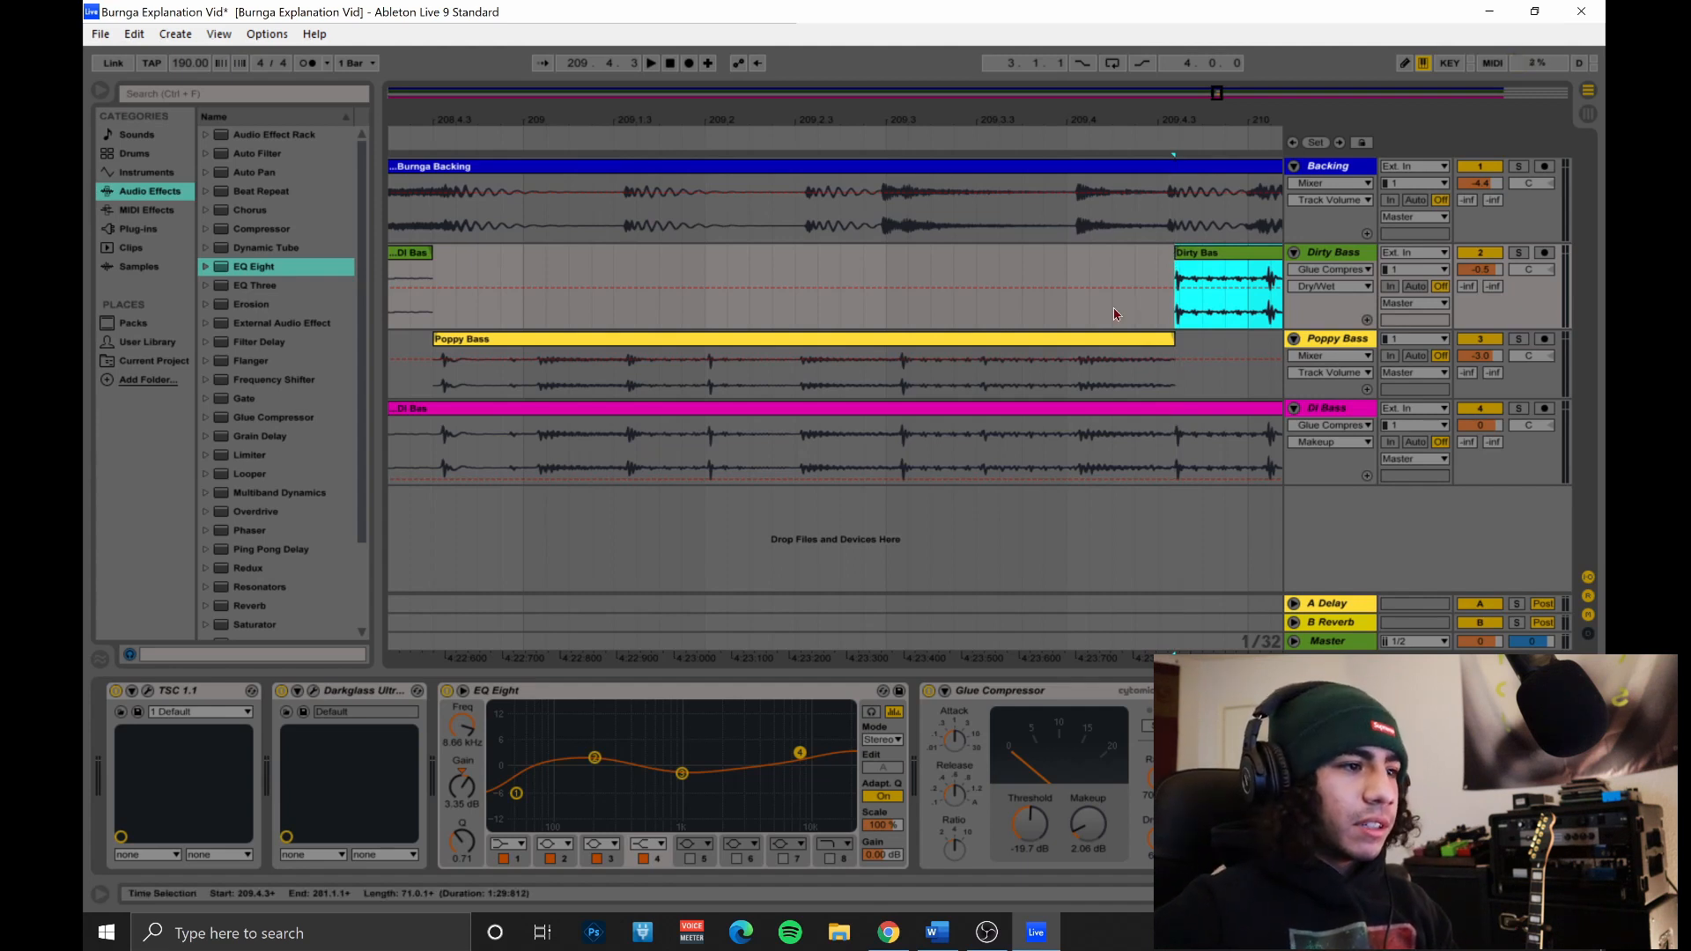
pyautogui.click(1136, 285)
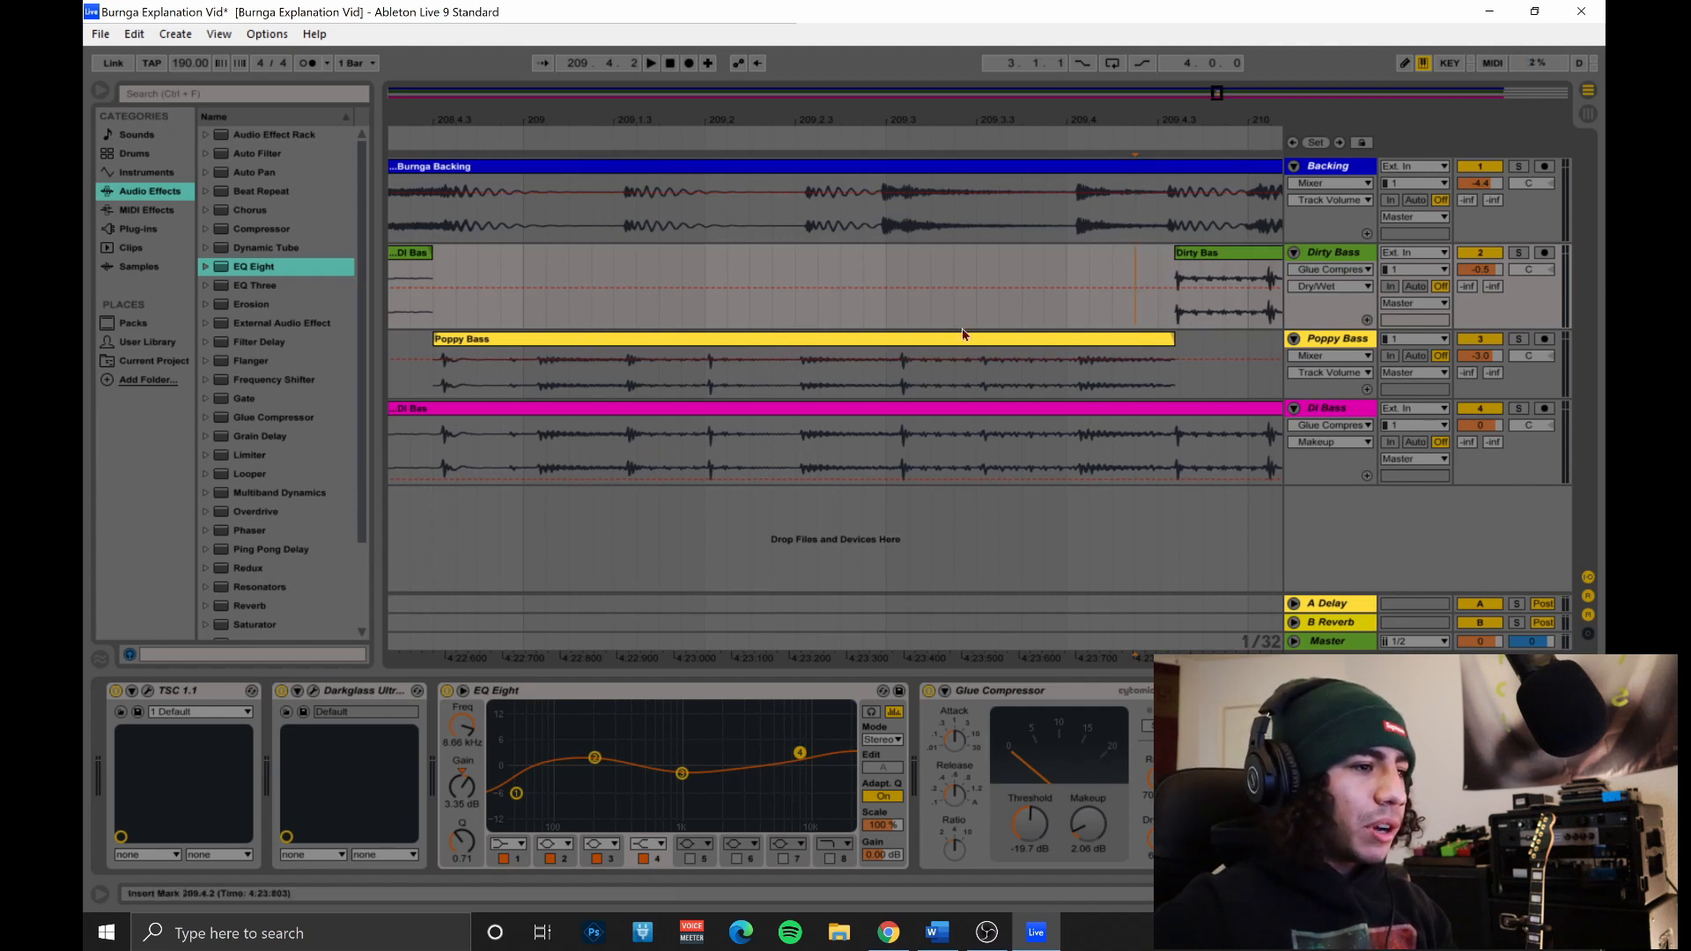
# Add the TSC 1.1 and Darkglass Ultra(x64) plug-ins to the Poppy Bass track and close their windows.
pyautogui.click(1325, 341)
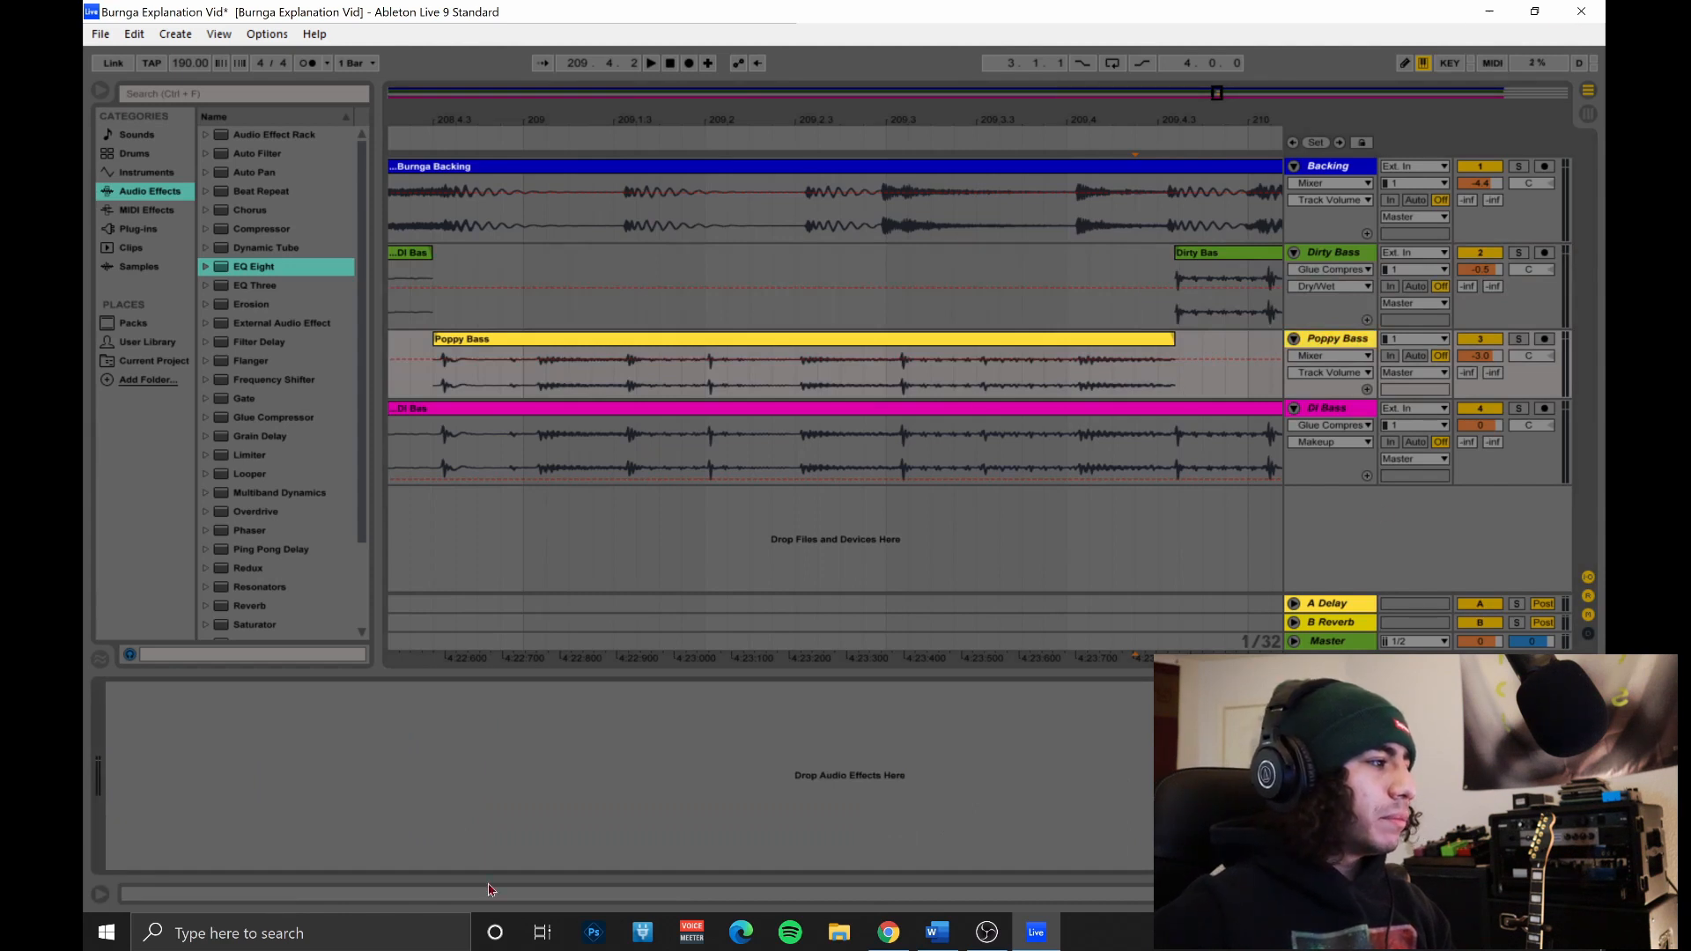
pyautogui.click(141, 230)
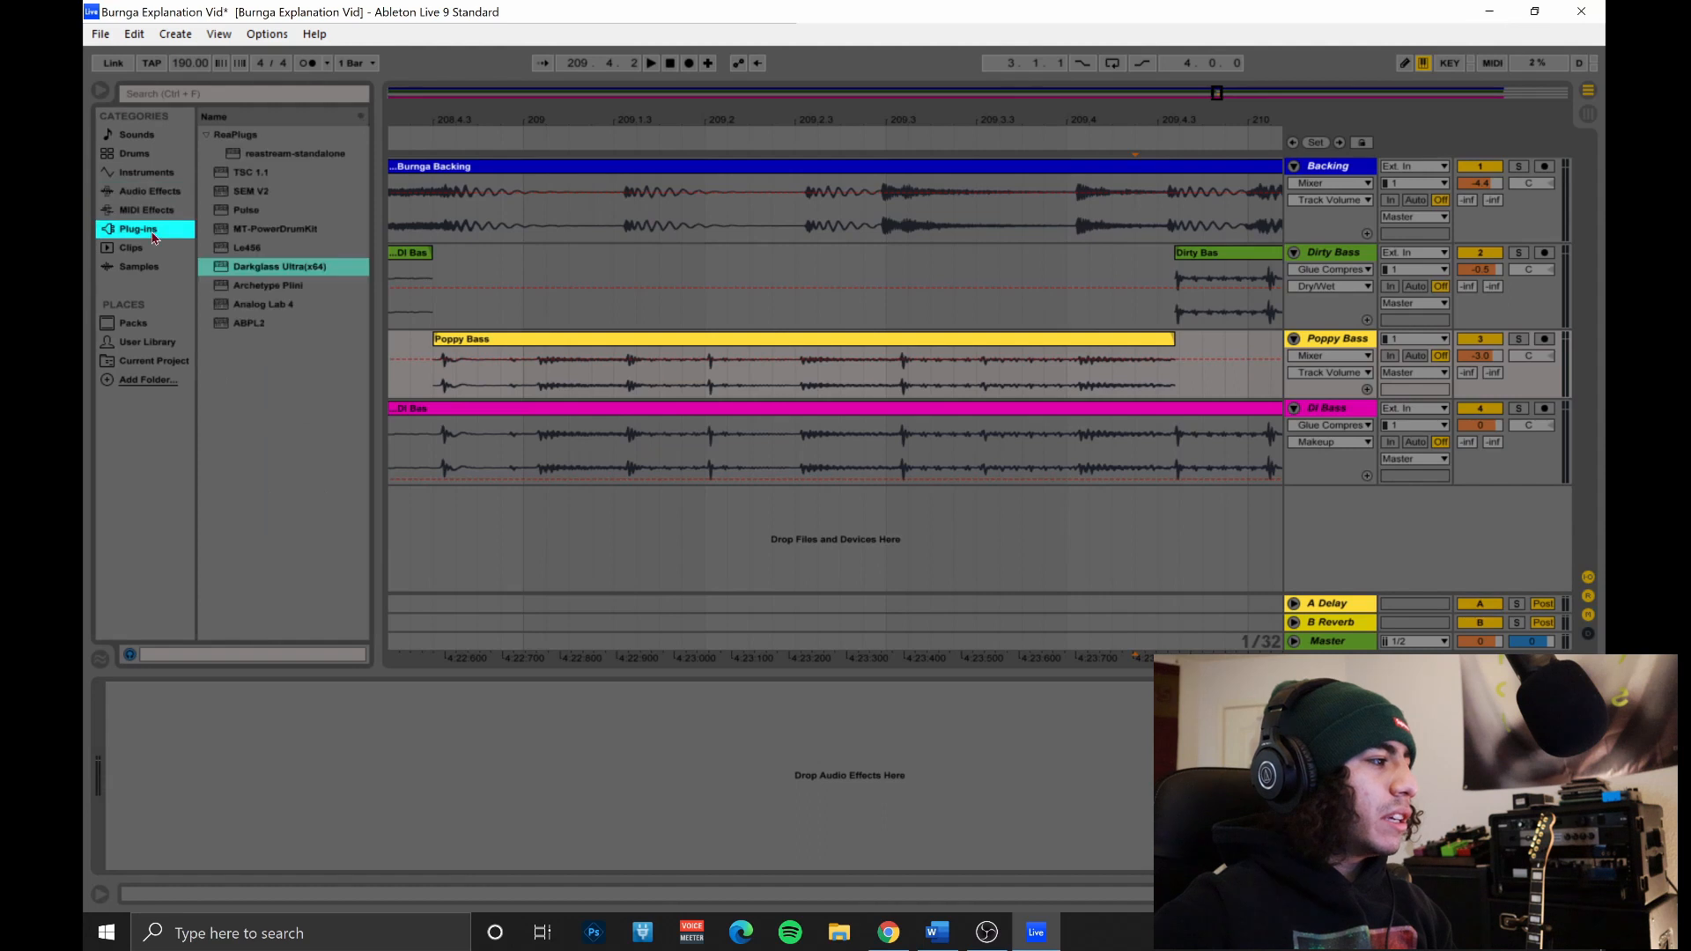
pyautogui.doubleClick(252, 174)
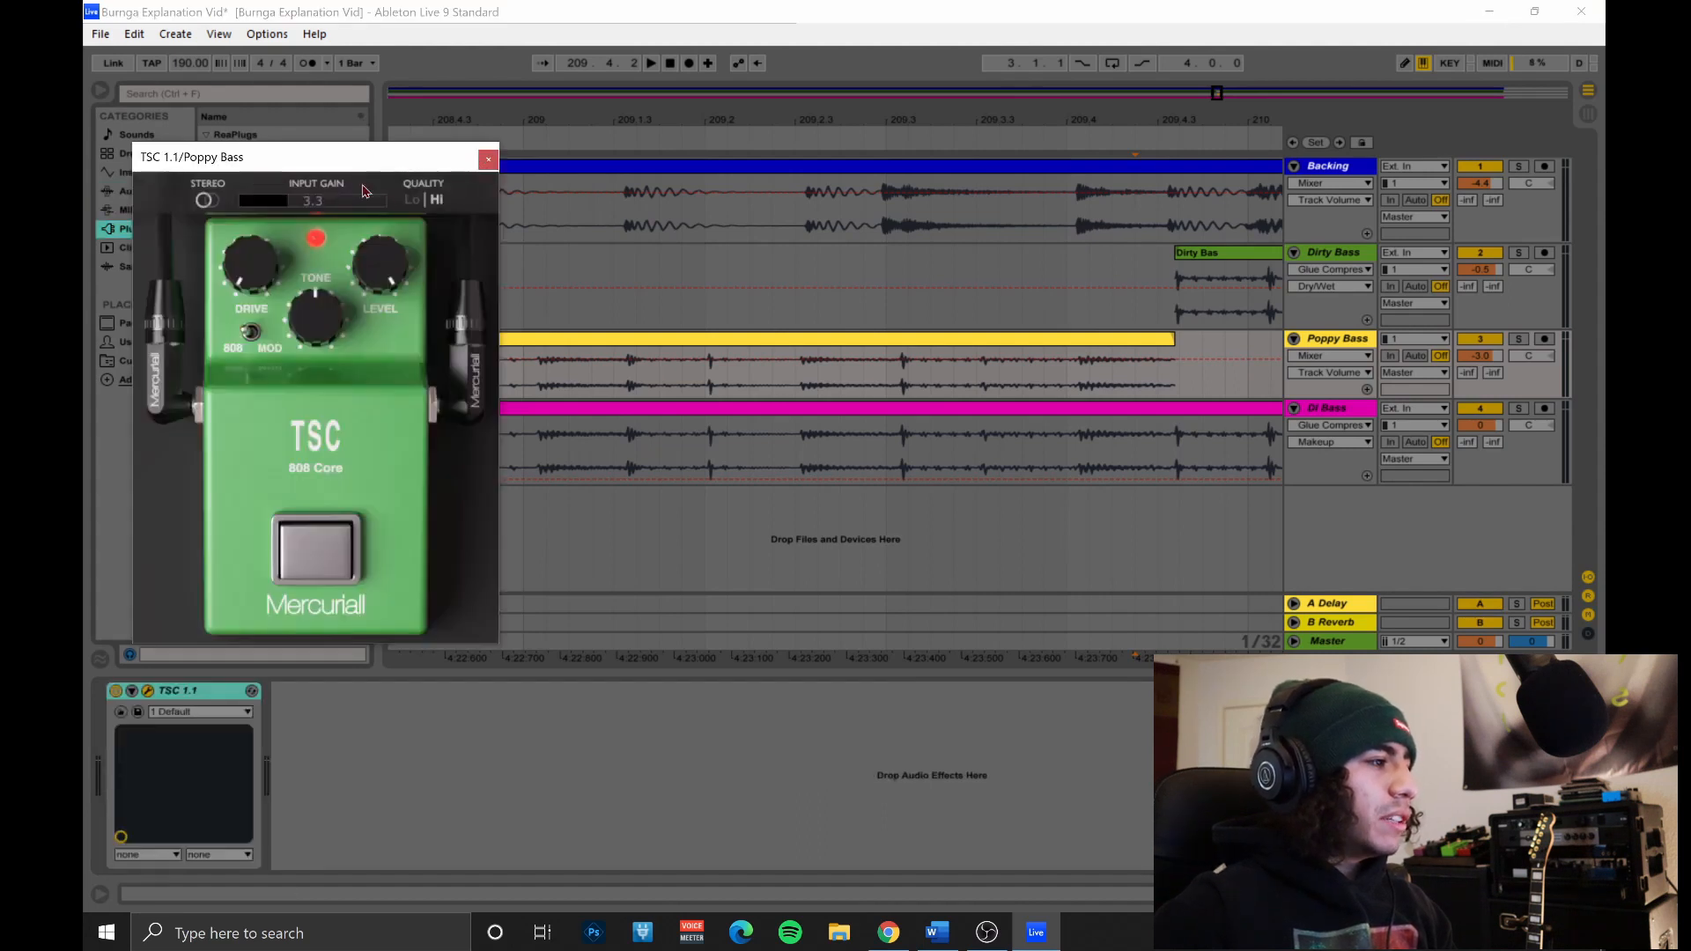
pyautogui.click(488, 162)
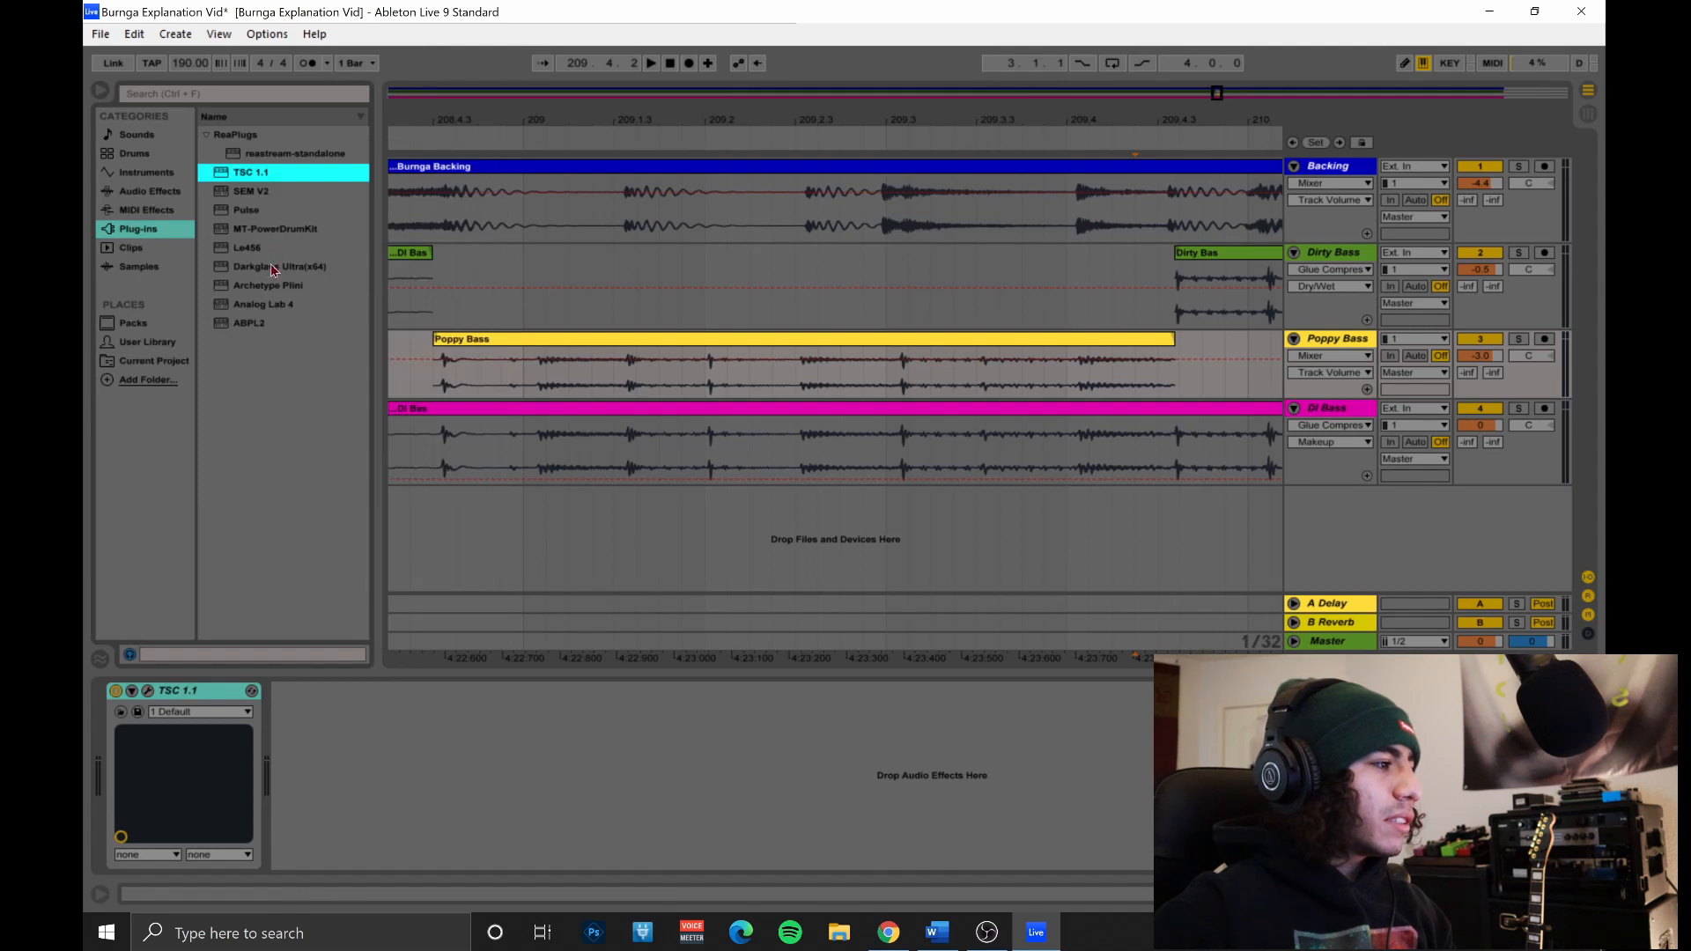
pyautogui.doubleClick(273, 268)
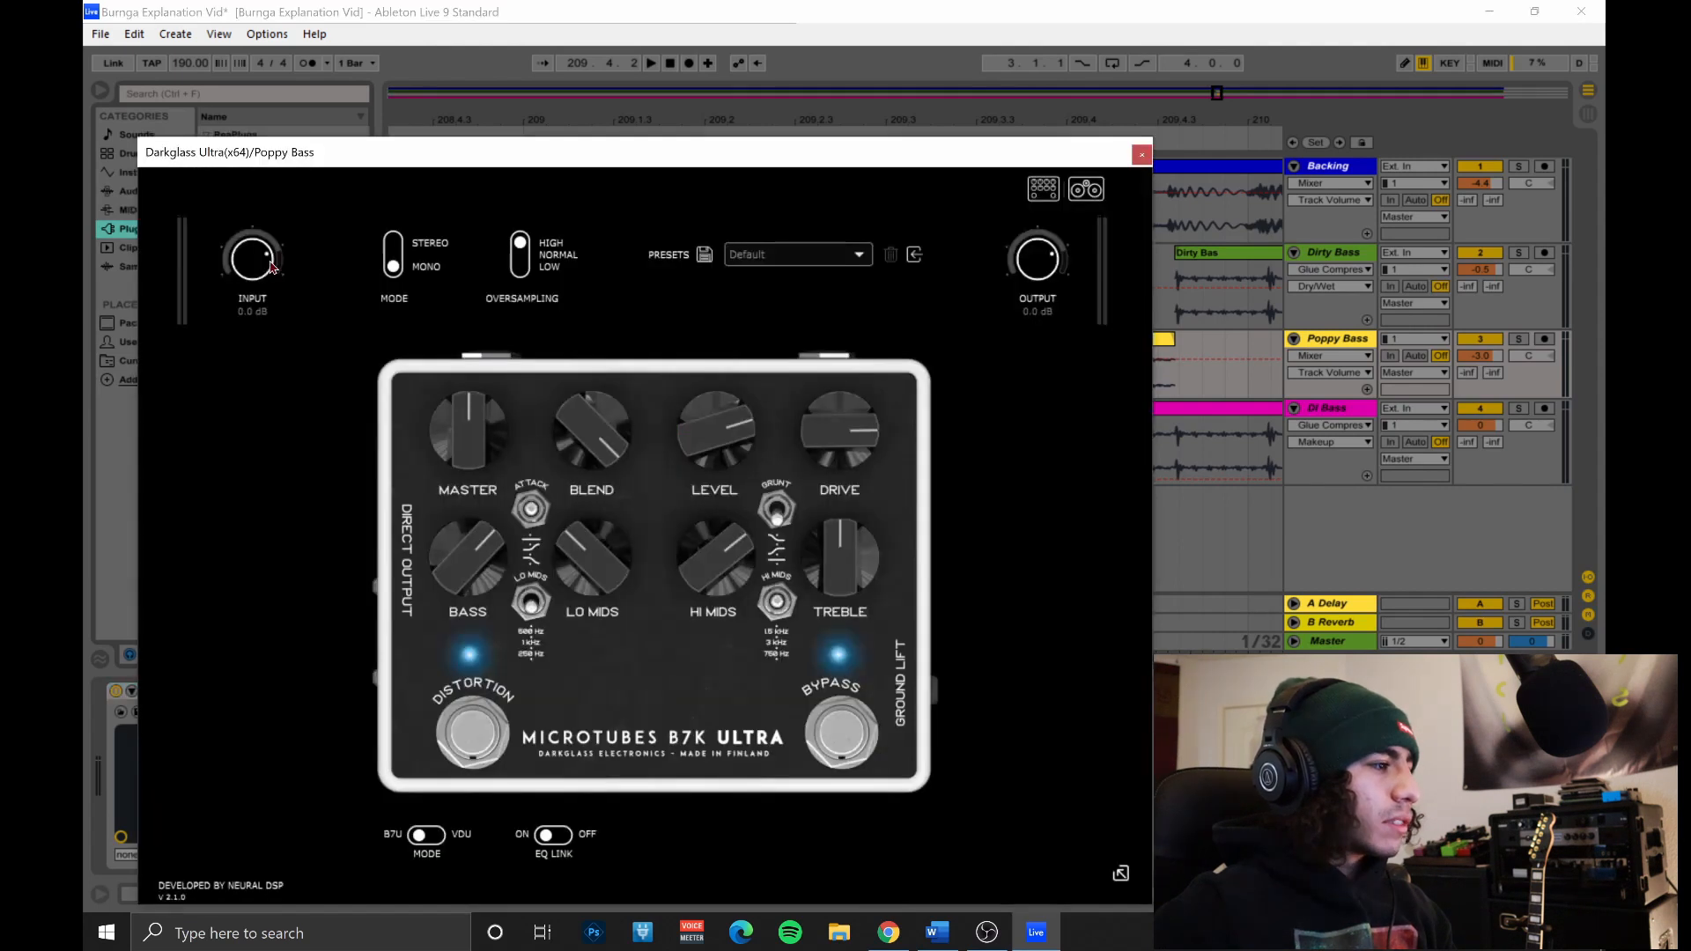
pyautogui.click(1135, 173)
# Add an EQ Eight and a Glue Compressor after the plug-ins on the Poppy Bass track.
pyautogui.click(175, 212)
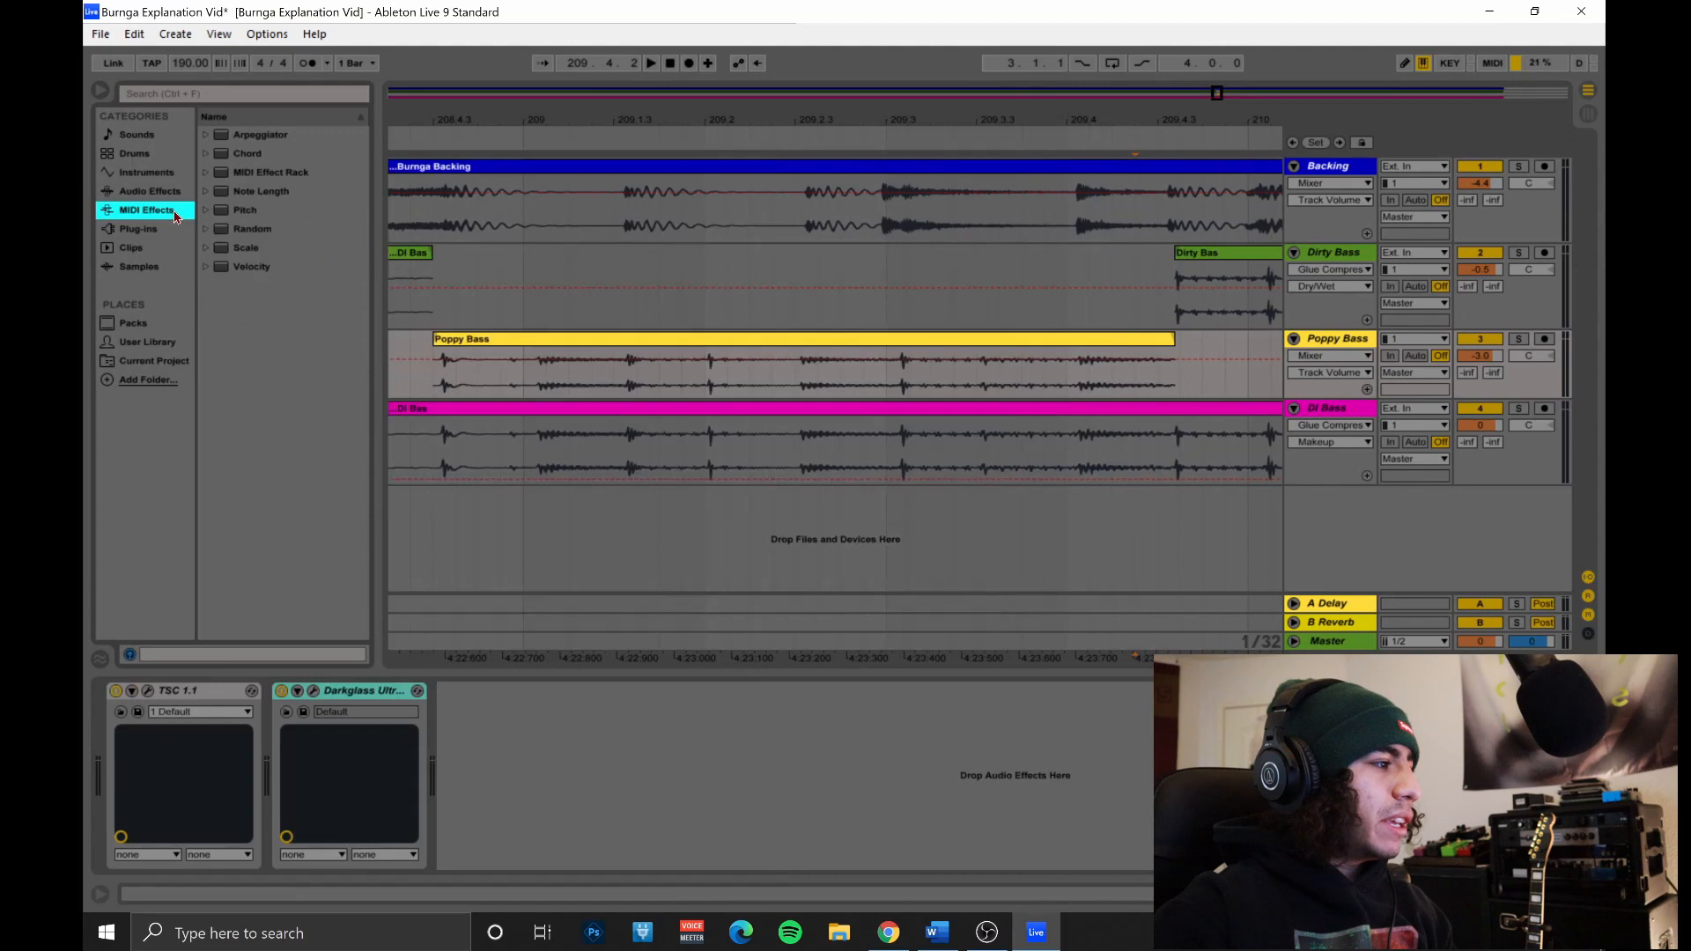
pyautogui.click(167, 195)
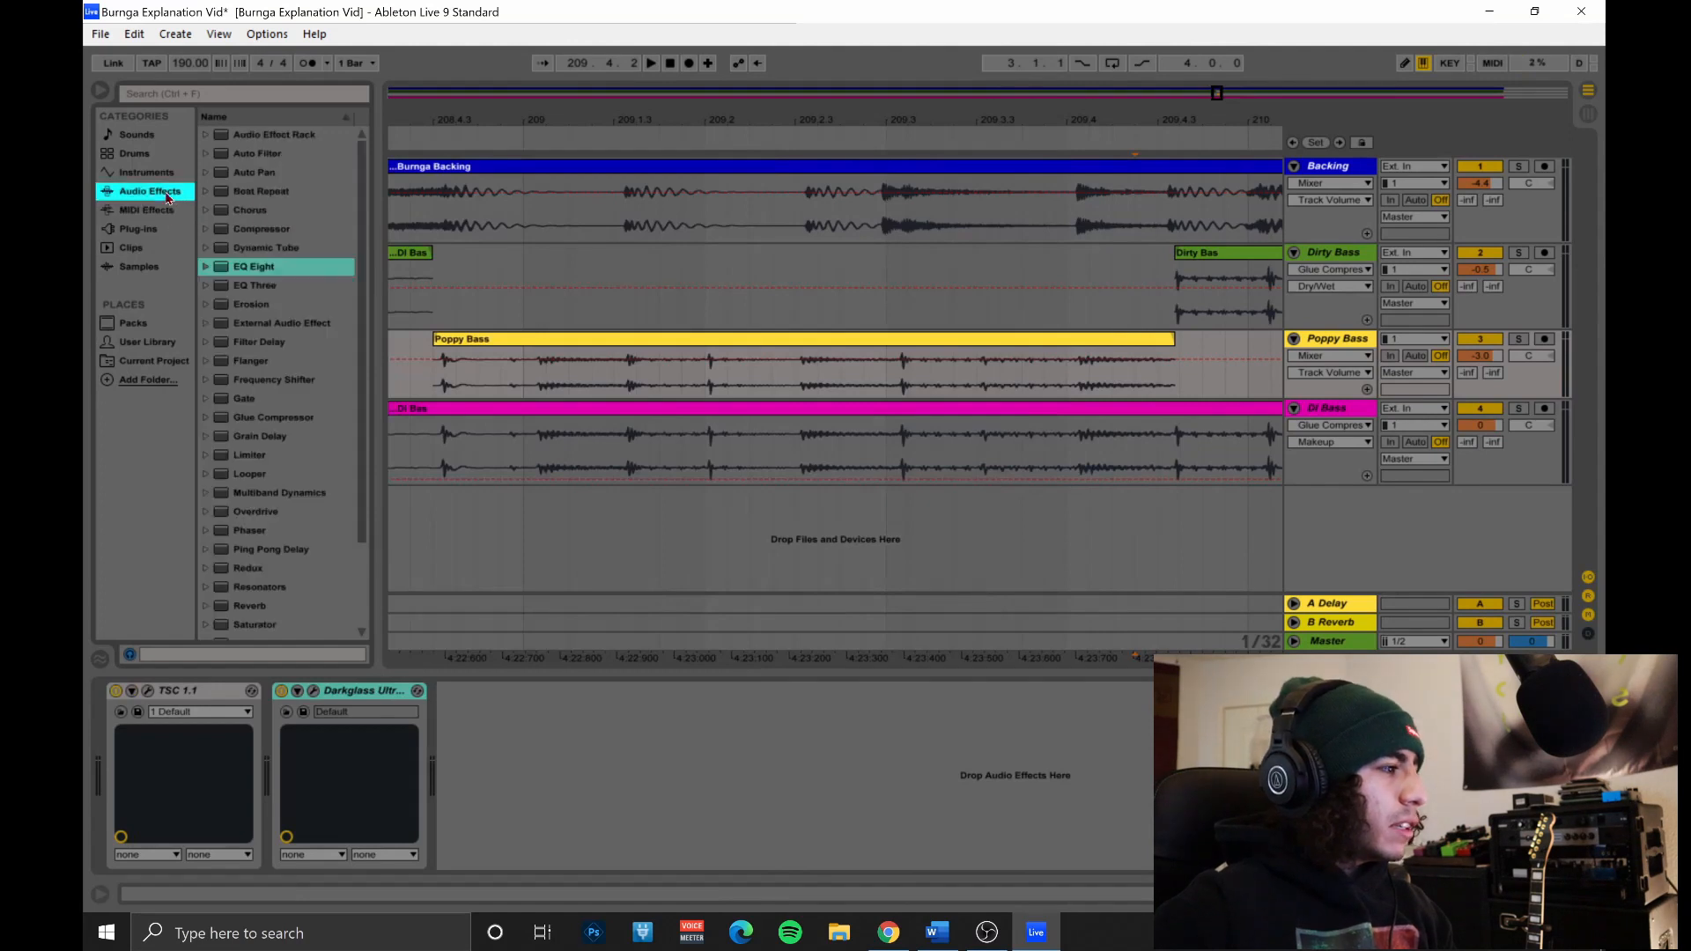
pyautogui.doubleClick(246, 266)
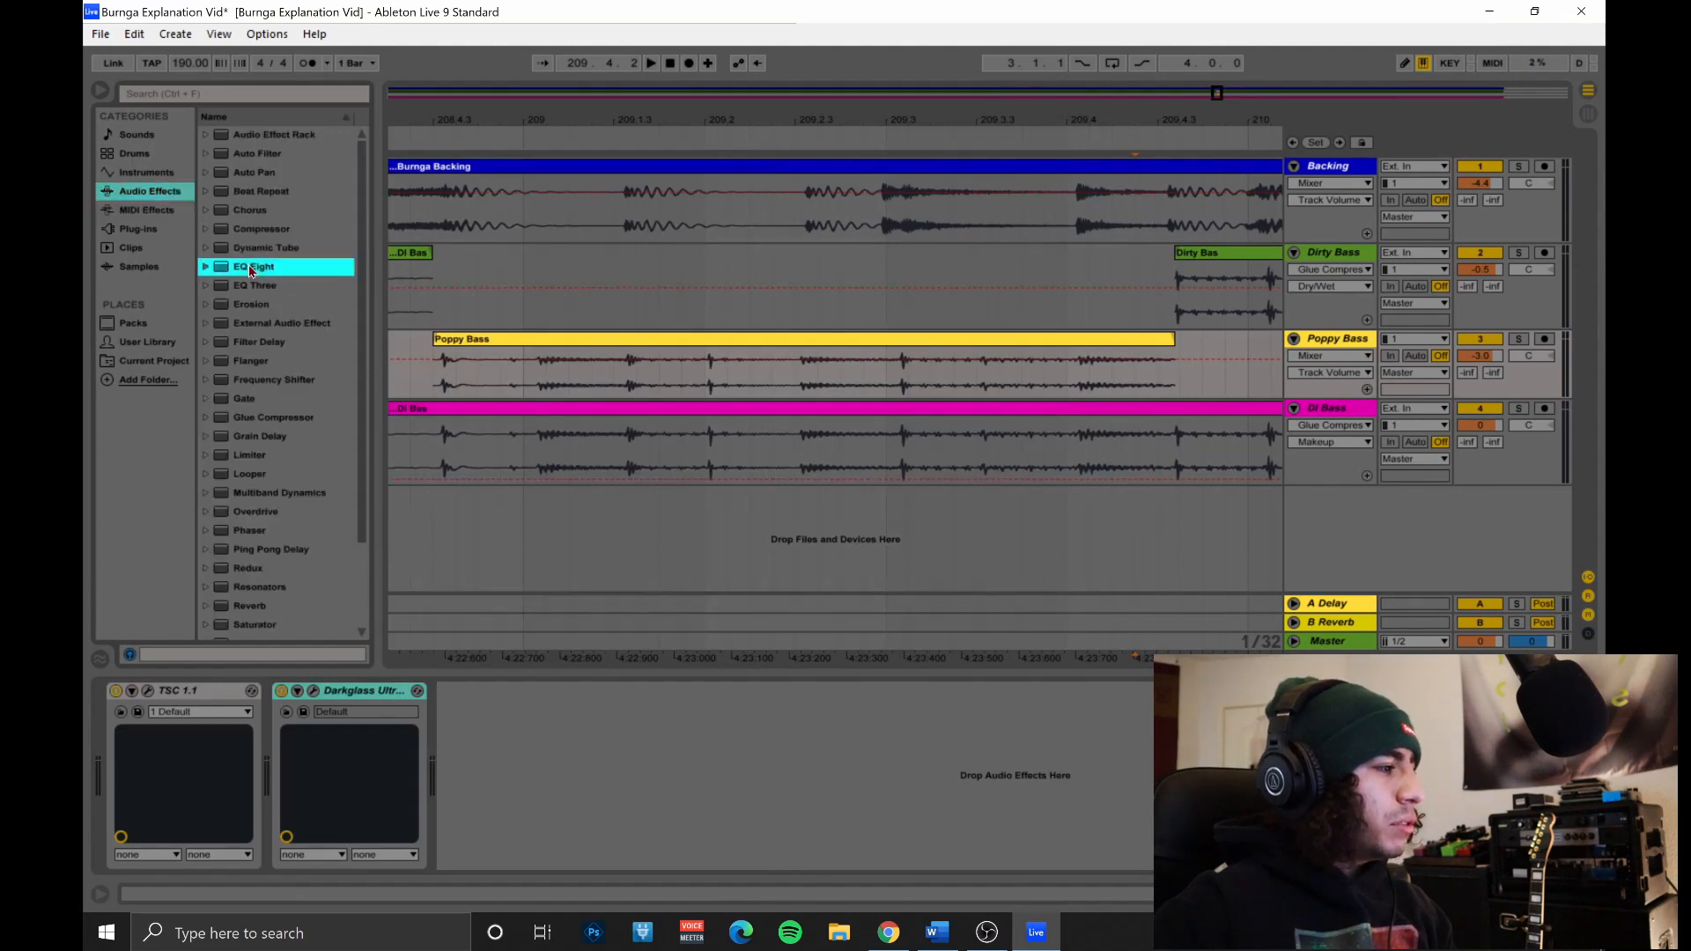
pyautogui.doubleClick(269, 419)
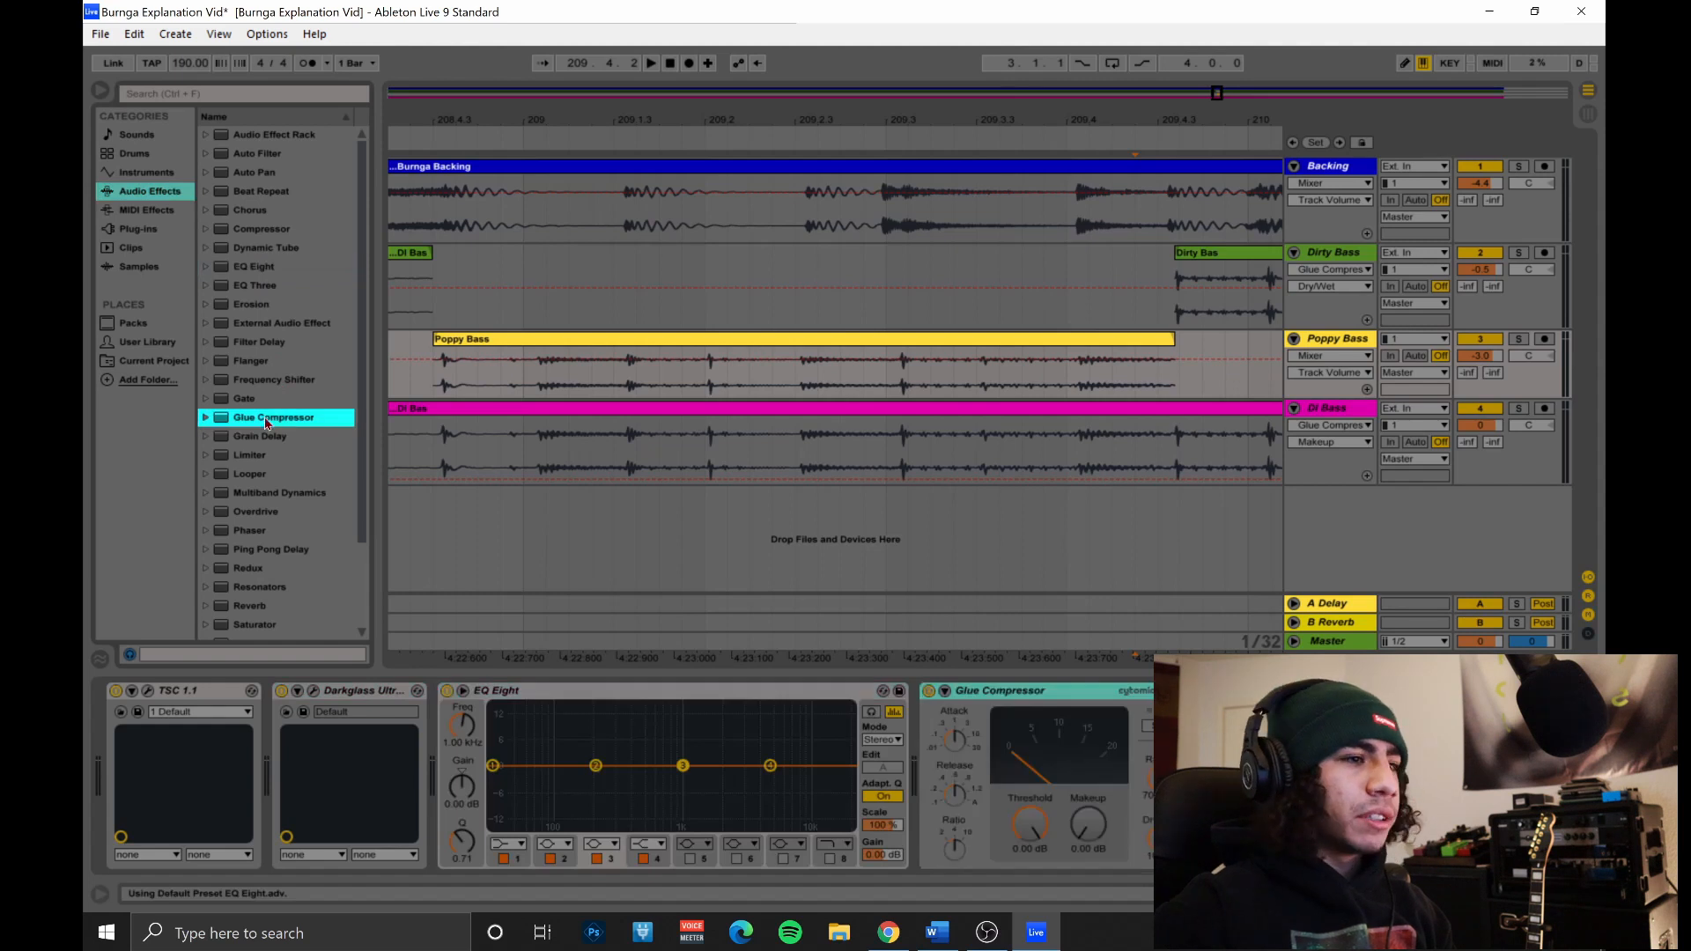
# Raise the tone on the Poppy Bass track's TSC 1.1 pedal and close its window.
pyautogui.click(410, 366)
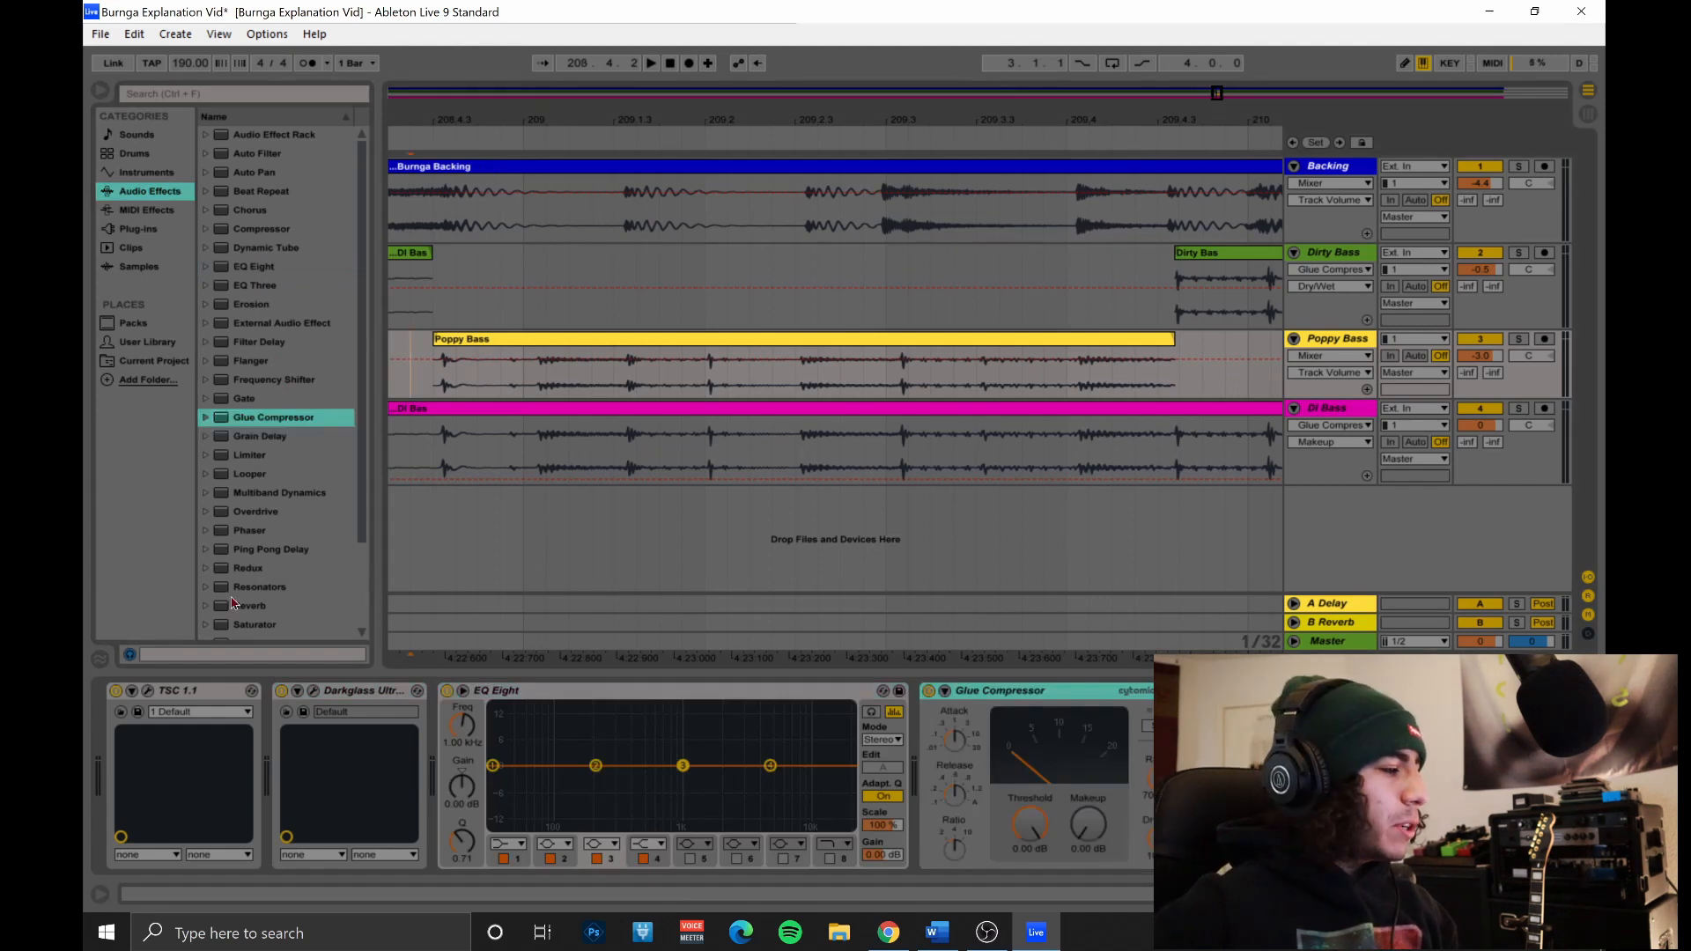
pyautogui.click(148, 691)
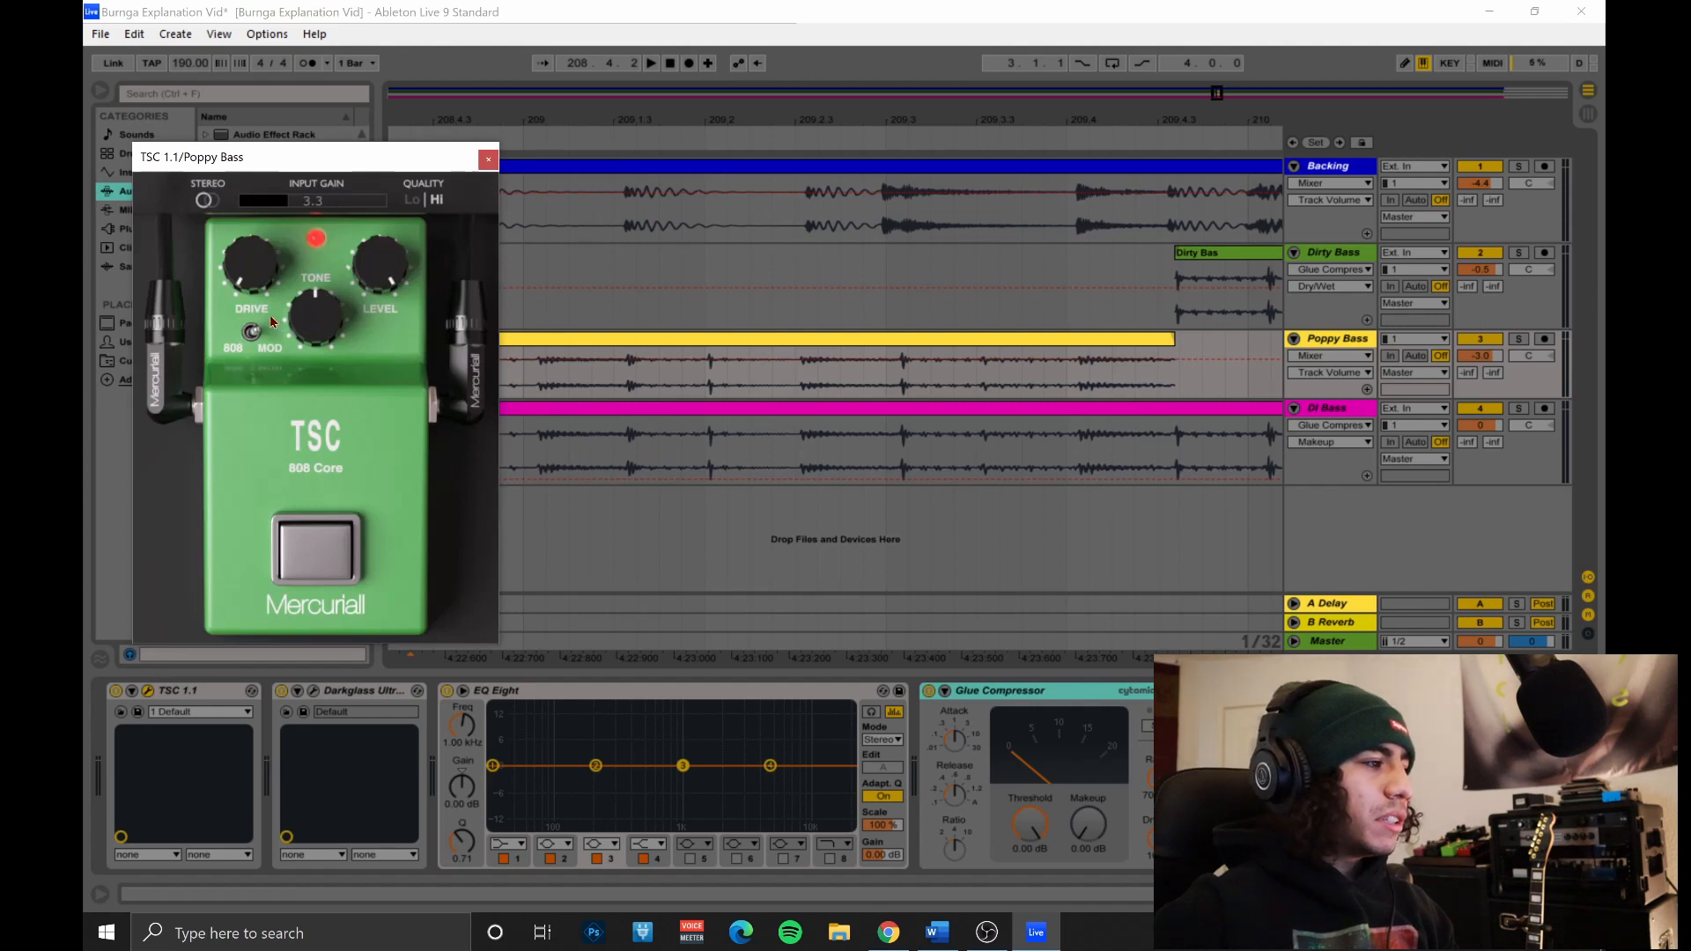
pyautogui.moveTo(310, 319); pyautogui.dragTo(299, 240)
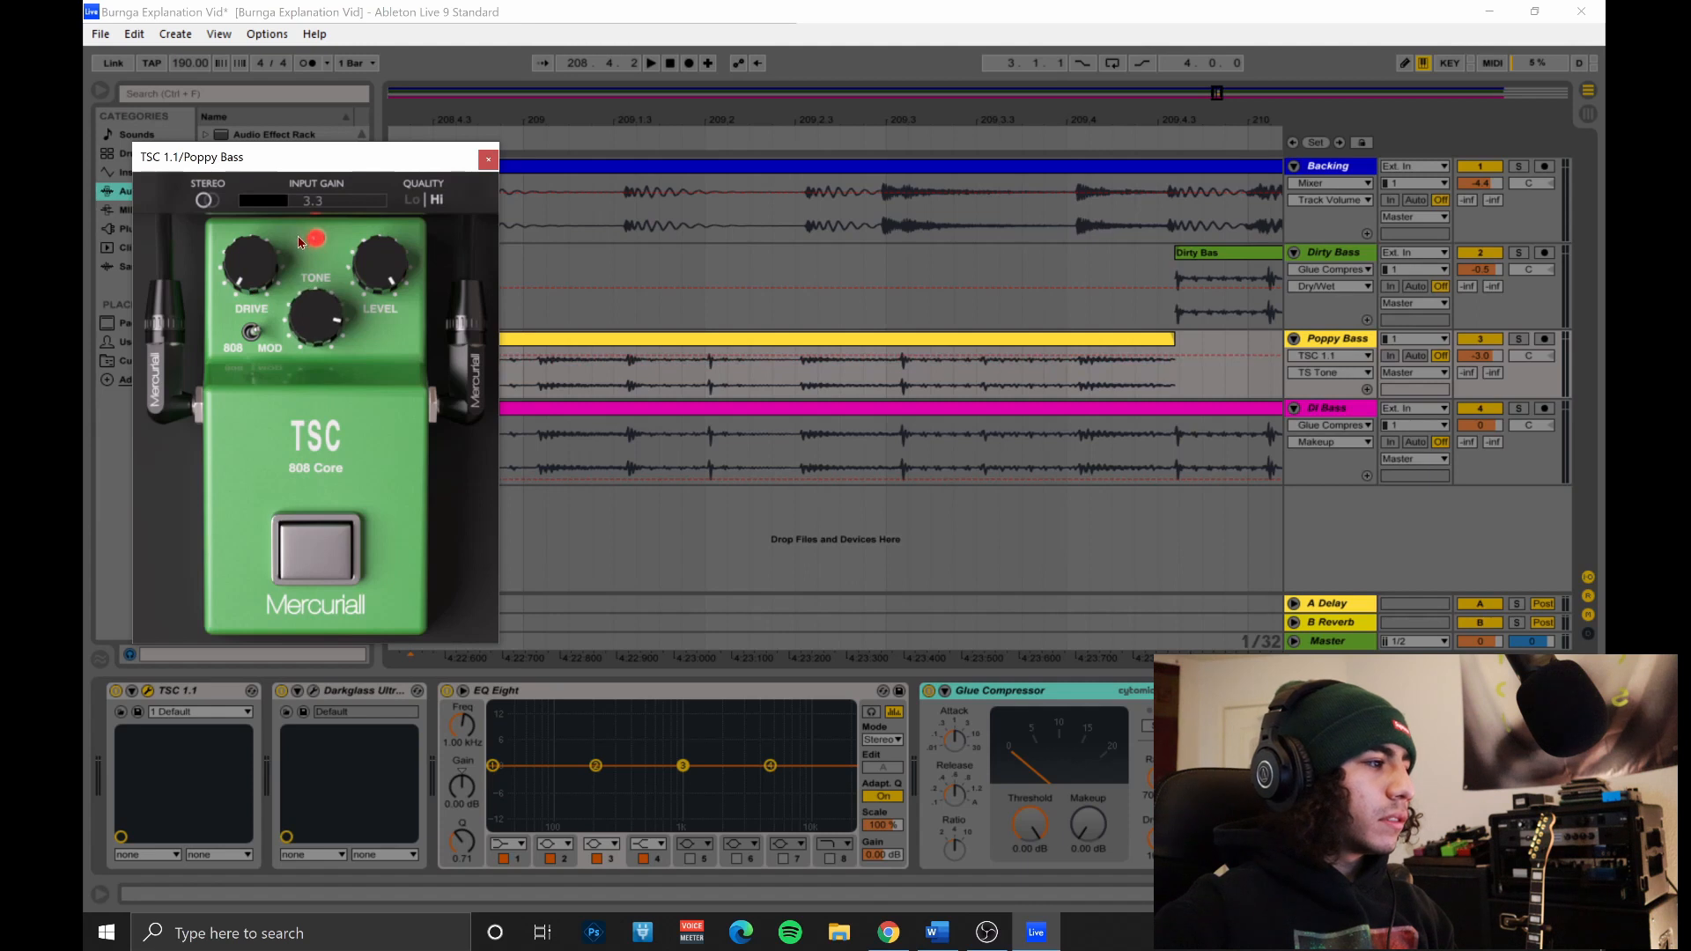
pyautogui.click(488, 161)
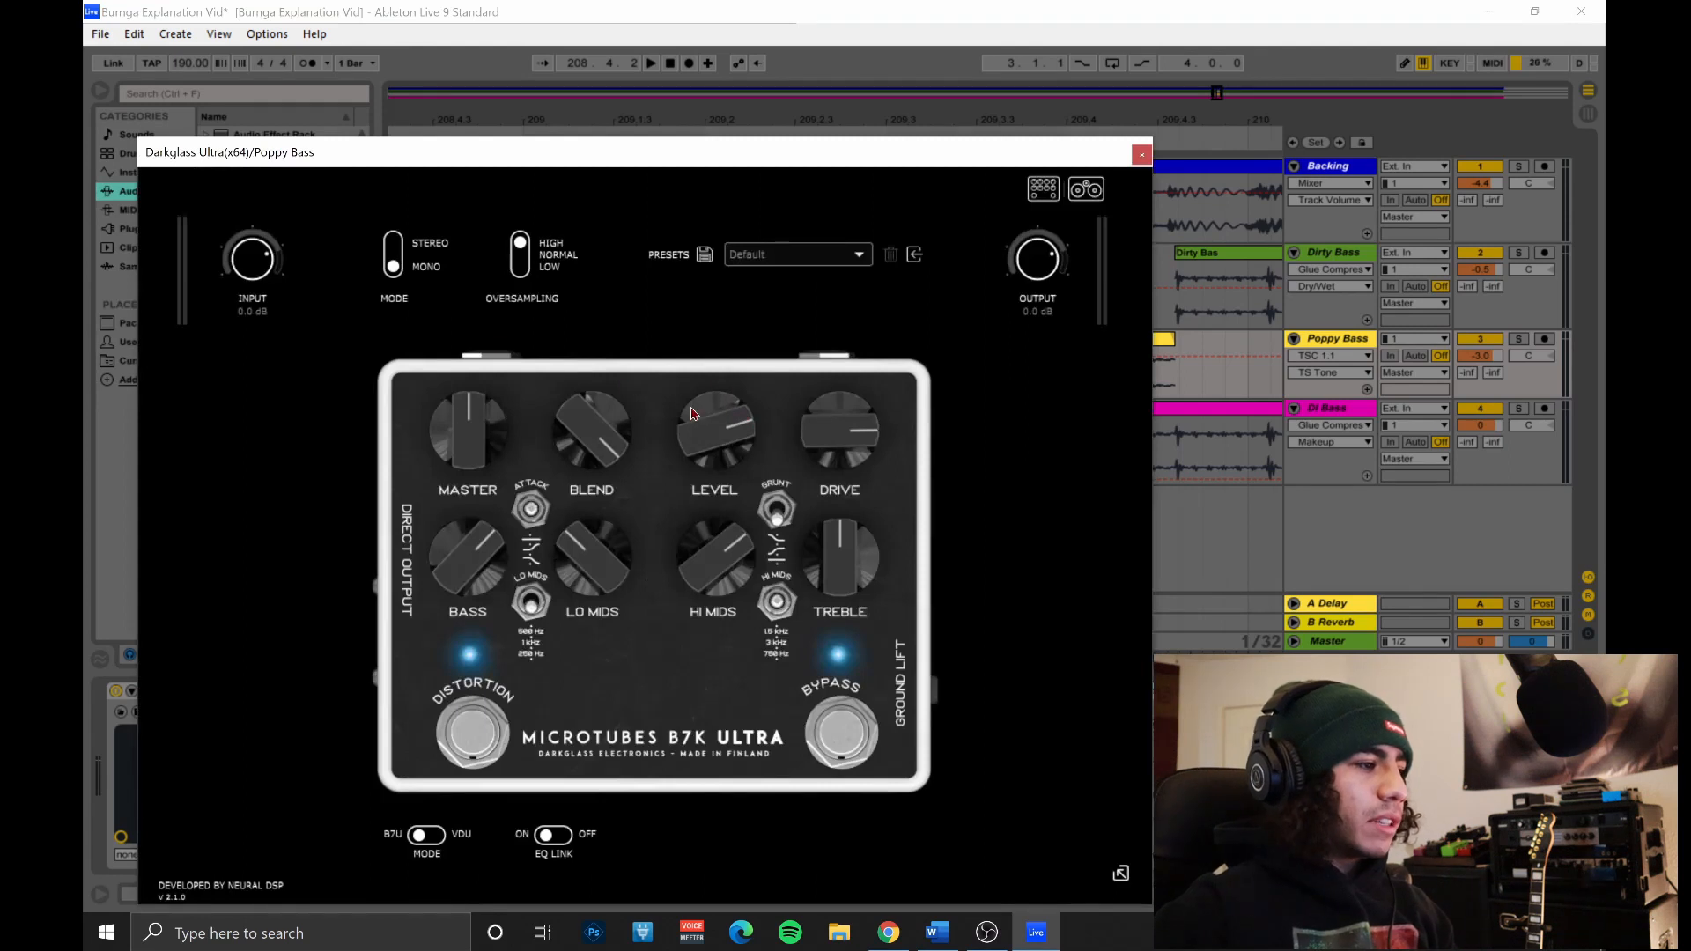
# On the Poppy Bass Darkglass pedal, lower blend and drive, nudge level up, and flip Attack up and Grunt to its middle position.
pyautogui.moveTo(789, 155); pyautogui.dragTo(886, 87)
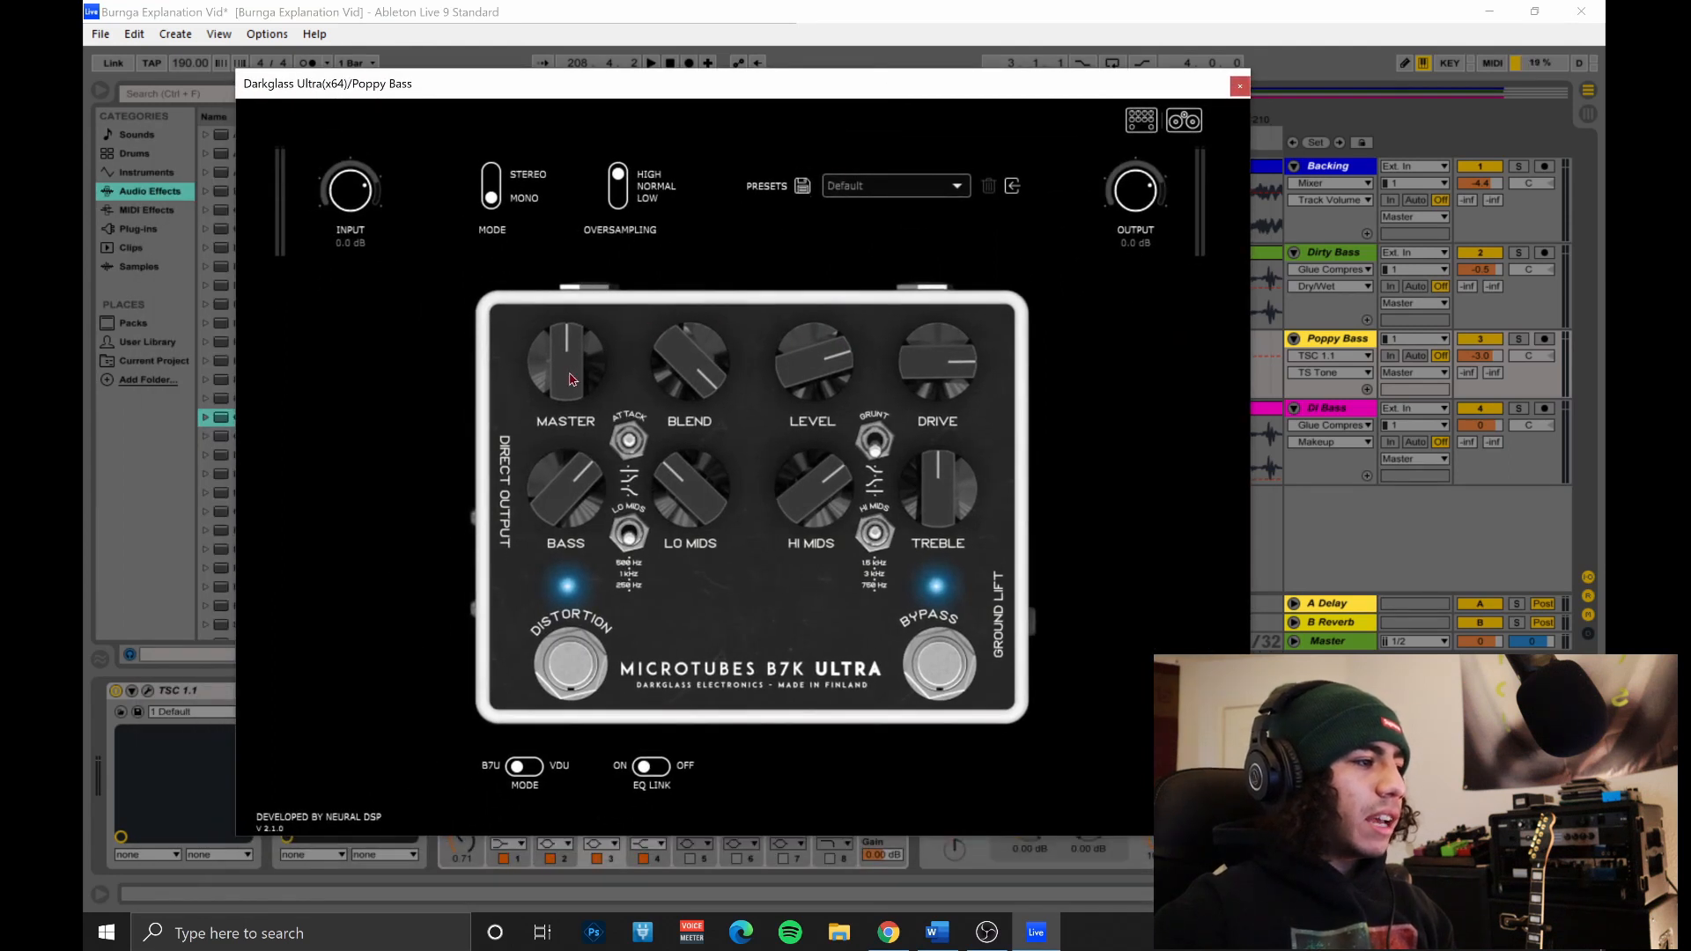
pyautogui.moveTo(674, 350); pyautogui.dragTo(690, 511)
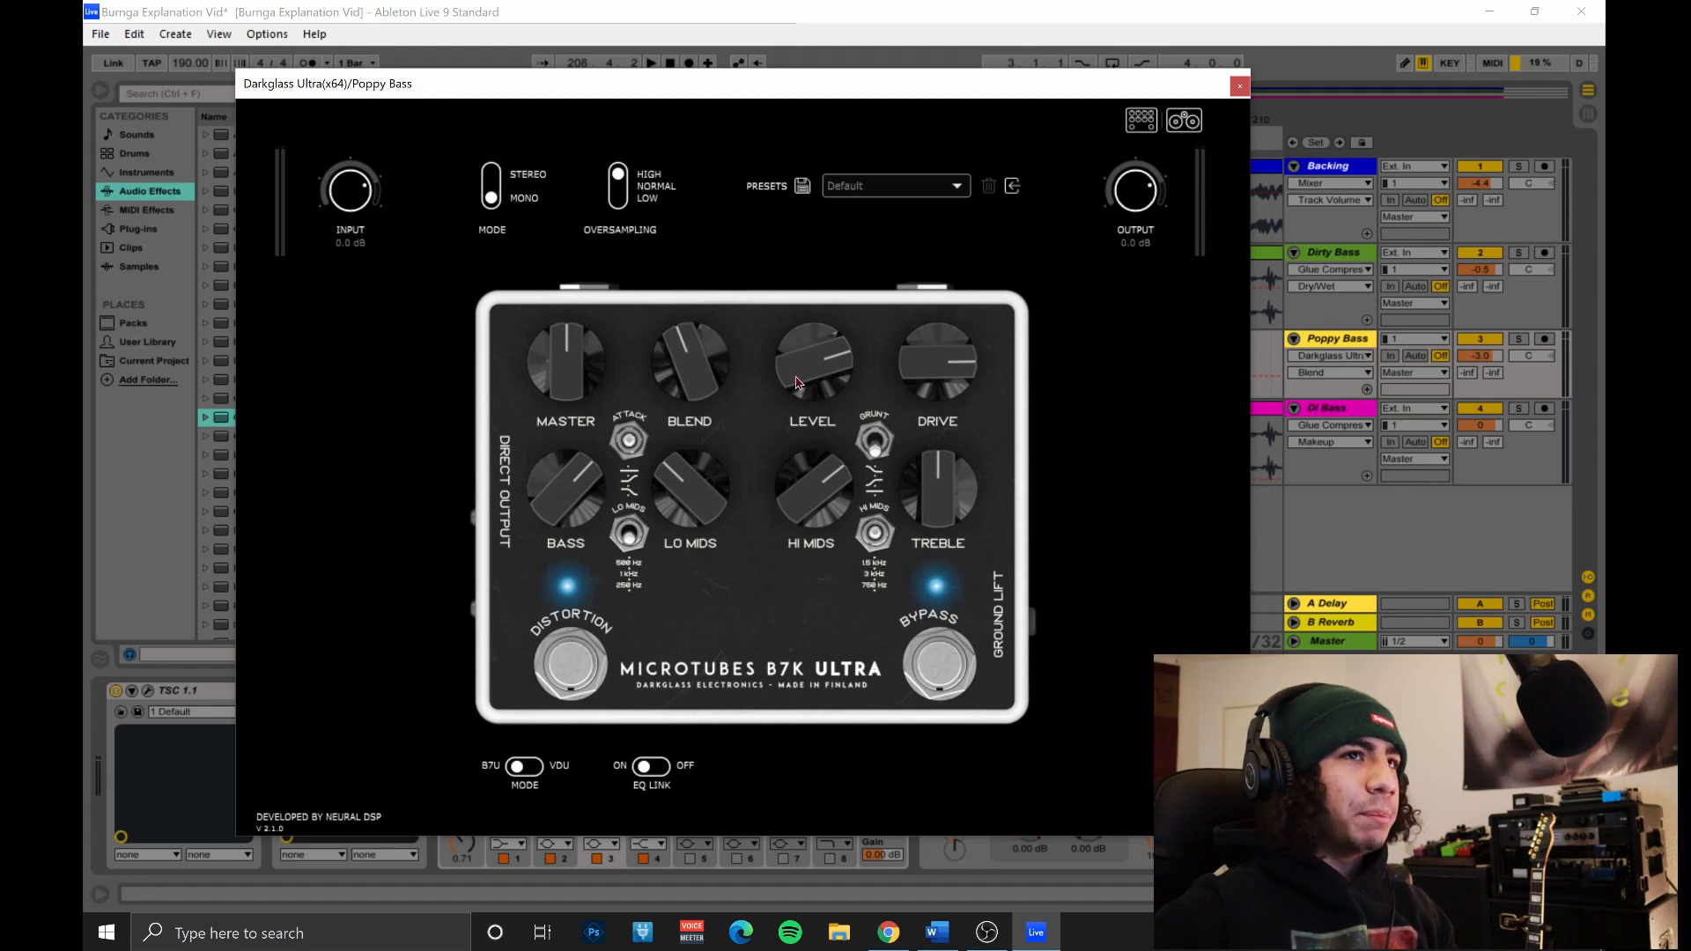
pyautogui.moveTo(789, 389); pyautogui.dragTo(786, 380)
pyautogui.moveTo(922, 377); pyautogui.dragTo(907, 421)
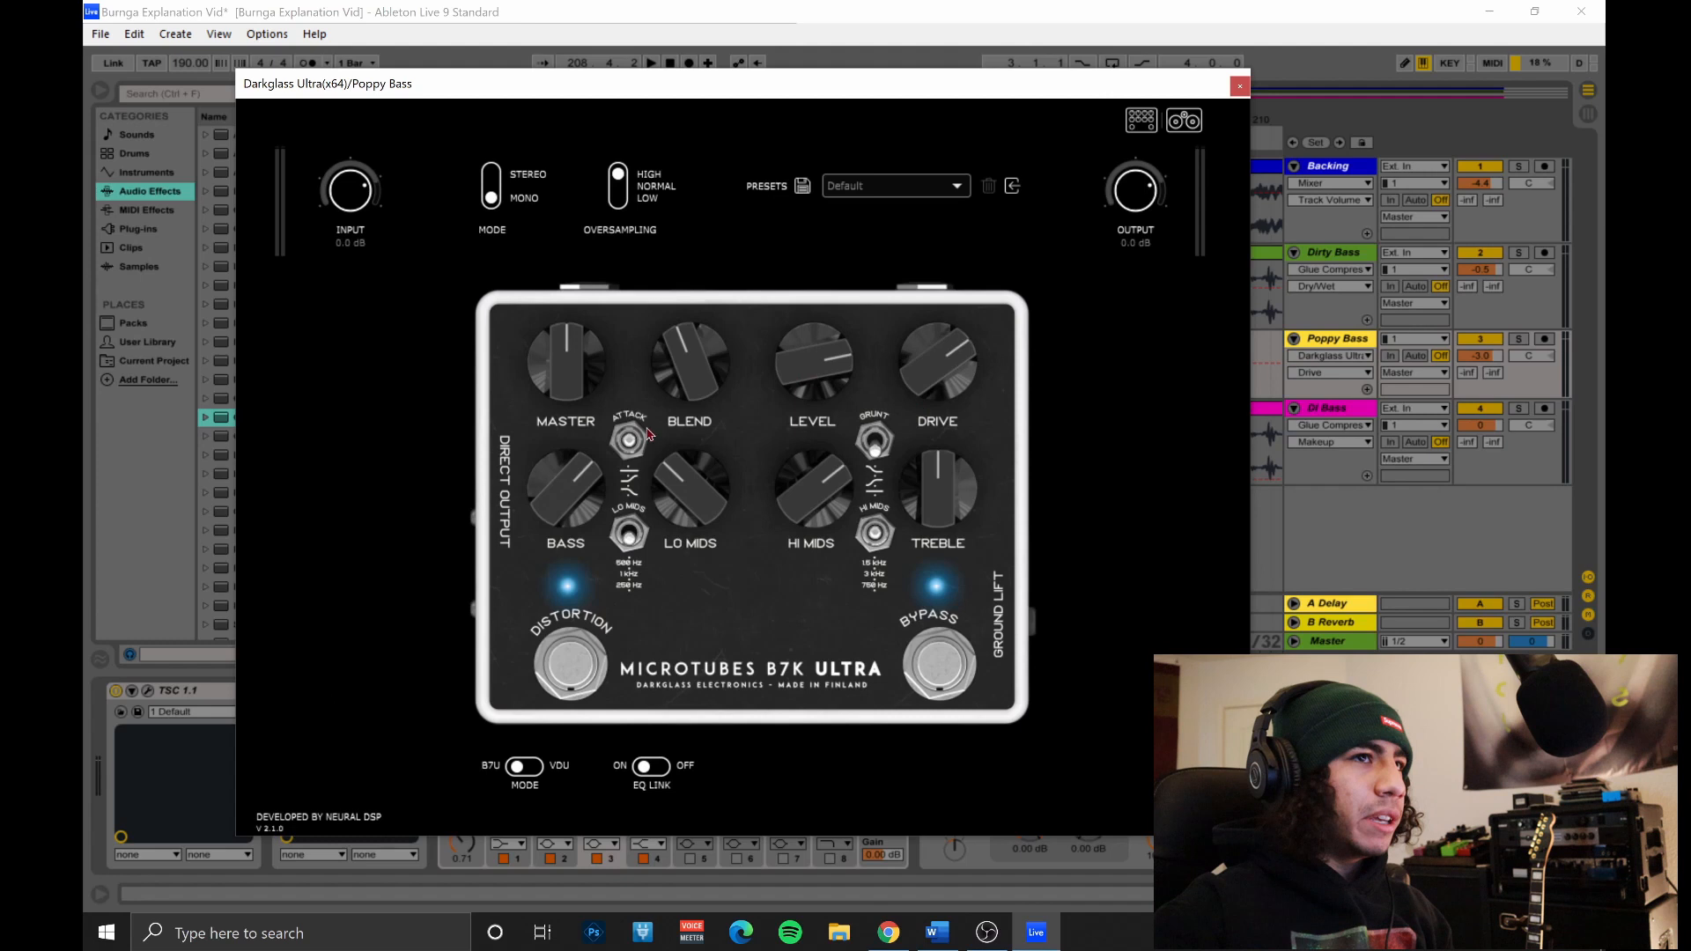
pyautogui.moveTo(624, 453); pyautogui.dragTo(627, 416)
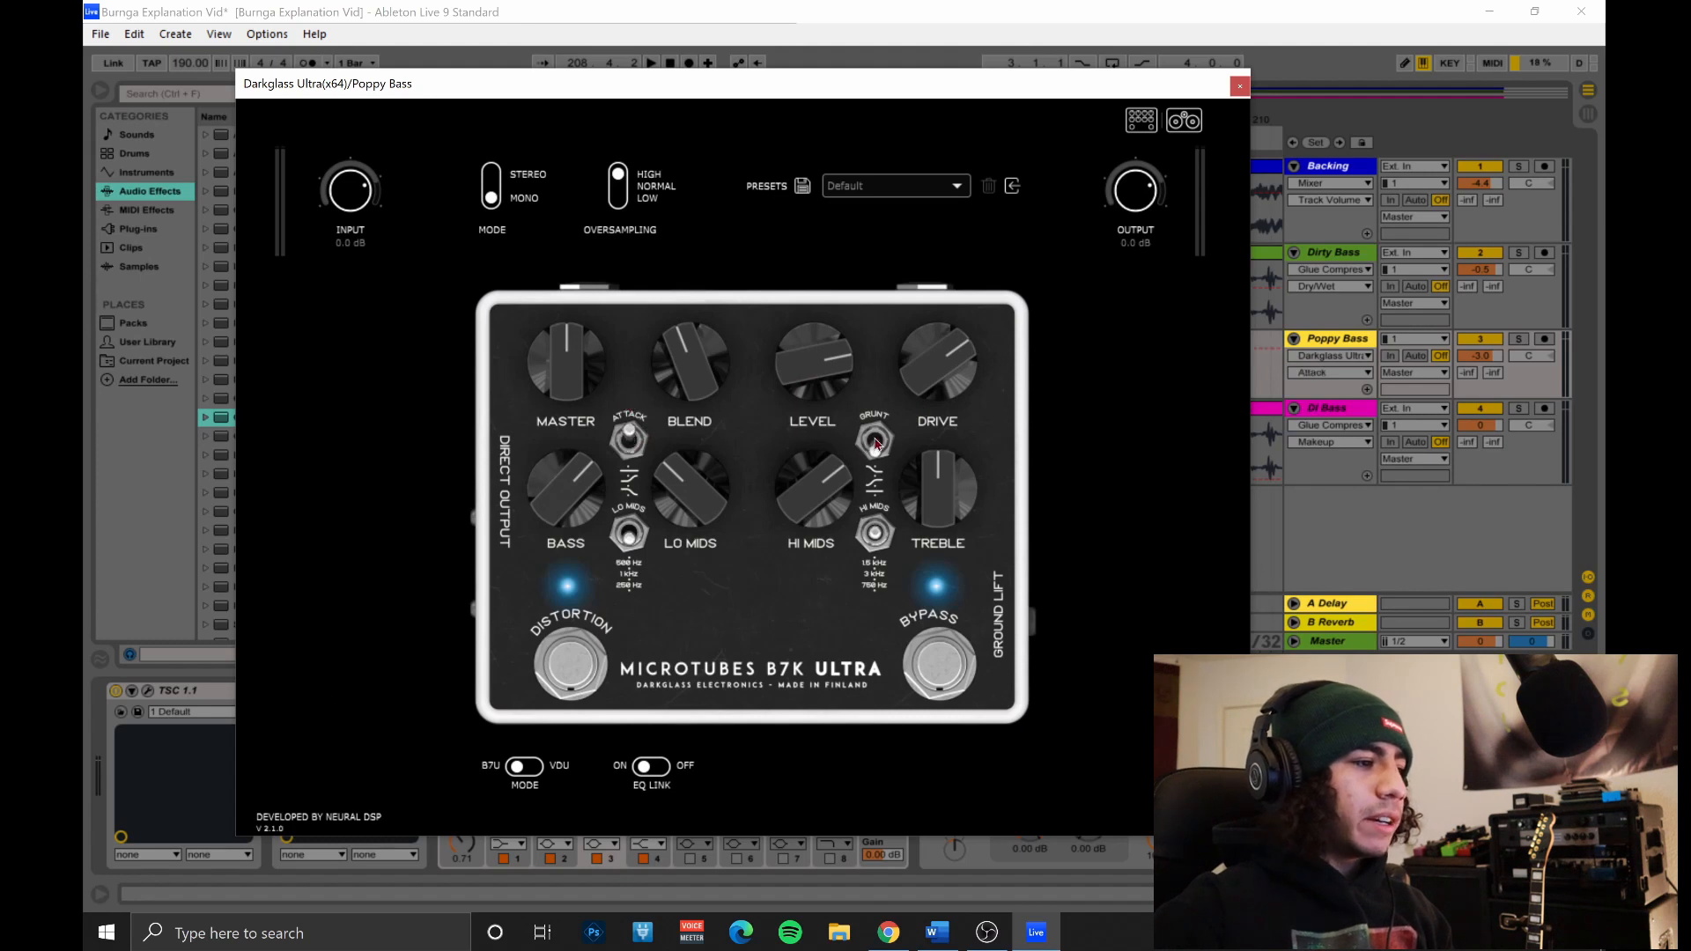
pyautogui.moveTo(877, 447); pyautogui.dragTo(879, 464)
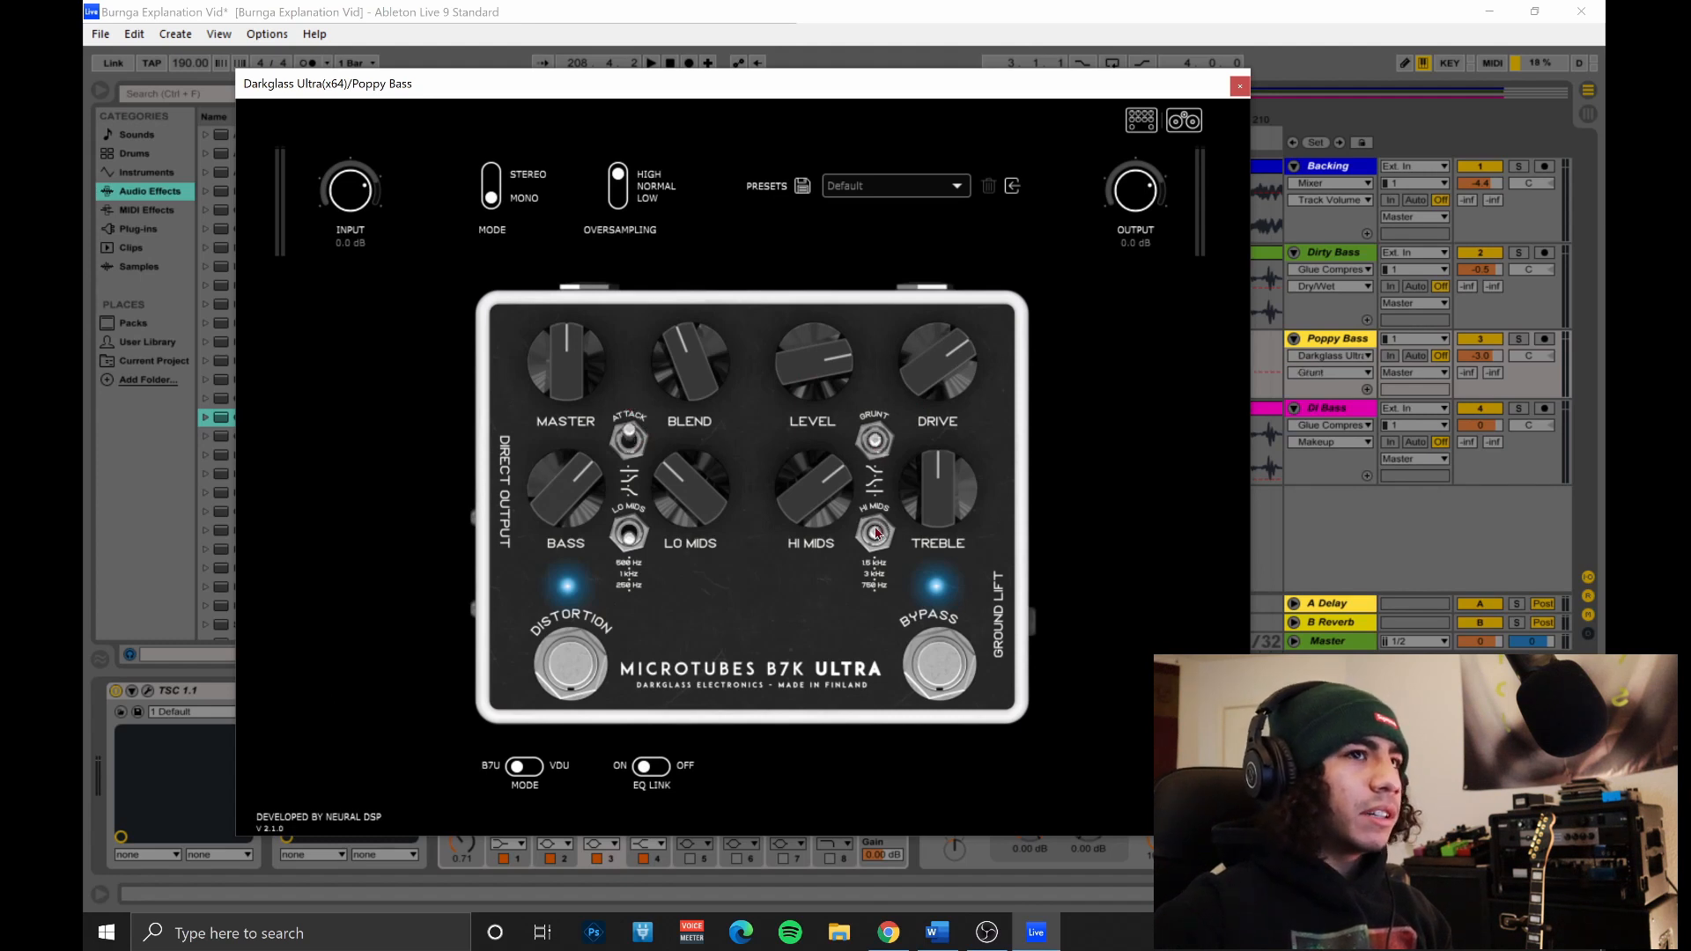
# Lower the Darkglass pedal's bass, raise its hi mids and treble, and check the cabinet page before closing the plug-in.
pyautogui.moveTo(546, 496); pyautogui.dragTo(548, 547)
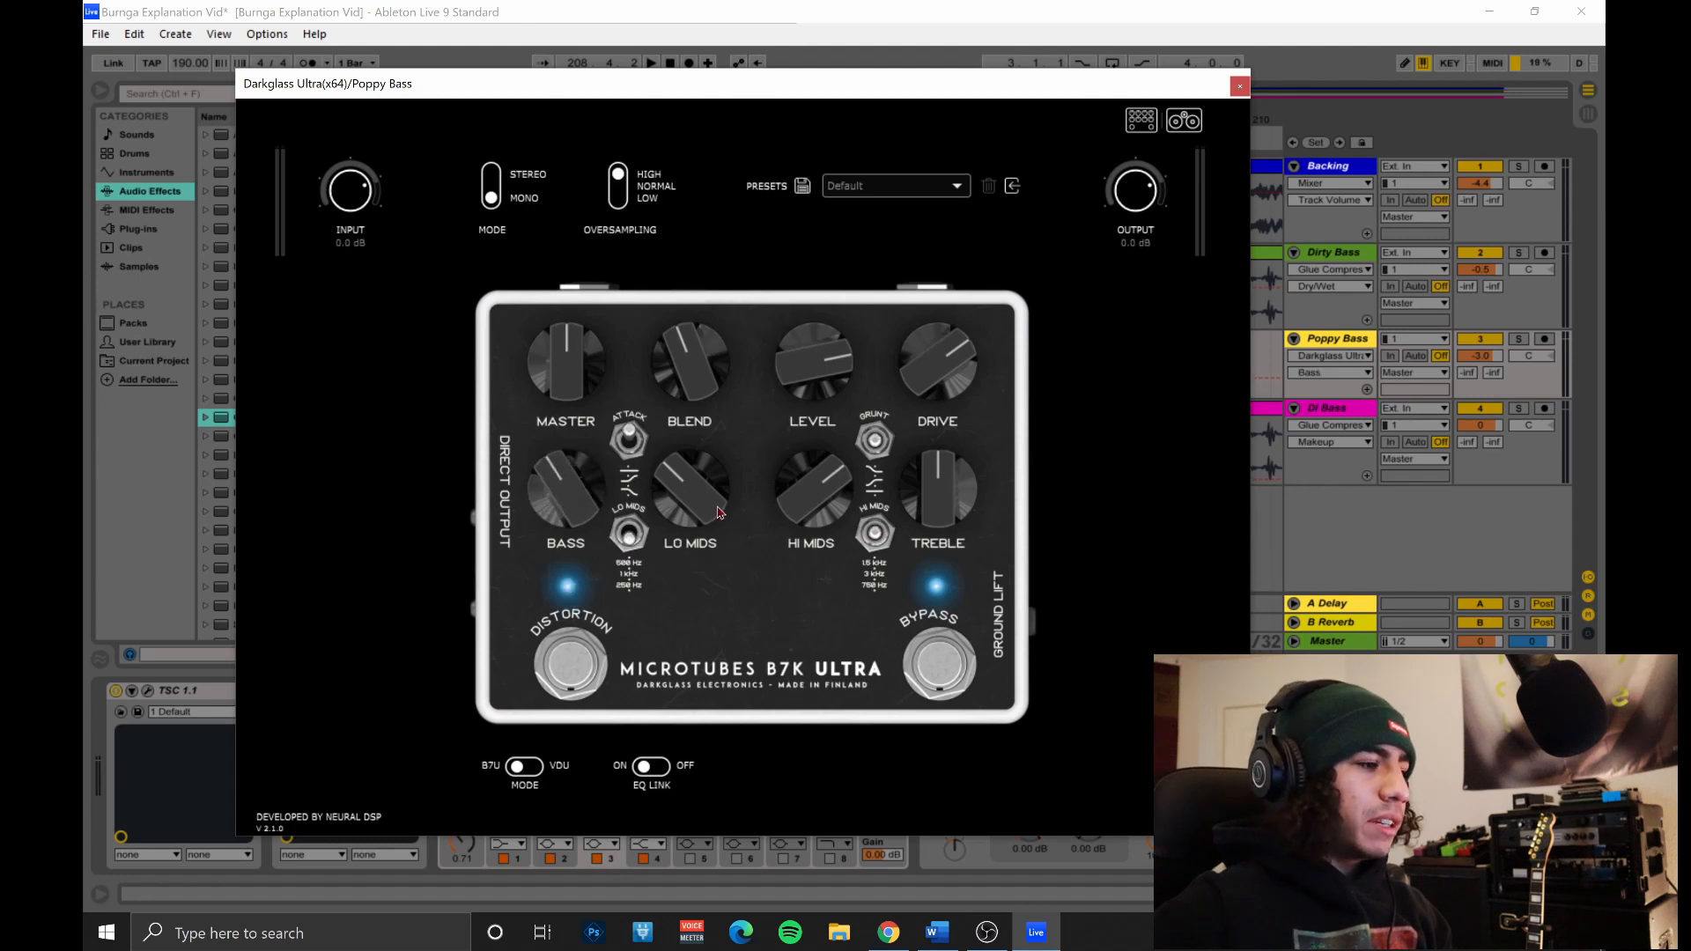
pyautogui.moveTo(803, 508); pyautogui.dragTo(777, 444)
pyautogui.moveTo(925, 523); pyautogui.dragTo(897, 447)
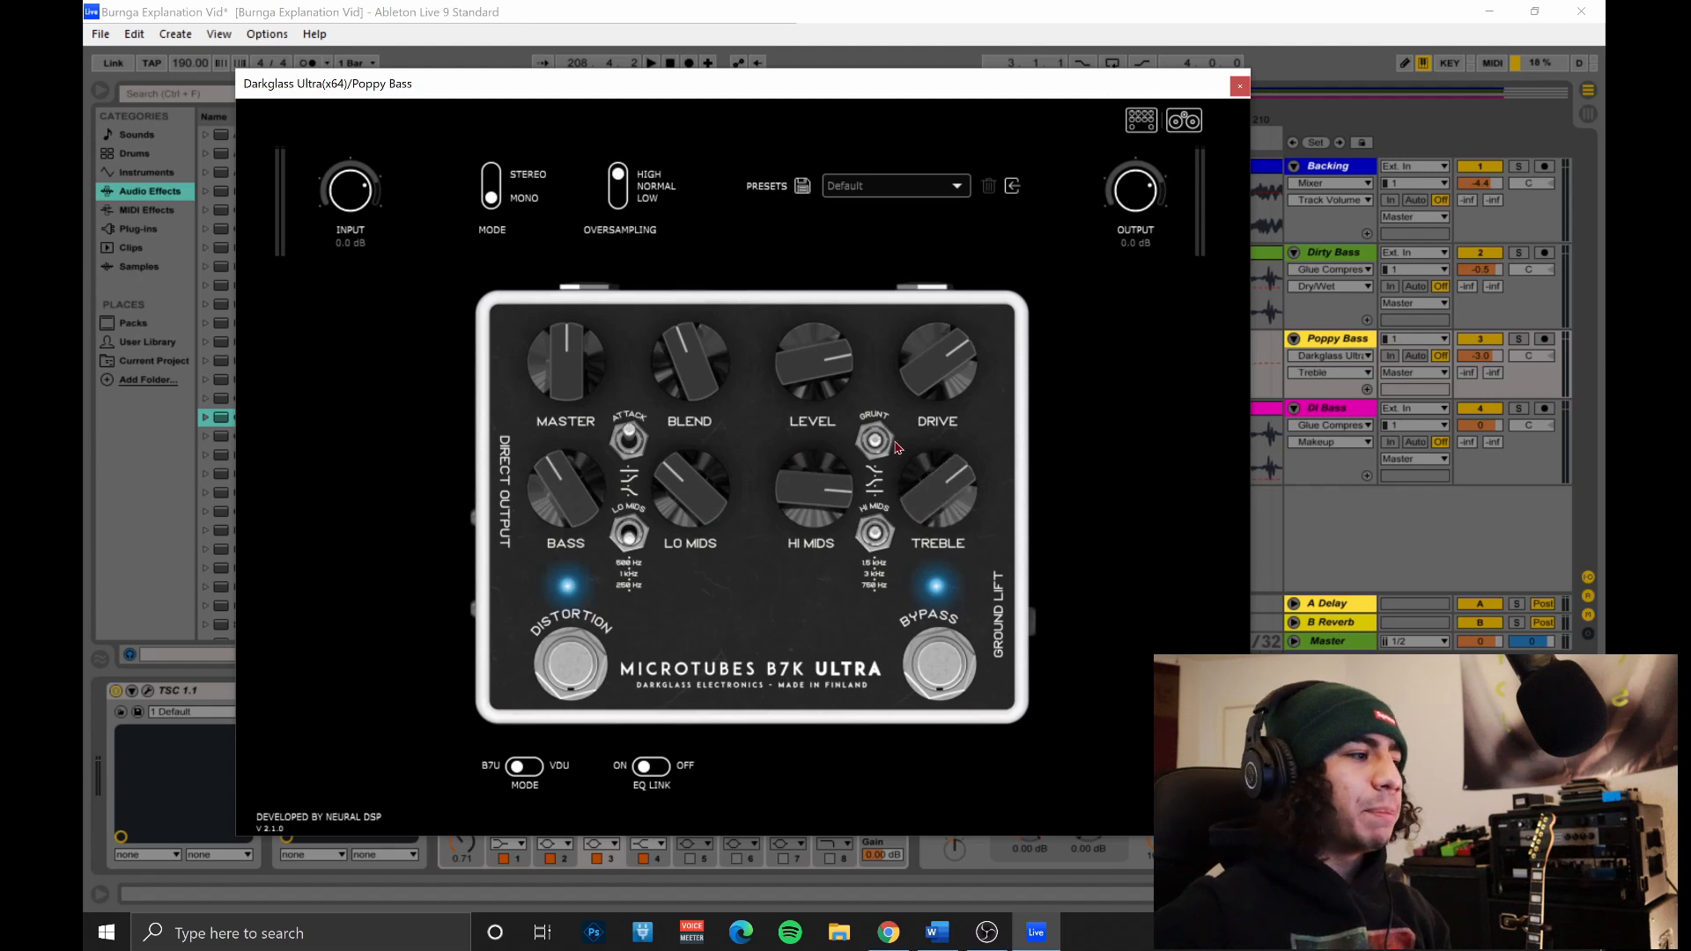
pyautogui.click(1186, 126)
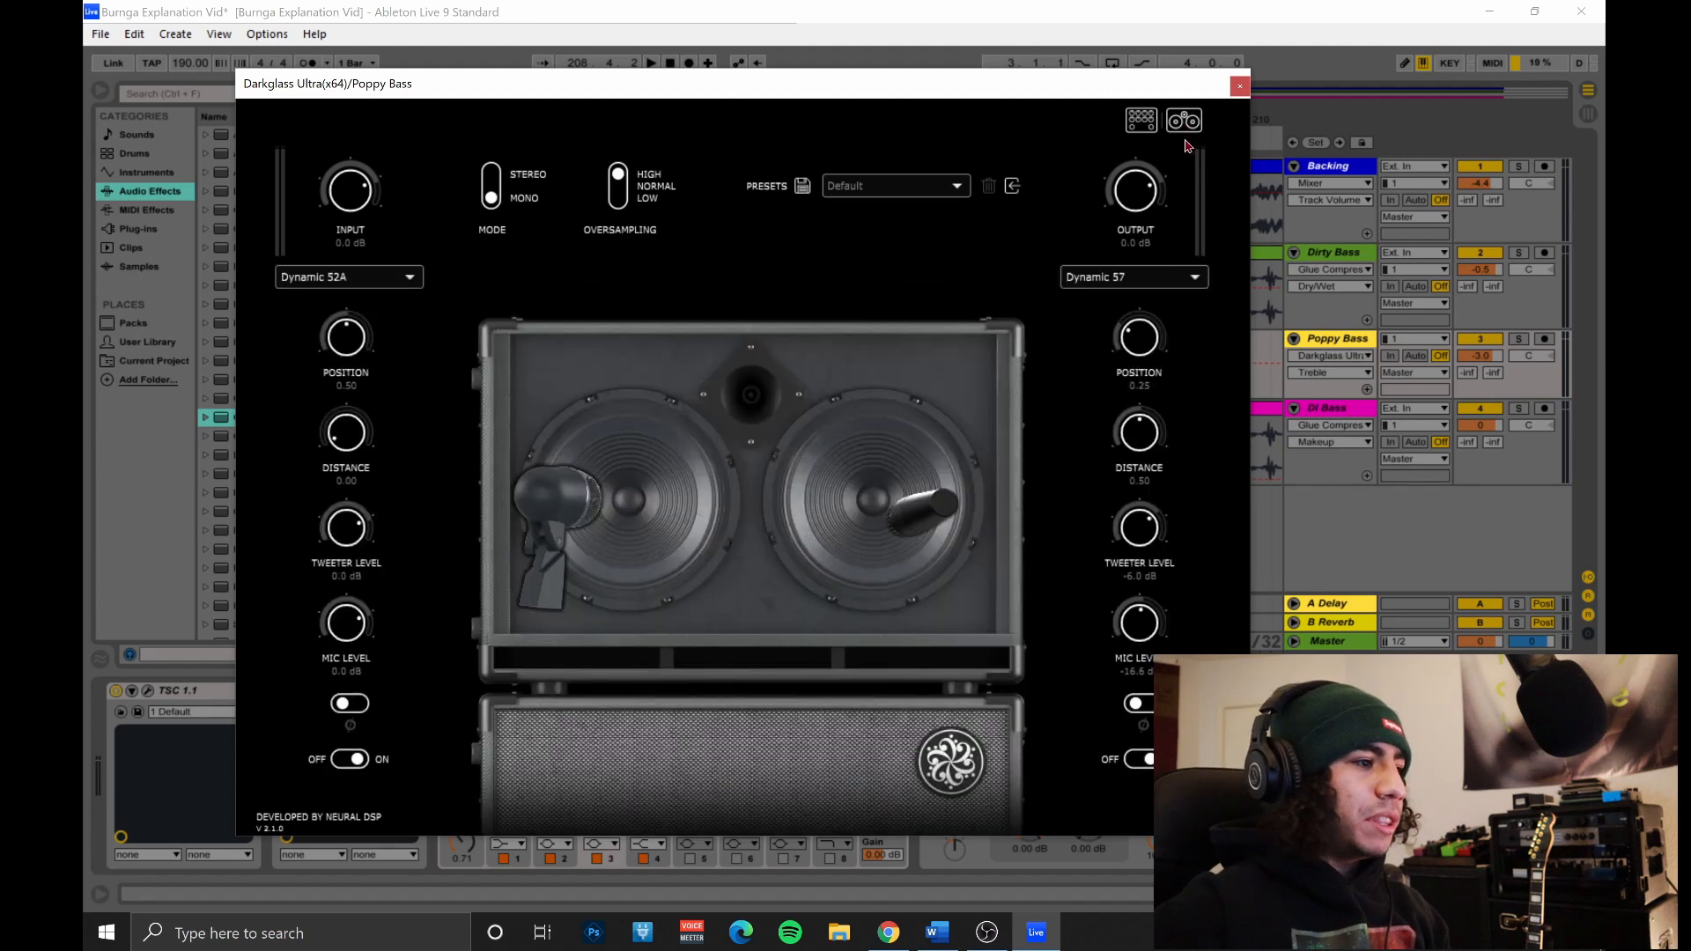
pyautogui.click(1239, 89)
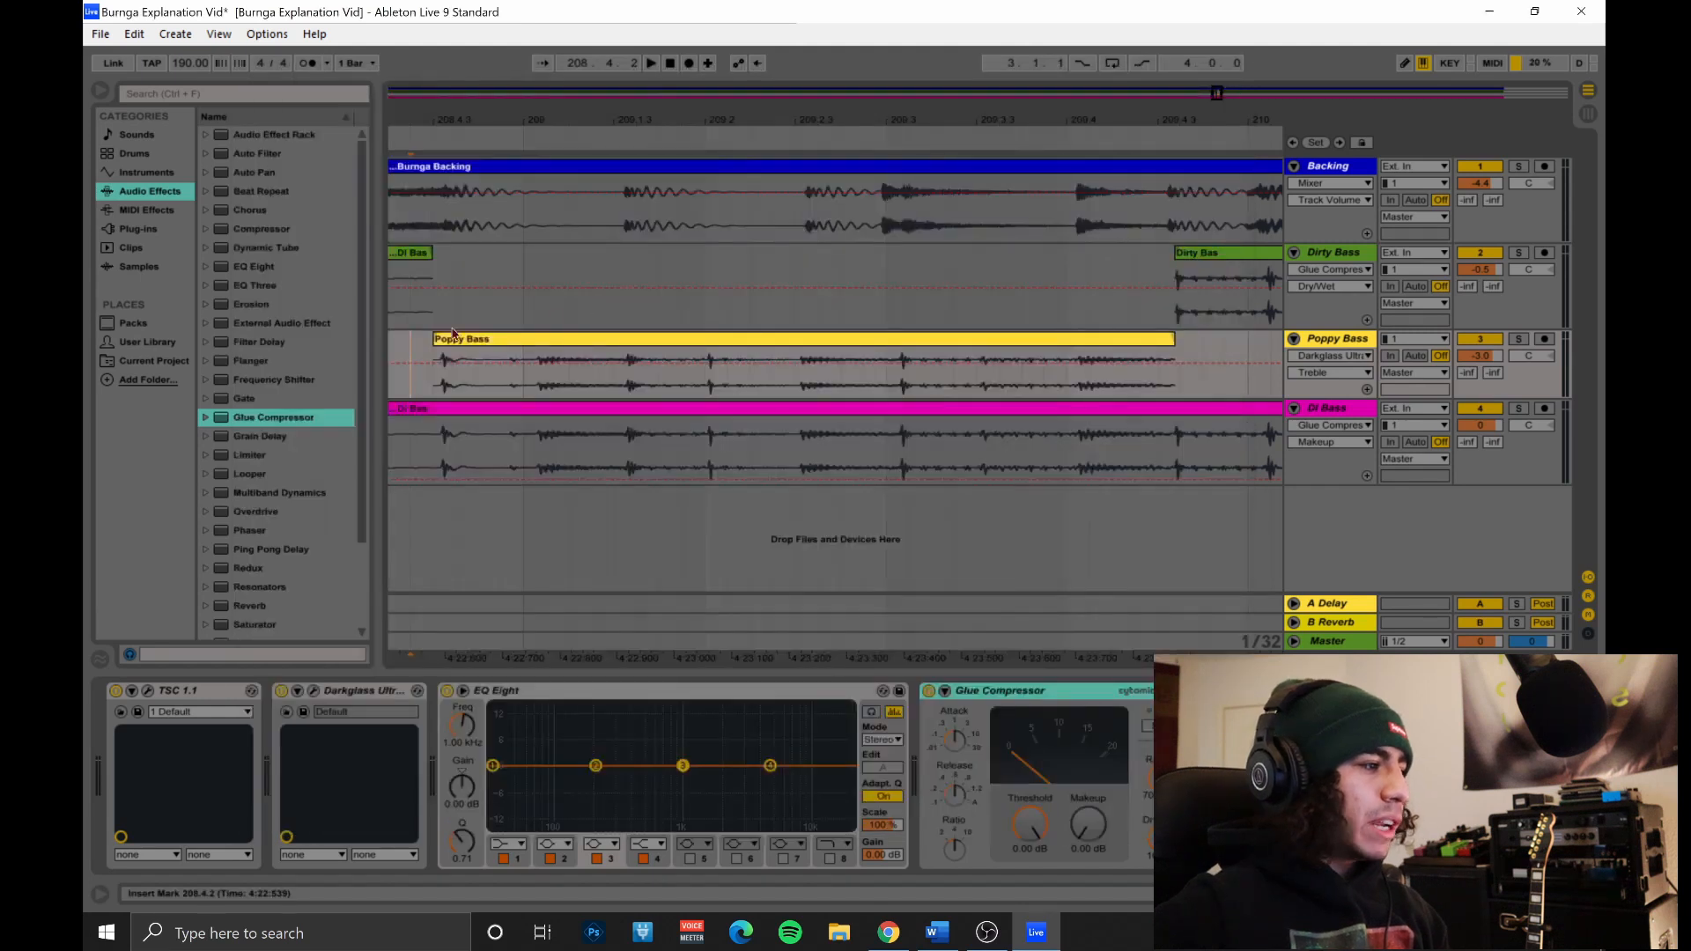
# Audition the Poppy Bass section in the mix, from before bar 208.3 through the Dirty Bass re-entry at bar 210.
pyautogui.click(652, 64)
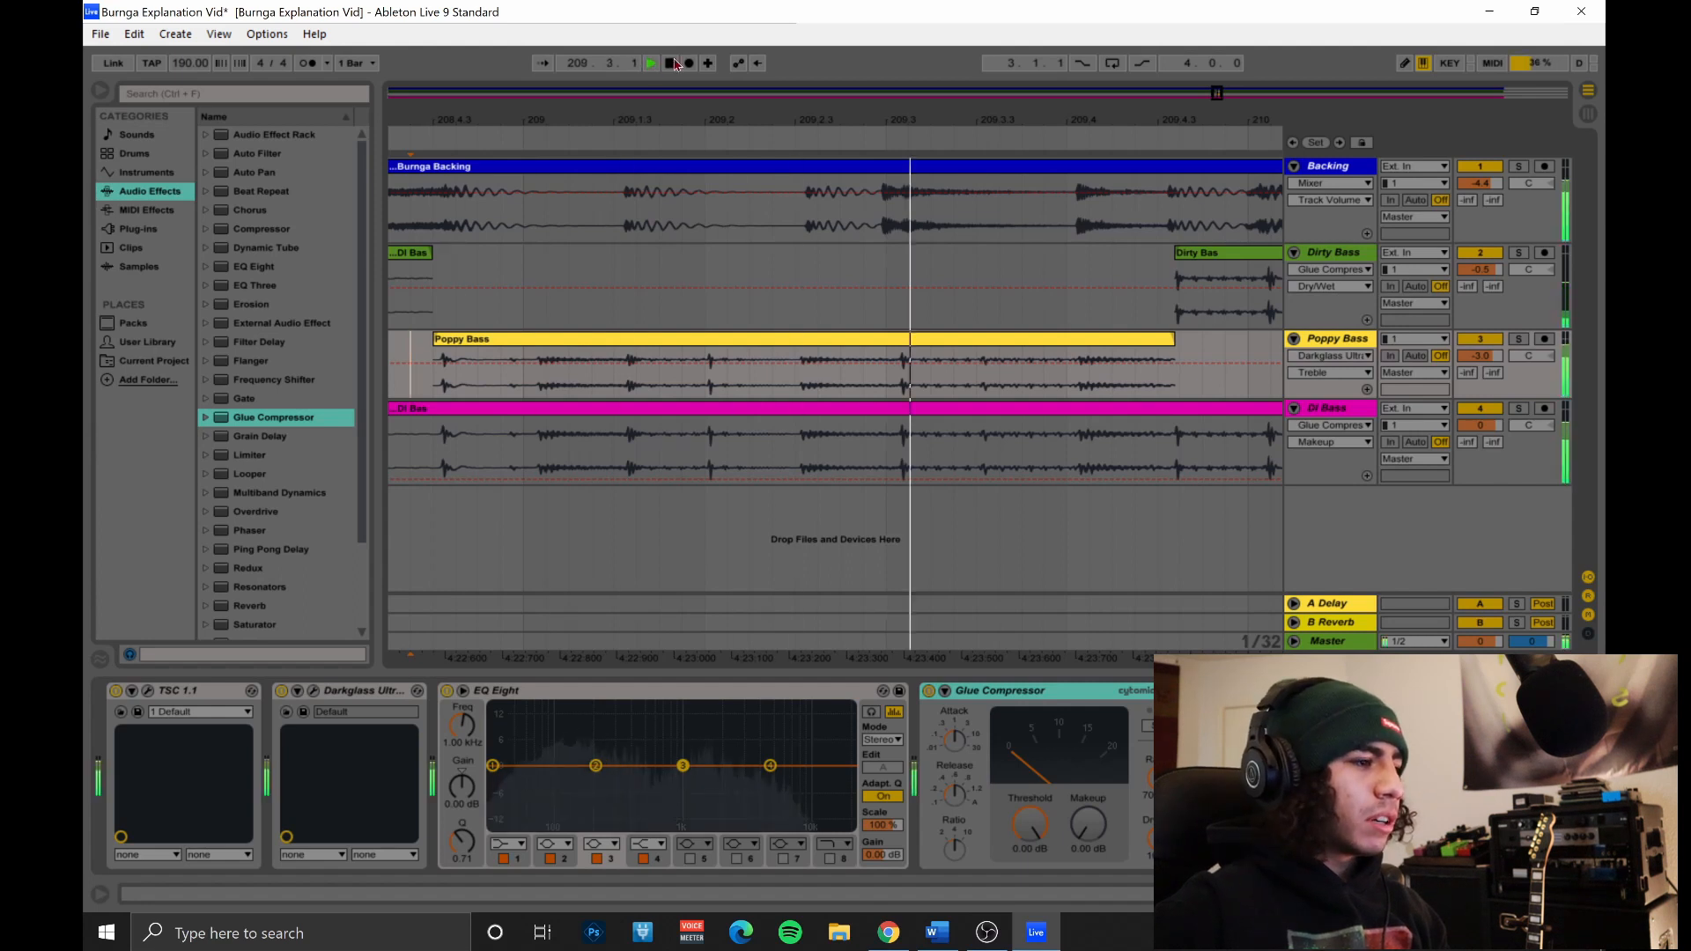
pyautogui.moveTo(1218, 95); pyautogui.dragTo(1201, 99)
pyautogui.click(433, 349)
pyautogui.click(651, 64)
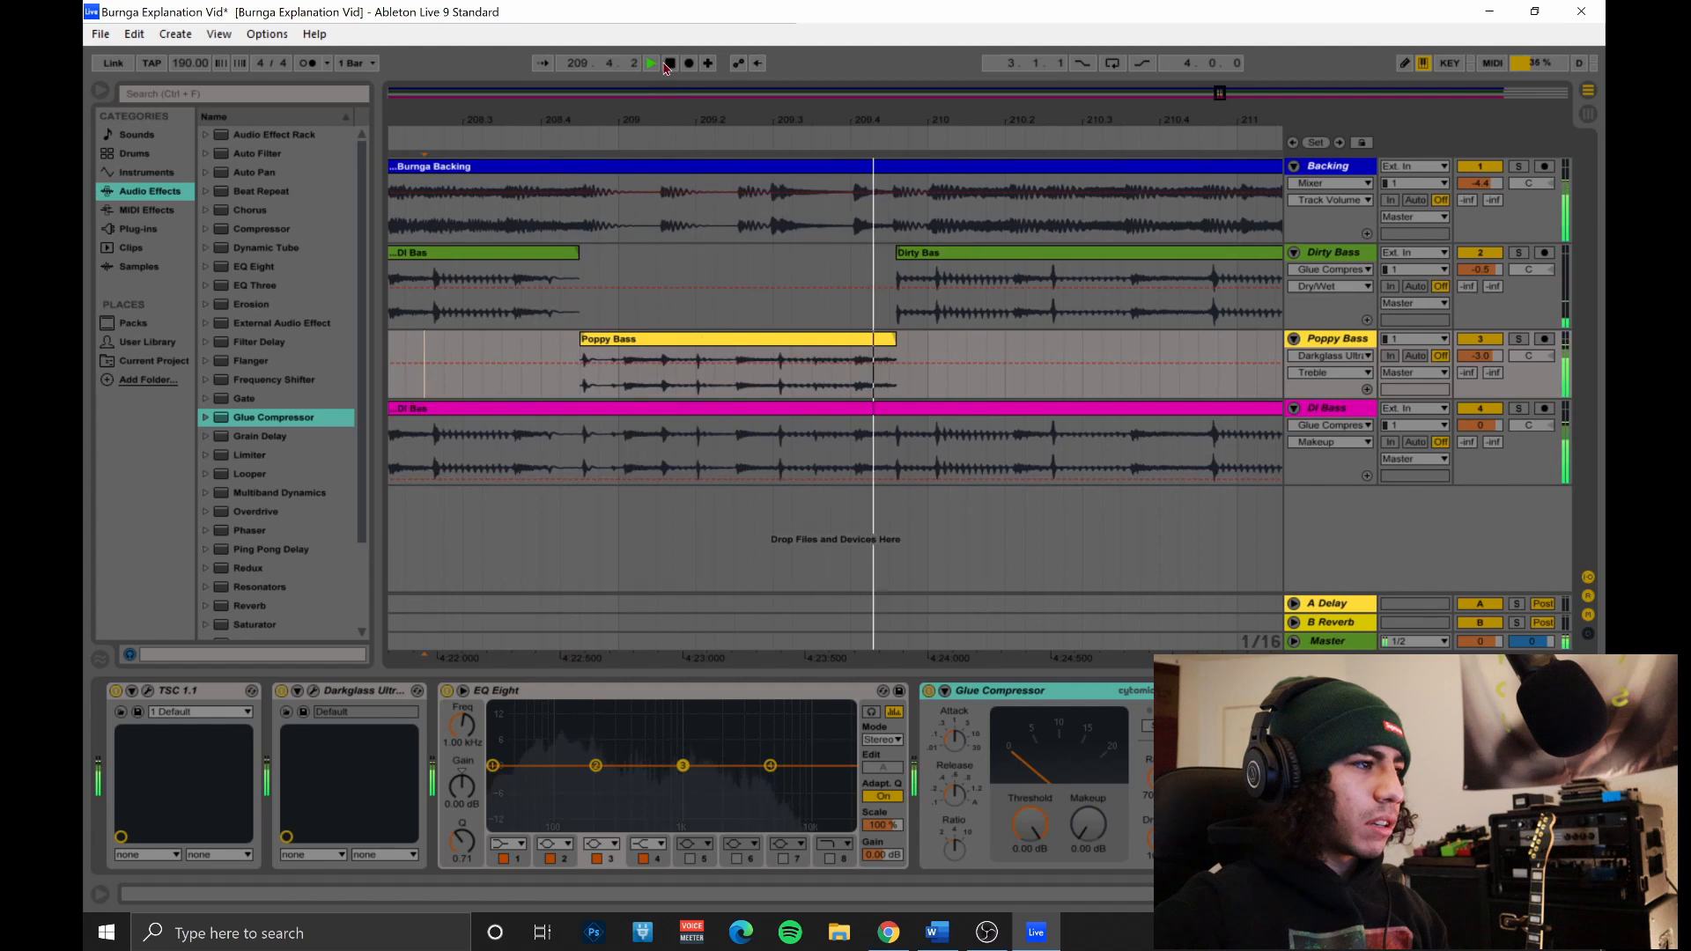
pyautogui.click(667, 65)
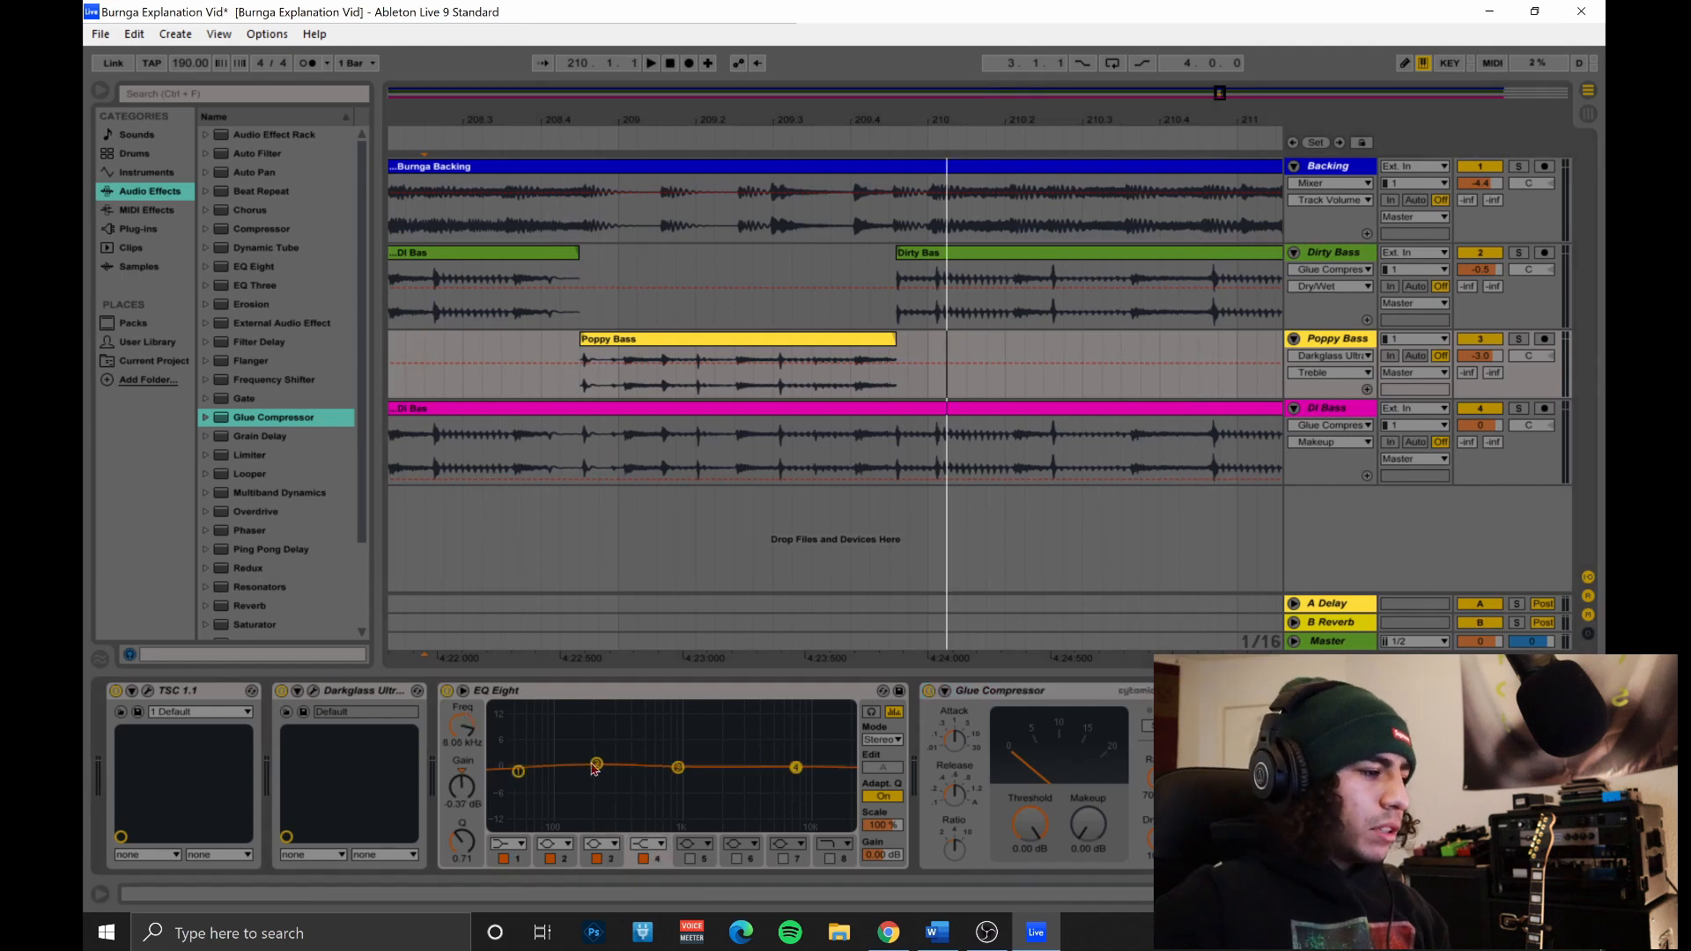
# On Poppy Bass, cut EQ Eight's lows and mids, boost 8.35 kHz by 1.86 dB, and set Glue Compressor threshold to -20.6 dB, makeup to 2.86 dB.
pyautogui.moveTo(522, 775); pyautogui.dragTo(528, 780)
pyautogui.moveTo(677, 768); pyautogui.dragTo(798, 758)
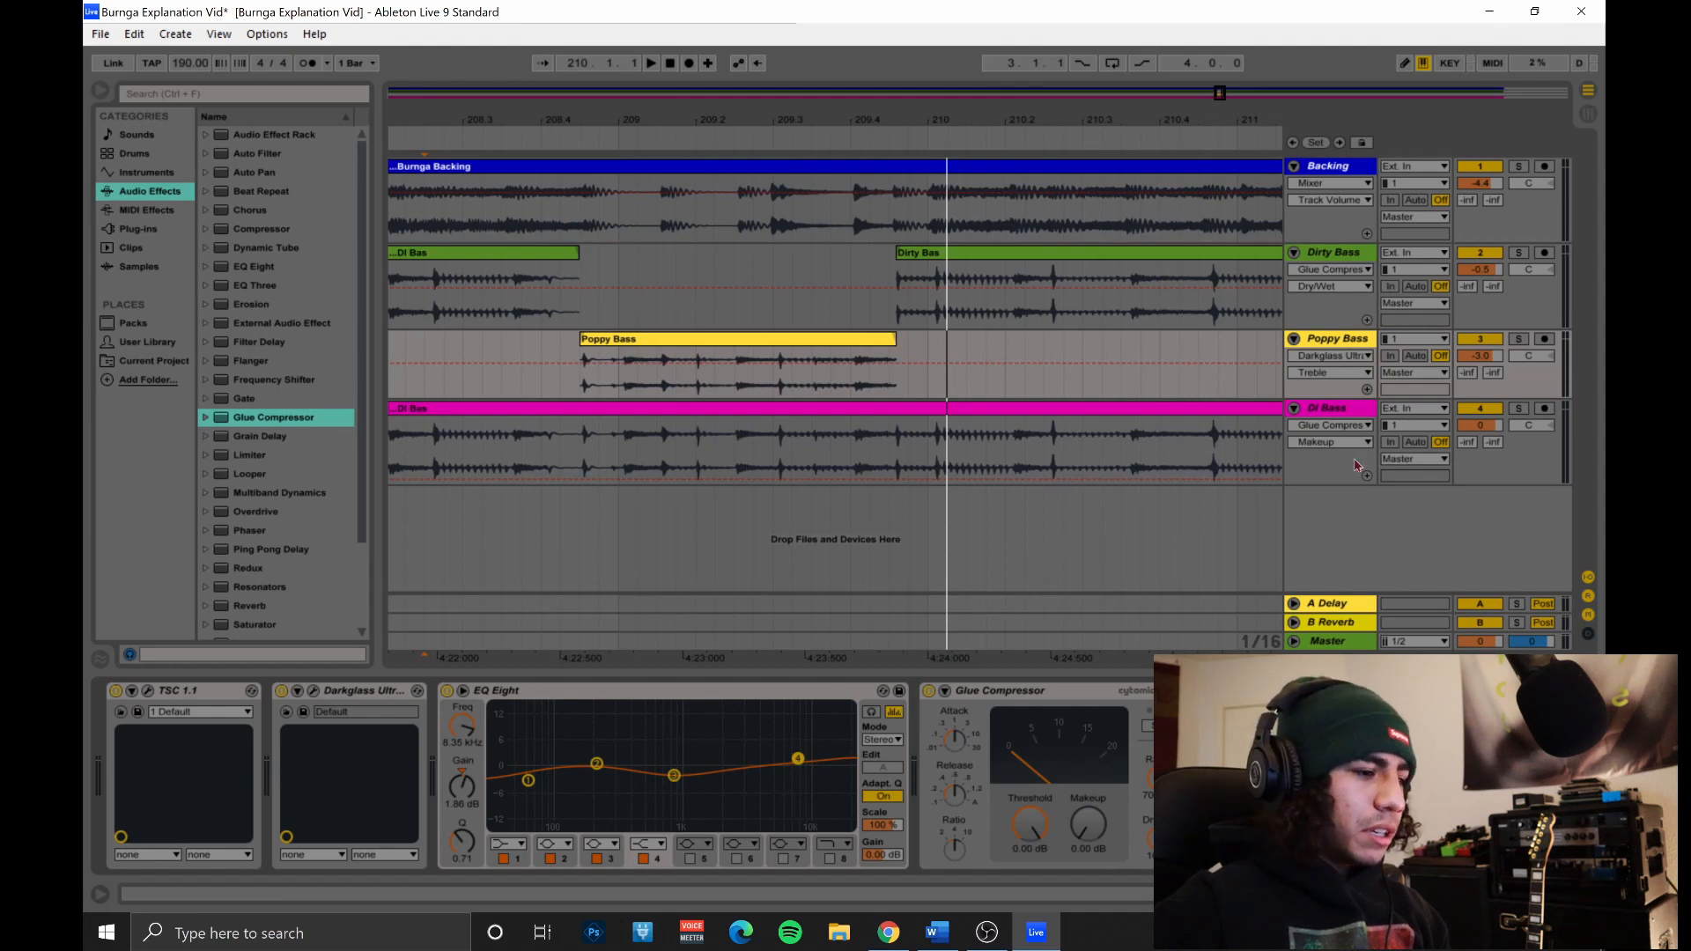
pyautogui.moveTo(1050, 823); pyautogui.dragTo(1090, 806)
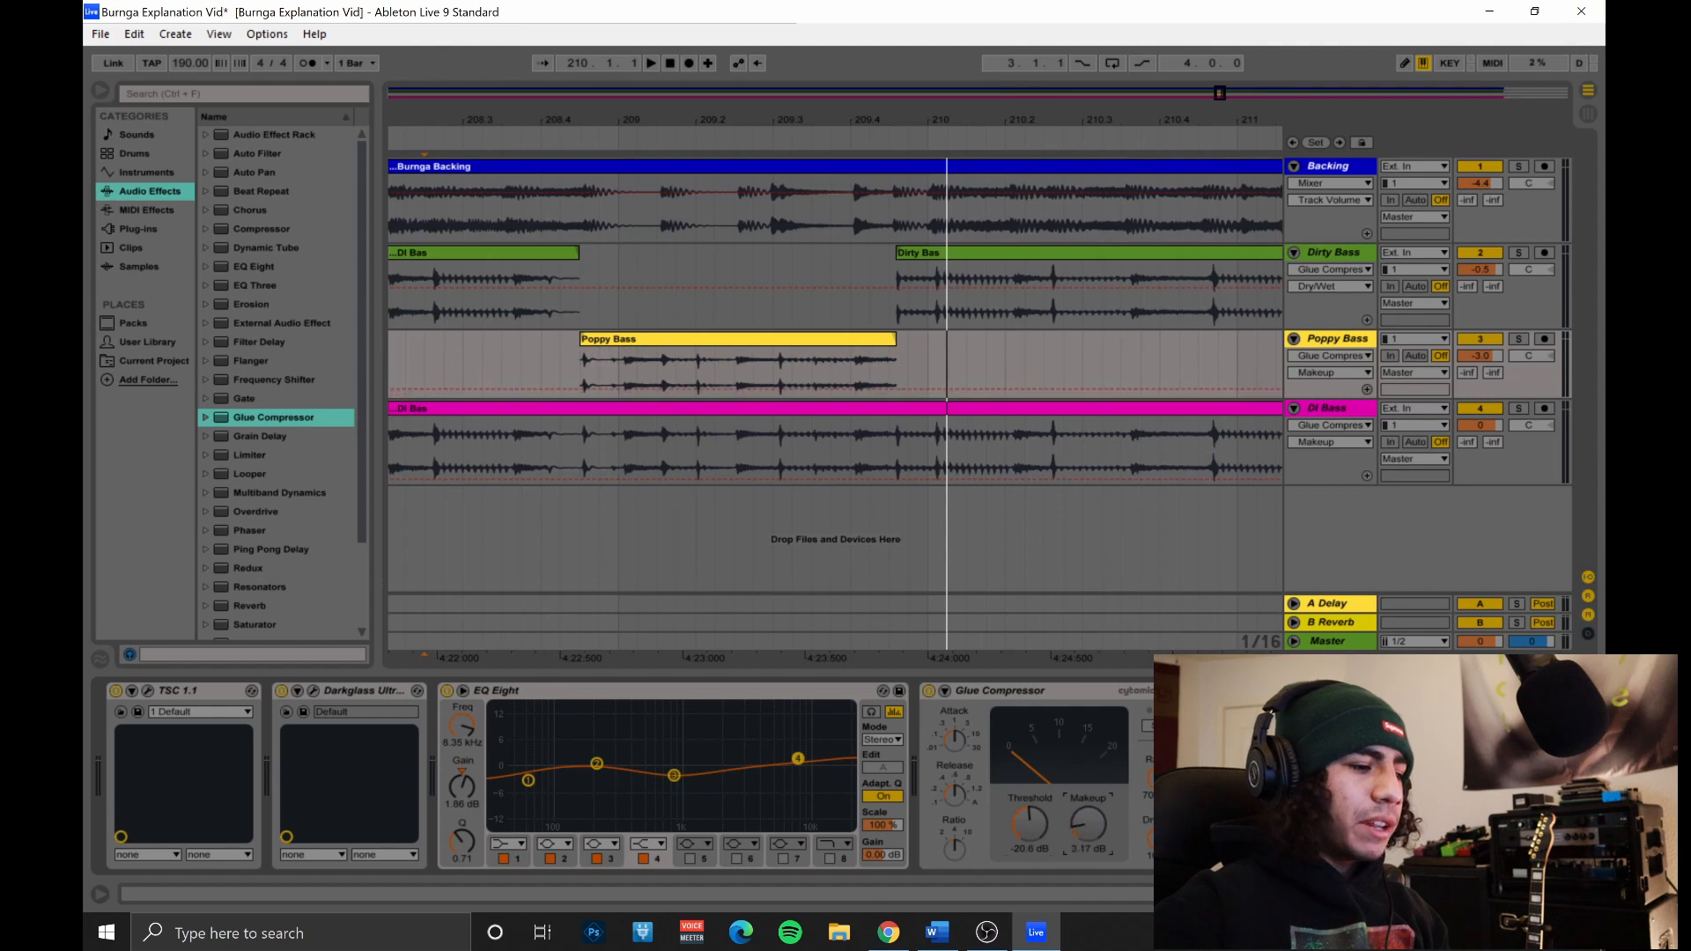
pyautogui.hotkey('alt', 'Tab')
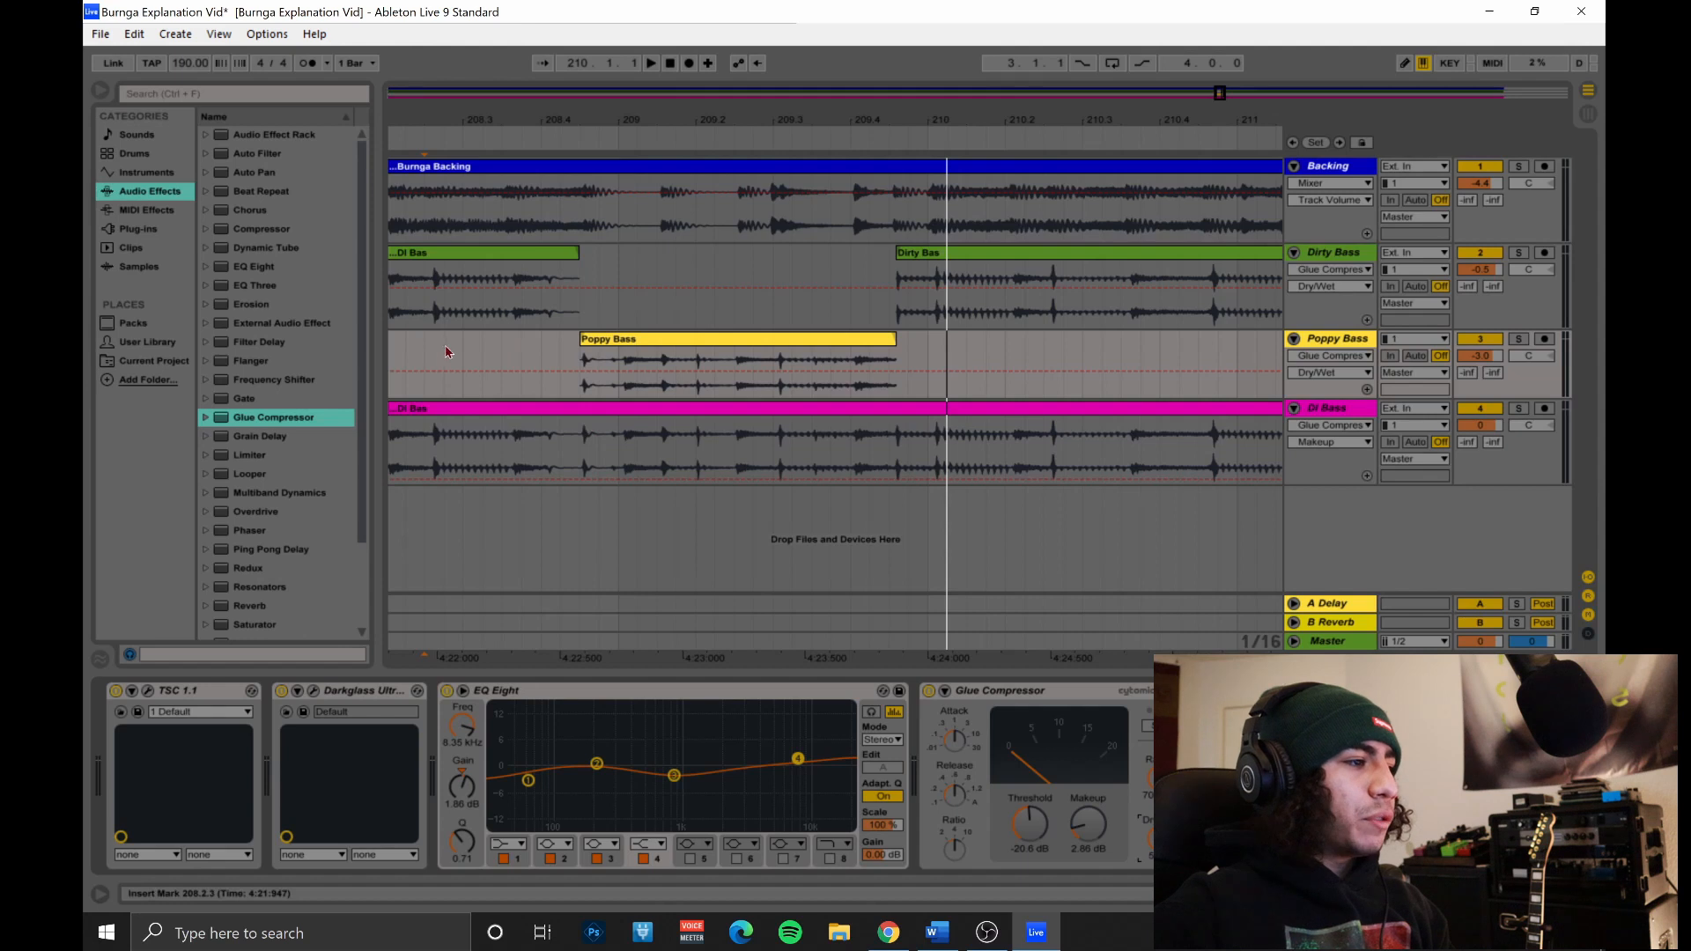
# Play the arrangement from bar 208 to hear the processed Poppy Bass section in a wider context.
pyautogui.moveTo(1222, 95); pyautogui.dragTo(1222, 26)
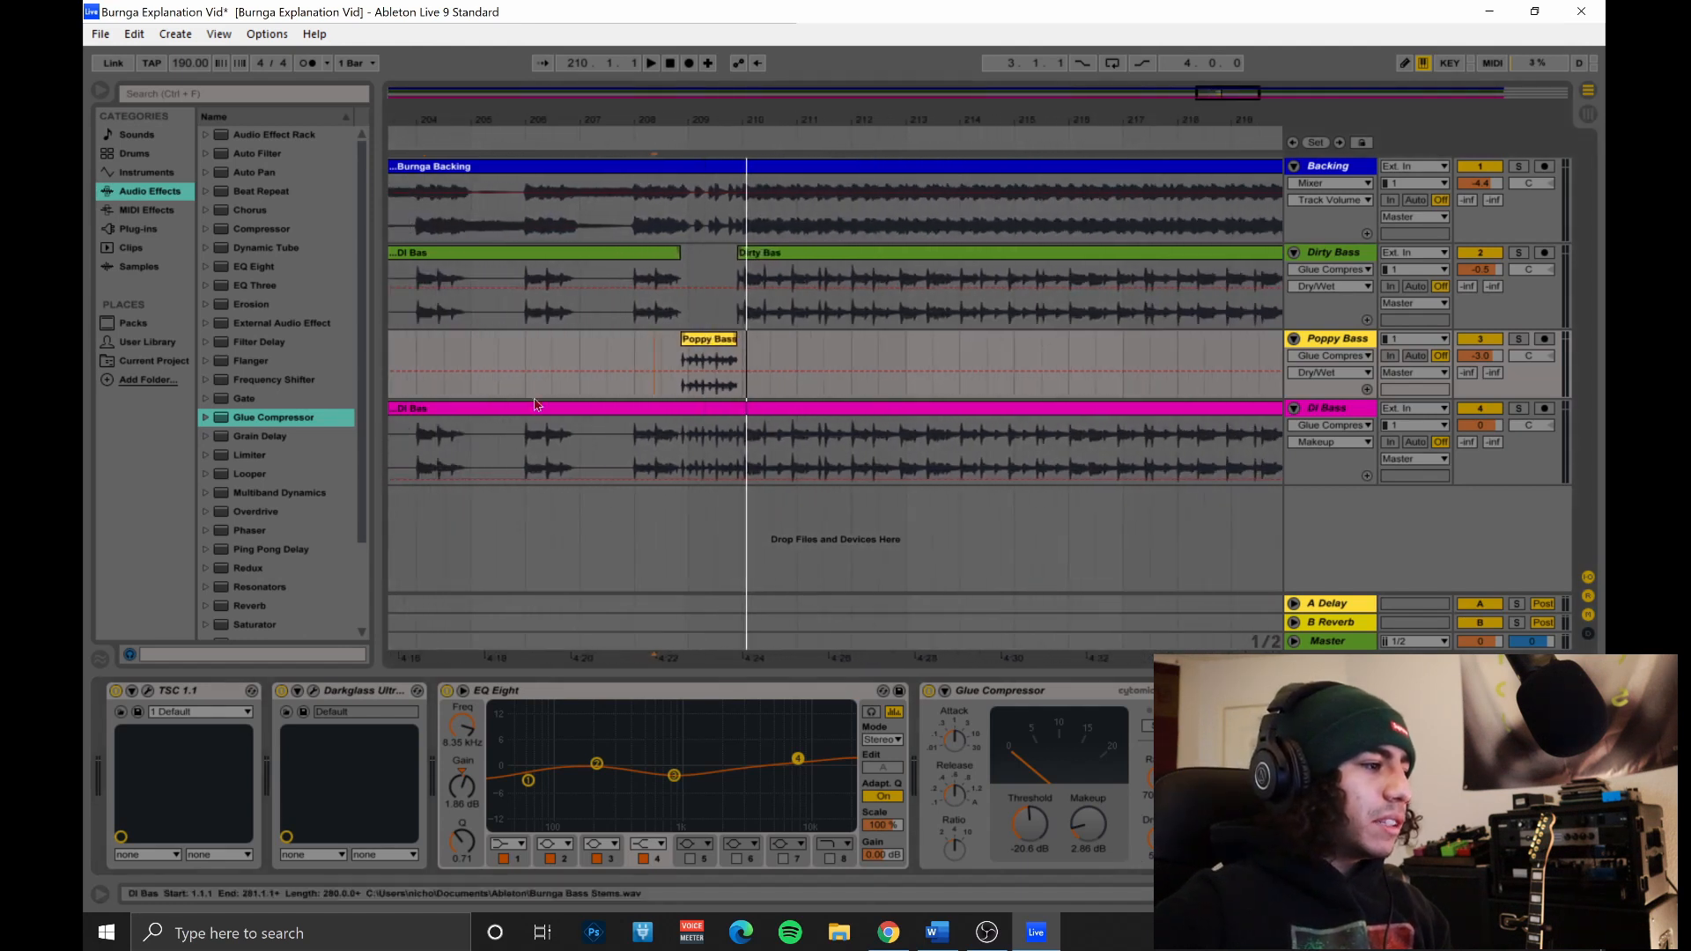
pyautogui.click(635, 354)
pyautogui.click(651, 63)
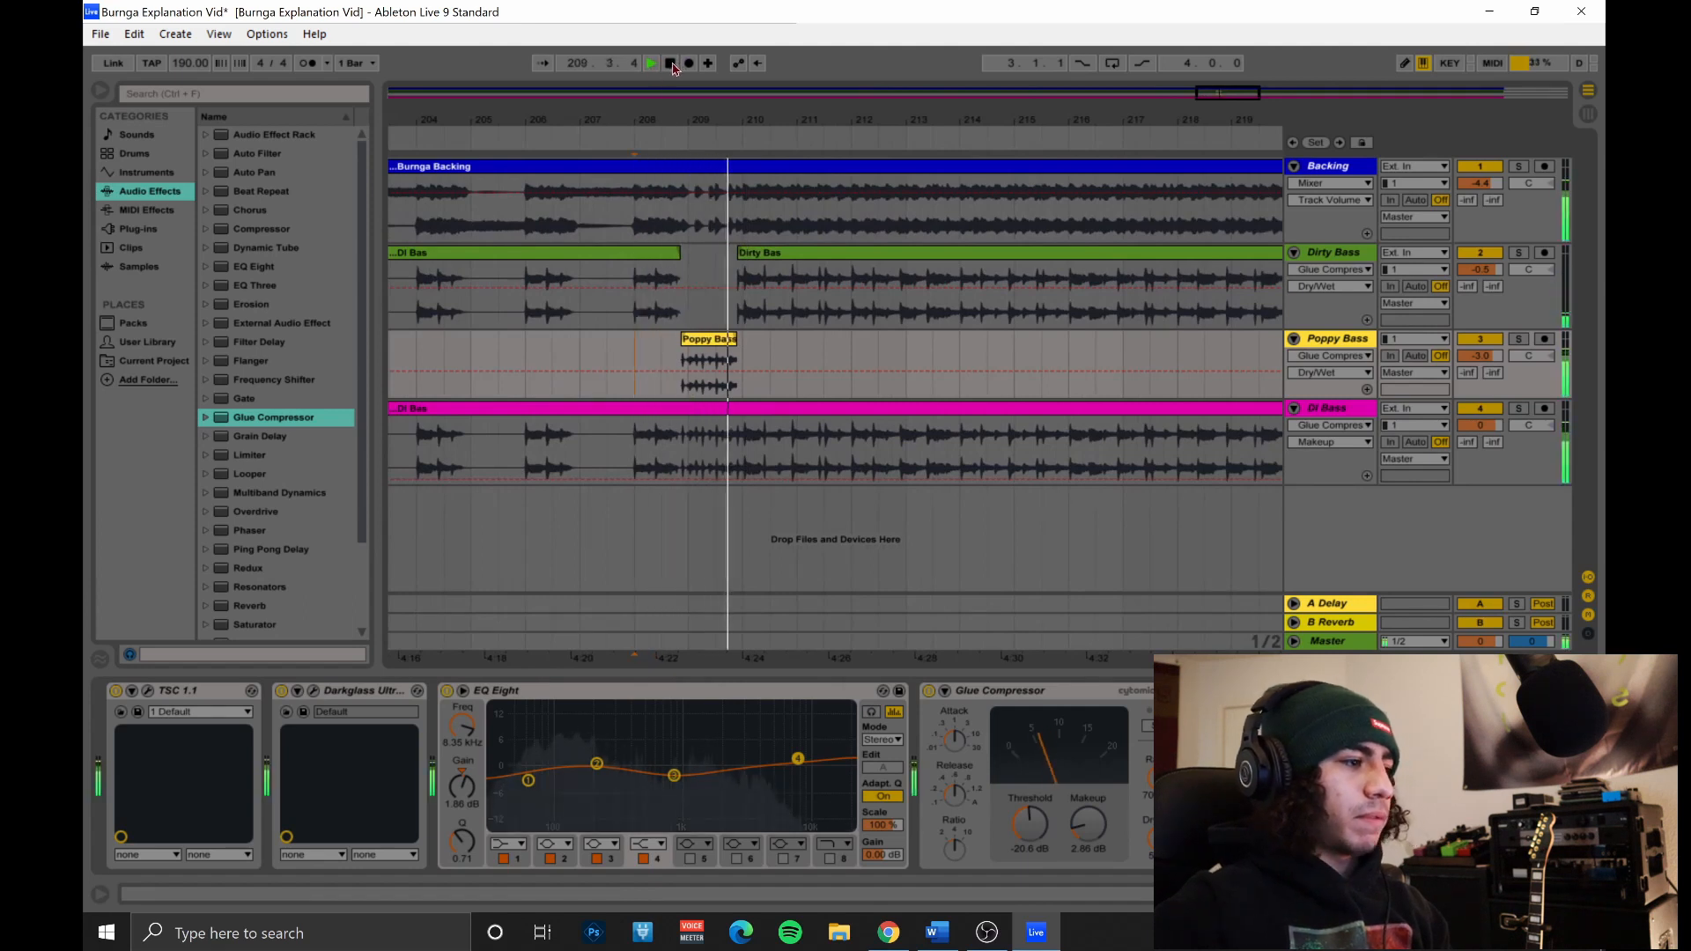
# Stop playback and try cutting the Dirty Bass audio from bar 205.1.1 to 205.4.1, restoring the clip after the test.
pyautogui.click(671, 63)
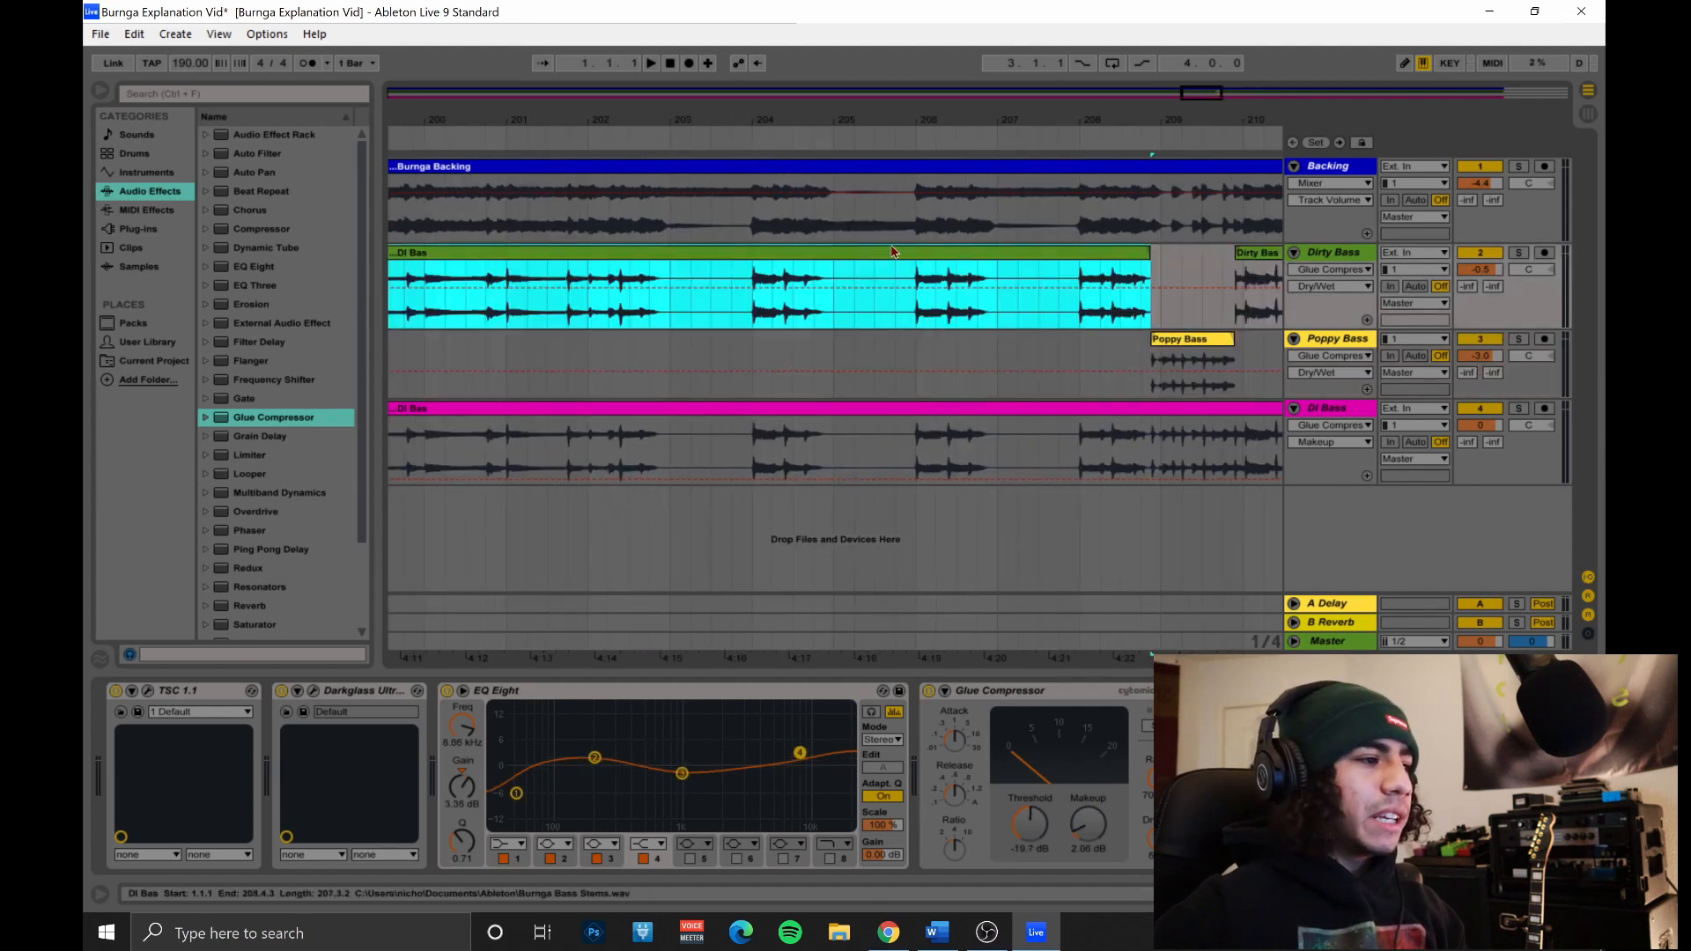
pyautogui.click(838, 275)
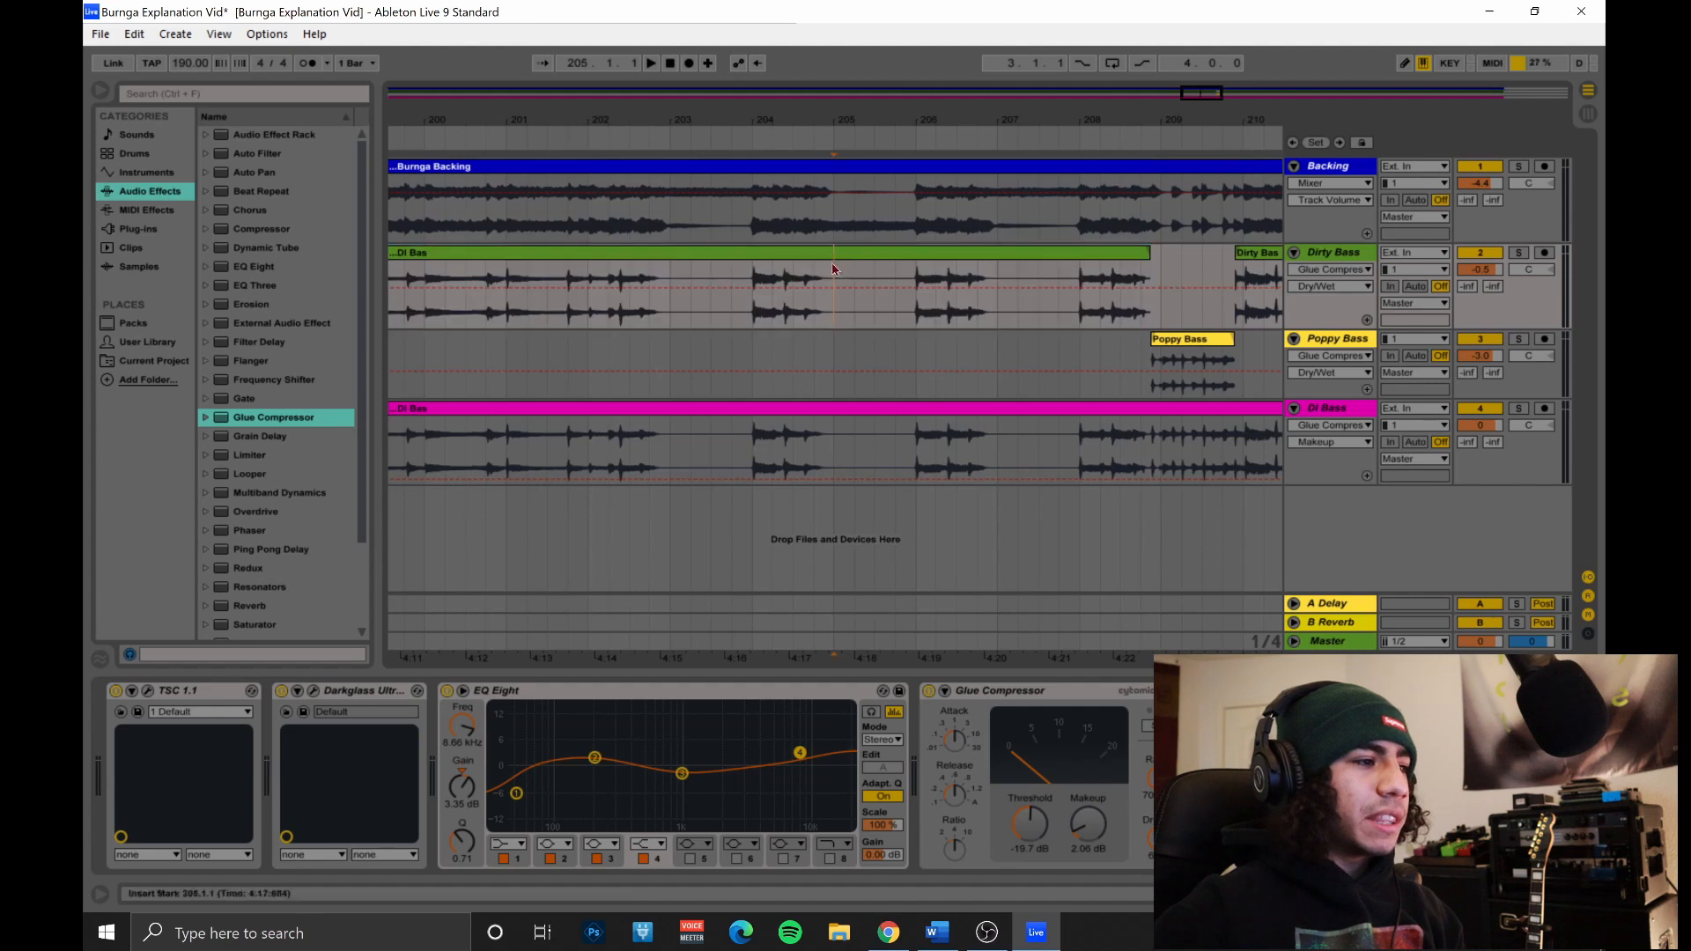
pyautogui.moveTo(835, 257); pyautogui.dragTo(899, 294)
pyautogui.click(842, 328)
pyautogui.hotkey('ctrl', 'e')
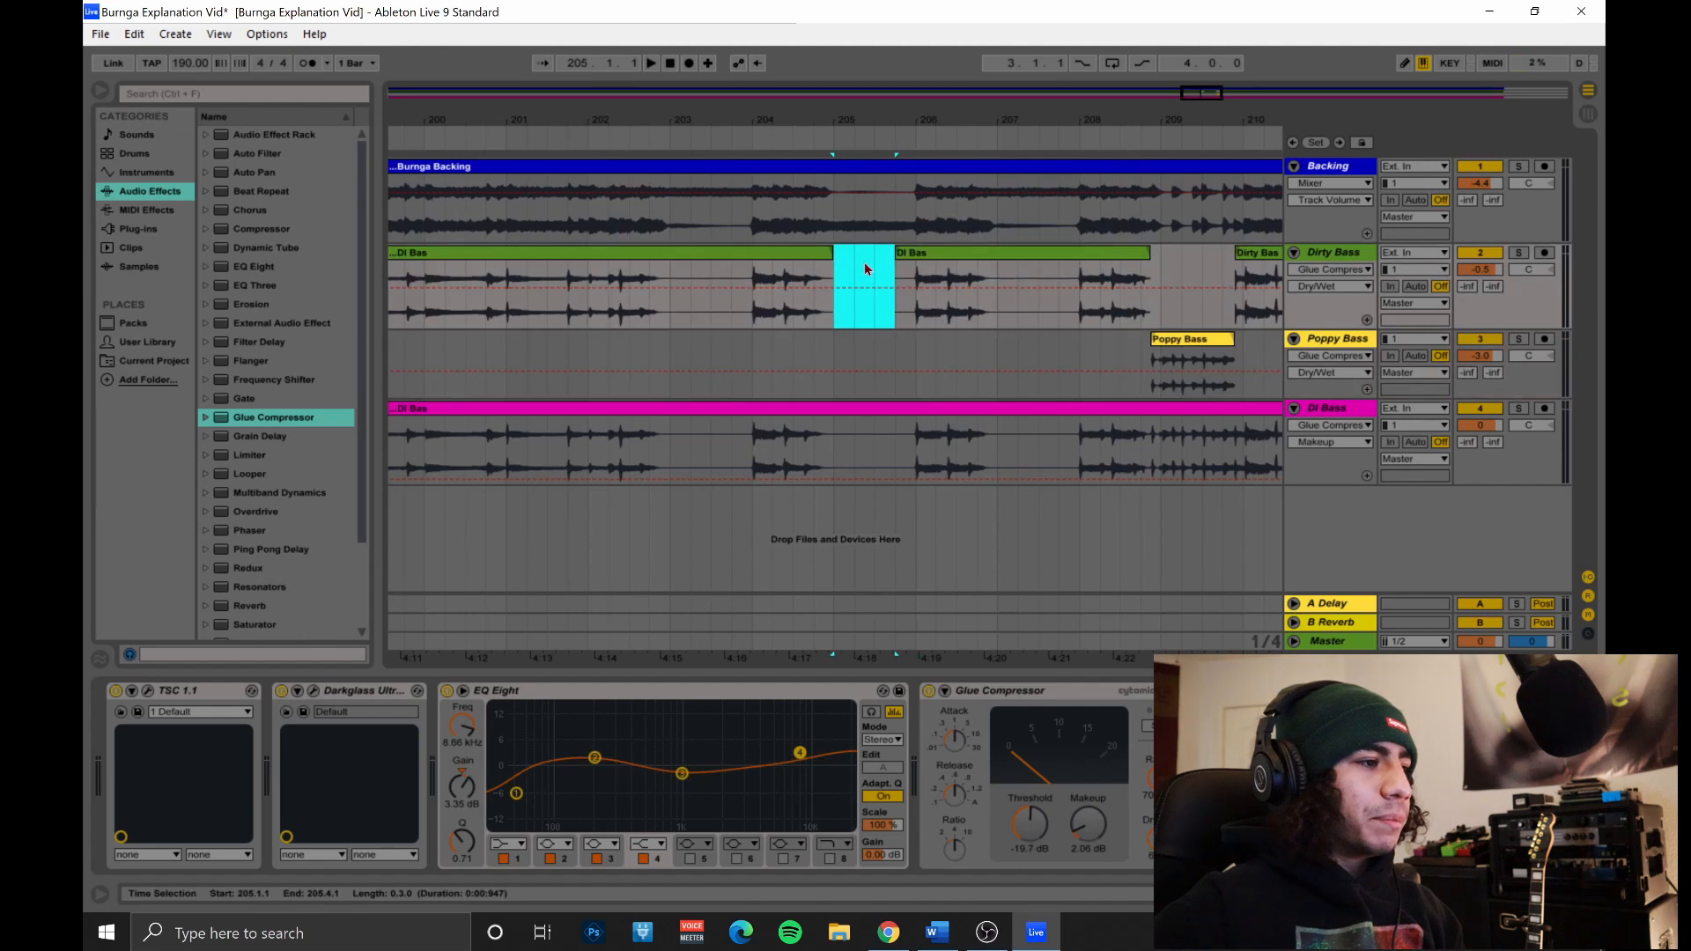
pyautogui.press('Delete')
pyautogui.click(866, 269)
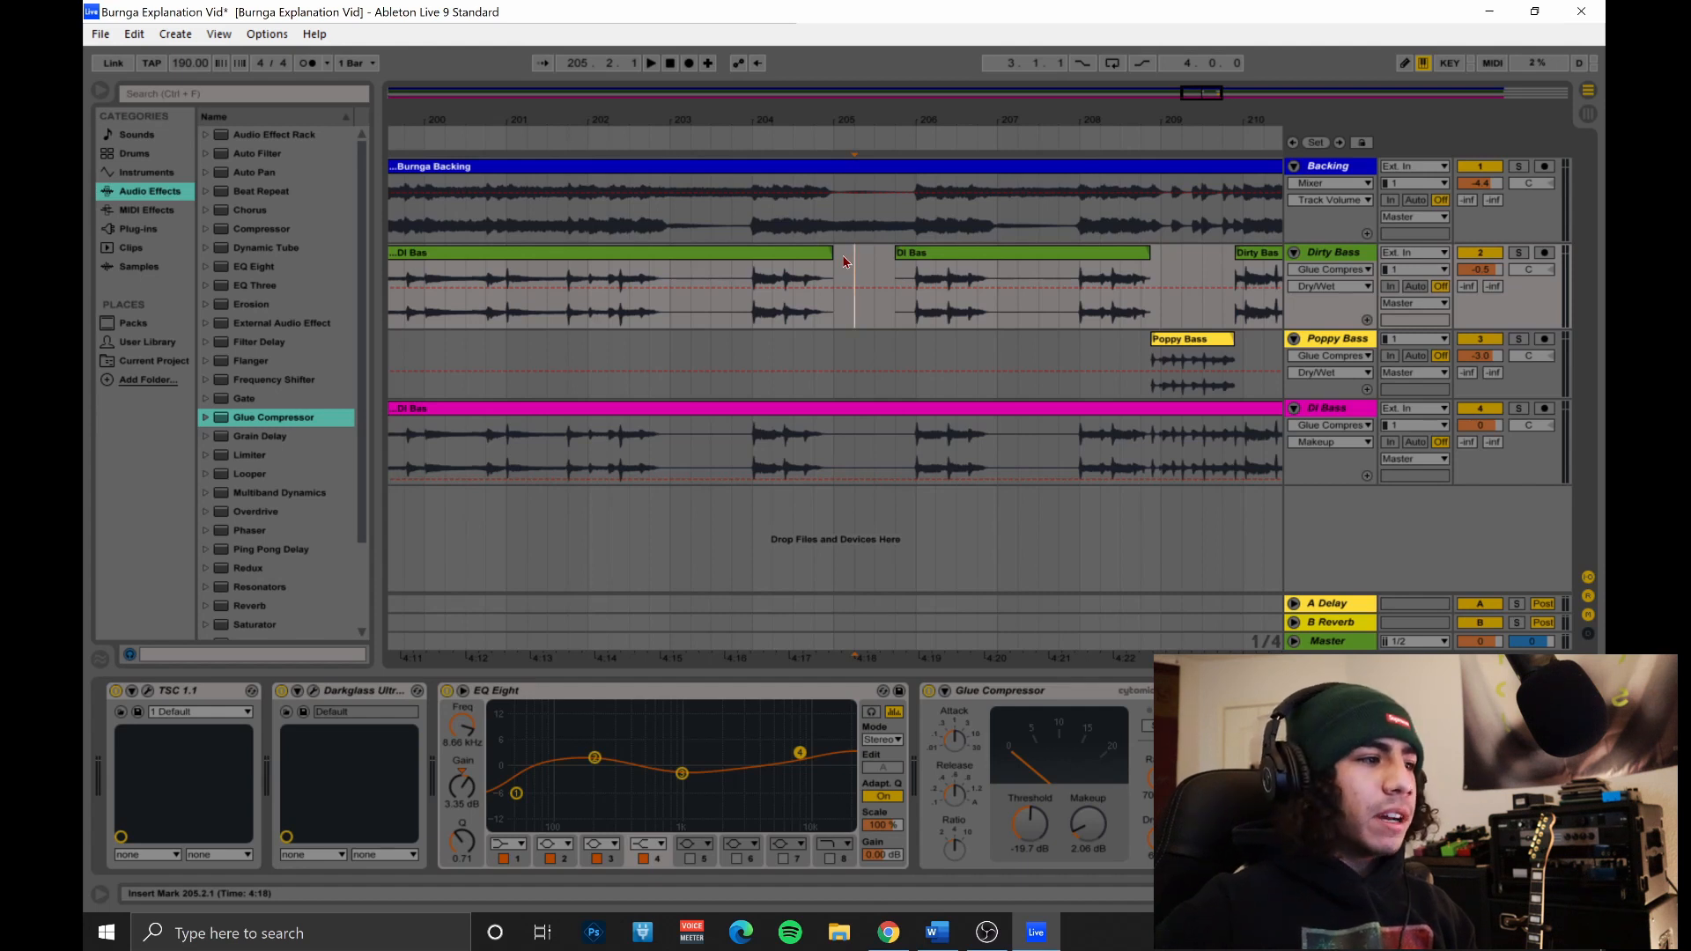
pyautogui.hotkey('ctrl', 'z')
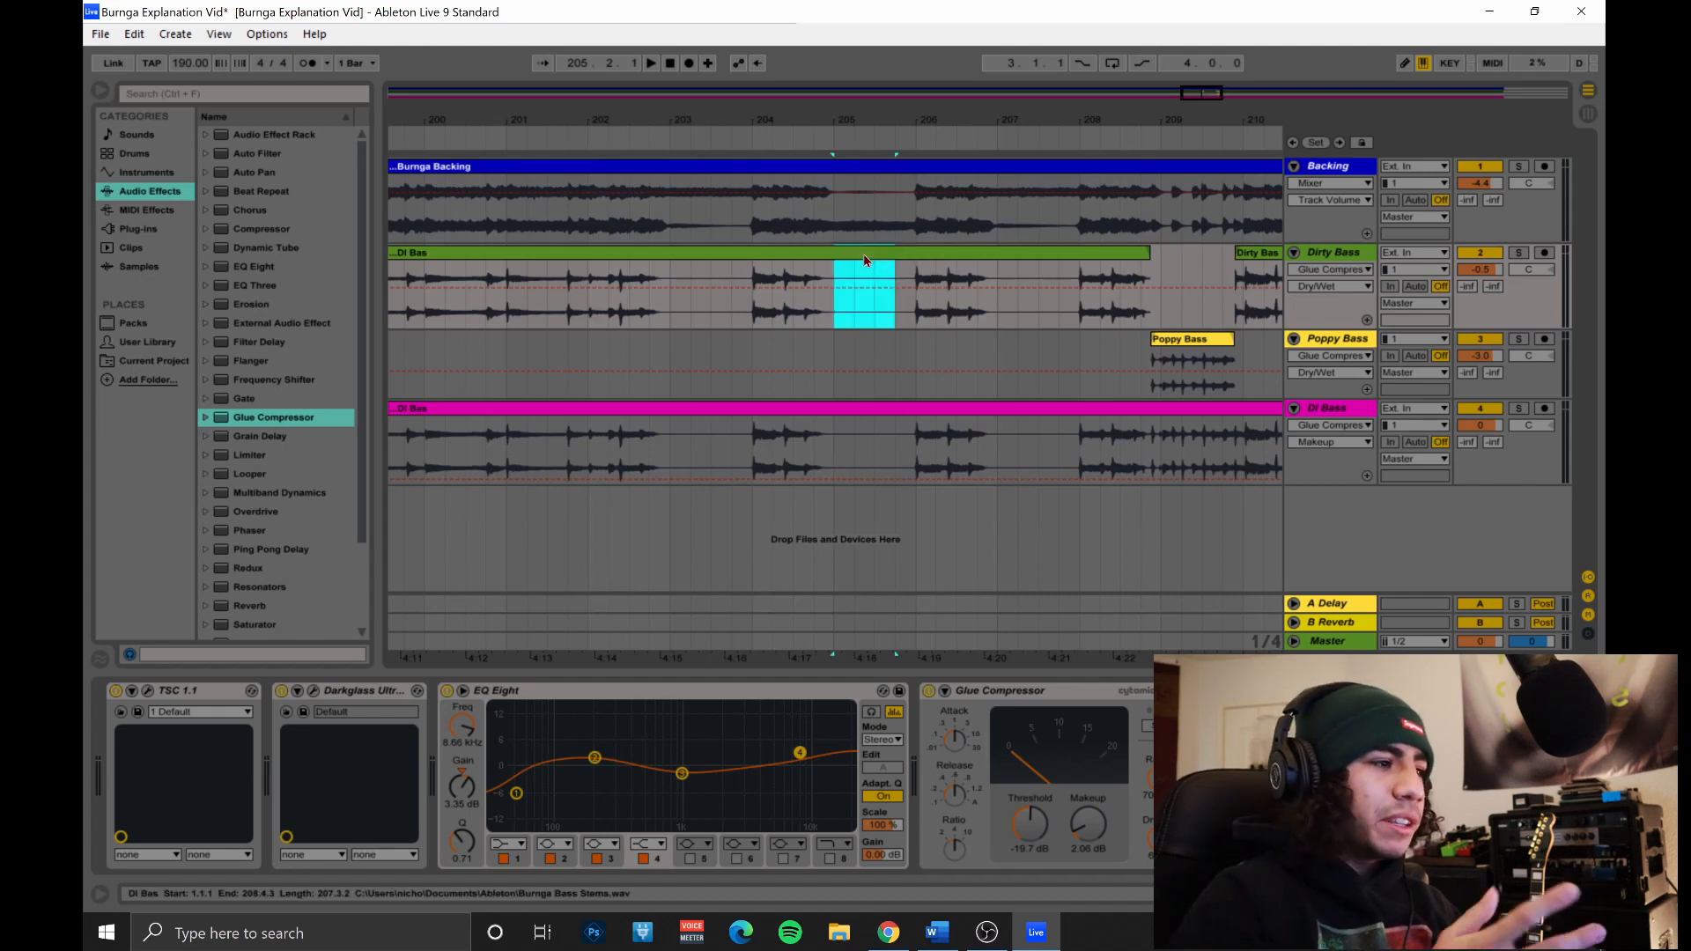
pyautogui.click(846, 336)
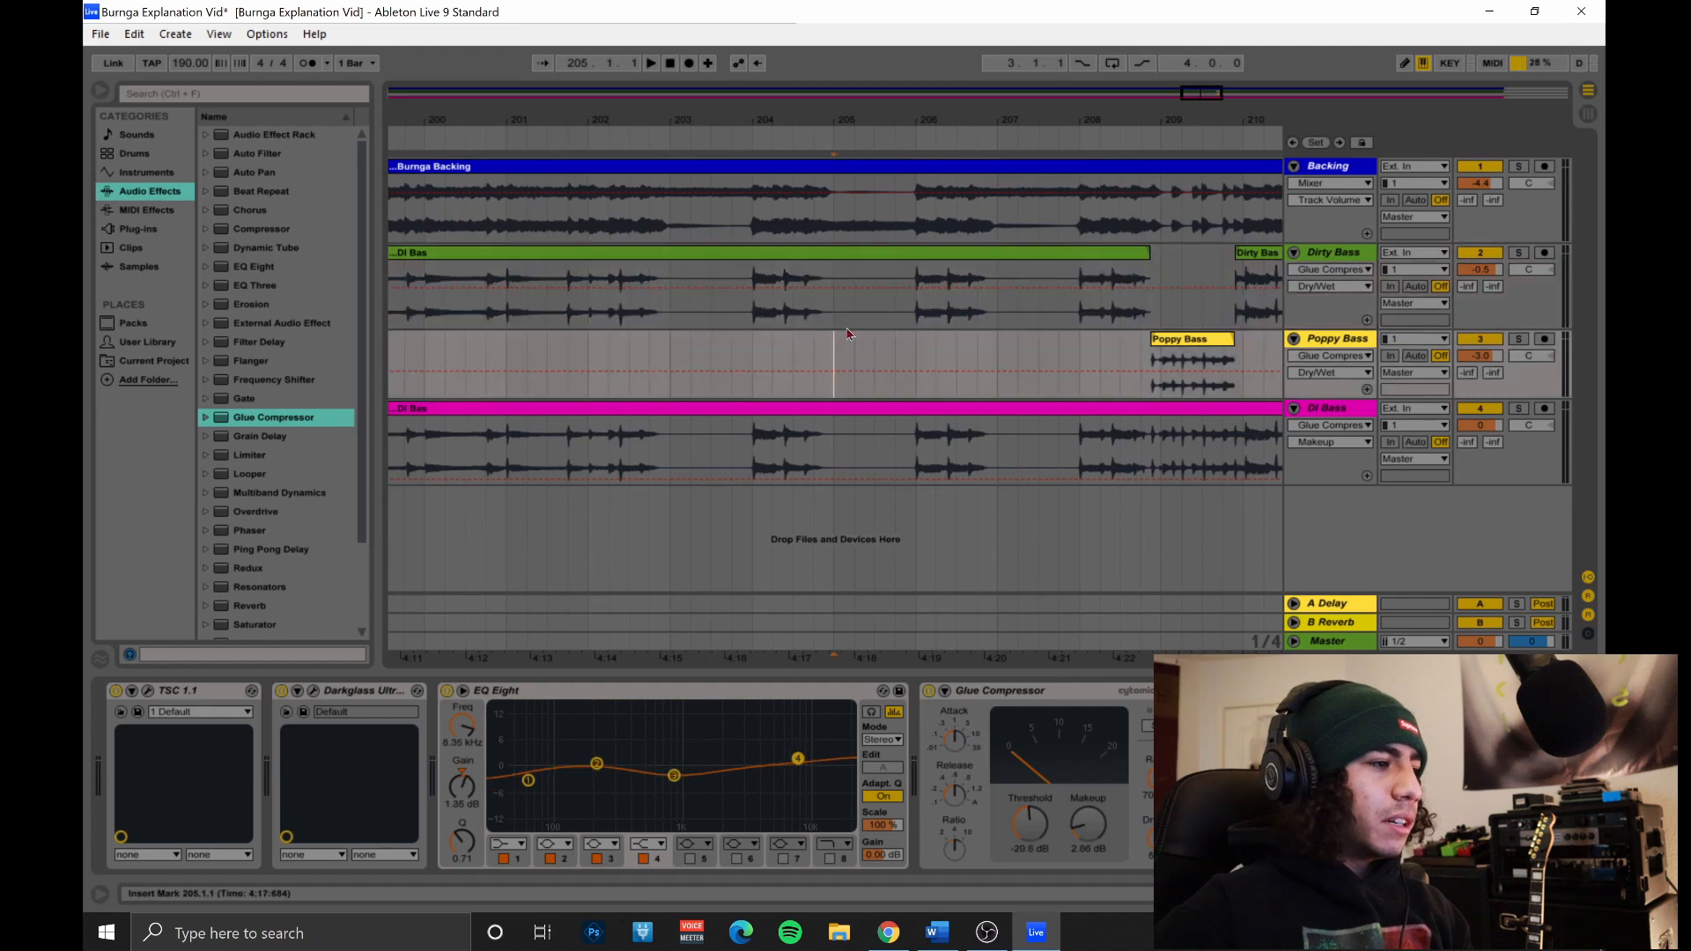
# Play the full arrangement from the start and around bar 49, with the Dirty Bass effects shown.
pyautogui.moveTo(1192, 96); pyautogui.dragTo(979, 33)
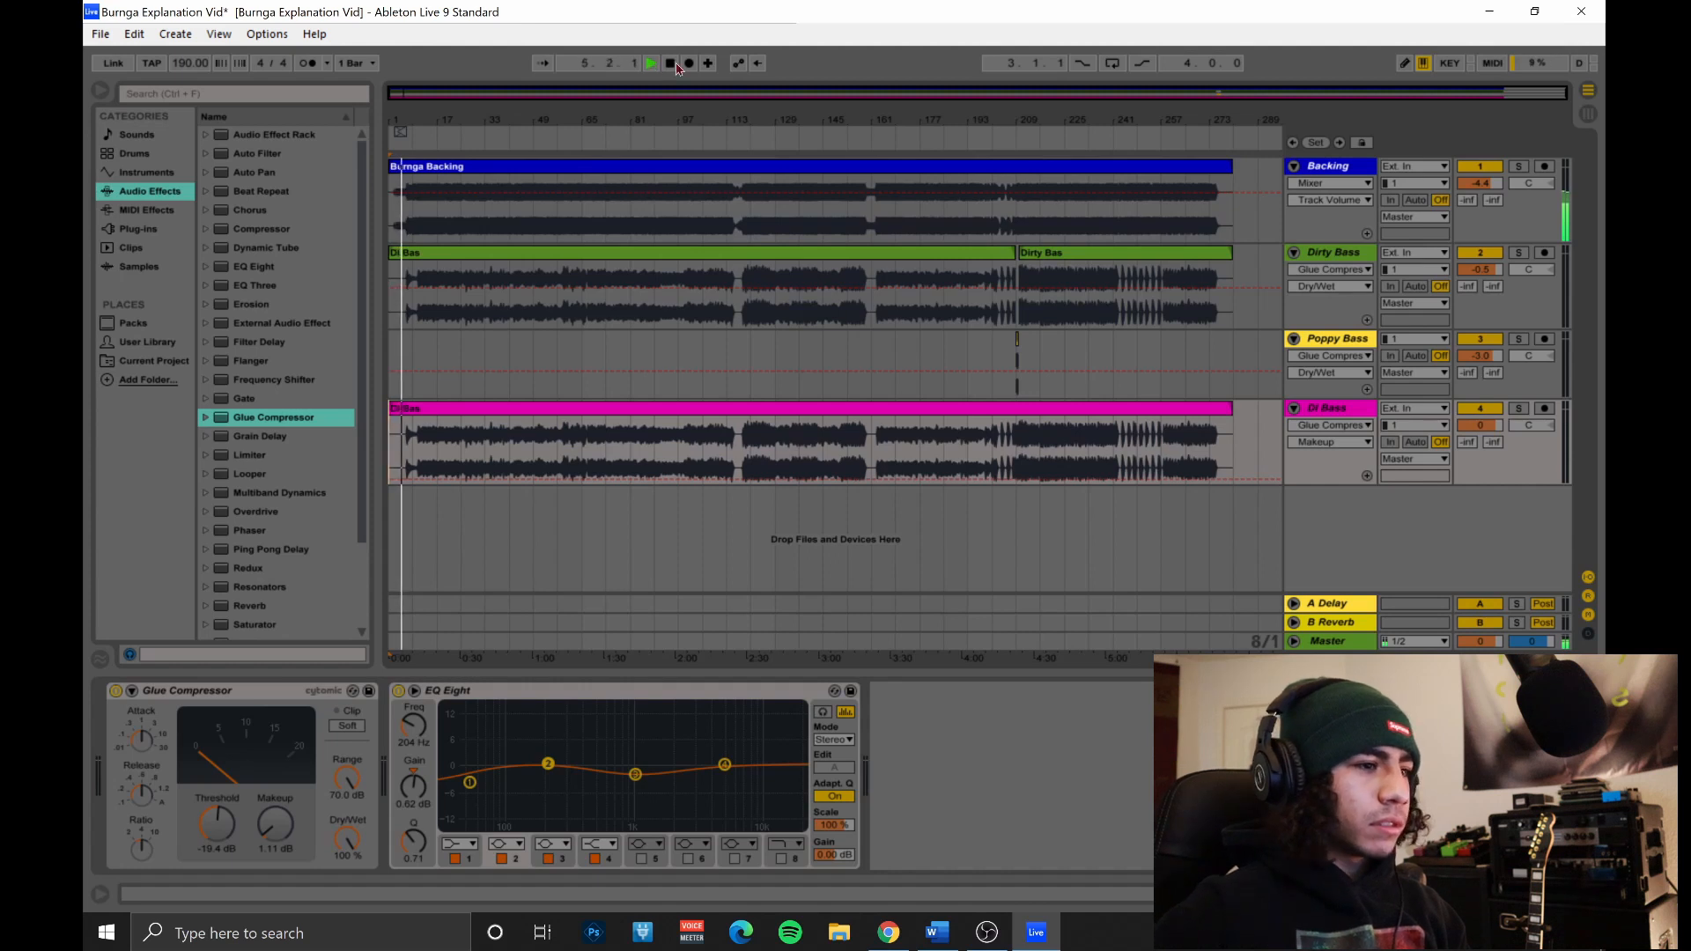
pyautogui.click(1330, 255)
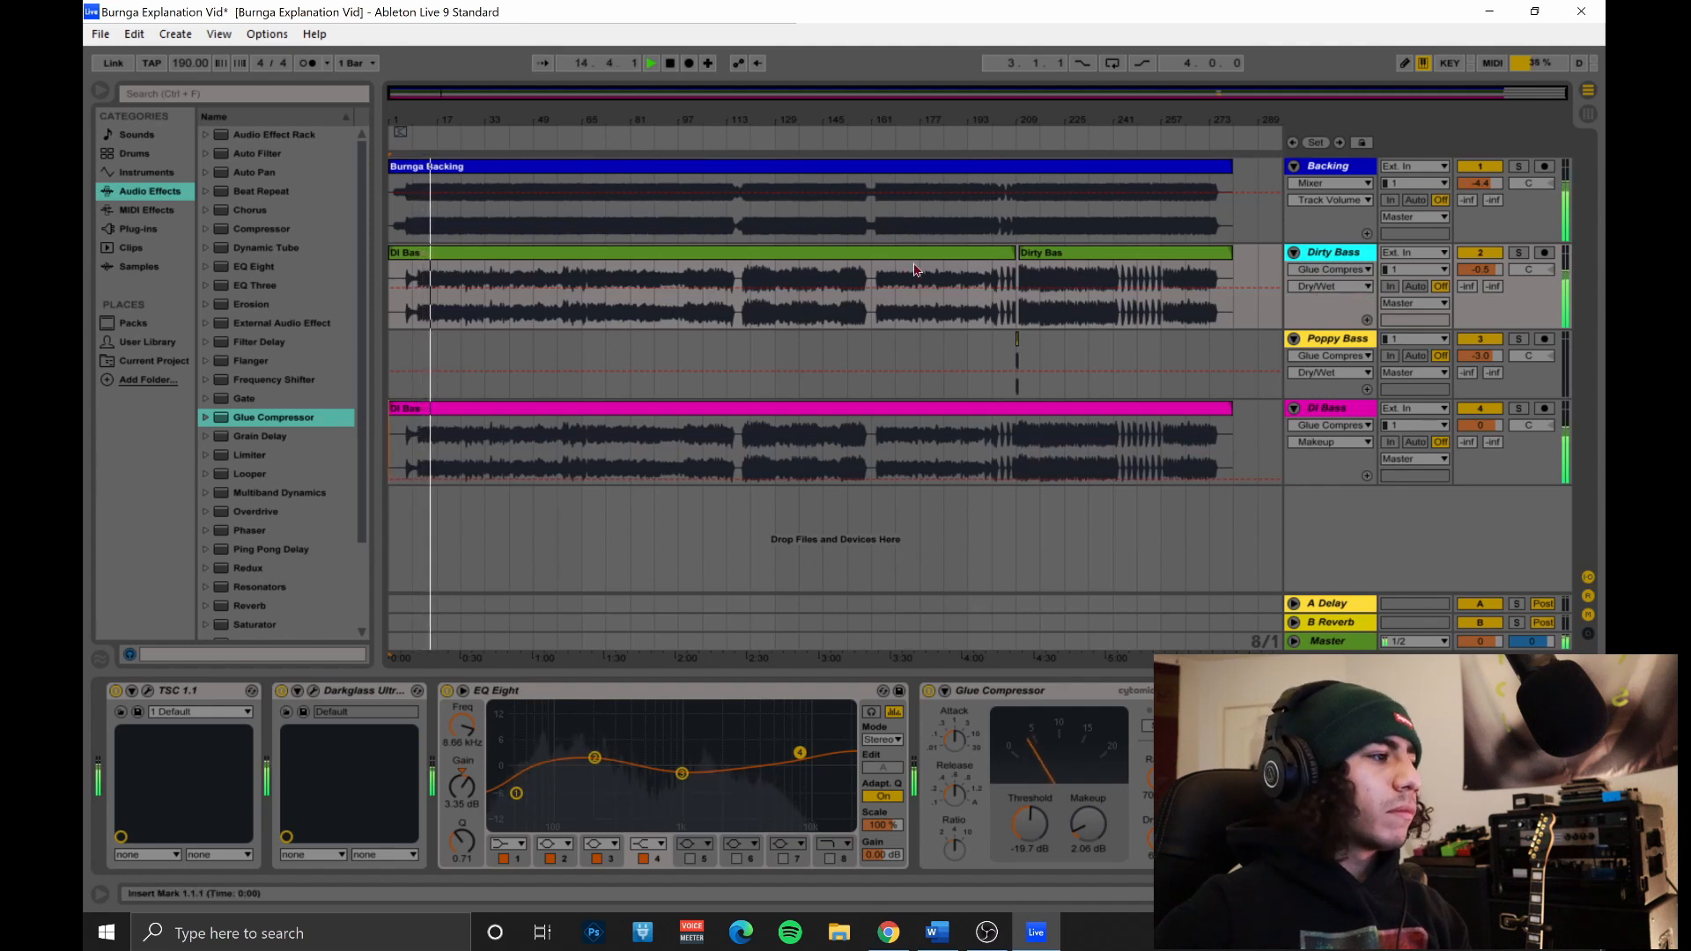
pyautogui.click(546, 129)
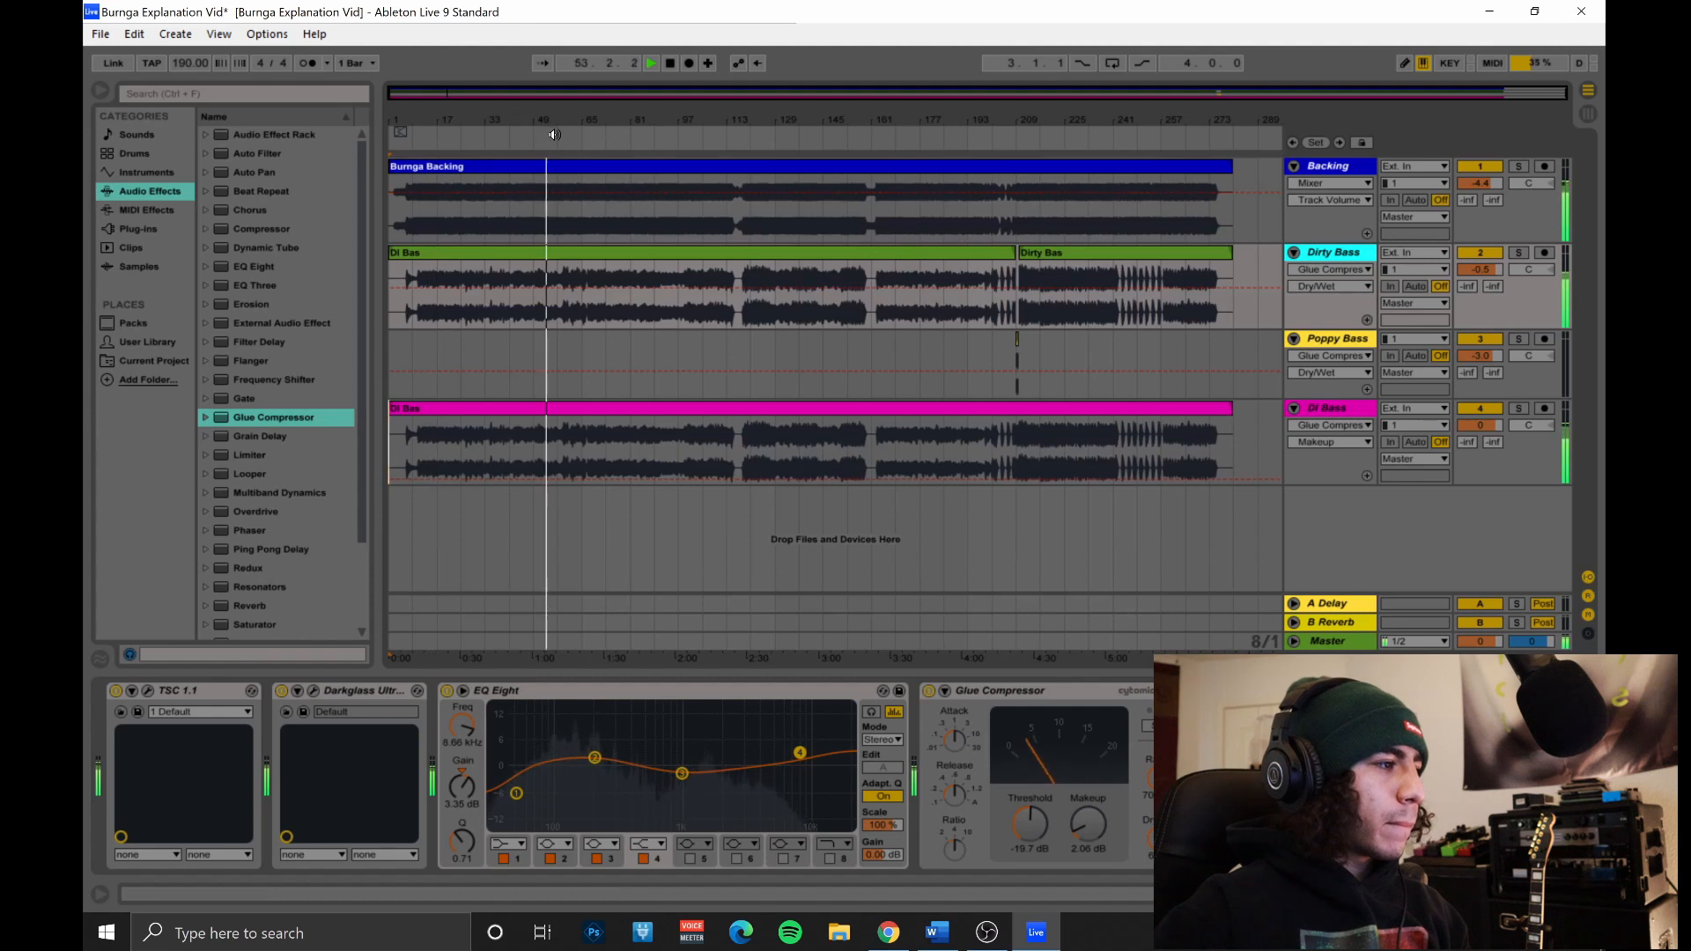
pyautogui.click(521, 134)
pyautogui.click(513, 138)
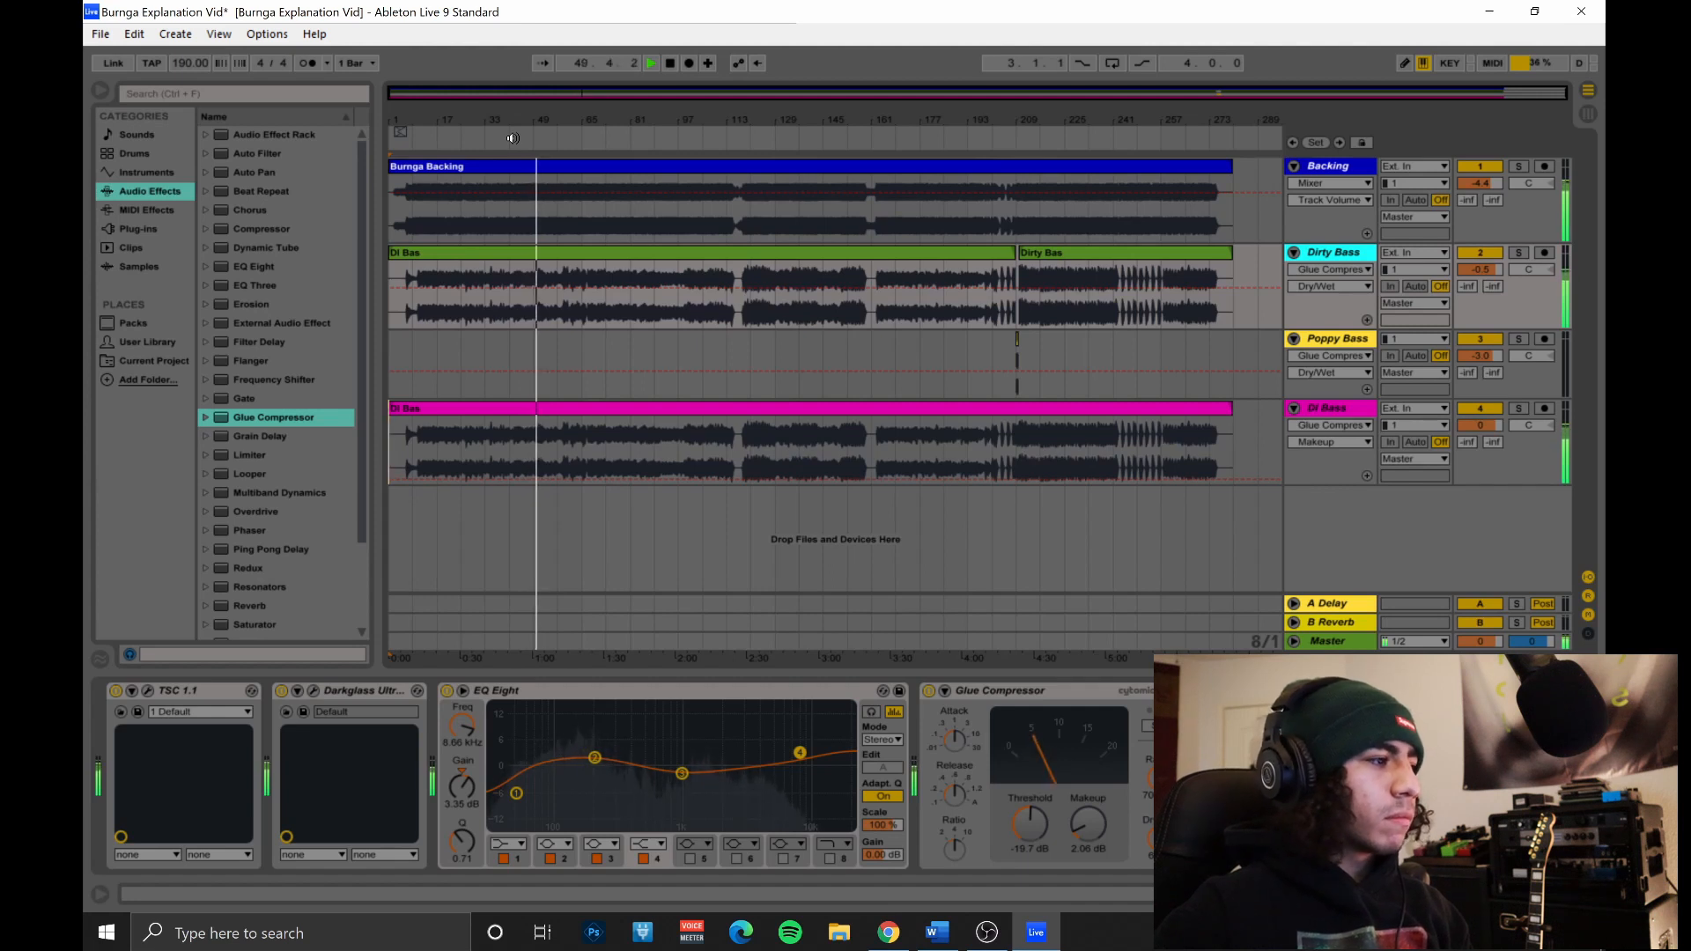
# Play on from around bar 113 and lower the DI Bass track volume to -1.1 dB.
pyautogui.click(733, 140)
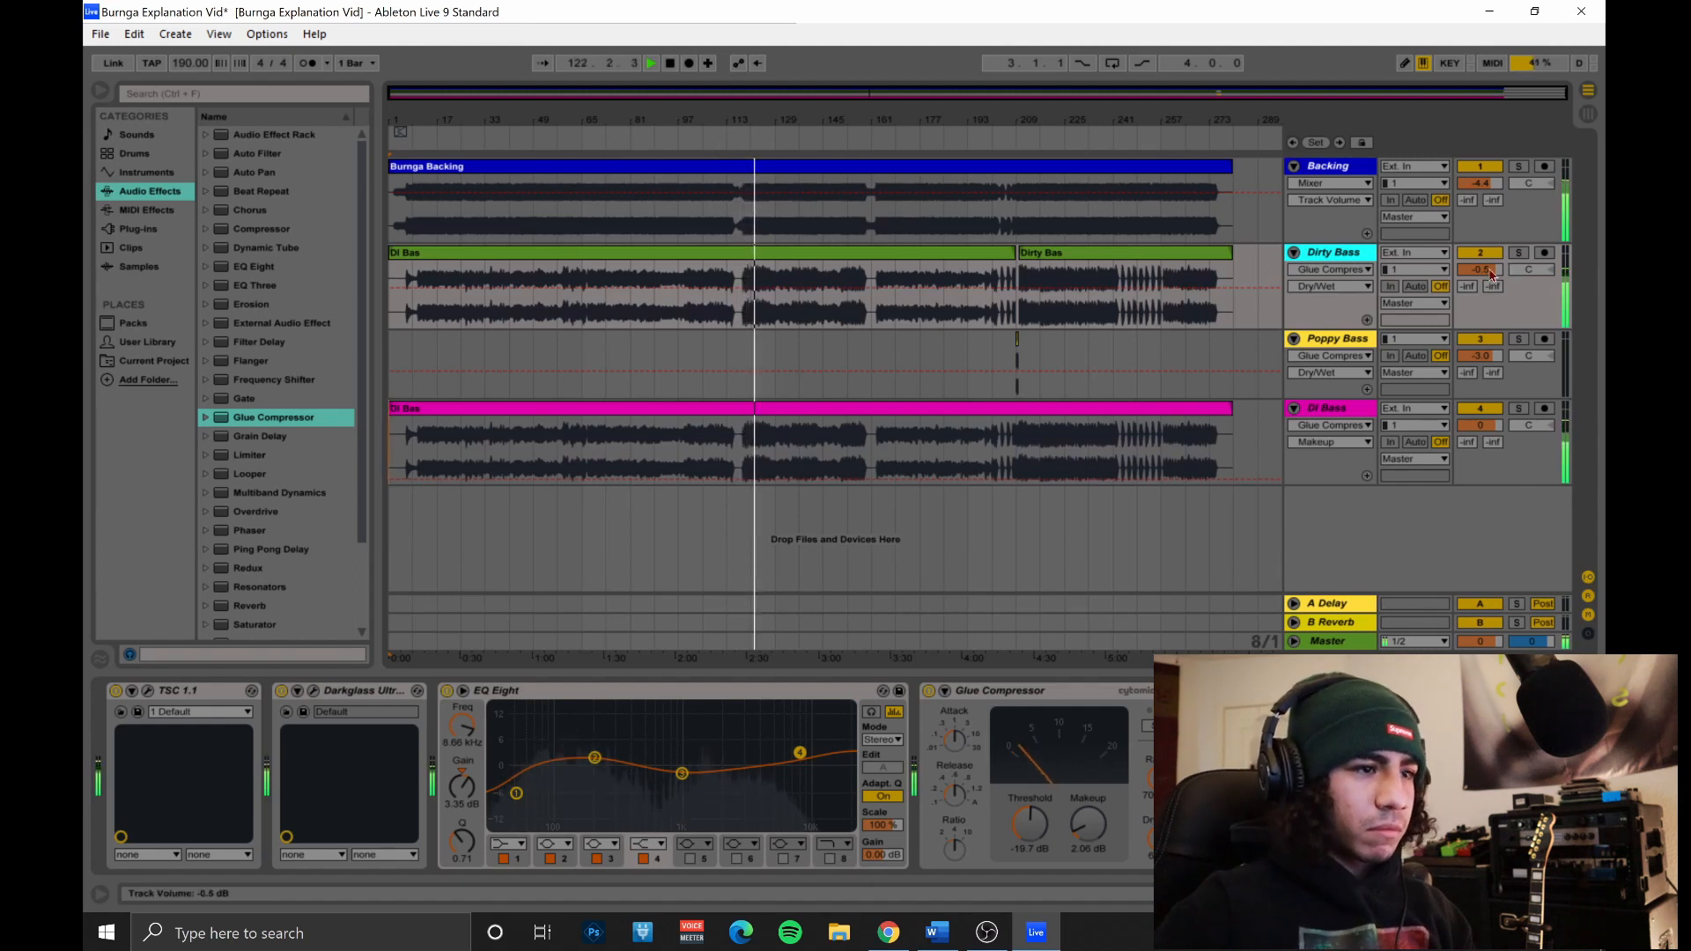
pyautogui.click(1480, 429)
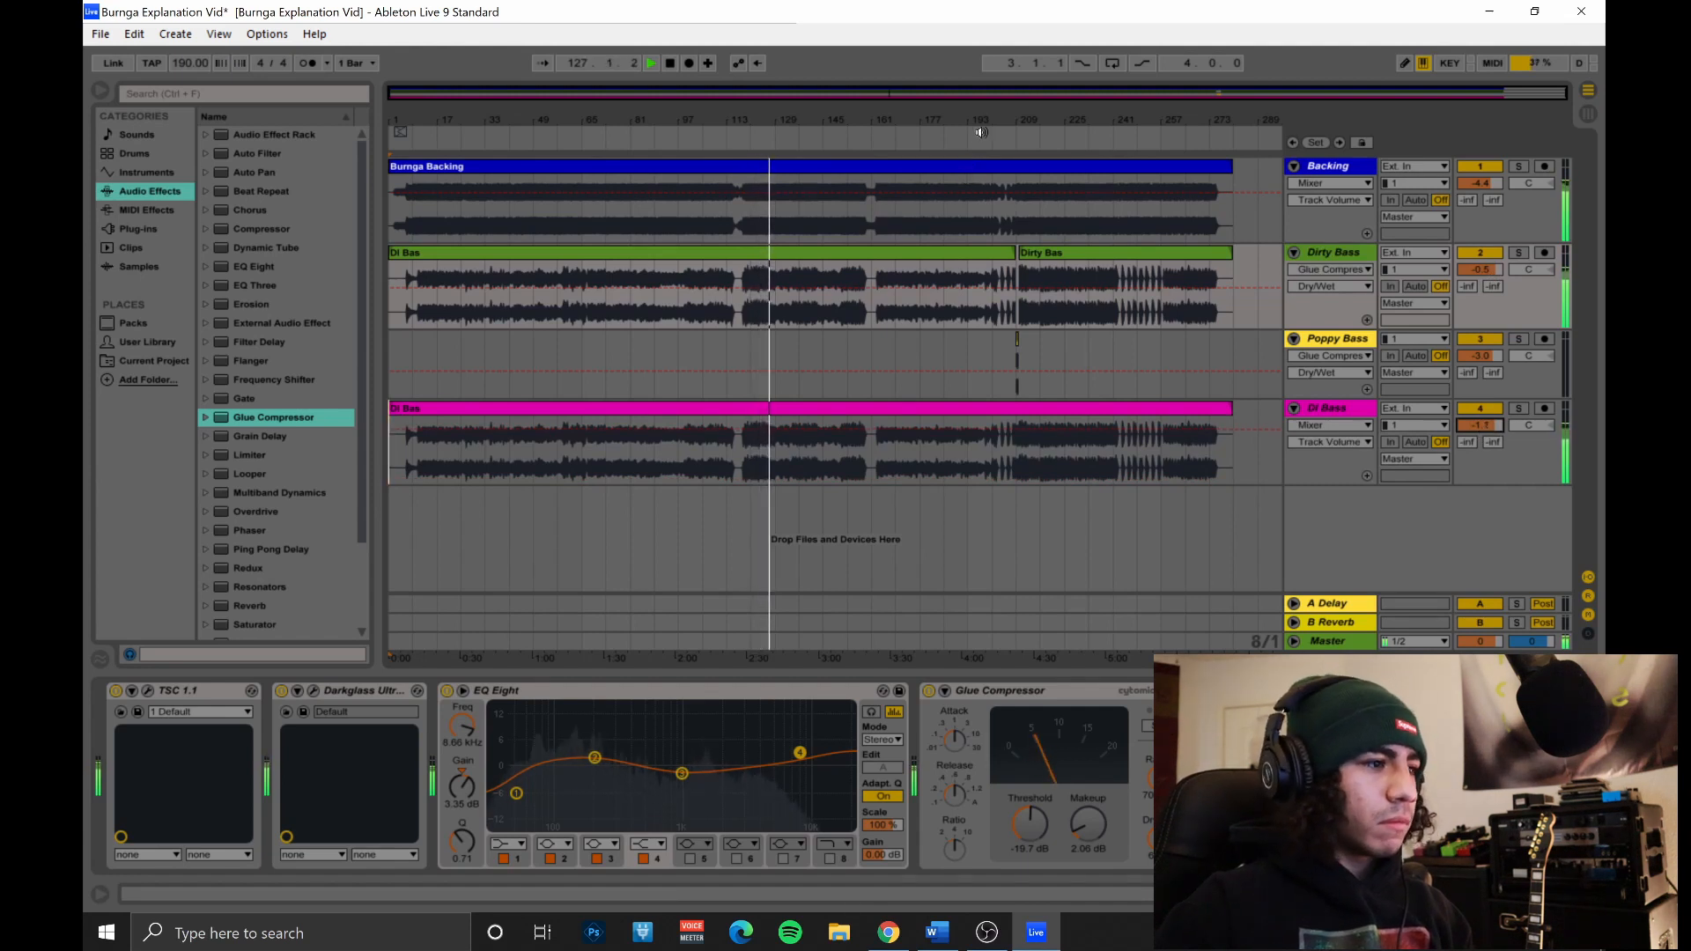
# Audition the later sections of the arrangement through the ending with the rebalanced DI Bass, and stop playback.
pyautogui.click(874, 144)
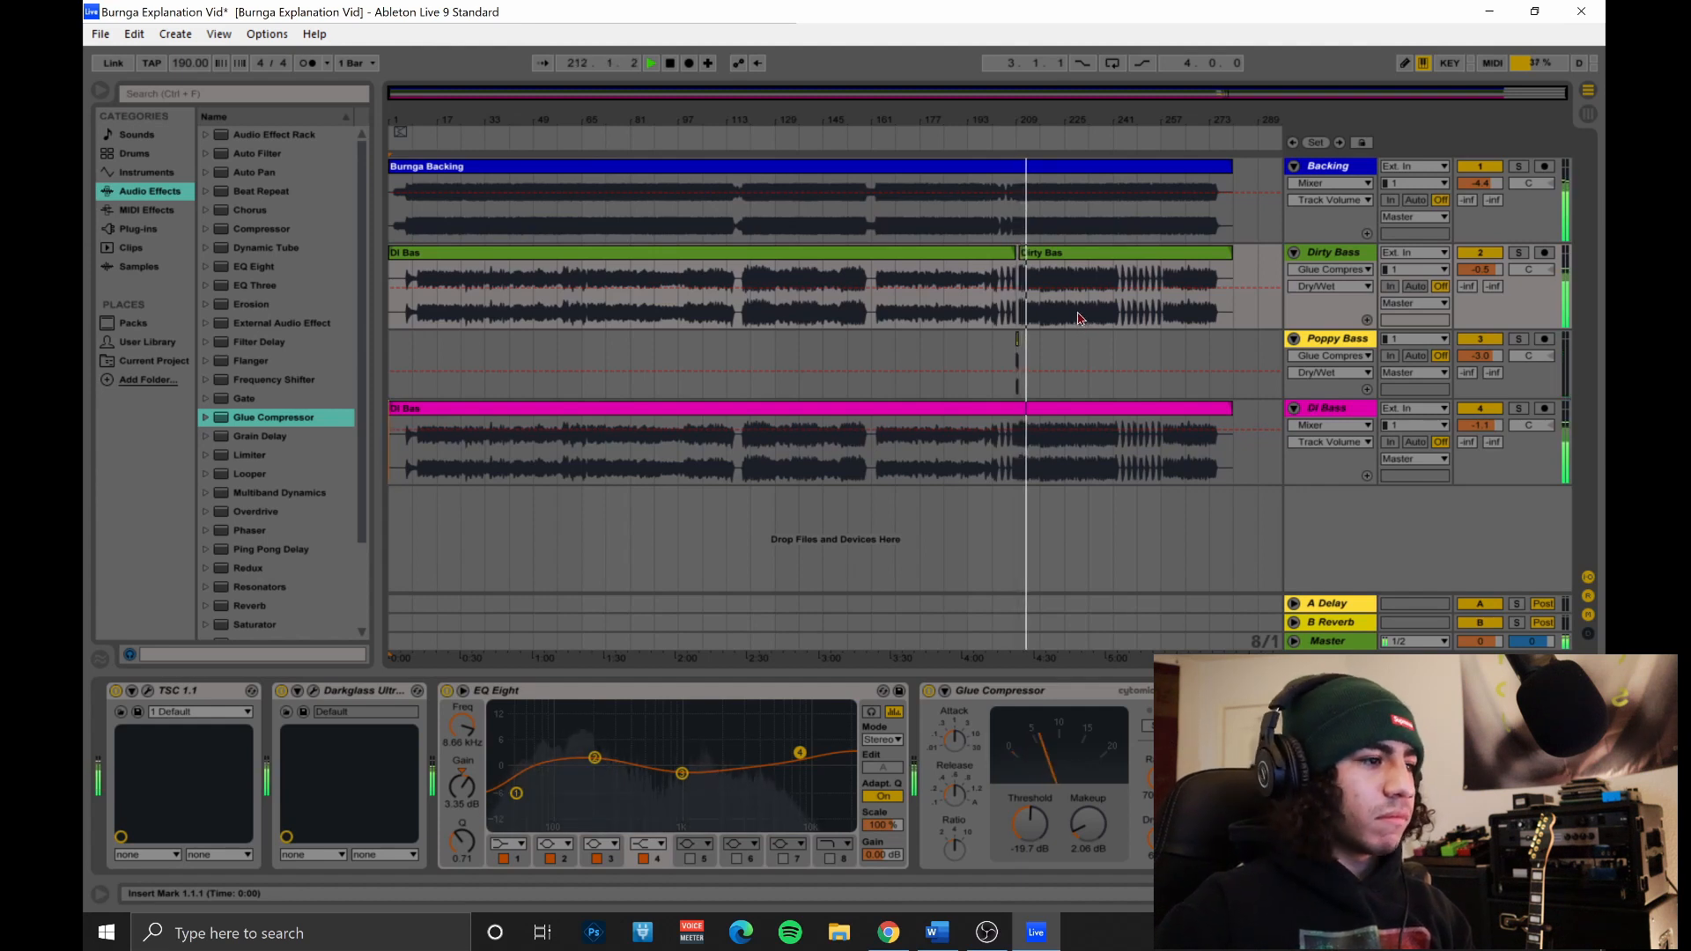
pyautogui.click(1159, 143)
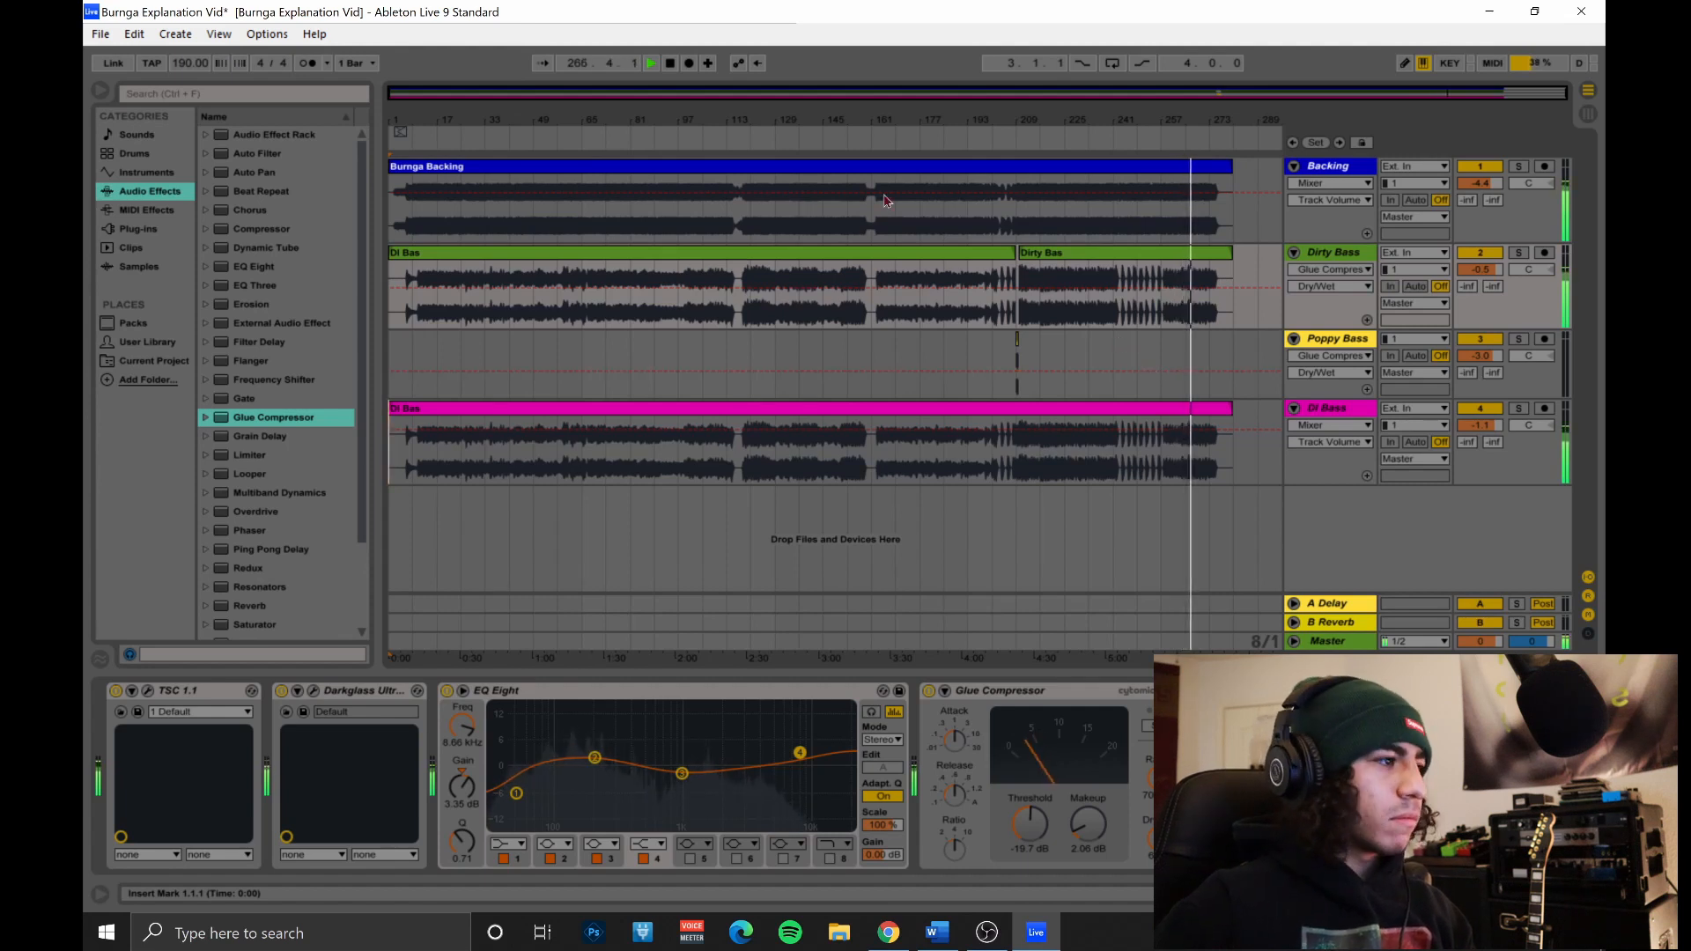
pyautogui.click(671, 63)
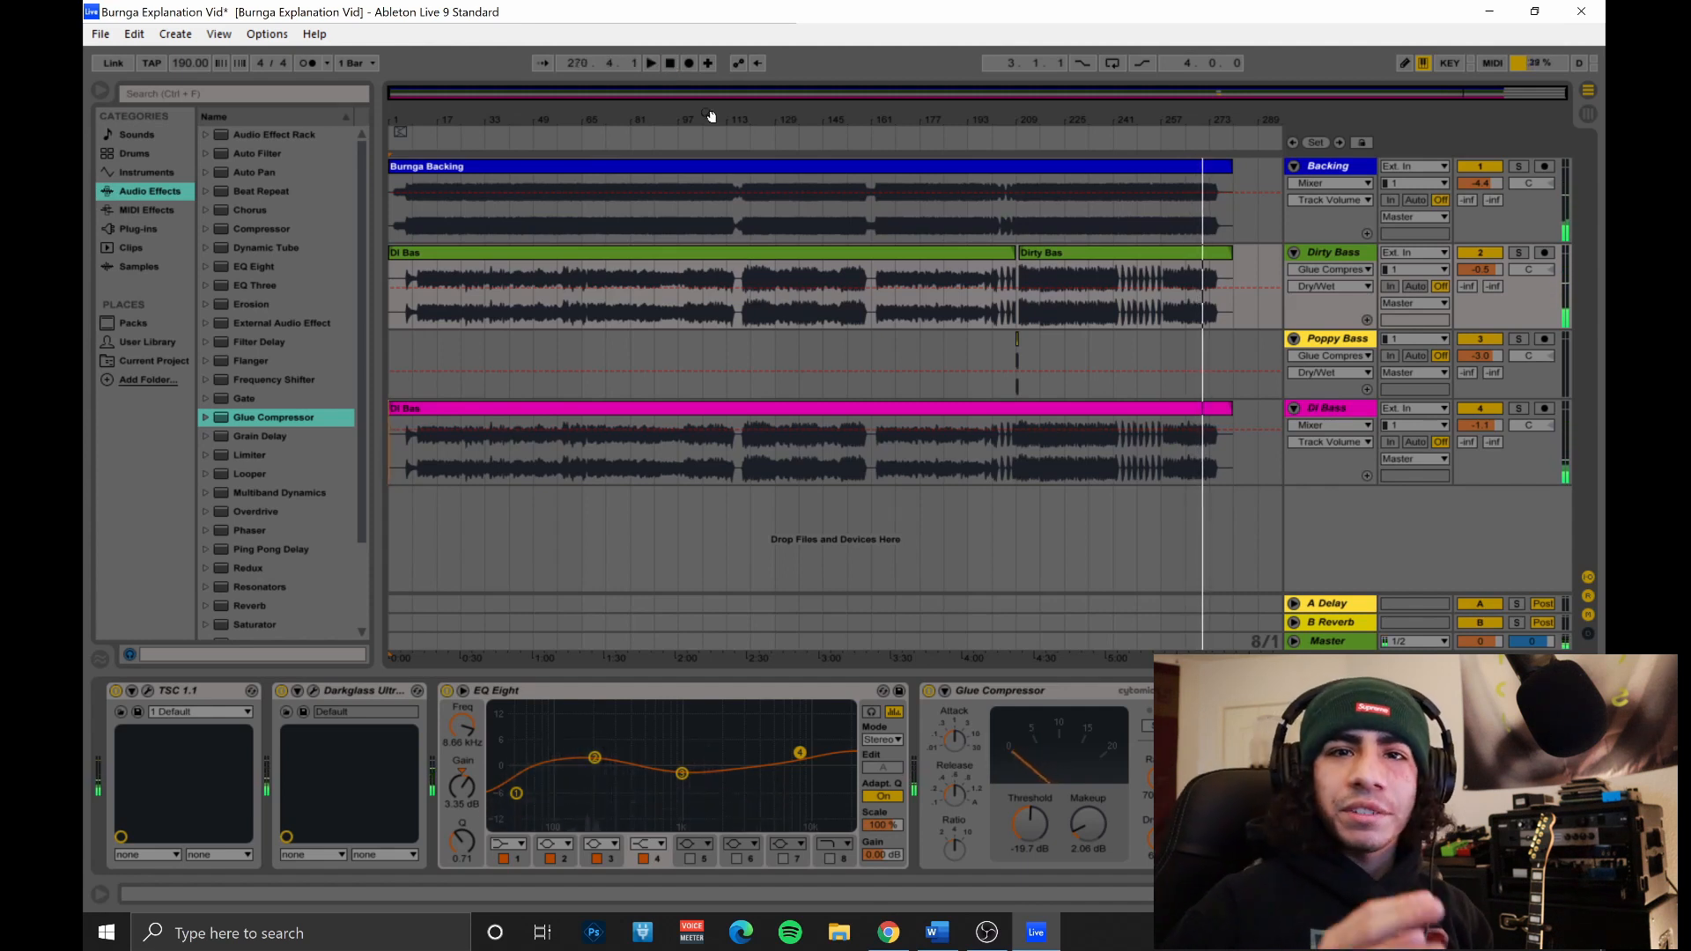
# Add a Glue Compressor to the Master track ahead of the ReaStream plug-in.
pyautogui.click(1335, 645)
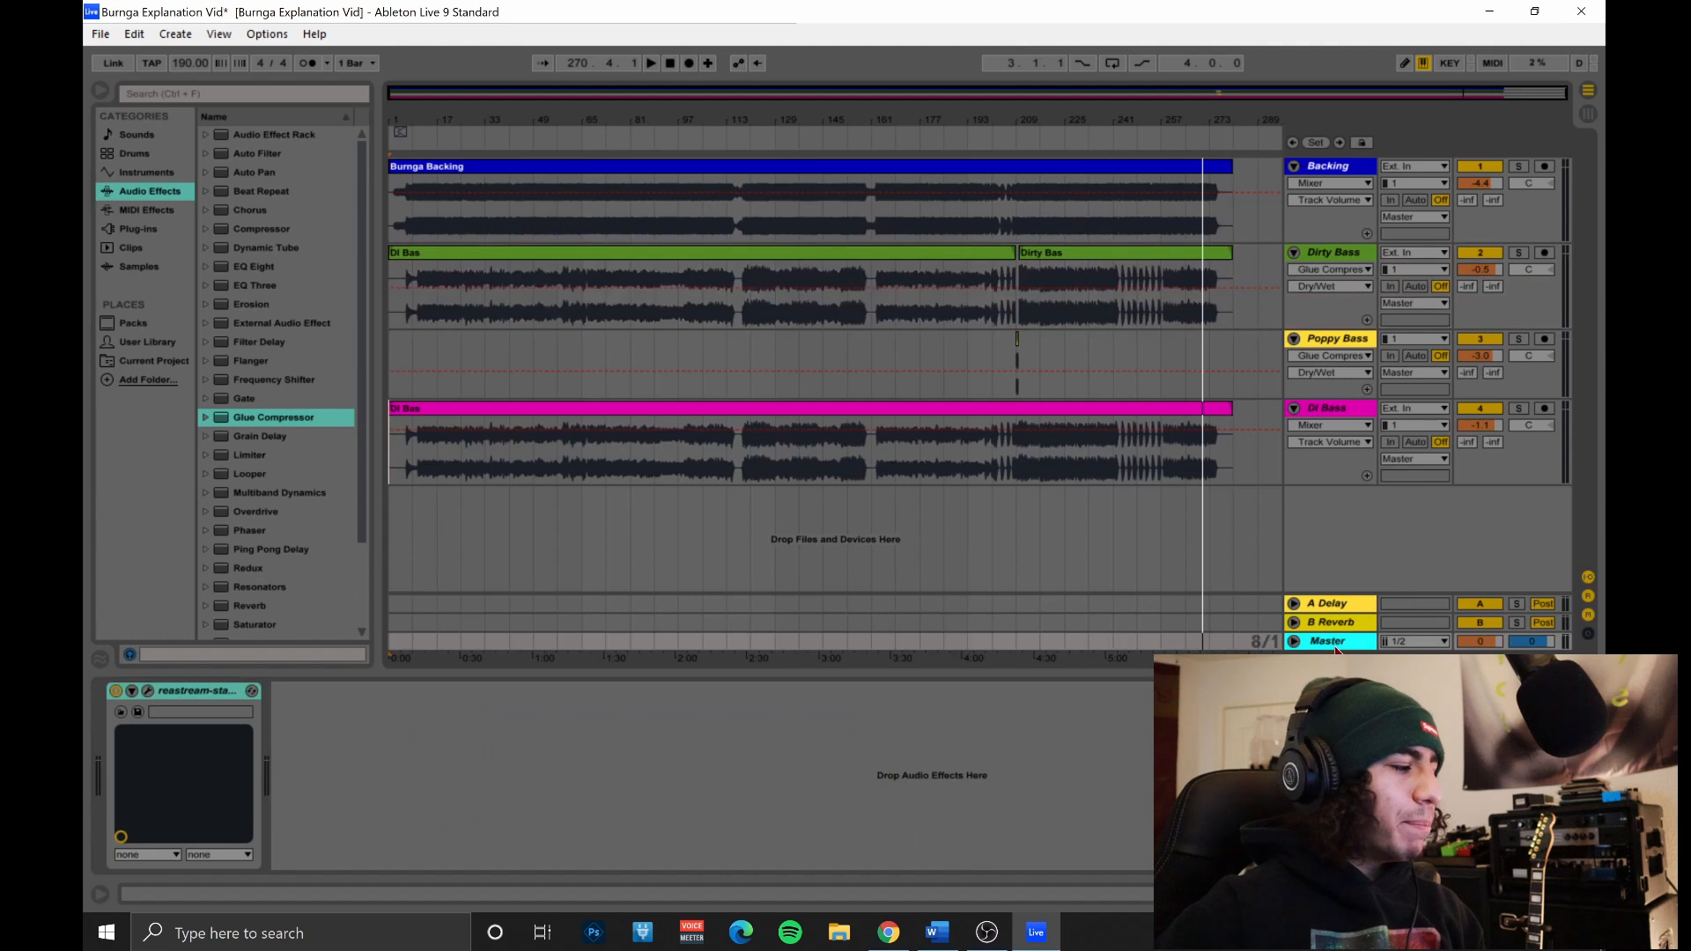
pyautogui.click(292, 422)
pyautogui.moveTo(291, 422); pyautogui.dragTo(116, 753)
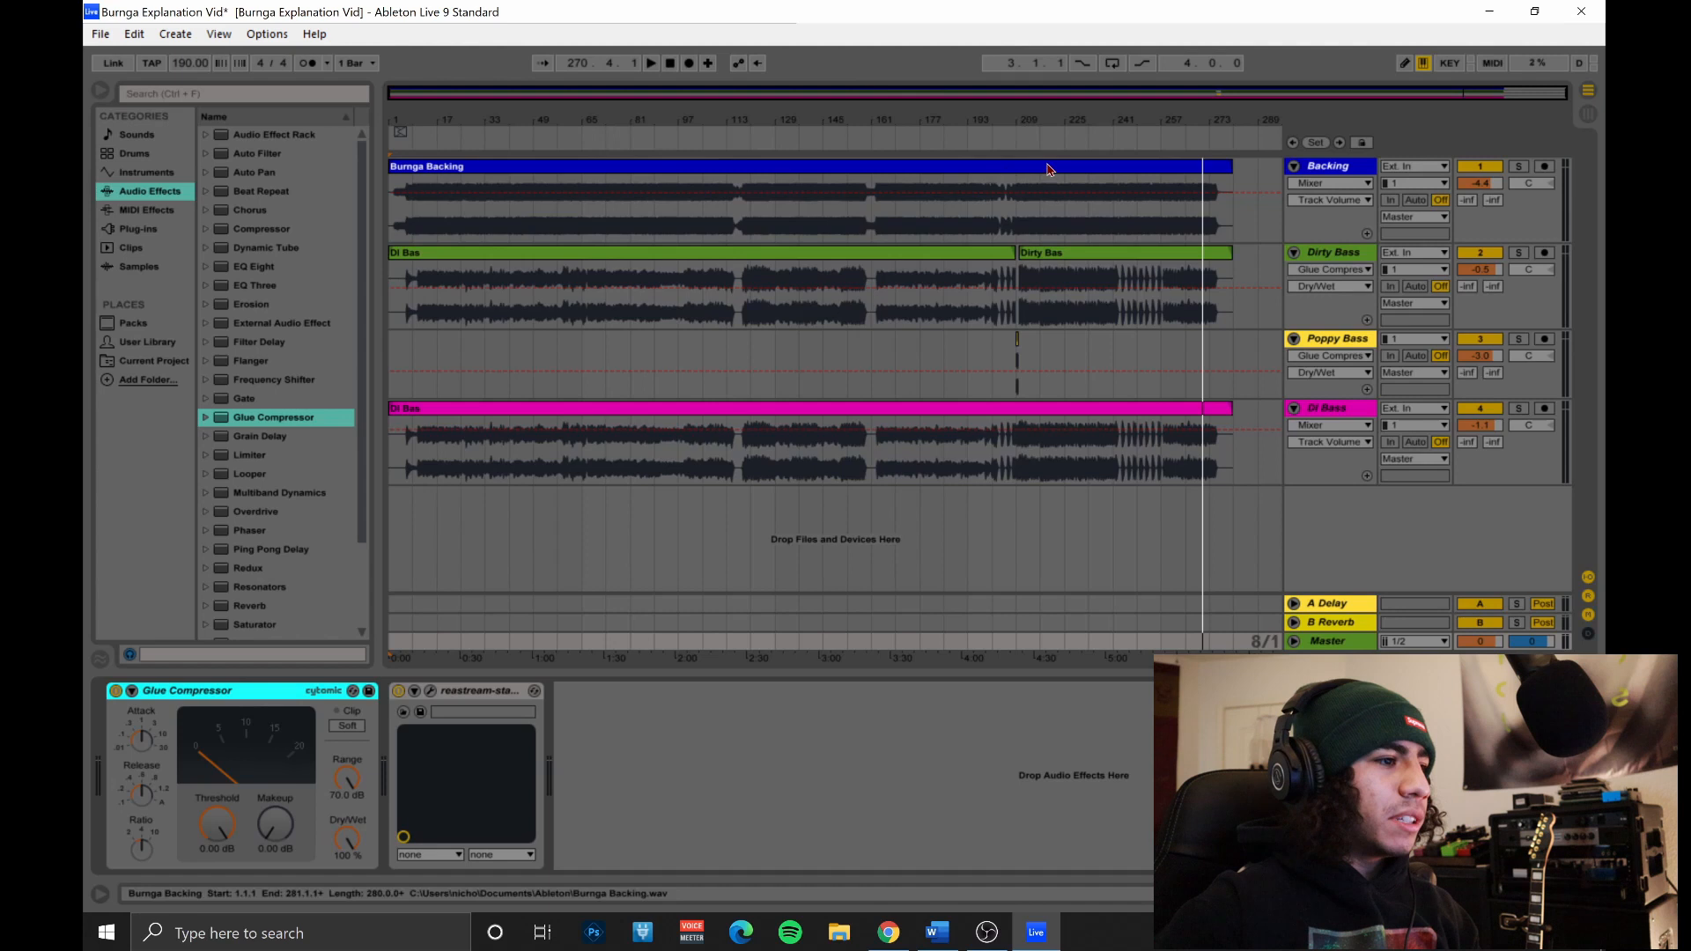
# While playing from about bar 67, set the Master Glue Compressor's makeup to 1.43 dB and dry/wet to 60 %, watching the mixer levels.
pyautogui.click(591, 139)
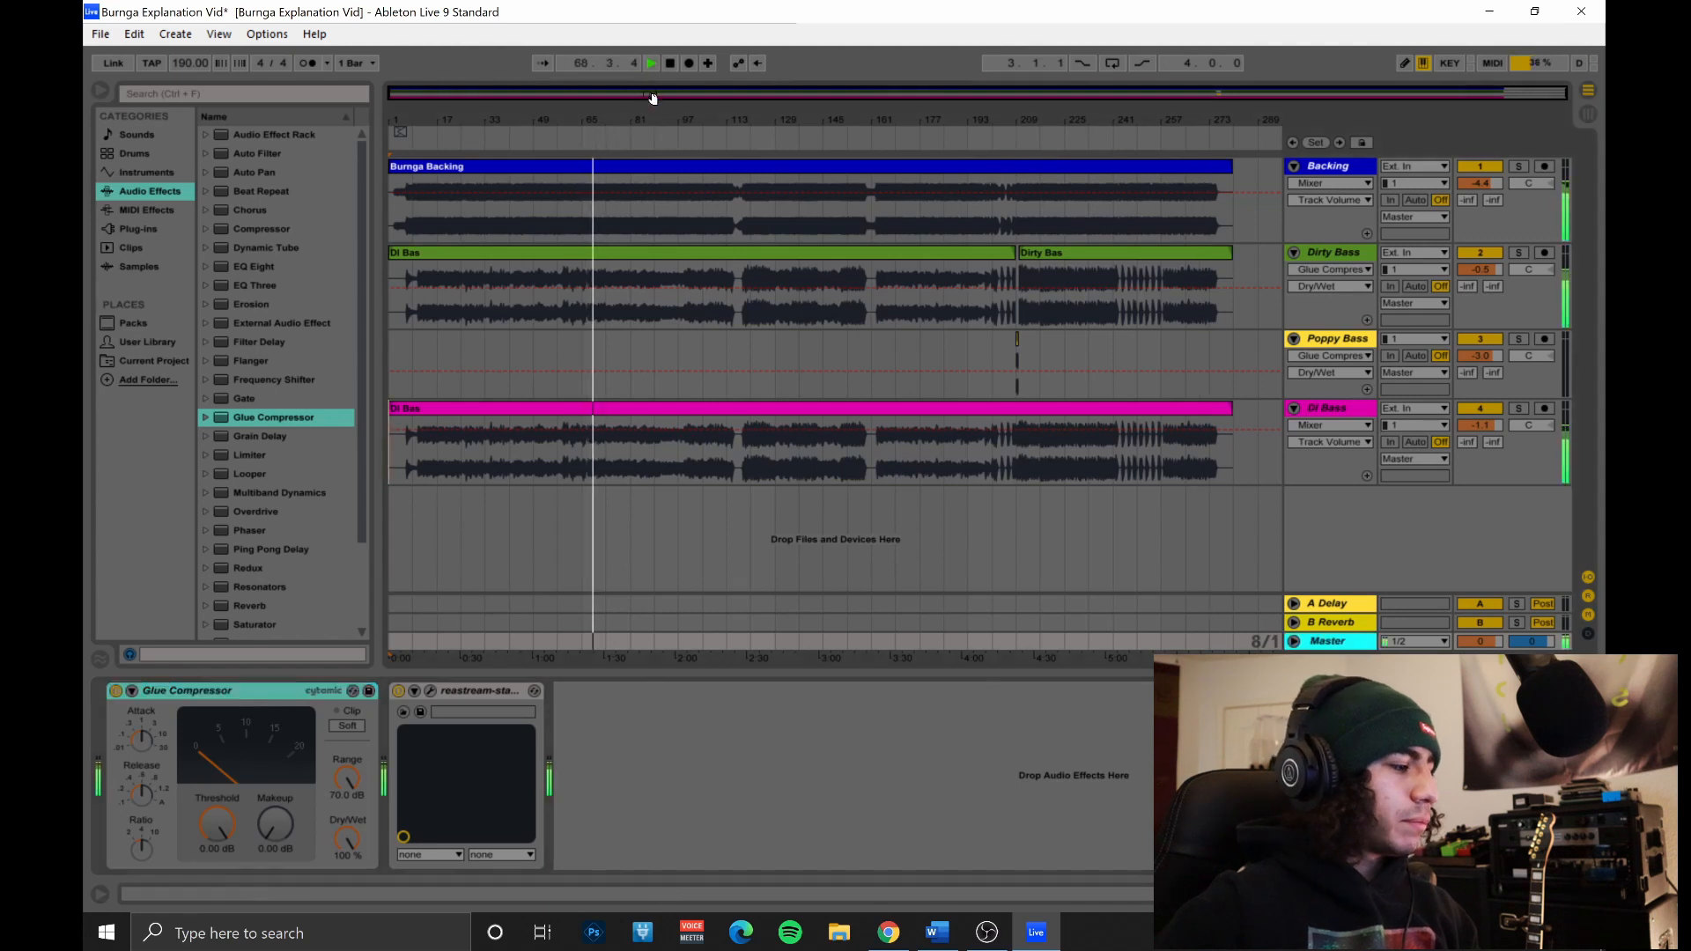
pyautogui.press('Tab')
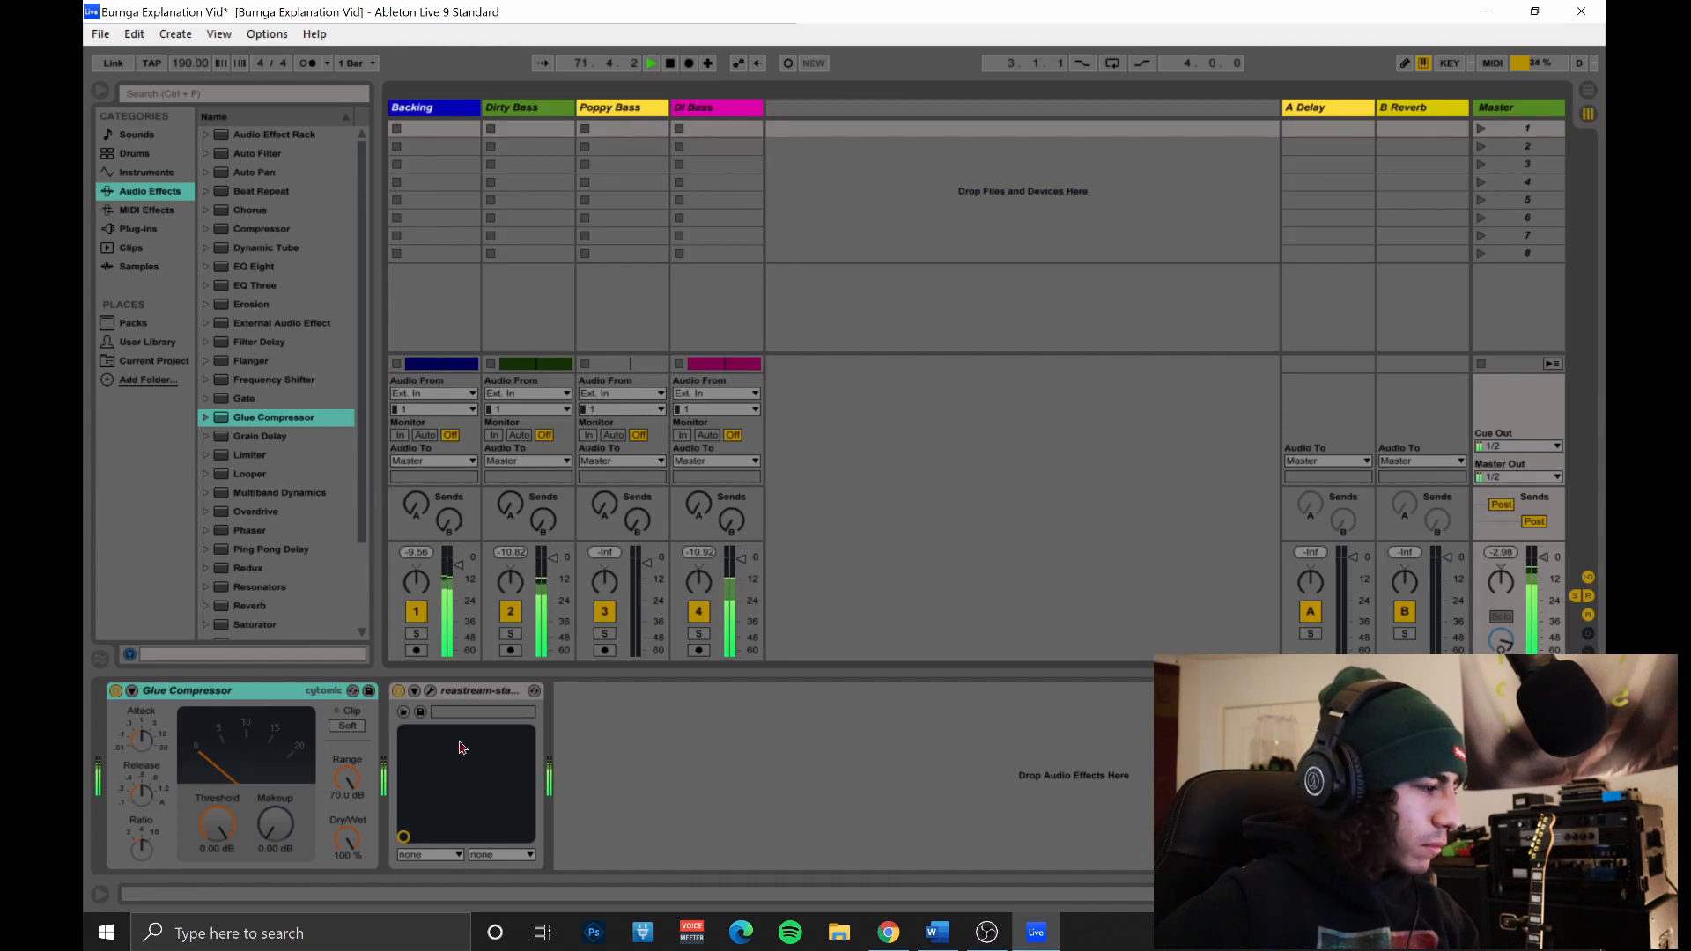
pyautogui.moveTo(275, 824); pyautogui.dragTo(275, 795)
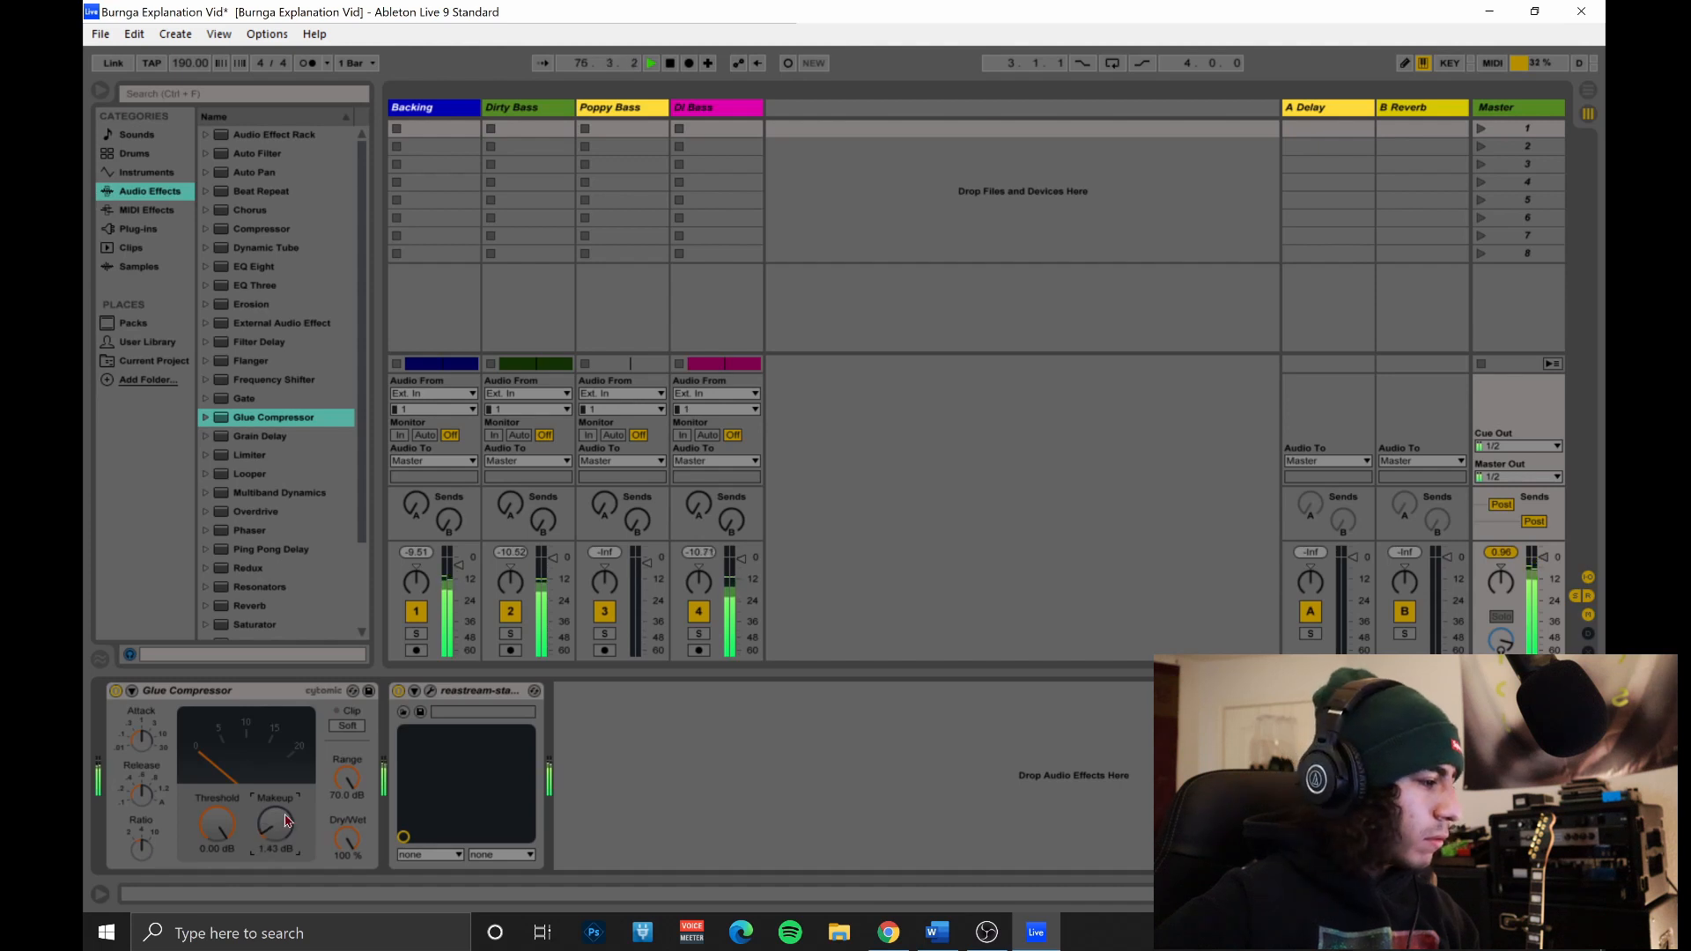
pyautogui.moveTo(349, 839); pyautogui.dragTo(349, 872)
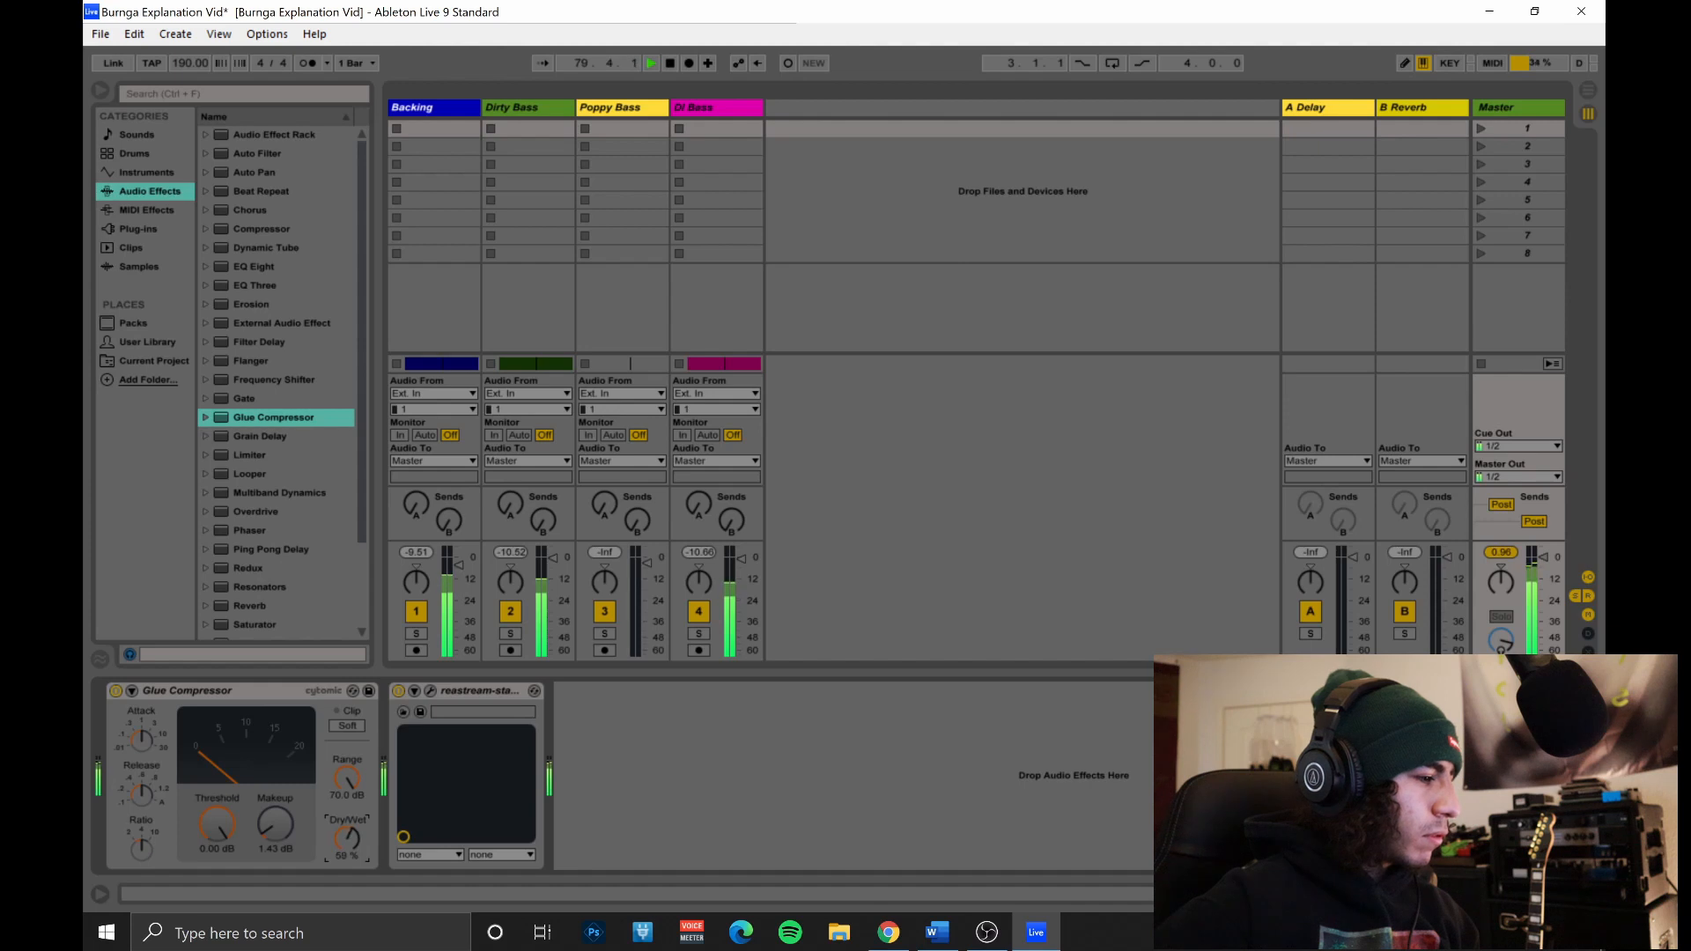
pyautogui.press('Tab')
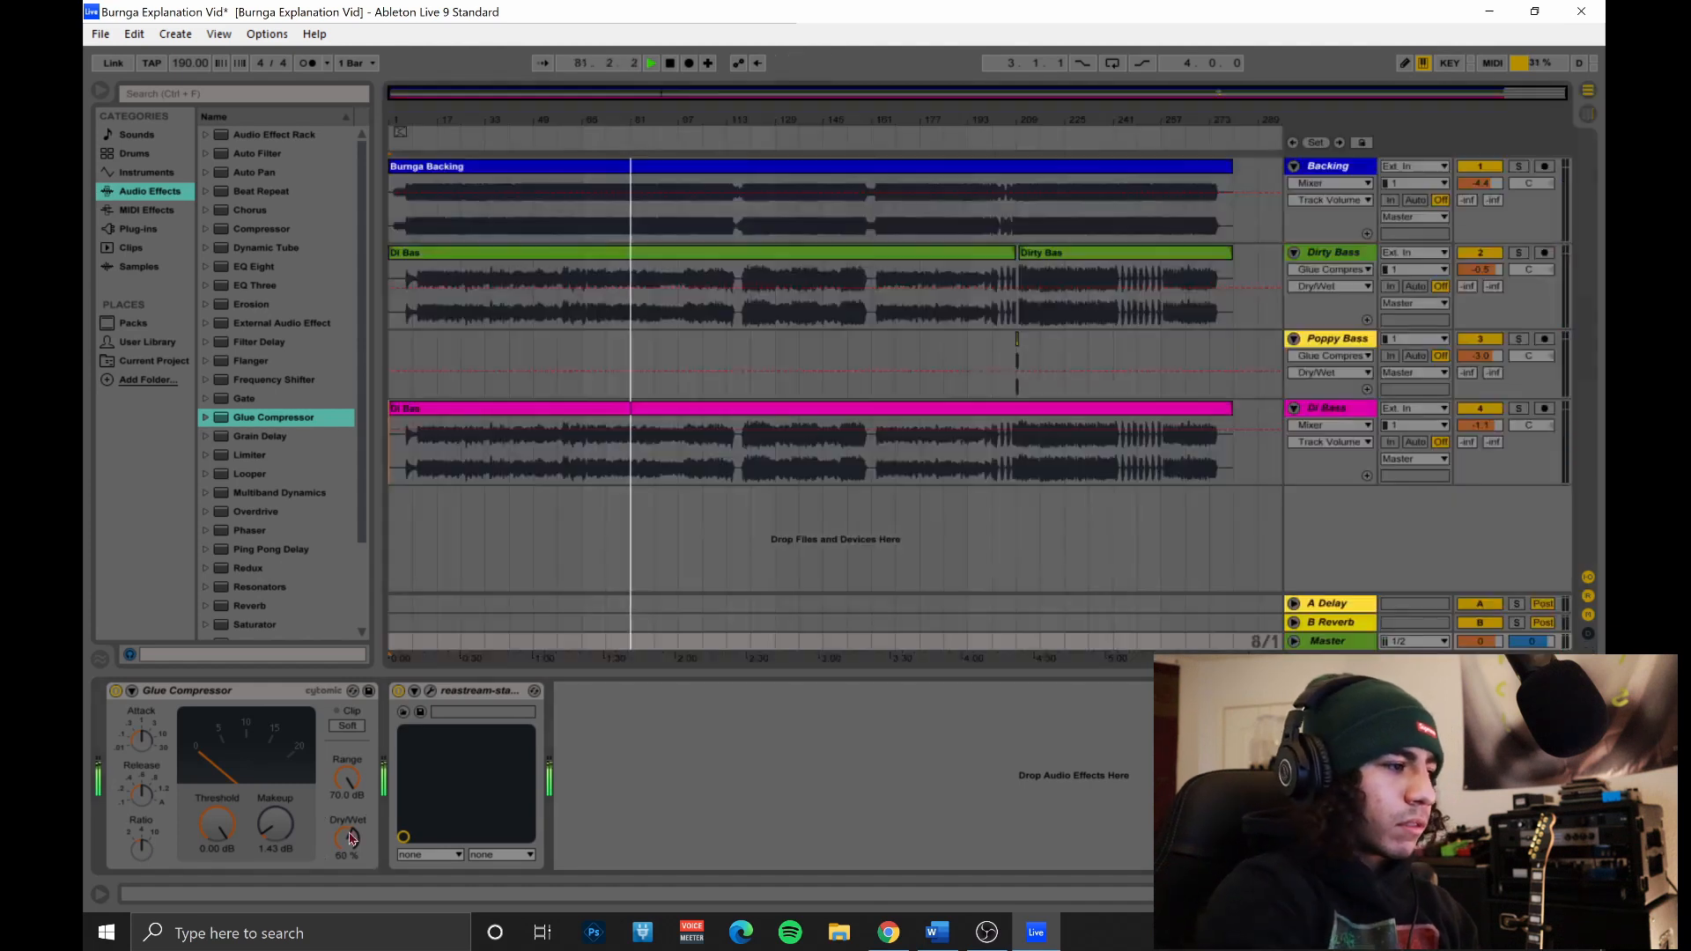
# Audition the mastered mix around bars 217 and 200 and through the Poppy Bass section, stopping after the Dirty Bass re-entry.
pyautogui.click(1042, 137)
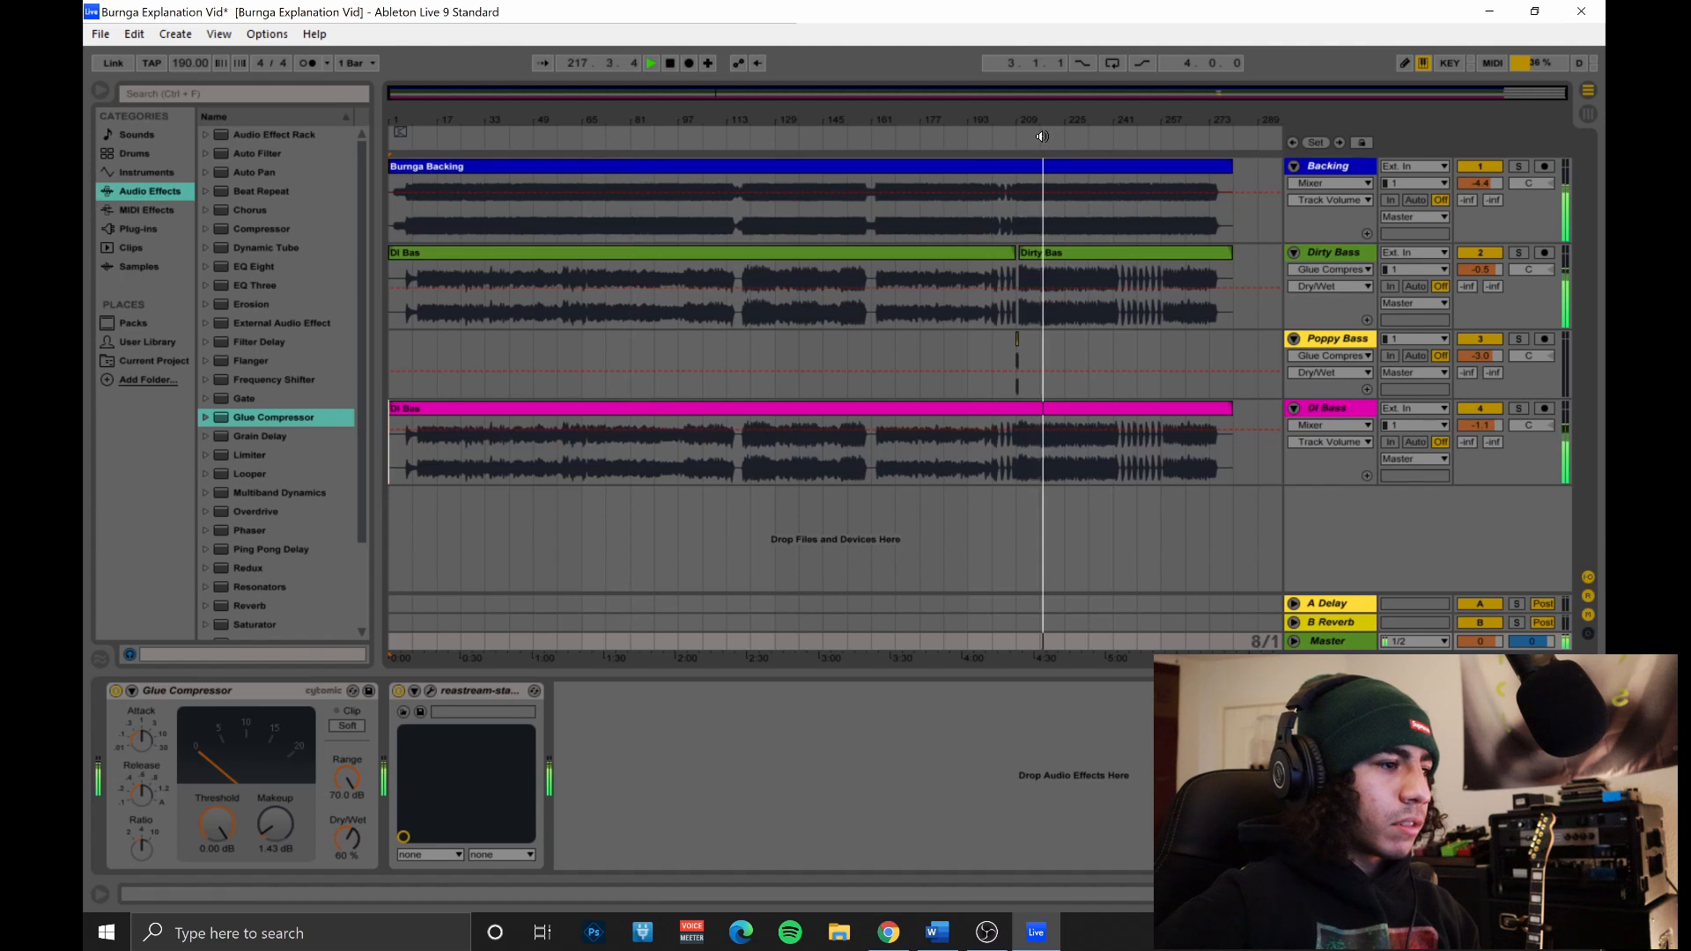
pyautogui.click(990, 138)
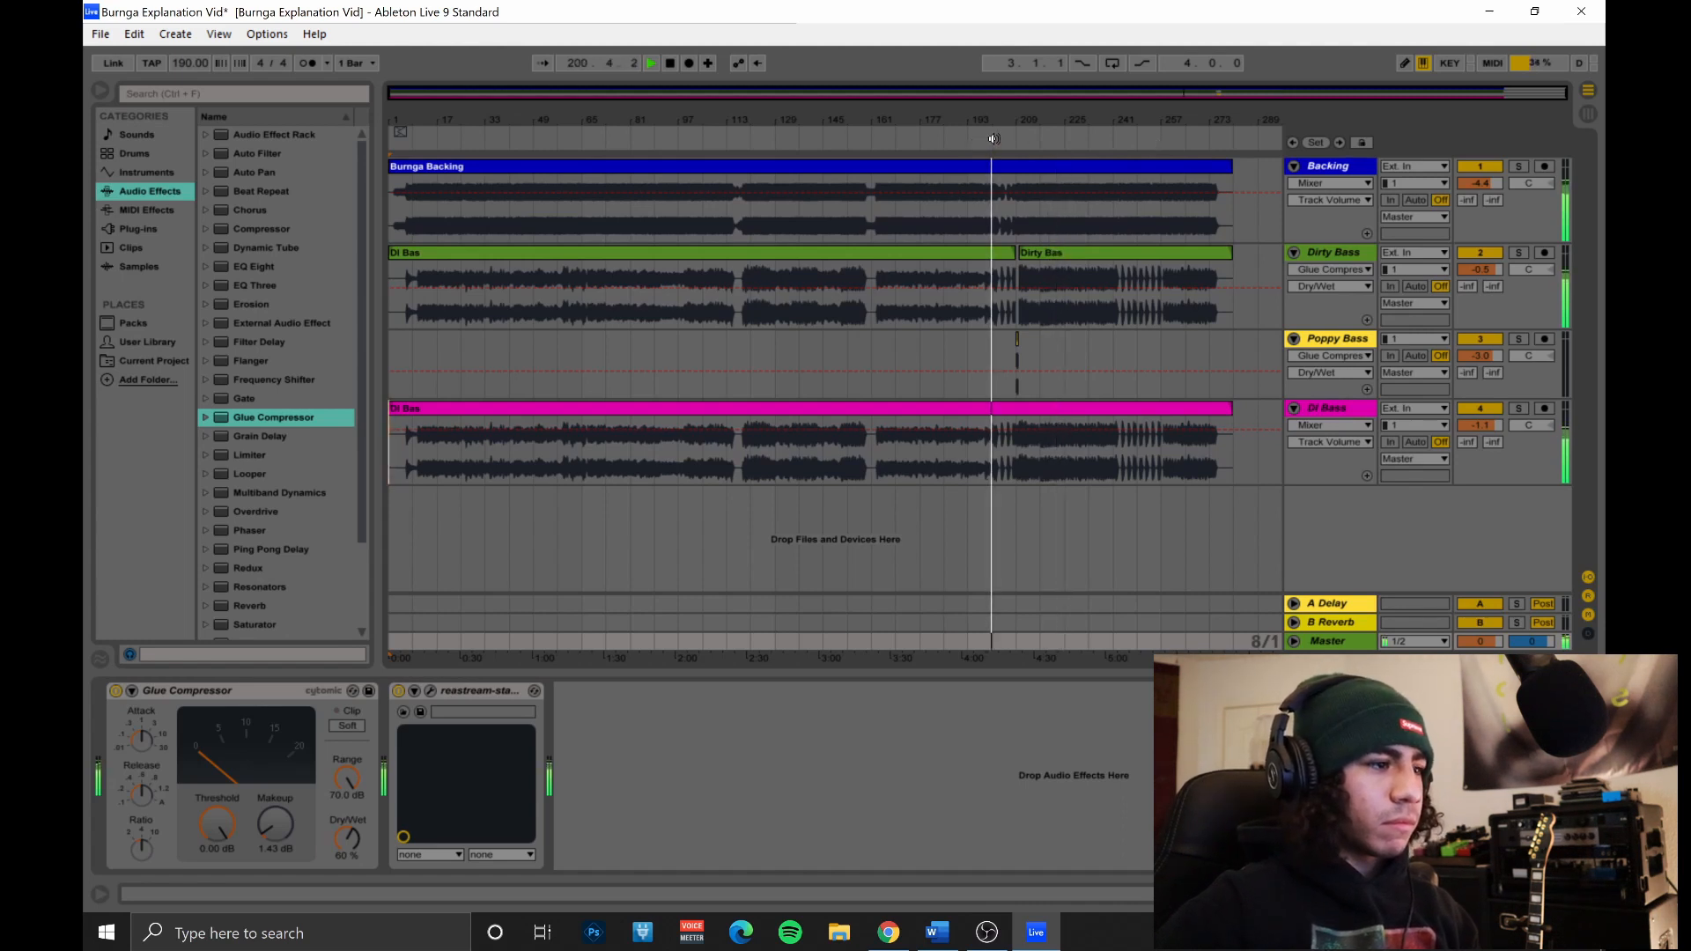
pyautogui.click(1006, 139)
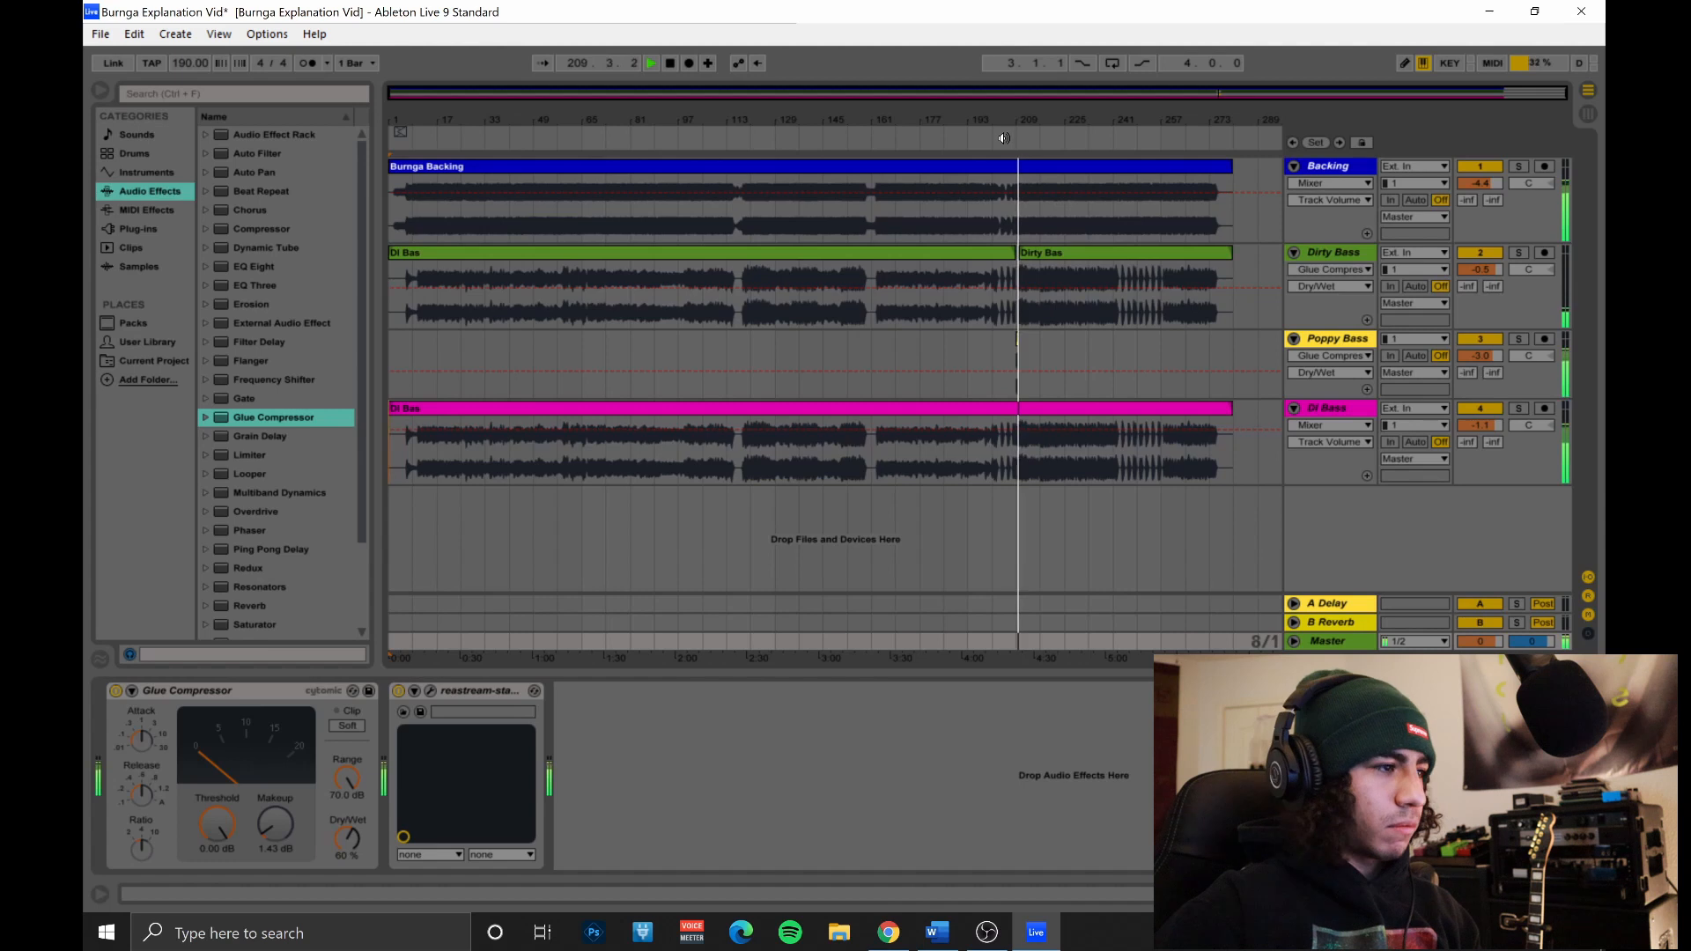
pyautogui.click(674, 68)
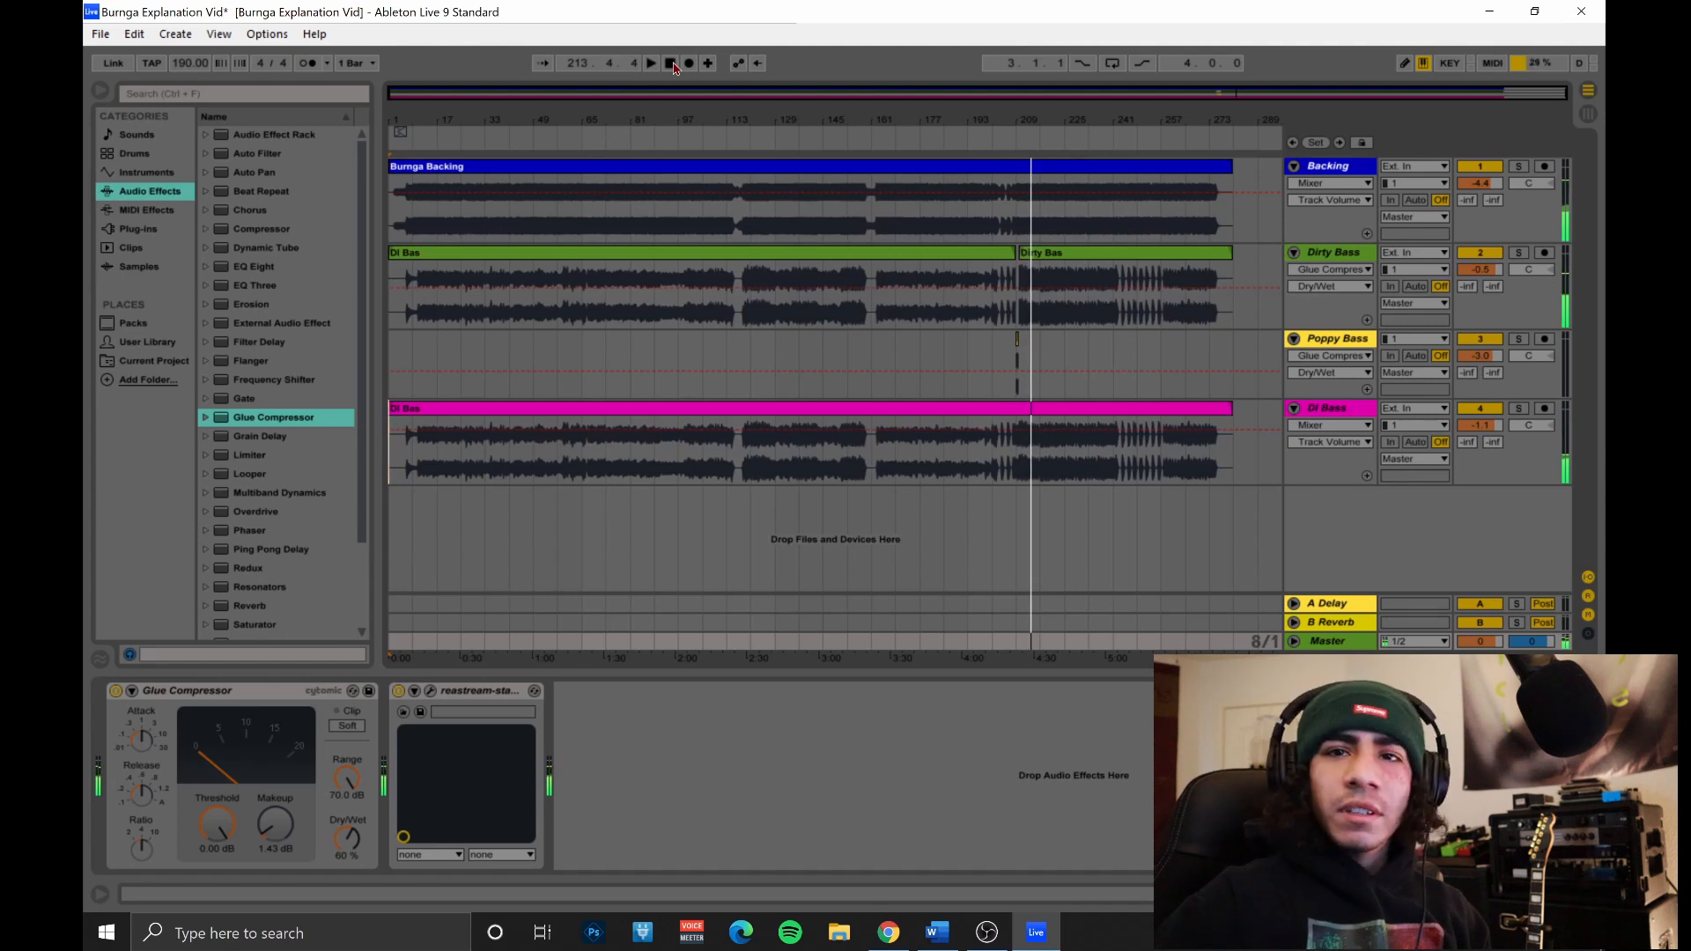